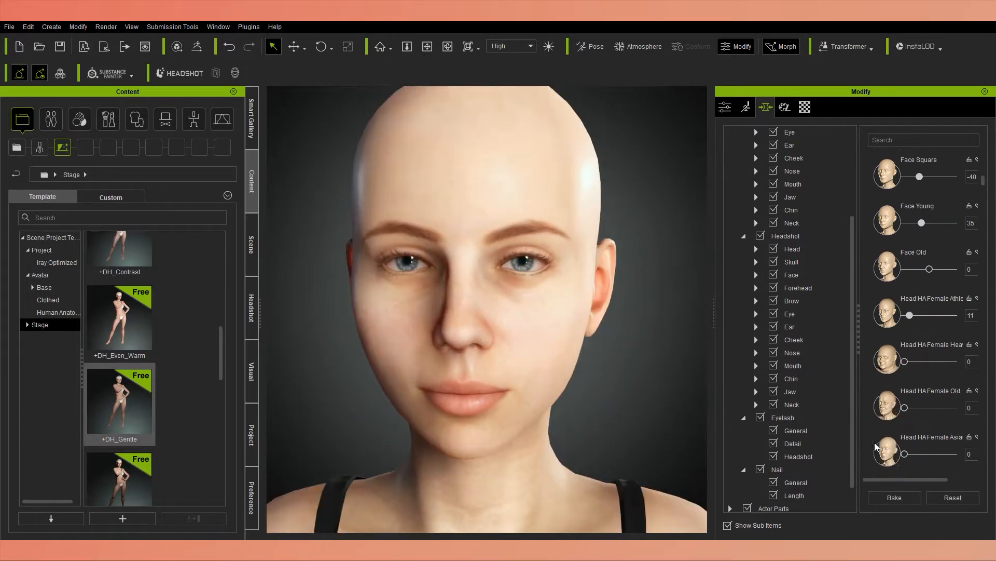
# Set the Head HA Female Athletic morph to 11, Forehead Width to 38, the forehead temple width to 5 and Forehead Curve to -20.
pyautogui.scroll(-6, 876, 446)
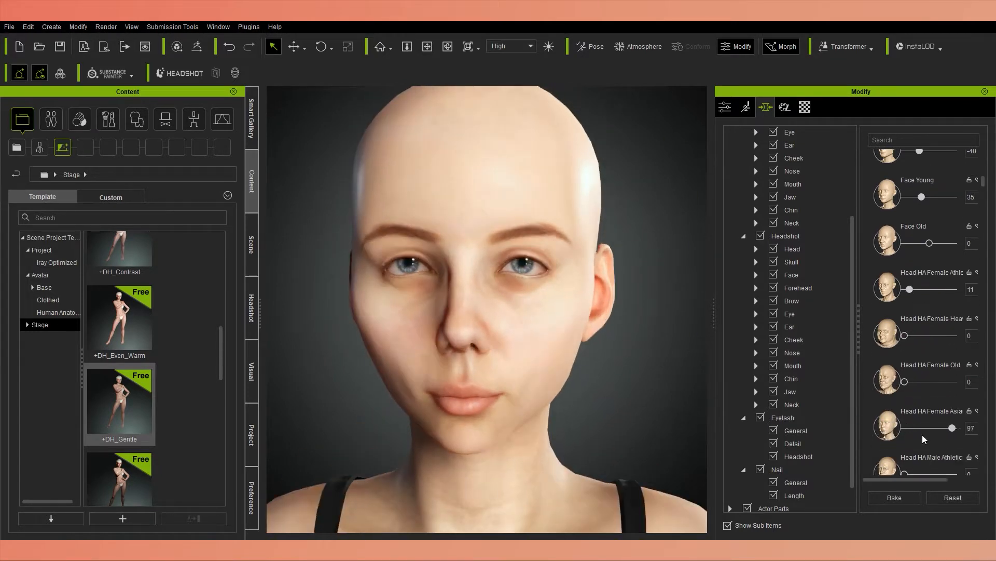
pyautogui.scroll(-3, 868, 437)
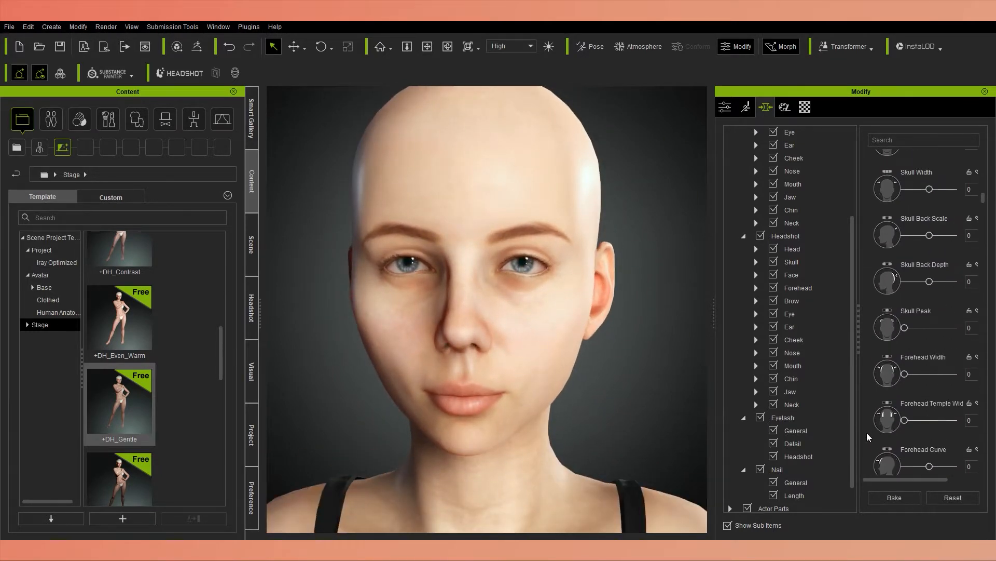
pyautogui.scroll(-2, 900, 378)
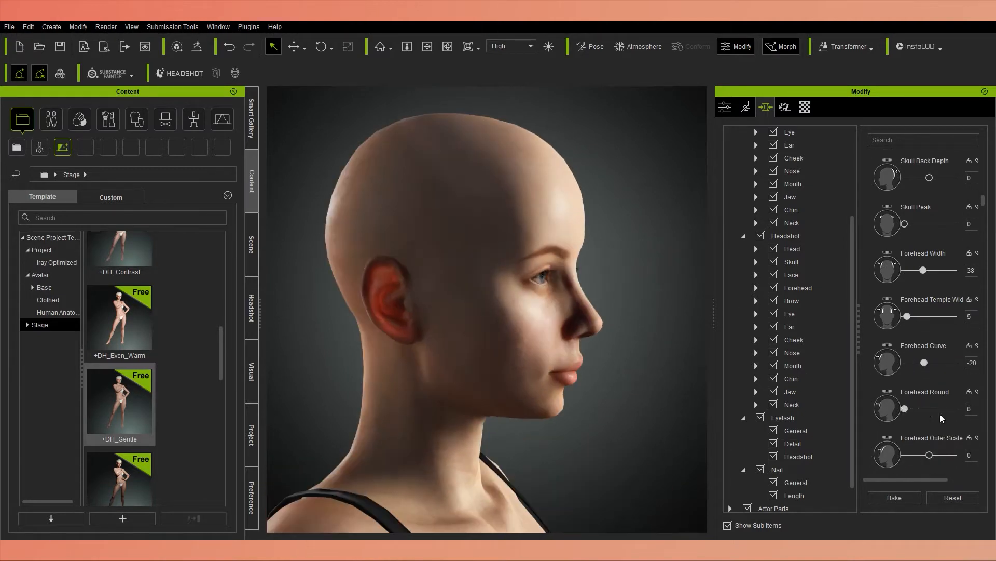
# Set Forehead Outer Scale to -10 and go through the remaining full-head morphs to the end of the list.
pyautogui.scroll(-1, 905, 415)
pyautogui.moveTo(929, 404); pyautogui.dragTo(914, 386)
pyautogui.scroll(-2, 898, 408)
pyautogui.scroll(-2, 903, 404)
pyautogui.moveTo(904, 432); pyautogui.dragTo(937, 453)
pyautogui.scroll(-1, 916, 436)
pyautogui.scroll(-2, 918, 434)
pyautogui.scroll(-3, 918, 431)
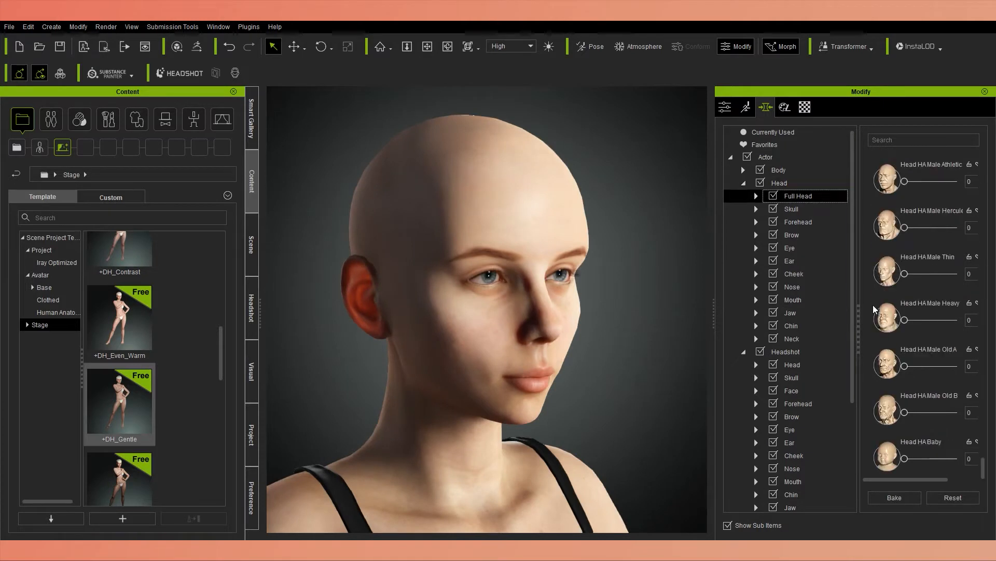
# Shape the nose with Lower Scale 12, Width 27, Height -14, Depth -48, Pinch -55 and Flat 44.
pyautogui.click(792, 286)
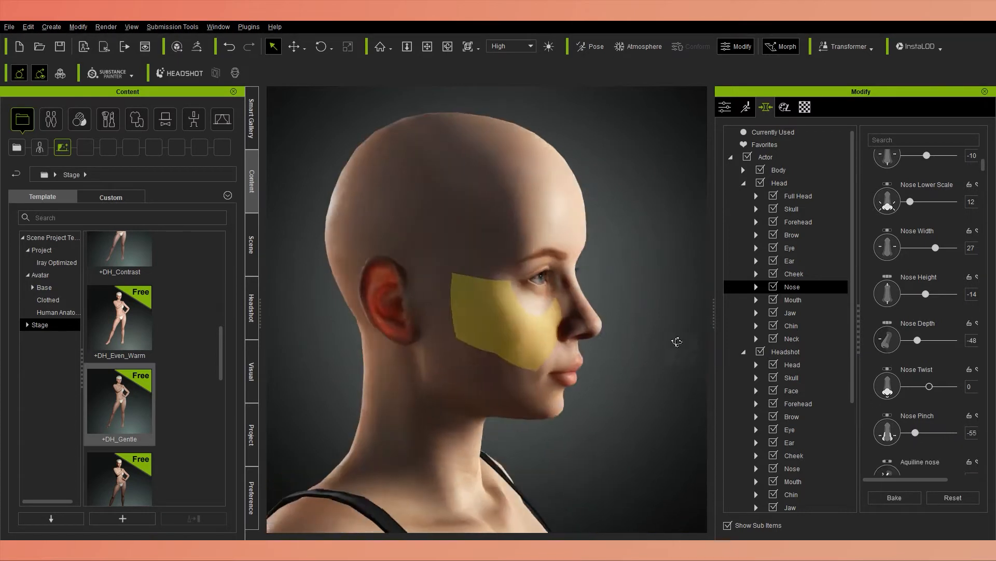
pyautogui.moveTo(924, 428); pyautogui.dragTo(931, 429)
pyautogui.scroll(-2, 913, 312)
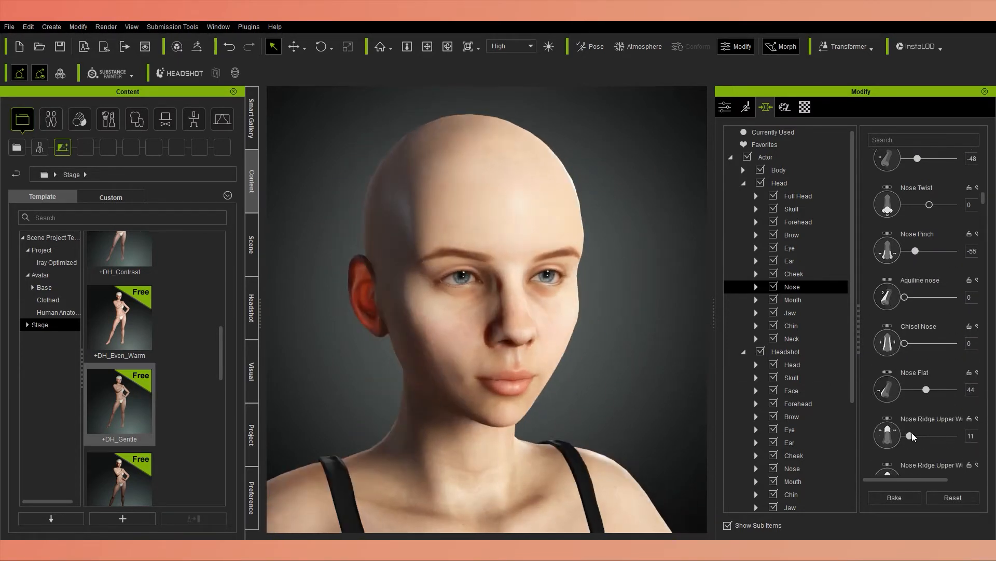
# Set the two nose ridge upper width morphs to 11 and 5, Nose Ridge Width to -5 and Nose Ridge Define to -68.
pyautogui.moveTo(927, 456)
pyautogui.mouseDown()
pyautogui.moveTo(941, 456)
pyautogui.moveTo(912, 445)
pyautogui.mouseUp()
pyautogui.scroll(-2, 932, 448)
pyautogui.scroll(-2, 872, 423)
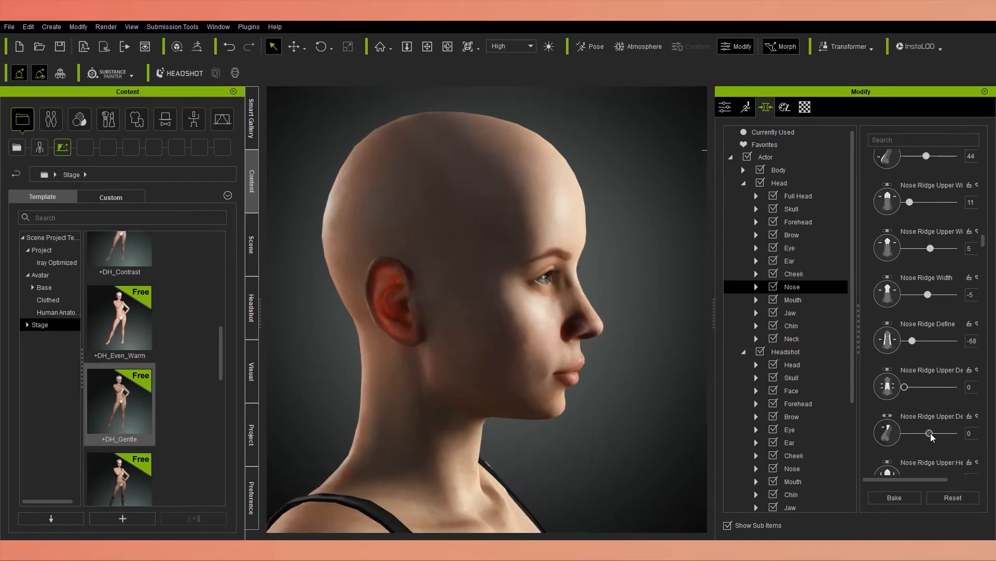
pyautogui.moveTo(932, 436); pyautogui.dragTo(922, 436)
pyautogui.scroll(-1, 922, 437)
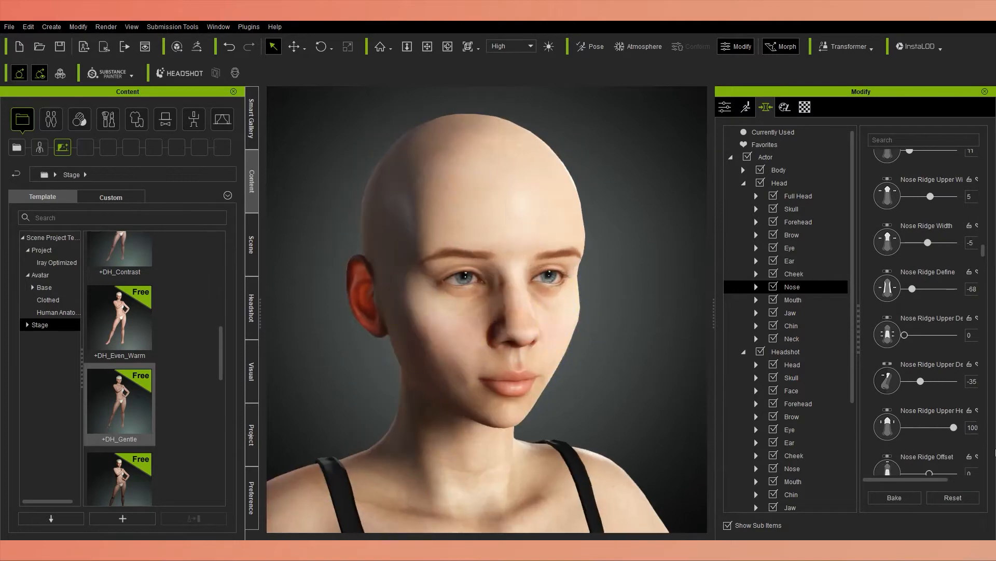
# Set the nose ridge upper height to -8, Nose Ridge Curve A to -20 and Nose Ridge Curve B to -5.
pyautogui.scroll(-2, 928, 445)
pyautogui.moveTo(929, 415); pyautogui.dragTo(914, 416)
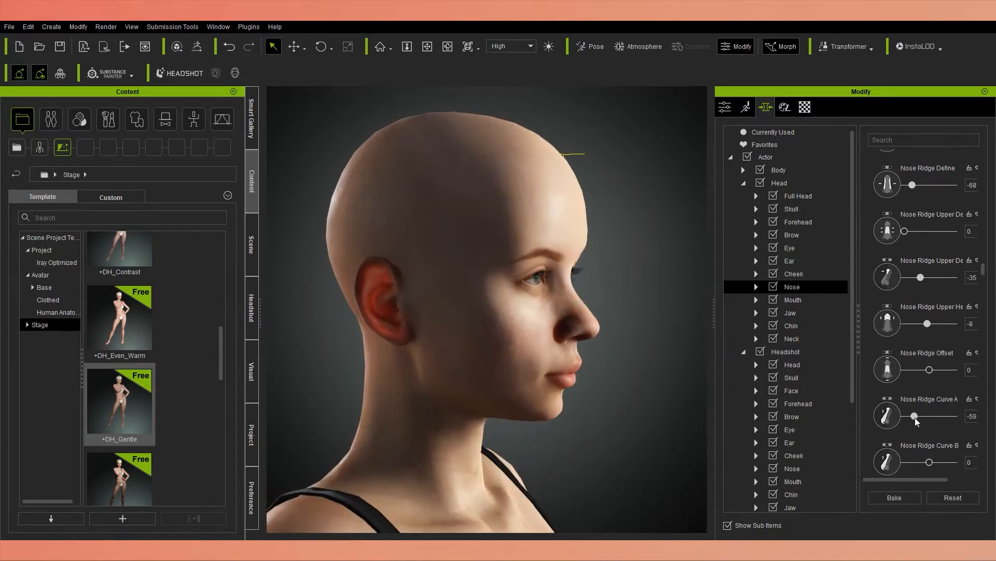
pyautogui.moveTo(910, 465); pyautogui.dragTo(931, 464)
# Shape the nose tip with Tip Height 40, Tip Width -83, Tip Depth -5 and Tip Flat 52.
pyautogui.scroll(-3, 865, 434)
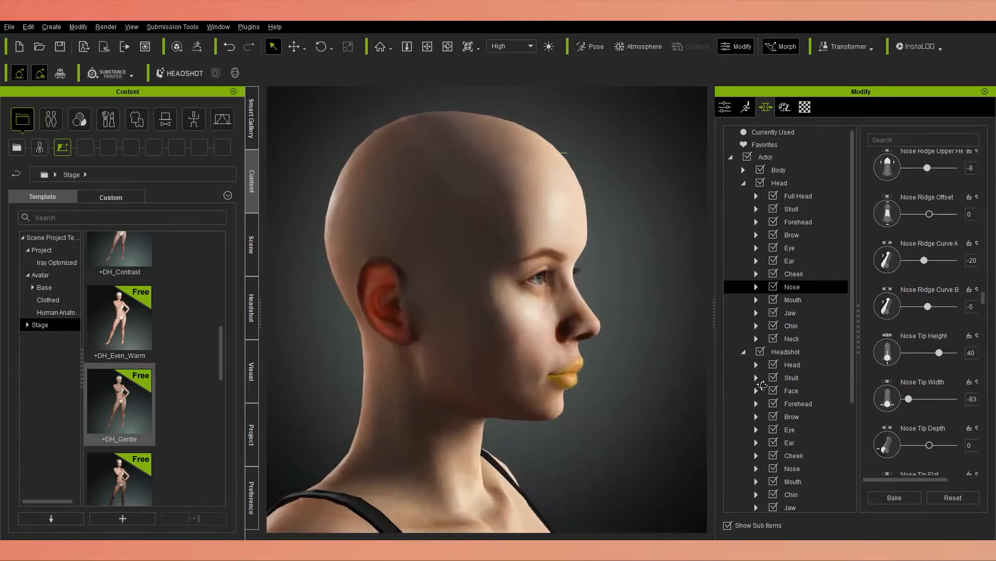
pyautogui.moveTo(929, 399); pyautogui.dragTo(908, 399)
pyautogui.moveTo(929, 445); pyautogui.dragTo(953, 445)
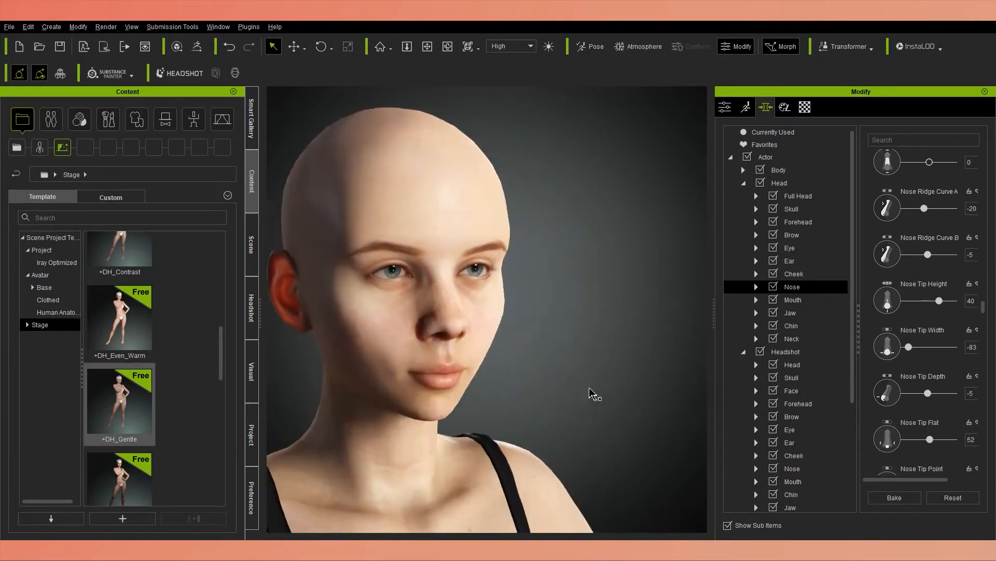
pyautogui.scroll(-2, 939, 440)
pyautogui.scroll(-2, 938, 436)
pyautogui.moveTo(905, 428)
pyautogui.mouseDown()
pyautogui.moveTo(954, 428)
pyautogui.moveTo(903, 428)
pyautogui.mouseUp()
pyautogui.moveTo(560, 338); pyautogui.dragTo(595, 340, button='right')
pyautogui.scroll(-3, 906, 398)
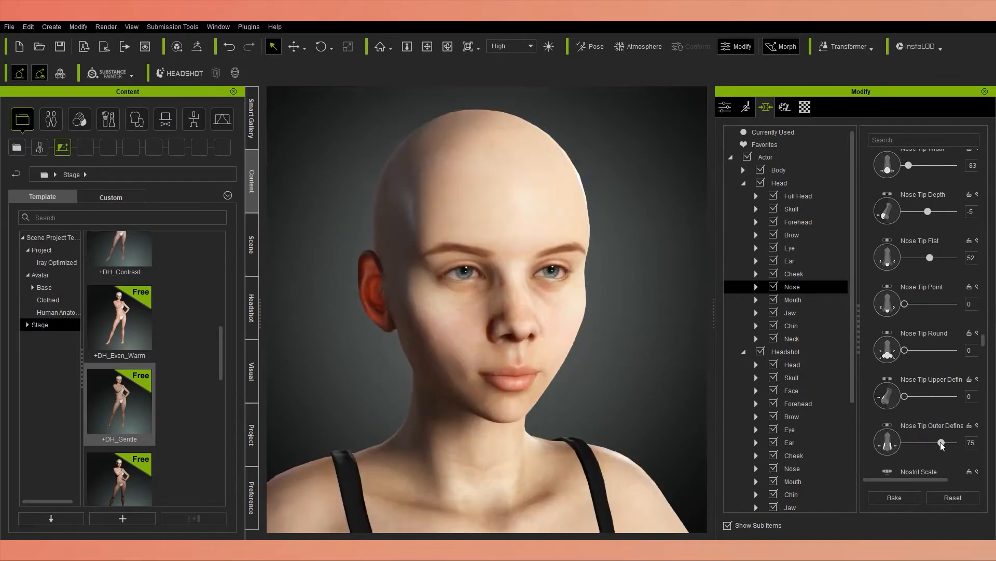
# Set Nostril Scale to -15, Nostril Hole Scale to 38 and Nostril Height to 81.
pyautogui.scroll(-1, 929, 416)
pyautogui.moveTo(905, 437)
pyautogui.mouseDown()
pyautogui.moveTo(952, 439)
pyautogui.moveTo(916, 440)
pyautogui.mouseUp()
pyautogui.moveTo(586, 358)
pyautogui.mouseDown(button='right')
pyautogui.moveTo(561, 360)
pyautogui.moveTo(575, 360)
pyautogui.mouseUp(button='right')
pyautogui.scroll(-5, 920, 433)
pyautogui.moveTo(921, 446)
pyautogui.mouseDown()
pyautogui.moveTo(896, 450)
pyautogui.moveTo(939, 448)
pyautogui.mouseUp()
pyautogui.moveTo(550, 371); pyautogui.dragTo(494, 382, button='right')
pyautogui.scroll(-2, 924, 441)
pyautogui.moveTo(921, 440); pyautogui.dragTo(951, 441)
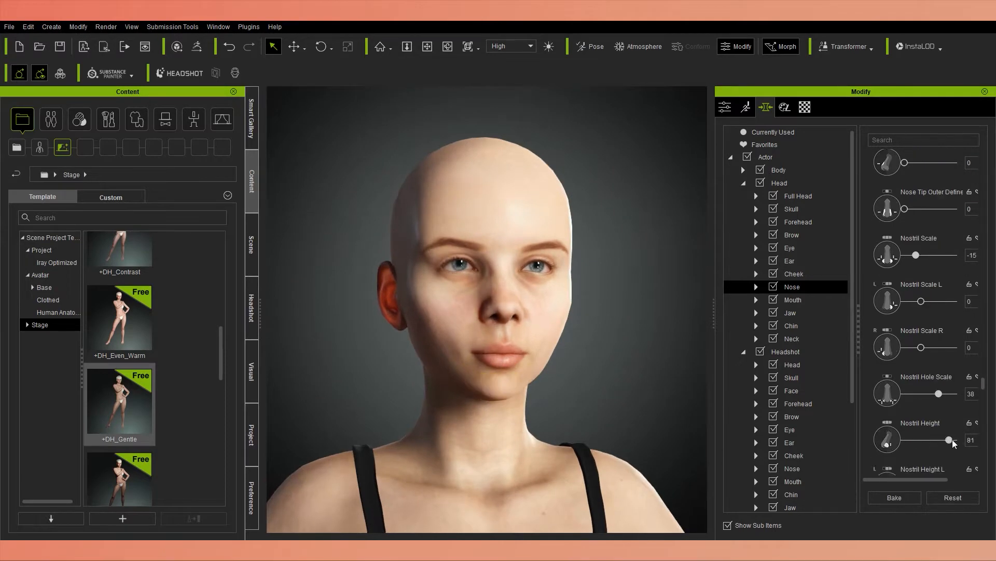
# Set Nostril Width to 48, Nostril Angle to -27, Nostril Upper Smooth to 70 and Nostril Depth to -87.
pyautogui.moveTo(509, 369); pyautogui.dragTo(571, 363, button='right')
pyautogui.moveTo(929, 455); pyautogui.dragTo(948, 436)
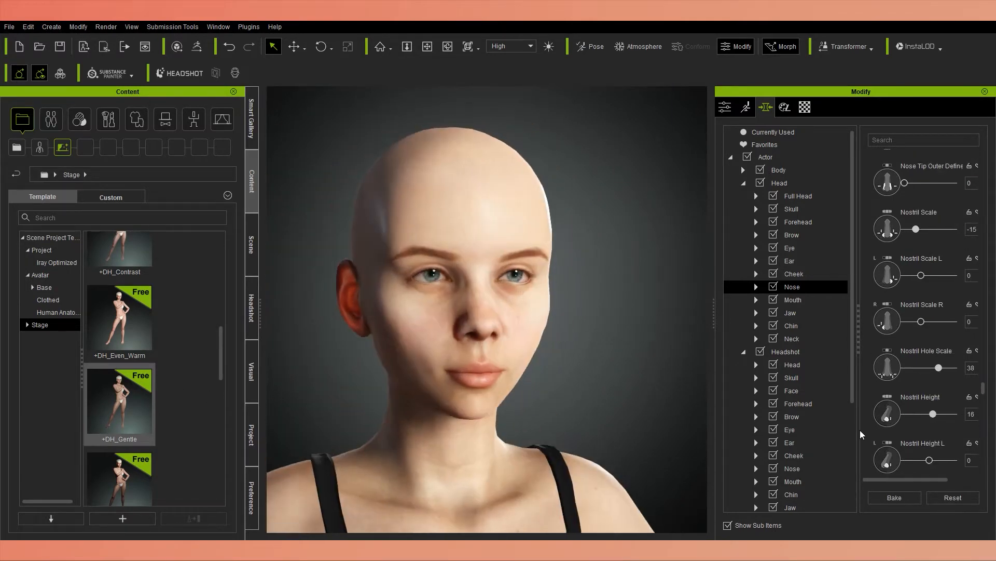
pyautogui.scroll(-3, 937, 454)
pyautogui.moveTo(948, 436); pyautogui.dragTo(921, 432)
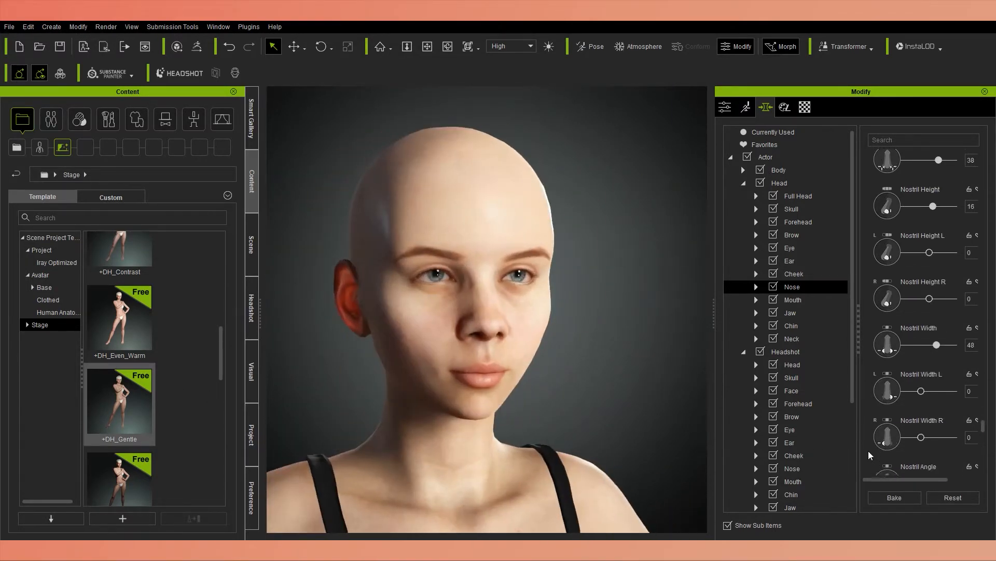
pyautogui.scroll(-5, 940, 436)
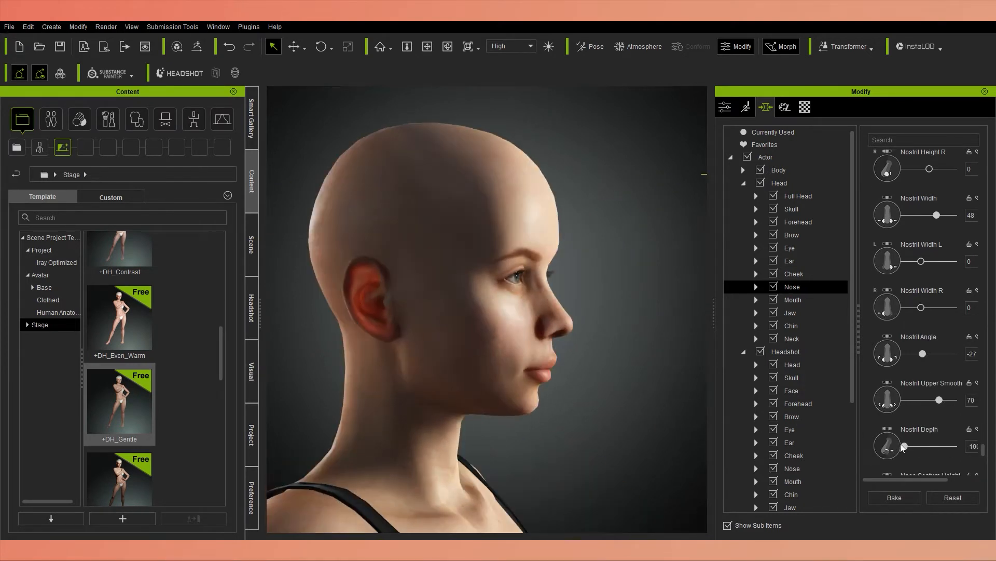
pyautogui.moveTo(903, 446); pyautogui.dragTo(910, 446)
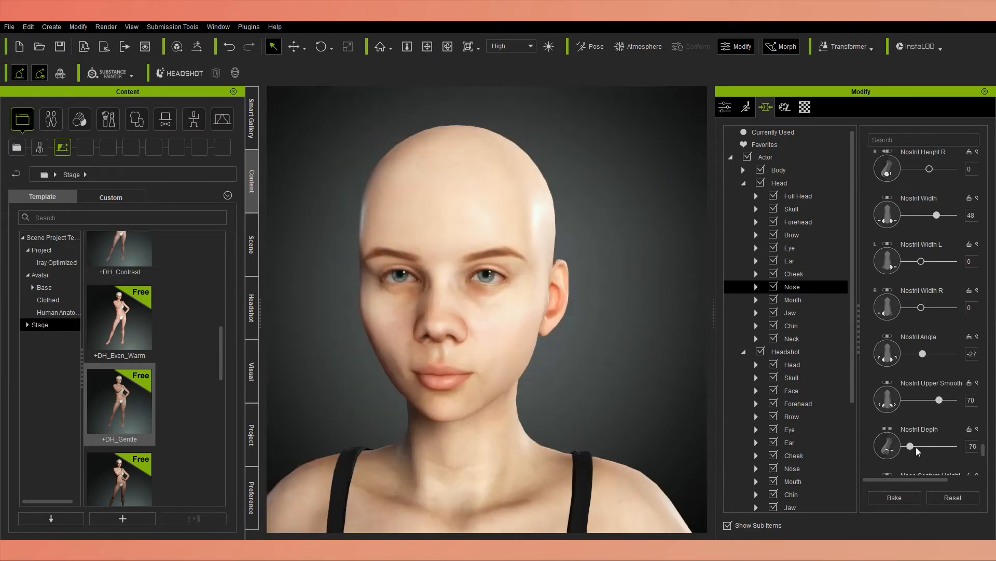
pyautogui.moveTo(911, 447); pyautogui.dragTo(907, 447)
# Set Nose Septum Height to 51, Nose Septum Width to 35 and Nose Septum Depth to -55.
pyautogui.scroll(-3, 924, 422)
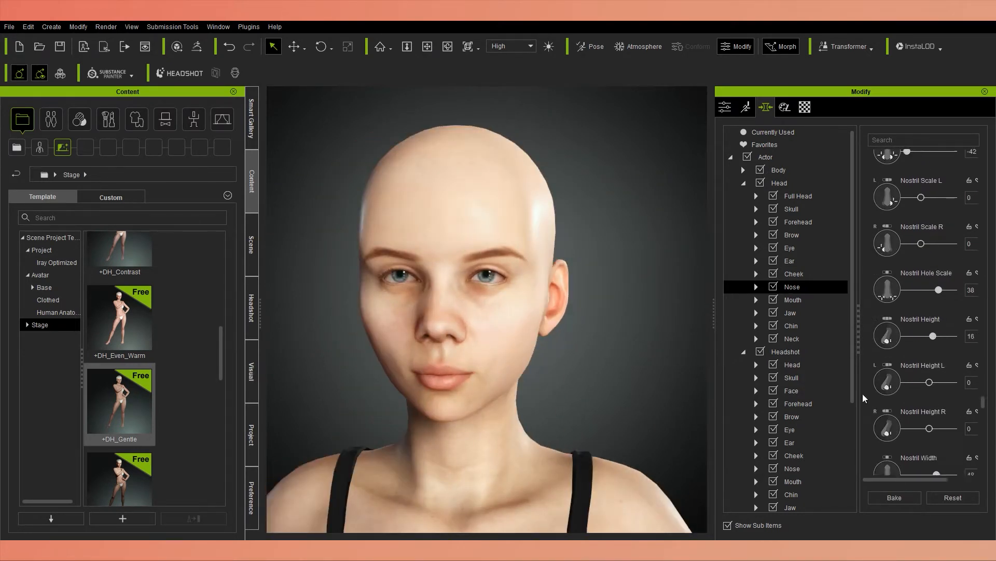
pyautogui.moveTo(924, 414); pyautogui.dragTo(934, 415)
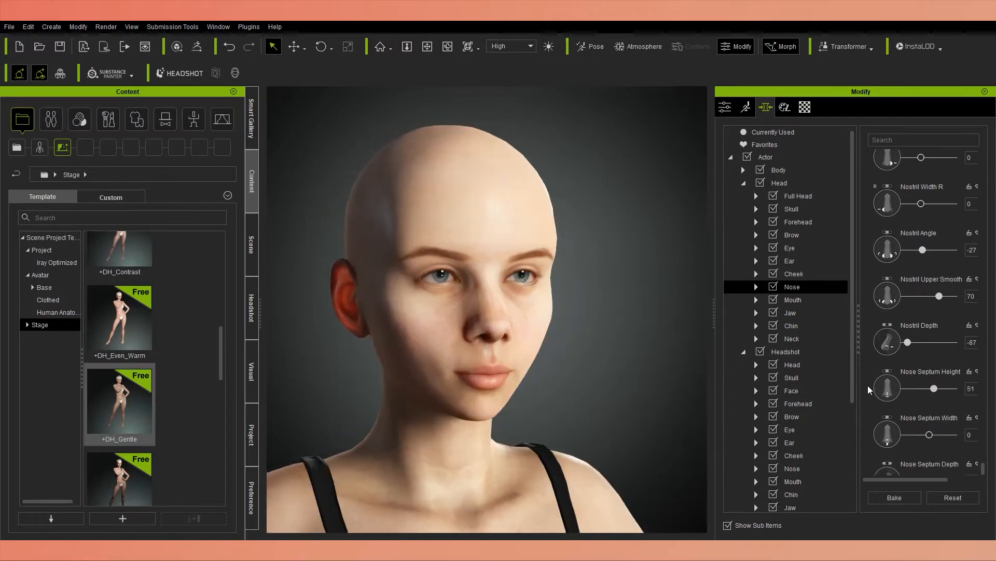
pyautogui.moveTo(929, 412); pyautogui.dragTo(937, 412)
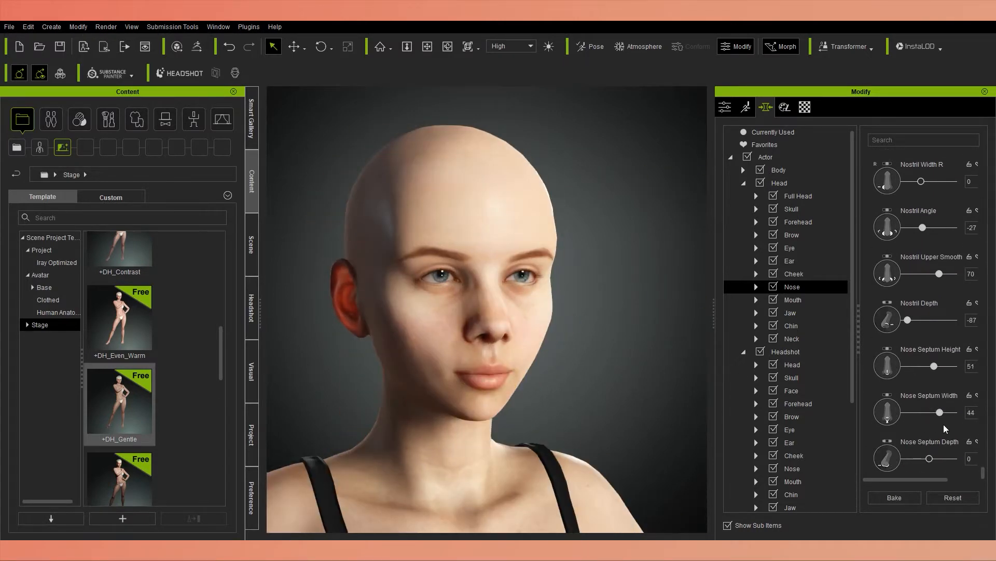
pyautogui.moveTo(937, 413); pyautogui.dragTo(938, 412)
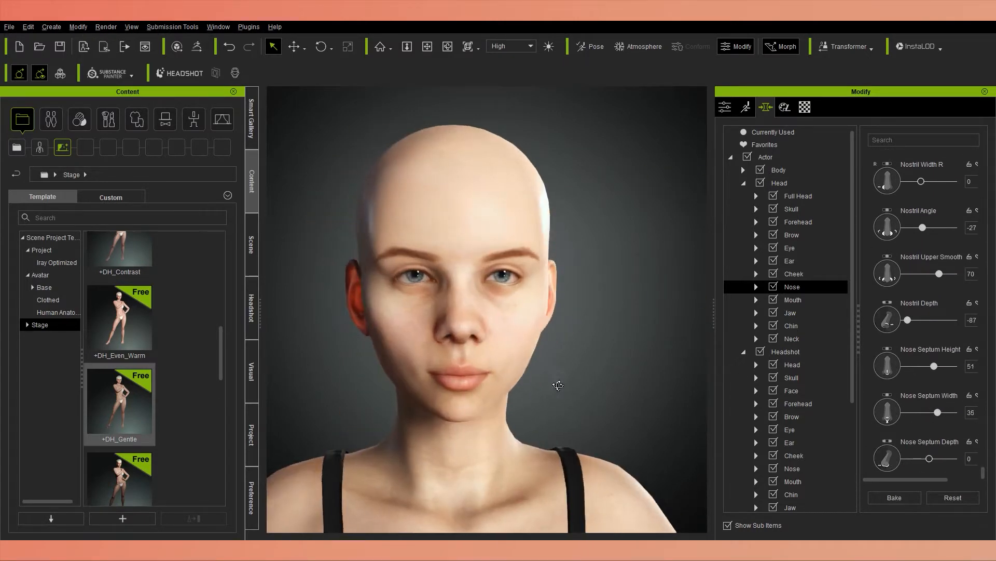
pyautogui.moveTo(929, 458); pyautogui.dragTo(915, 459)
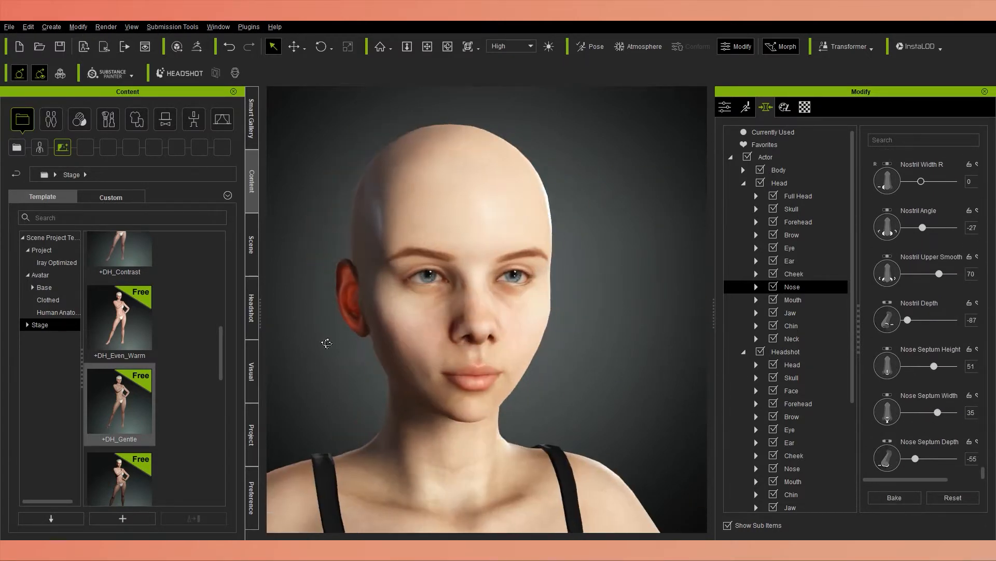
# Shape the mouth with Mouth Scale -12, Mouth Width 85, Mouth Height 33 and Mouth Depth 44.
pyautogui.click(794, 299)
pyautogui.moveTo(929, 227); pyautogui.dragTo(955, 238)
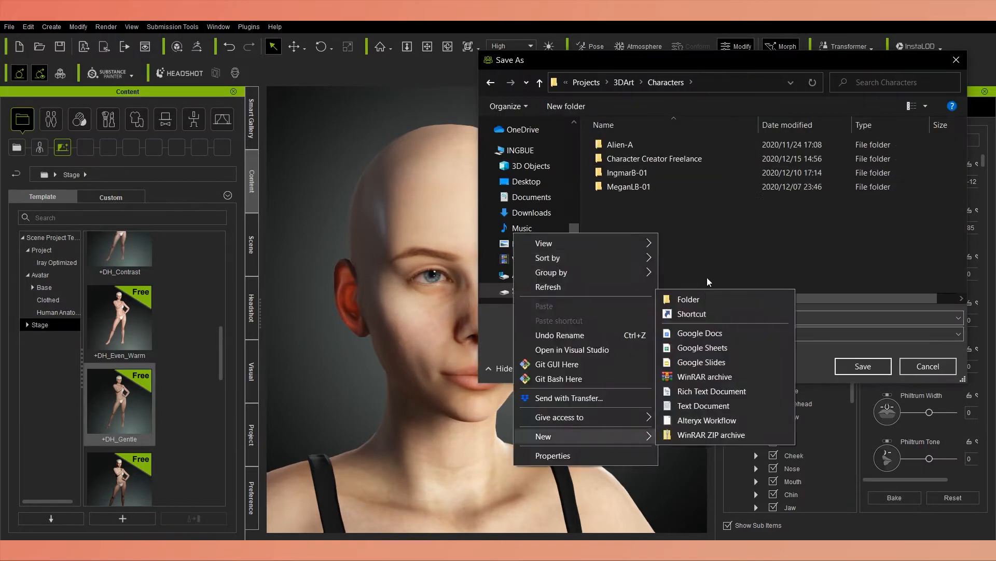
pyautogui.click(685, 295)
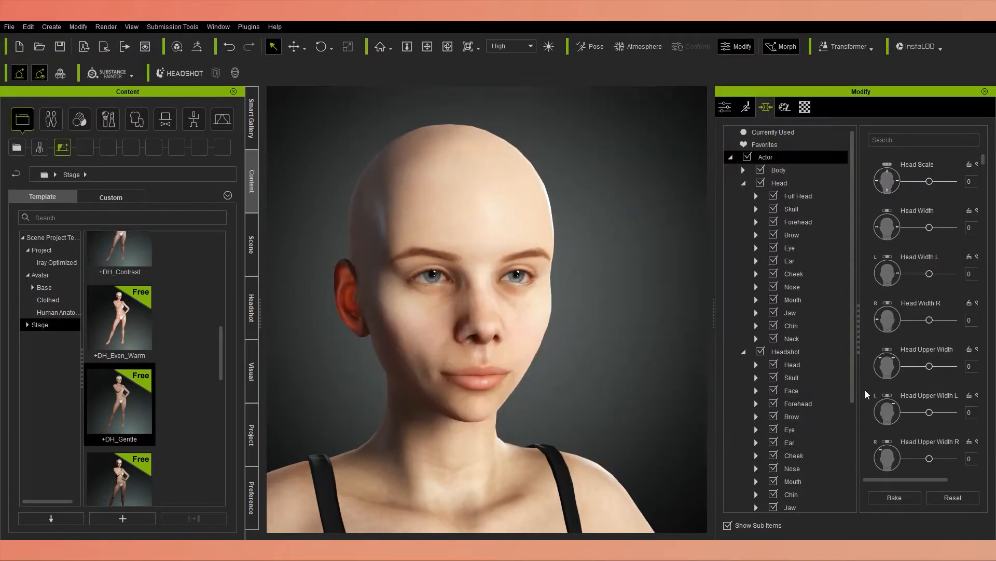
pyautogui.moveTo(929, 273); pyautogui.dragTo(934, 275)
pyautogui.moveTo(934, 274); pyautogui.dragTo(937, 274)
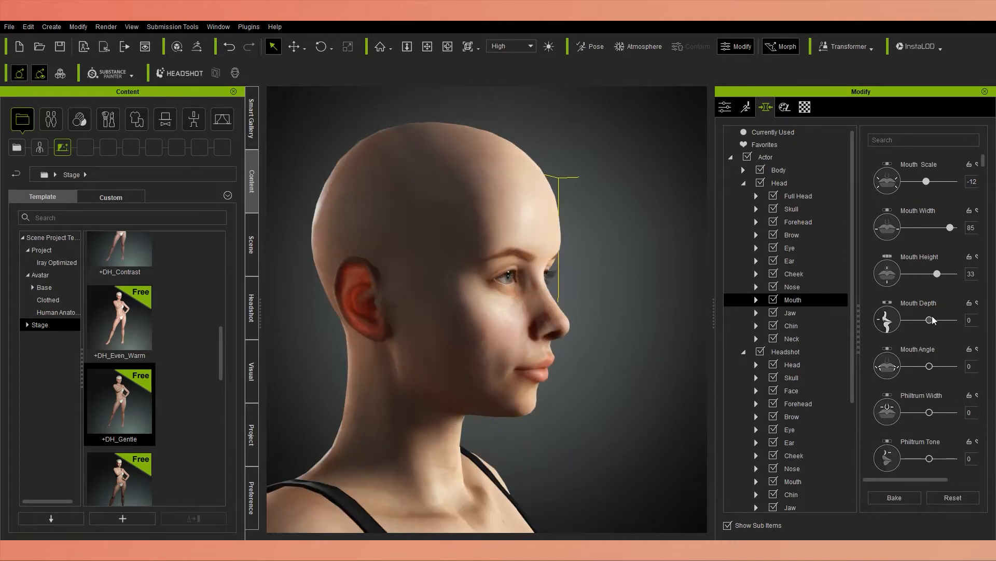
pyautogui.moveTo(929, 321); pyautogui.dragTo(943, 320)
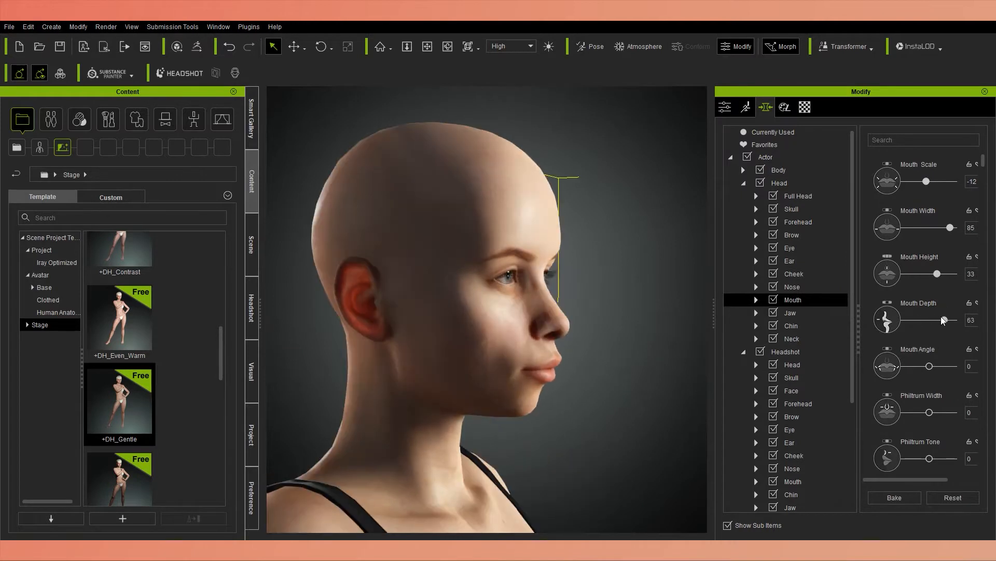
pyautogui.moveTo(944, 320); pyautogui.dragTo(940, 320)
# Set Mouth Angle to 70, Philtrum Width to 78, Philtrum Tone to -66 and Philtrum Angle to 46.
pyautogui.moveTo(918, 412); pyautogui.dragTo(949, 412)
pyautogui.moveTo(929, 458); pyautogui.dragTo(886, 465)
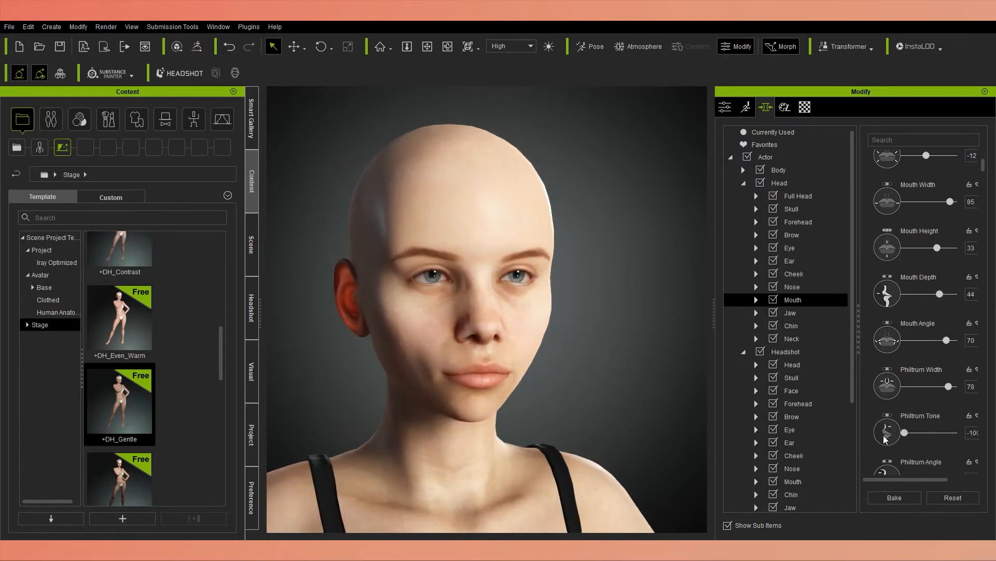
pyautogui.scroll(-2, 900, 422)
pyautogui.moveTo(929, 427)
pyautogui.mouseDown()
pyautogui.moveTo(912, 426)
pyautogui.moveTo(940, 426)
pyautogui.mouseUp()
pyautogui.moveTo(513, 325); pyautogui.dragTo(585, 389, button='right')
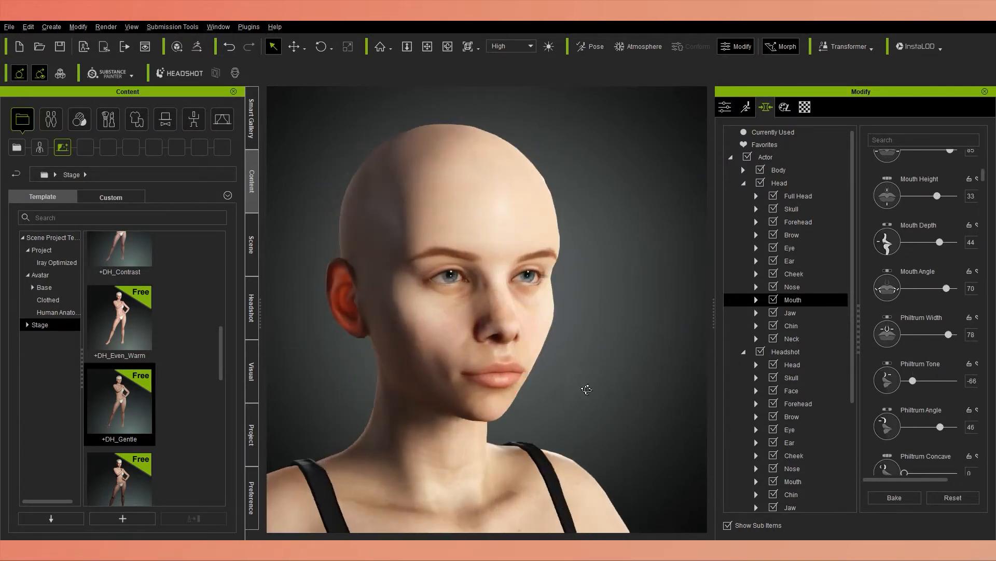
# Set Philtrum Concave to 32, Philtrum Convex to 55 and Philtrum Depth to -23.
pyautogui.scroll(-2, 879, 402)
pyautogui.moveTo(905, 421); pyautogui.dragTo(920, 421)
pyautogui.scroll(-1, 920, 421)
pyautogui.moveTo(905, 441); pyautogui.dragTo(993, 427)
pyautogui.scroll(-2, 877, 419)
pyautogui.scroll(-2, 883, 424)
pyautogui.scroll(-2, 885, 424)
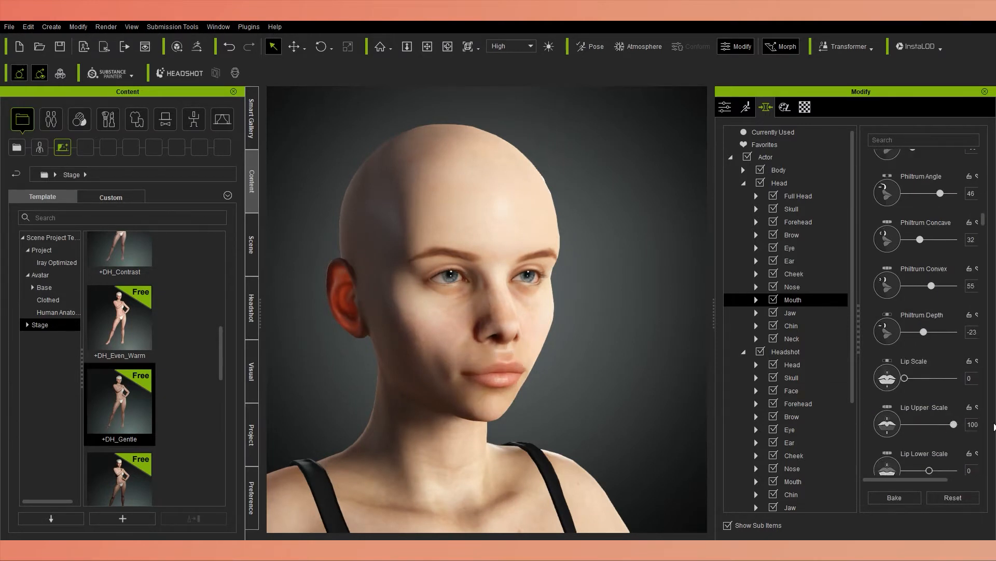
# Set Lip Upper Scale to -8, Lip Lower Scale to 18, Lip Thin A to 8 and Lip Thin B to 22.
pyautogui.scroll(-1, 927, 424)
pyautogui.moveTo(929, 444)
pyautogui.mouseDown()
pyautogui.moveTo(942, 441)
pyautogui.moveTo(909, 439)
pyautogui.moveTo(931, 440)
pyautogui.mouseUp()
pyautogui.scroll(-2, 934, 441)
pyautogui.scroll(-2, 877, 441)
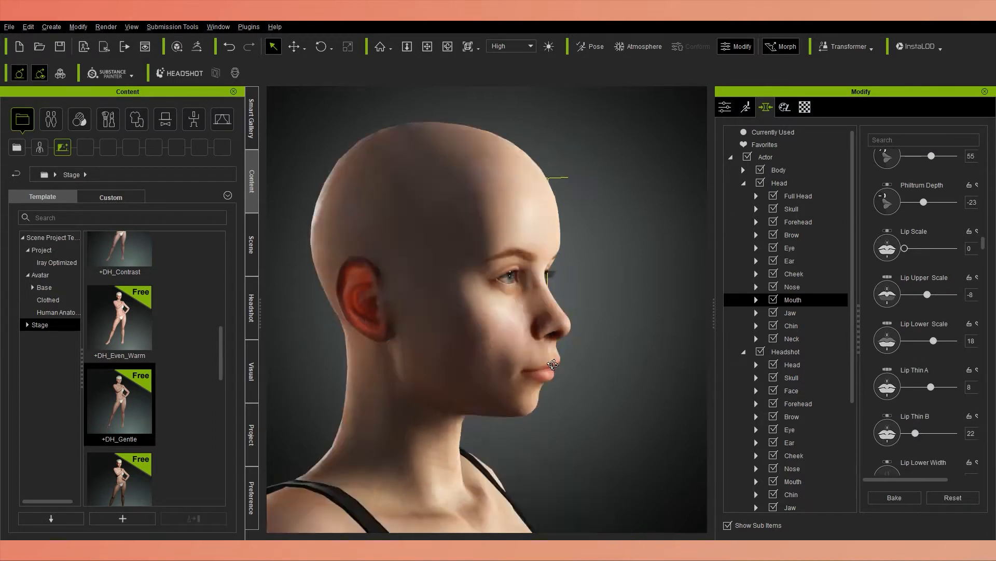
# Set Lip Lower Width to 39, Lip Upper Depth to 8, Lip Lower Depth to 1, Lip Edge Define to 22 and Upper Lip Middle Fill to 23.
pyautogui.moveTo(934, 427); pyautogui.dragTo(934, 427)
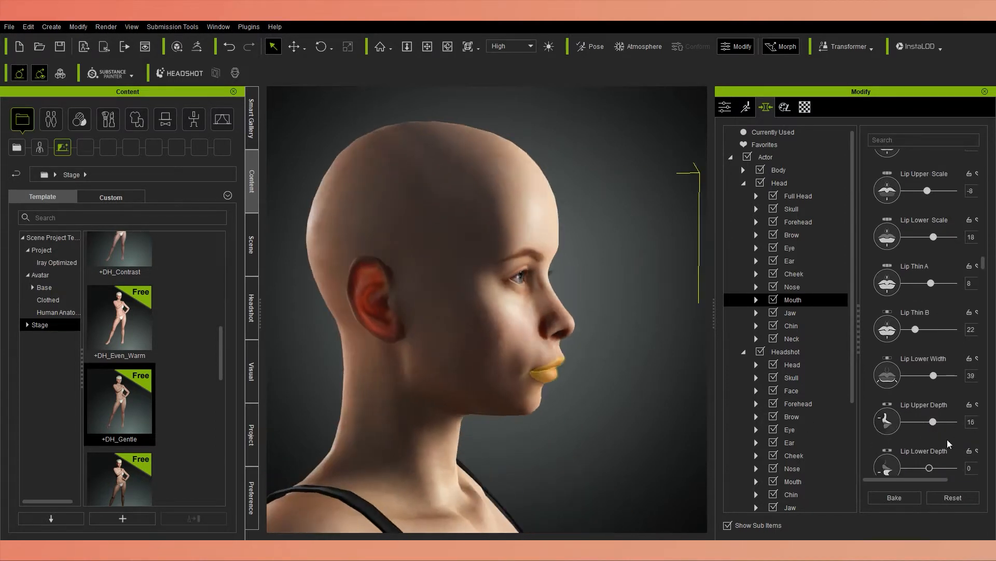
pyautogui.scroll(-2, 929, 444)
pyautogui.click(928, 442)
pyautogui.scroll(-2, 929, 442)
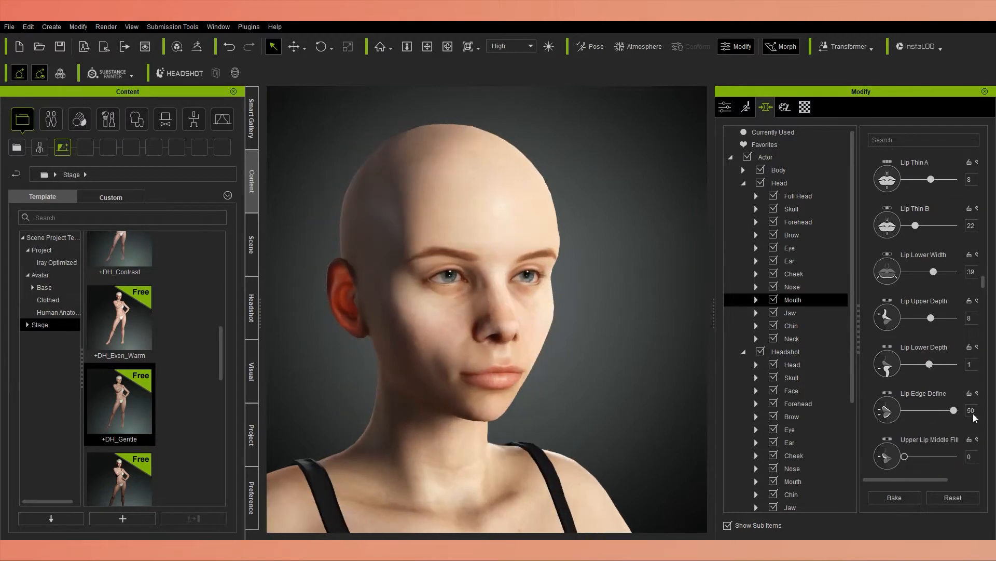
pyautogui.click(907, 458)
pyautogui.scroll(-4, 928, 395)
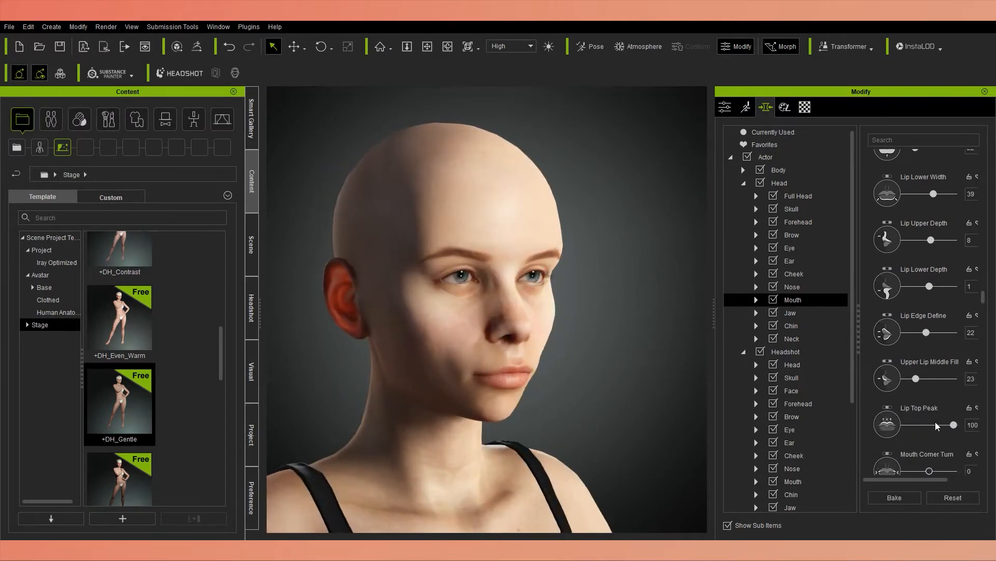
# Set Lip Top Peak to -50, Mouth Corner Turn to 1, Lip Curve to -87 and Lip Upper Curve to -18.
pyautogui.moveTo(929, 394); pyautogui.dragTo(929, 394)
pyautogui.moveTo(930, 439); pyautogui.dragTo(905, 434)
pyautogui.scroll(-2, 908, 439)
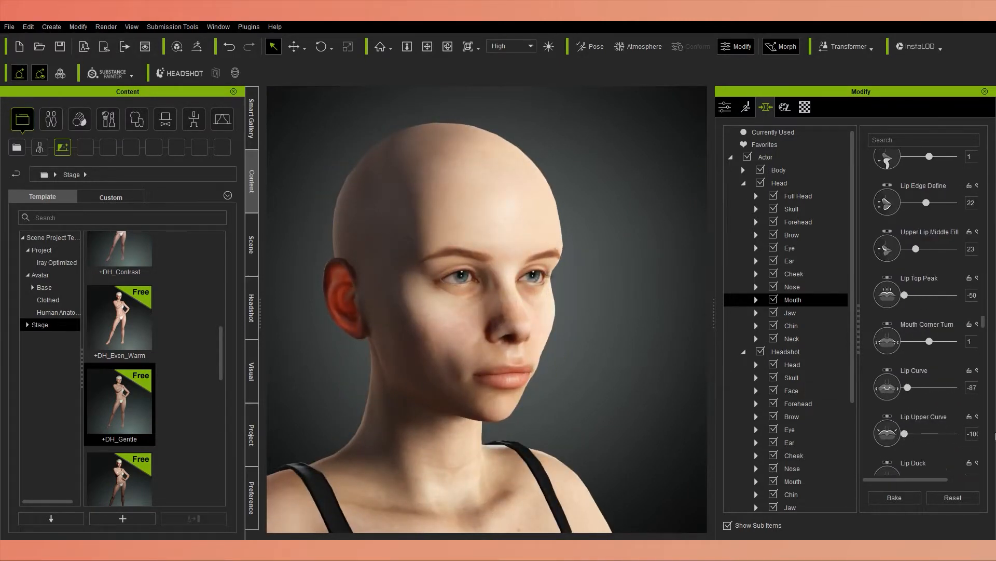
pyautogui.scroll(-4, 926, 436)
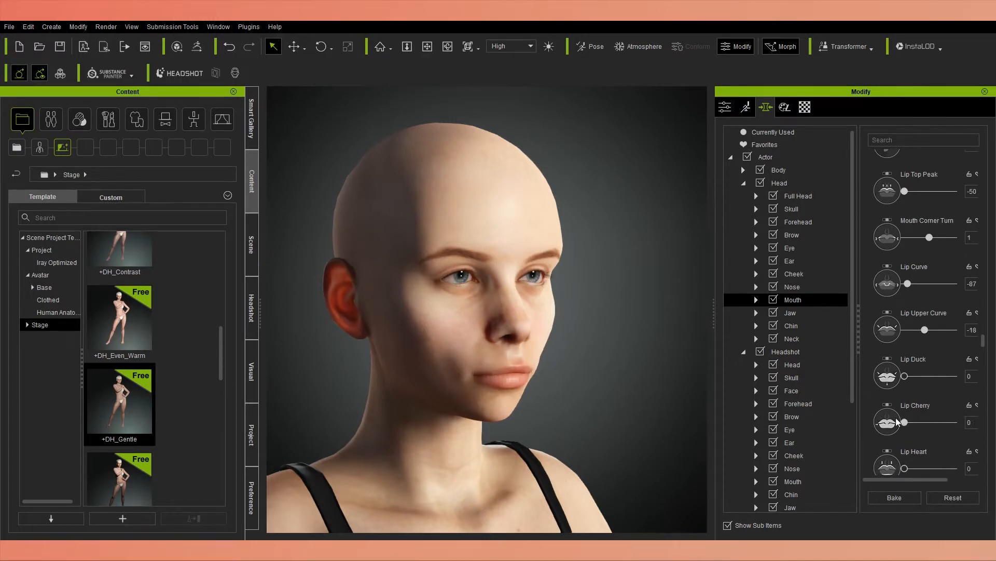
pyautogui.moveTo(570, 388); pyautogui.dragTo(698, 394, button='right')
pyautogui.scroll(-1, 905, 441)
pyautogui.moveTo(905, 443); pyautogui.dragTo(864, 431)
pyautogui.scroll(-1, 911, 439)
pyautogui.scroll(-3, 913, 436)
pyautogui.click(799, 222)
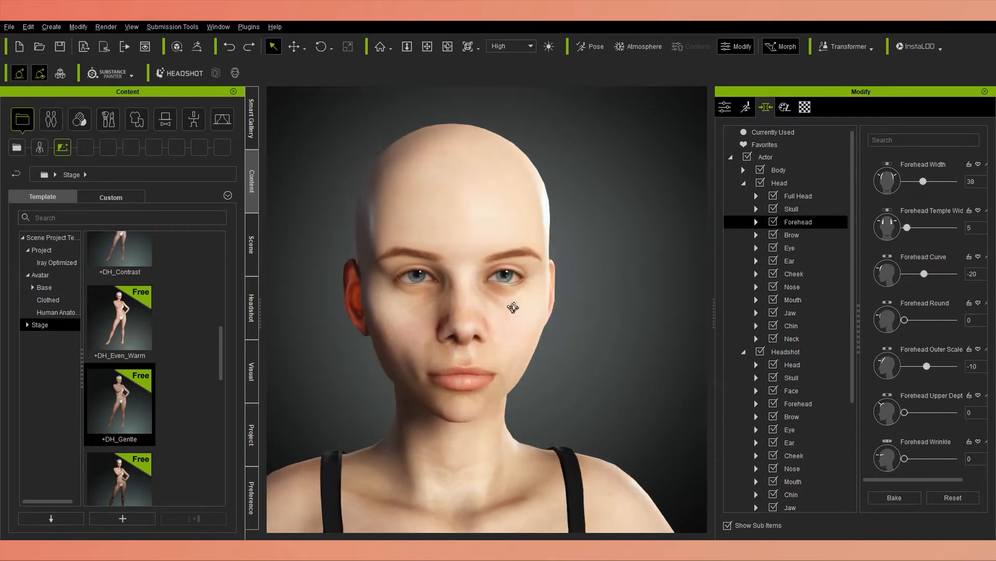
# Shape the brows with Brow Height -16, Brow Lower 3, Brow Width 35 and Brow Center Width -61.
pyautogui.click(792, 235)
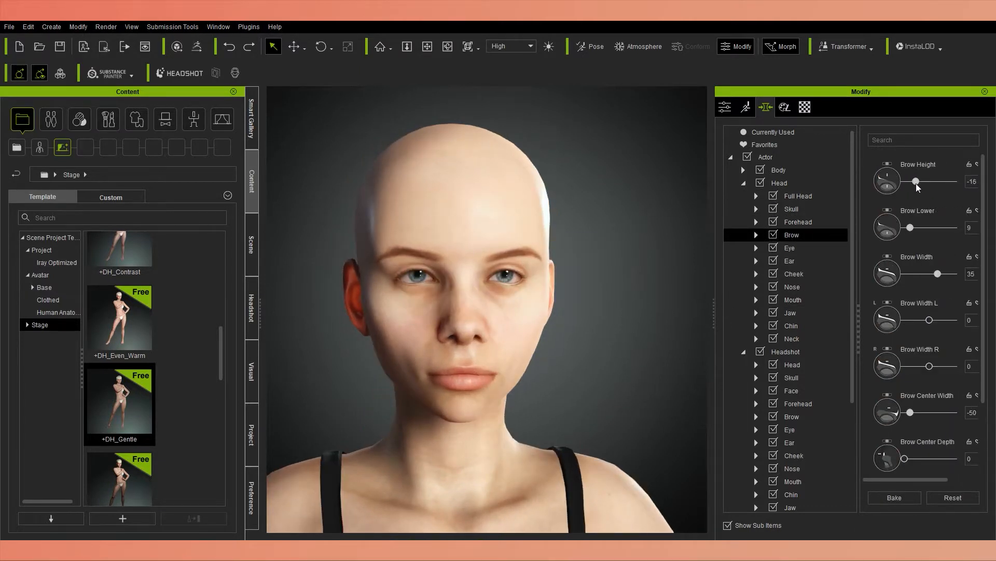
pyautogui.moveTo(904, 229); pyautogui.dragTo(907, 228)
pyautogui.moveTo(938, 273); pyautogui.dragTo(947, 275)
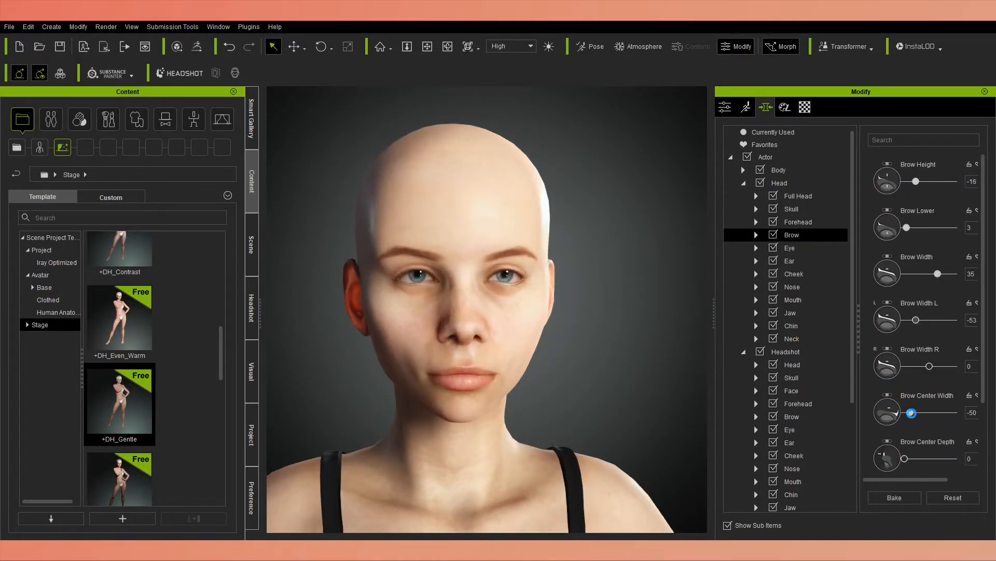
pyautogui.hotkey('ctrl', 'z')
pyautogui.moveTo(912, 413); pyautogui.dragTo(908, 413)
# Set Brow Center Depth to 30 and check the face from both sides.
pyautogui.scroll(-1, 907, 411)
pyautogui.keyDown('alt'); pyautogui.moveTo(493, 301); pyautogui.dragTo(613, 301); pyautogui.keyUp('alt')
pyautogui.moveTo(905, 432)
pyautogui.mouseDown()
pyautogui.moveTo(934, 432)
pyautogui.moveTo(920, 433)
pyautogui.mouseUp()
pyautogui.keyDown('alt'); pyautogui.moveTo(680, 301); pyautogui.dragTo(559, 299); pyautogui.keyUp('alt')
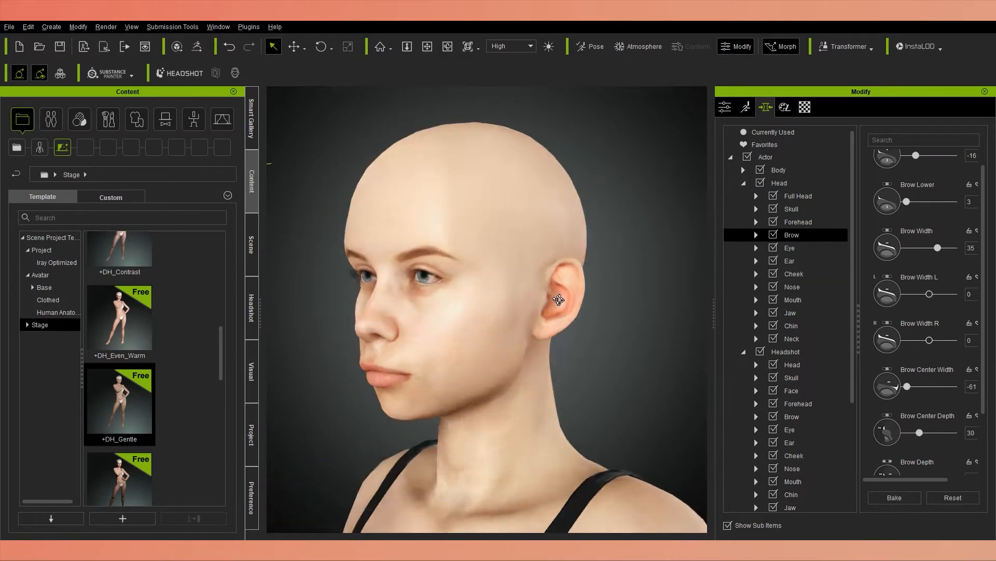
pyautogui.moveTo(559, 299); pyautogui.dragTo(623, 300, button='right')
# Set Brow Depth to -31 and Brow Angle to -70.
pyautogui.scroll(-2, 921, 408)
pyautogui.moveTo(930, 425); pyautogui.dragTo(922, 424)
pyautogui.moveTo(560, 307); pyautogui.dragTo(607, 304, button='right')
pyautogui.scroll(-4, 875, 458)
pyautogui.moveTo(928, 457); pyautogui.dragTo(902, 455)
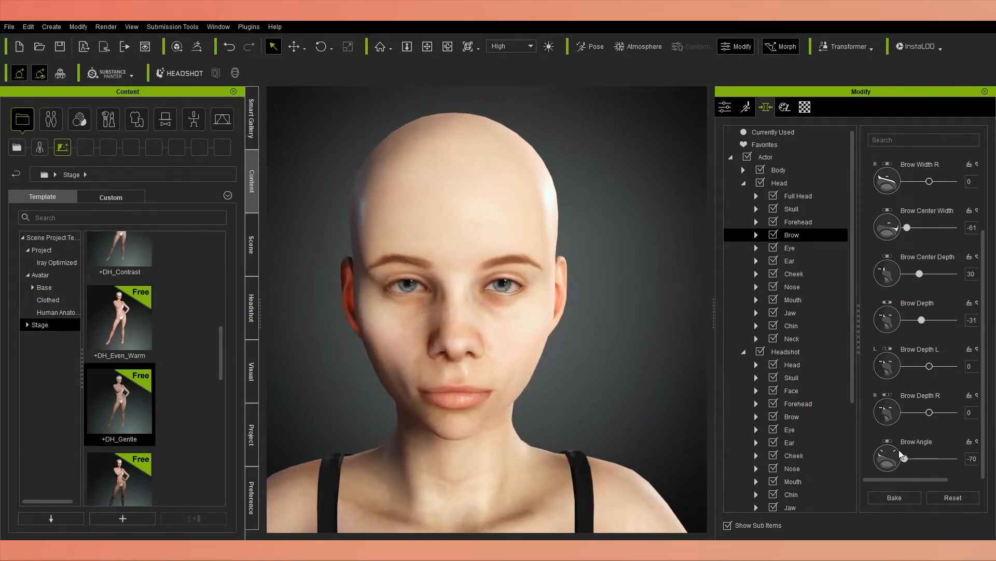
# Set Eye Scale to 33, Eye Inner Height to 41, Eye Outer Height to 29 and Eye Width to 52.
pyautogui.click(790, 247)
pyautogui.scroll(3, 650, 407)
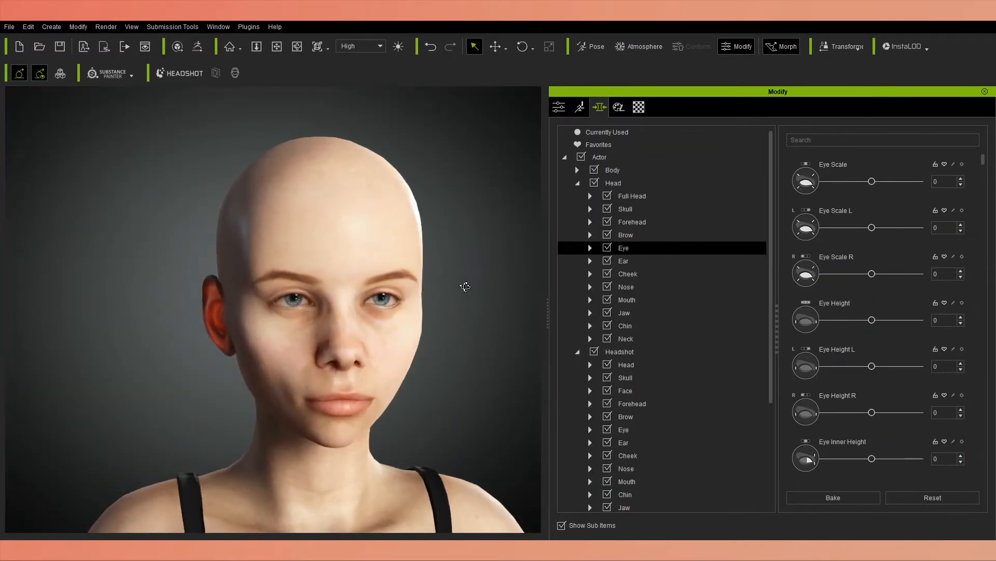
pyautogui.moveTo(872, 181); pyautogui.dragTo(885, 201)
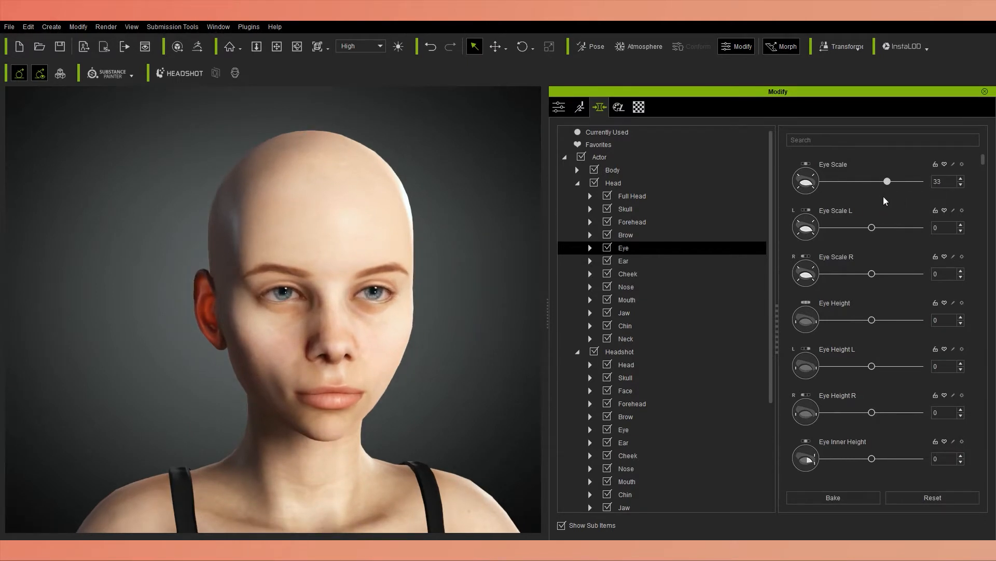
pyautogui.moveTo(889, 321); pyautogui.dragTo(856, 320)
pyautogui.scroll(-1, 859, 363)
pyautogui.moveTo(872, 433); pyautogui.dragTo(897, 422)
pyautogui.scroll(-4, 831, 441)
pyautogui.scroll(-4, 895, 447)
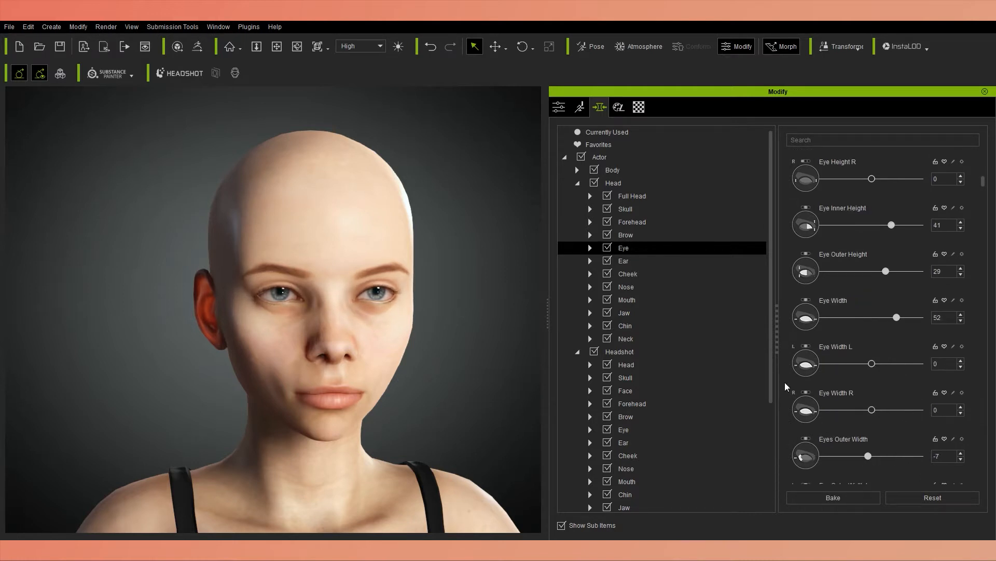
# Set Eyes Outer Width to -8 and Eye Outer Inner Width to 12, viewing the eye up close.
pyautogui.scroll(-2, 785, 387)
pyautogui.click(867, 404)
pyautogui.moveTo(332, 387)
pyautogui.keyDown('alt'); pyautogui.mouseDown()
pyautogui.moveTo(538, 382)
pyautogui.moveTo(343, 394)
pyautogui.mouseUp(); pyautogui.keyUp('alt')
pyautogui.scroll(-4, 789, 403)
pyautogui.moveTo(872, 439); pyautogui.dragTo(877, 439)
pyautogui.scroll(5, 315, 324)
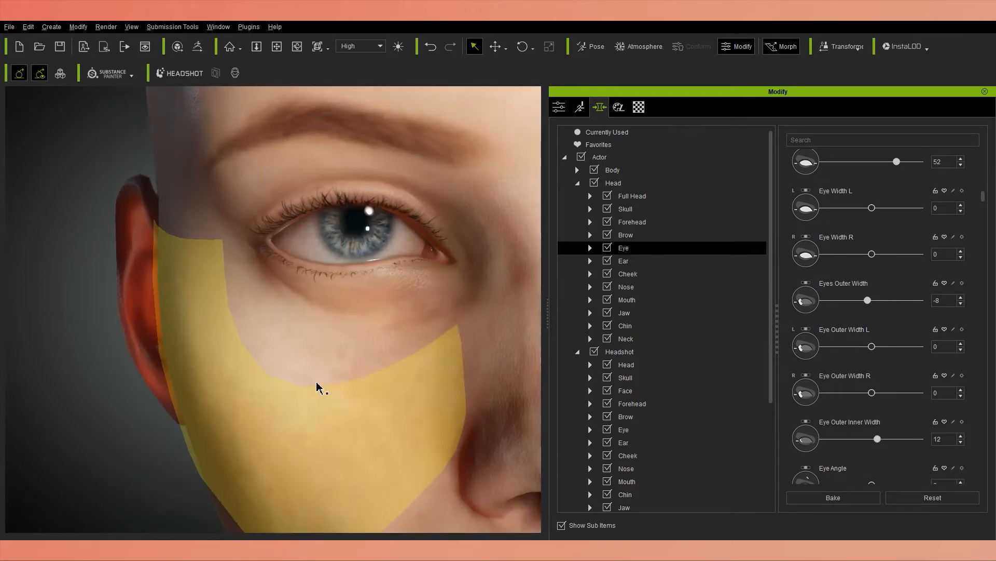
# Increase Eye Outer Inner Width to 24 and set Eye Angle to 5.
pyautogui.scroll(-5, 317, 384)
pyautogui.moveTo(282, 273); pyautogui.dragTo(296, 291, button='middle')
pyautogui.scroll(-1, 870, 303)
pyautogui.scroll(-1, 882, 414)
pyautogui.moveTo(877, 413)
pyautogui.mouseDown()
pyautogui.moveTo(865, 425)
pyautogui.moveTo(875, 427)
pyautogui.mouseUp()
pyautogui.scroll(-5, 789, 452)
# Set Eye Depth to -63, checking the eye sockets from the side and three-quarter angles.
pyautogui.keyDown('alt'); pyautogui.moveTo(332, 389); pyautogui.dragTo(498, 389); pyautogui.keyUp('alt')
pyautogui.moveTo(872, 442); pyautogui.dragTo(843, 443)
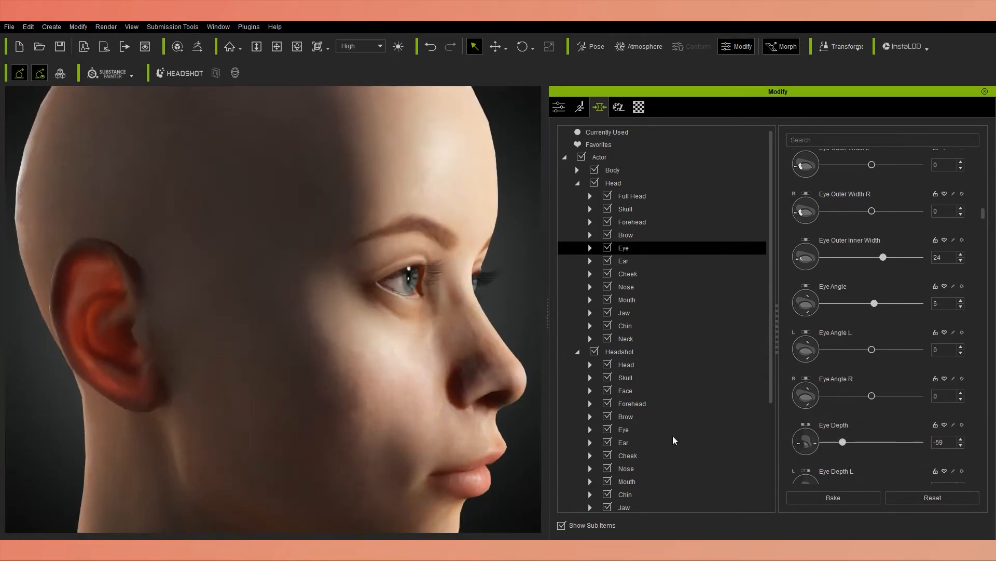
pyautogui.keyDown('alt'); pyautogui.moveTo(457, 389); pyautogui.dragTo(290, 389); pyautogui.keyUp('alt')
pyautogui.moveTo(843, 442)
pyautogui.mouseDown()
pyautogui.moveTo(941, 439)
pyautogui.moveTo(831, 442)
pyautogui.mouseUp()
pyautogui.keyDown('alt'); pyautogui.moveTo(126, 381); pyautogui.dragTo(250, 382); pyautogui.keyUp('alt')
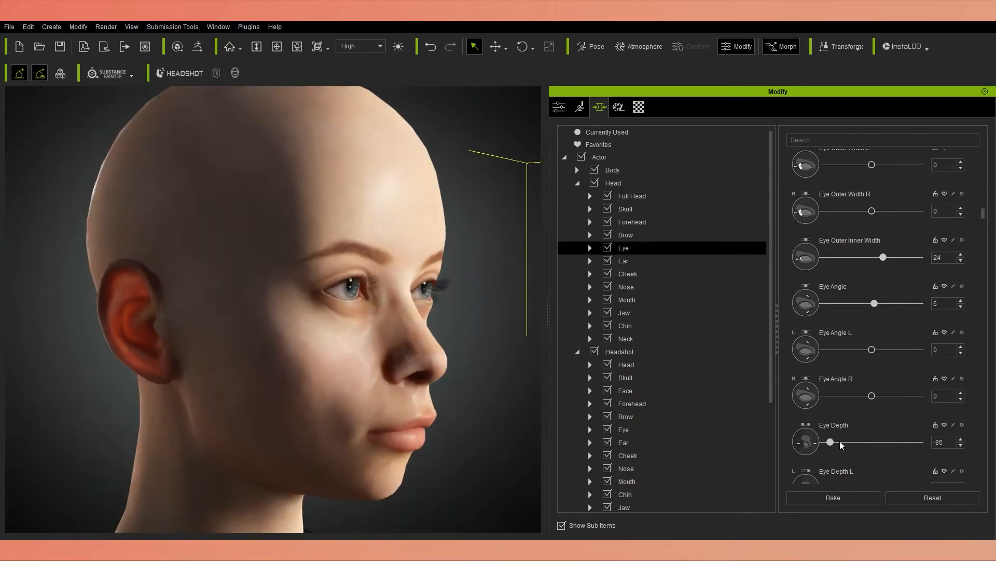
pyautogui.moveTo(840, 442); pyautogui.dragTo(841, 442)
pyautogui.keyDown('alt'); pyautogui.moveTo(407, 397); pyautogui.dragTo(441, 376); pyautogui.keyUp('alt')
# Set Eye Lower Depth to 55 and Eye Inner Corner Depth to -15, checking both sides of the face.
pyautogui.scroll(-5, 794, 416)
pyautogui.keyDown('alt'); pyautogui.moveTo(291, 390); pyautogui.dragTo(442, 384); pyautogui.keyUp('alt')
pyautogui.moveTo(872, 452); pyautogui.dragTo(898, 453)
pyautogui.keyDown('alt'); pyautogui.moveTo(332, 404); pyautogui.dragTo(260, 411); pyautogui.keyUp('alt')
pyautogui.scroll(-2, 872, 446)
pyautogui.moveTo(872, 446)
pyautogui.mouseDown()
pyautogui.moveTo(884, 443)
pyautogui.moveTo(864, 445)
pyautogui.mouseUp()
pyautogui.keyDown('alt'); pyautogui.moveTo(426, 389); pyautogui.dragTo(245, 390); pyautogui.keyUp('alt')
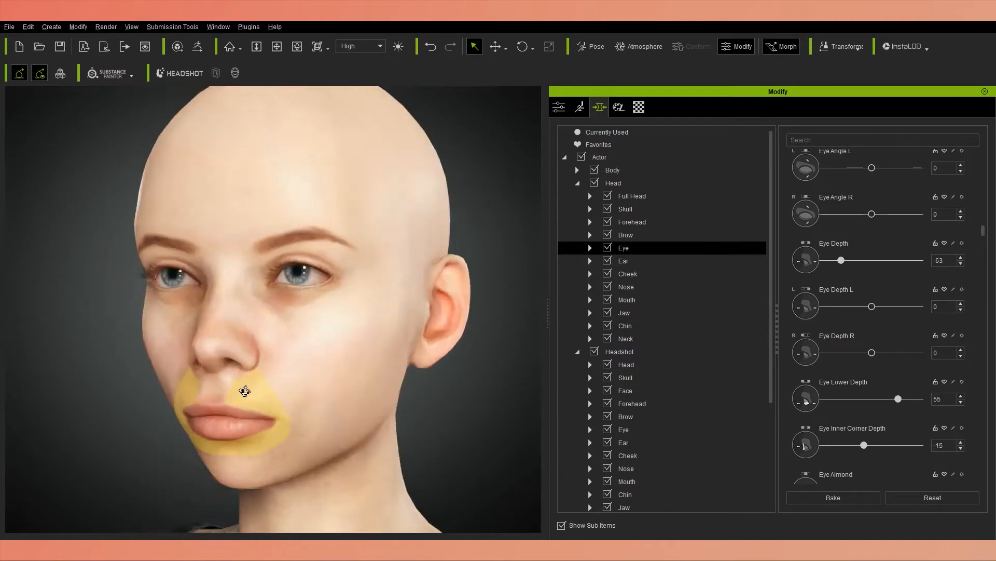
pyautogui.moveTo(245, 391); pyautogui.dragTo(441, 392, button='right')
# Set Eye Almond to 43, Eye Round A to 10 and Eye Round B to 8.
pyautogui.scroll(-2, 819, 457)
pyautogui.moveTo(824, 440); pyautogui.dragTo(865, 440)
pyautogui.scroll(-1, 787, 419)
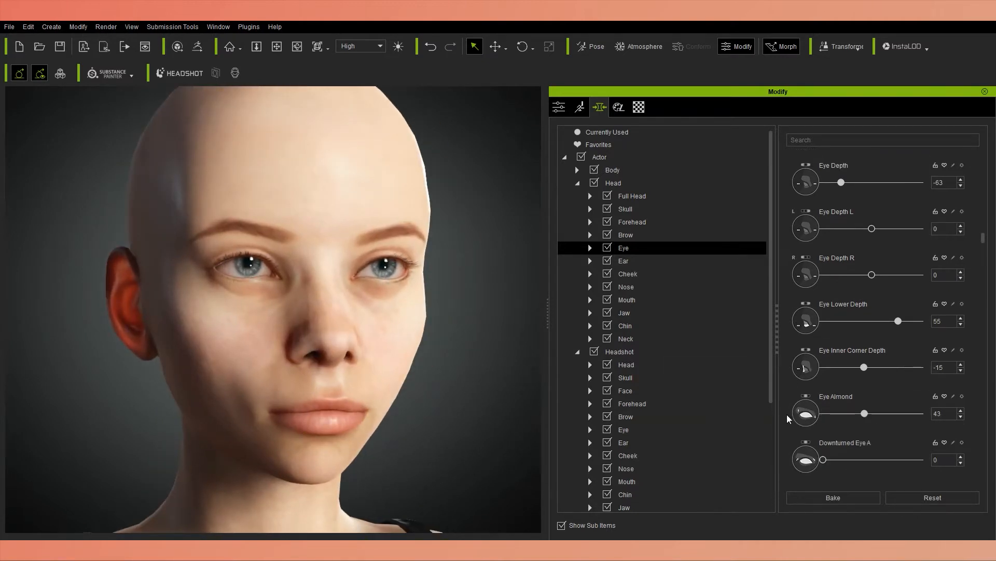
pyautogui.scroll(-4, 788, 419)
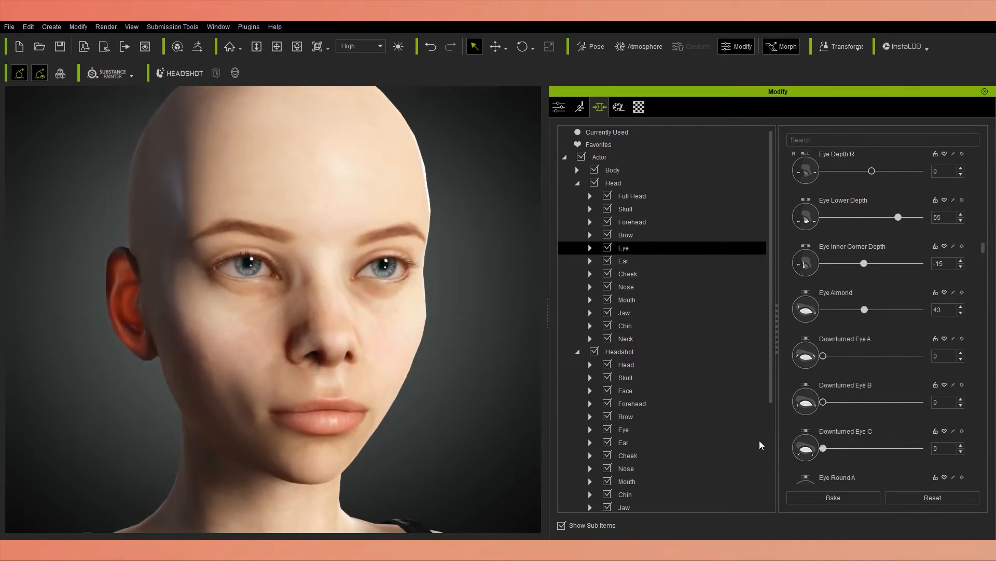
pyautogui.scroll(-1, 783, 418)
pyautogui.scroll(-1, 810, 436)
pyautogui.moveTo(824, 442)
pyautogui.mouseDown()
pyautogui.moveTo(939, 452)
pyautogui.moveTo(836, 438)
pyautogui.mouseUp()
pyautogui.scroll(-2, 829, 441)
pyautogui.scroll(-1, 828, 449)
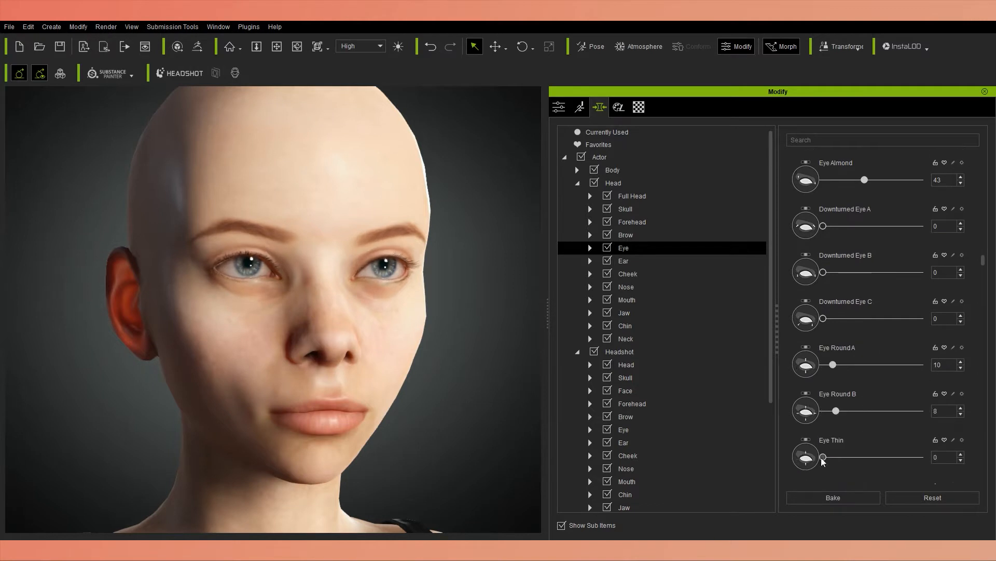
# Turn on Smooth Mesh for the character, try the Tessellation method and switch the smoothing to Subdivision.
pyautogui.click(559, 107)
pyautogui.scroll(-3, 772, 518)
pyautogui.scroll(3, 772, 519)
pyautogui.click(571, 225)
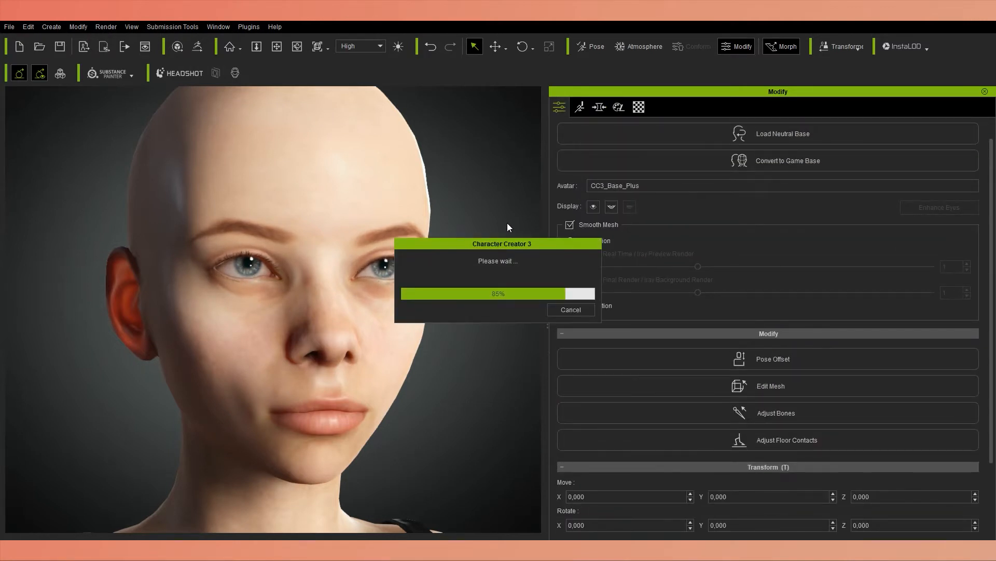
pyautogui.click(570, 306)
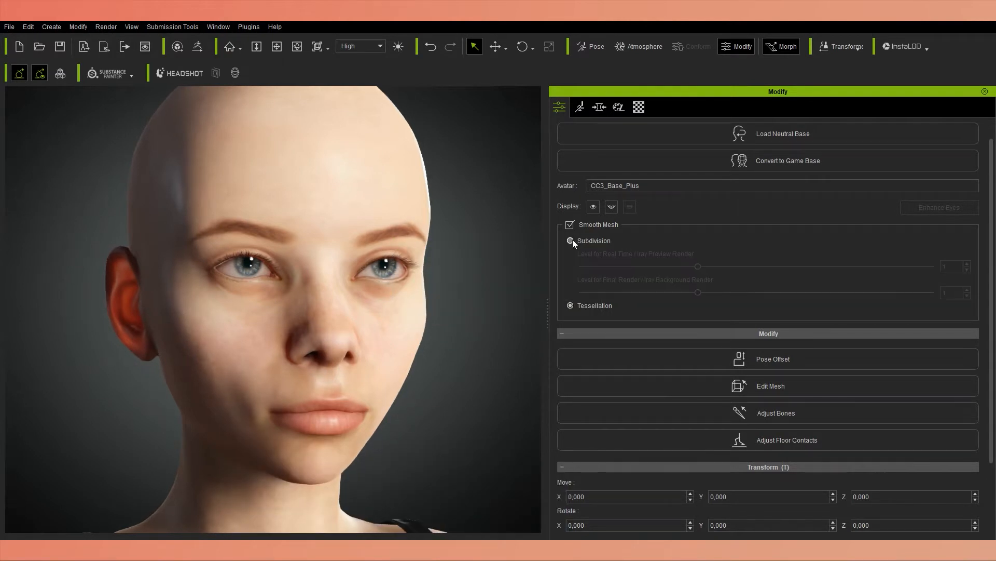
pyautogui.click(571, 241)
# Return to the eye morphs and set Eye Slit to 16, Eye Almond Inner to 73 and Lacrimals Pinch to 38.
pyautogui.click(600, 107)
pyautogui.scroll(-1, 810, 425)
pyautogui.moveTo(823, 451); pyautogui.dragTo(907, 419)
pyautogui.scroll(-3, 794, 415)
pyautogui.keyDown('alt'); pyautogui.moveTo(475, 361); pyautogui.dragTo(497, 362); pyautogui.keyUp('alt')
pyautogui.scroll(-4, 872, 452)
pyautogui.moveTo(872, 455)
pyautogui.mouseDown()
pyautogui.moveTo(839, 455)
pyautogui.moveTo(890, 455)
pyautogui.mouseUp()
pyautogui.moveTo(410, 381)
pyautogui.keyDown('alt'); pyautogui.mouseDown()
pyautogui.moveTo(320, 385)
pyautogui.moveTo(410, 381)
pyautogui.mouseUp(); pyautogui.keyUp('alt')
# Set Eyelid Upper Inner Height to 10 and Eyelid Upper Outer Height to -12.
pyautogui.scroll(-3, 872, 422)
pyautogui.moveTo(872, 423); pyautogui.dragTo(916, 426)
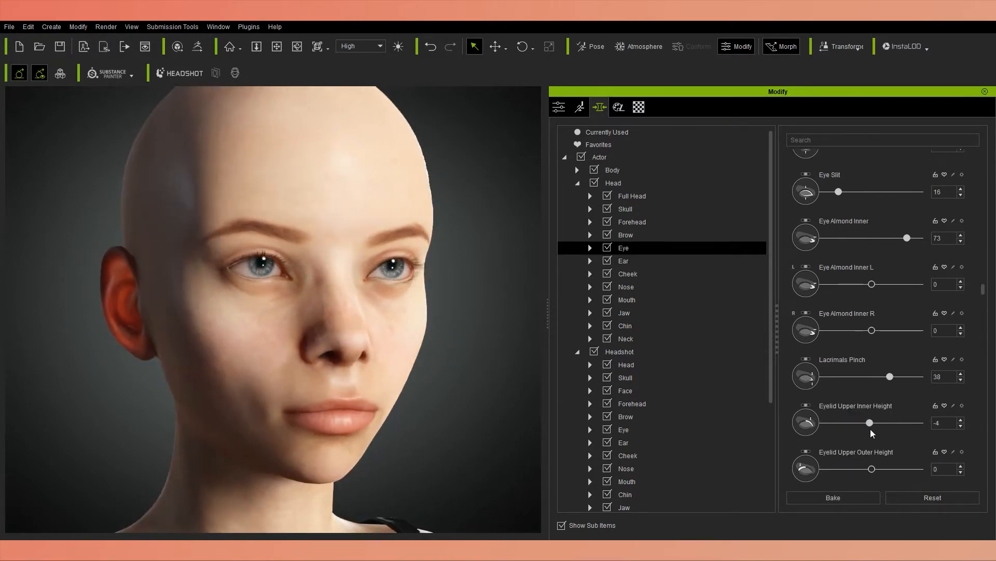
pyautogui.moveTo(902, 469); pyautogui.dragTo(866, 469)
pyautogui.scroll(-5, 421, 385)
pyautogui.scroll(3, 420, 386)
pyautogui.moveTo(467, 391)
pyautogui.keyDown('alt'); pyautogui.mouseDown()
pyautogui.moveTo(422, 394)
pyautogui.moveTo(467, 392)
pyautogui.mouseUp(); pyautogui.keyUp('alt')
pyautogui.scroll(-2, 857, 425)
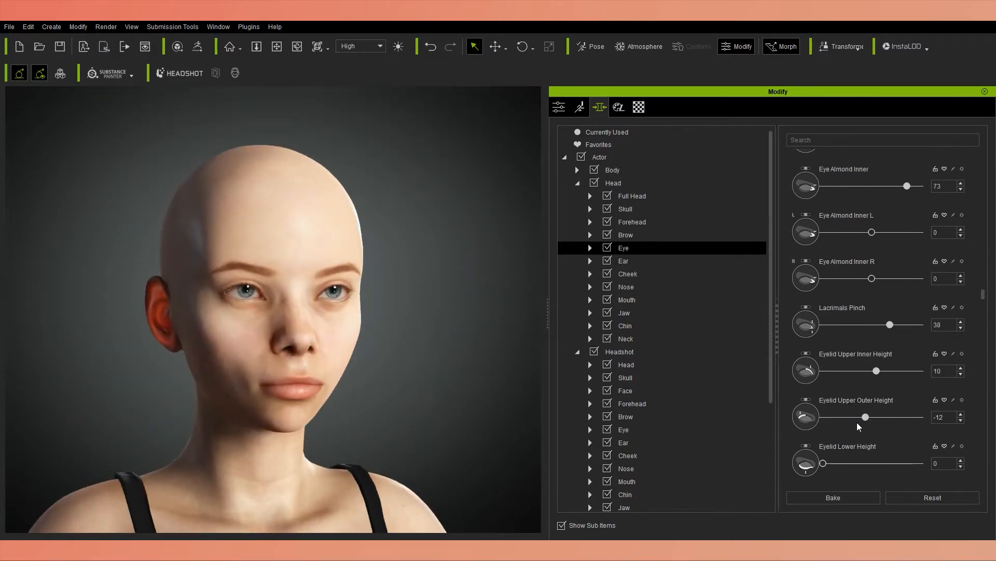
# Set Eyelid Lower Inner Height to 12, Lower Scale to 44, Lower Define to -23, Eyelid Depth to -31 and Eyelid Smooth to -7.
pyautogui.scroll(-1, 791, 439)
pyautogui.scroll(-5, 797, 438)
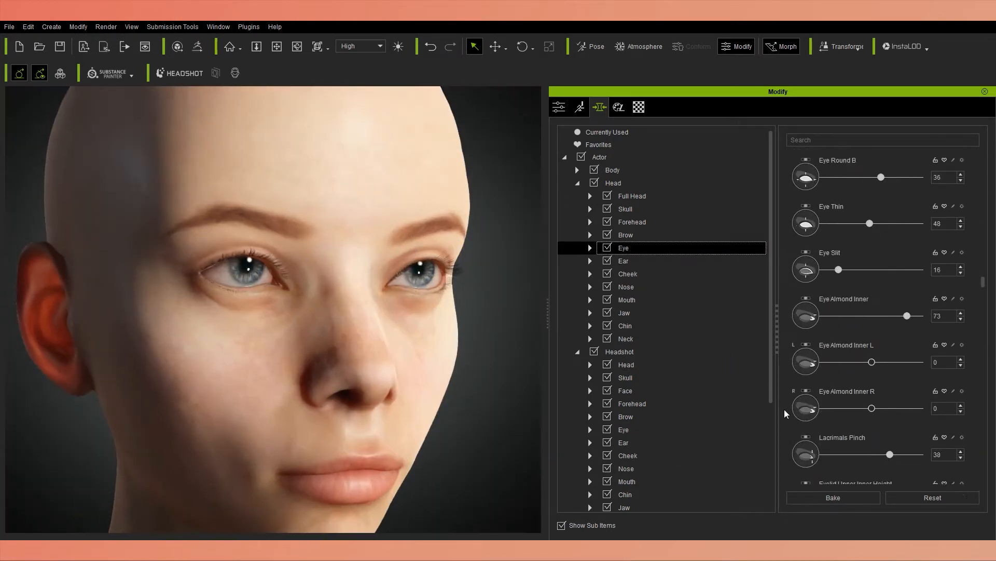
pyautogui.scroll(-10, 800, 412)
pyautogui.scroll(-1, 867, 449)
pyautogui.moveTo(829, 439); pyautogui.dragTo(858, 456)
pyautogui.moveTo(415, 364); pyautogui.dragTo(431, 363, button='right')
pyautogui.scroll(-3, 830, 435)
pyautogui.moveTo(872, 429)
pyautogui.mouseDown()
pyautogui.moveTo(849, 428)
pyautogui.moveTo(879, 422)
pyautogui.mouseUp()
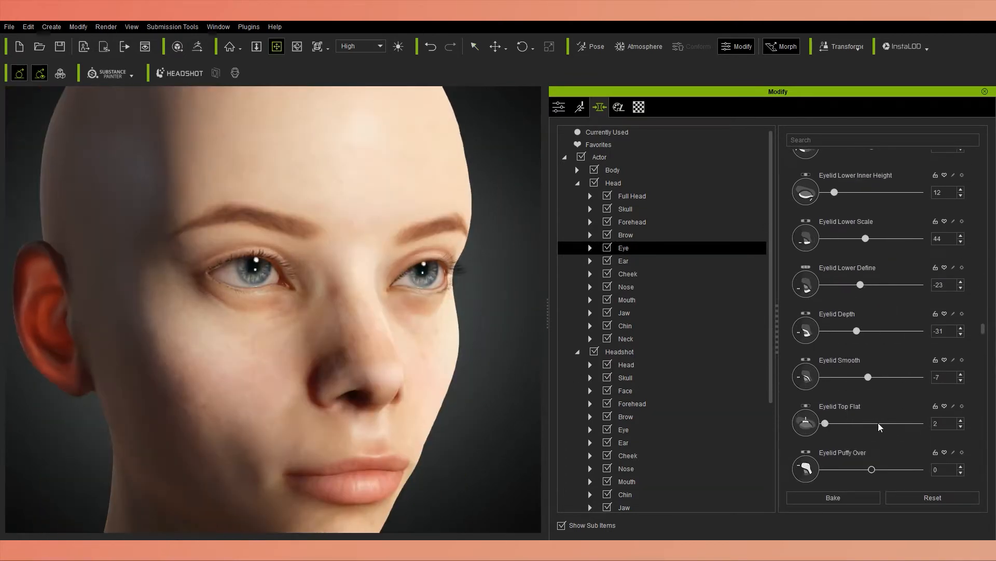
# Reset Eyelid Top Flat to 0 and set Eyelid Puffy Over to -8 and Eyelid Puffy Lower to 37.
pyautogui.scroll(-1, 872, 431)
pyautogui.scroll(-3, 861, 446)
pyautogui.moveTo(856, 464); pyautogui.dragTo(879, 464)
pyautogui.scroll(-4, 431, 388)
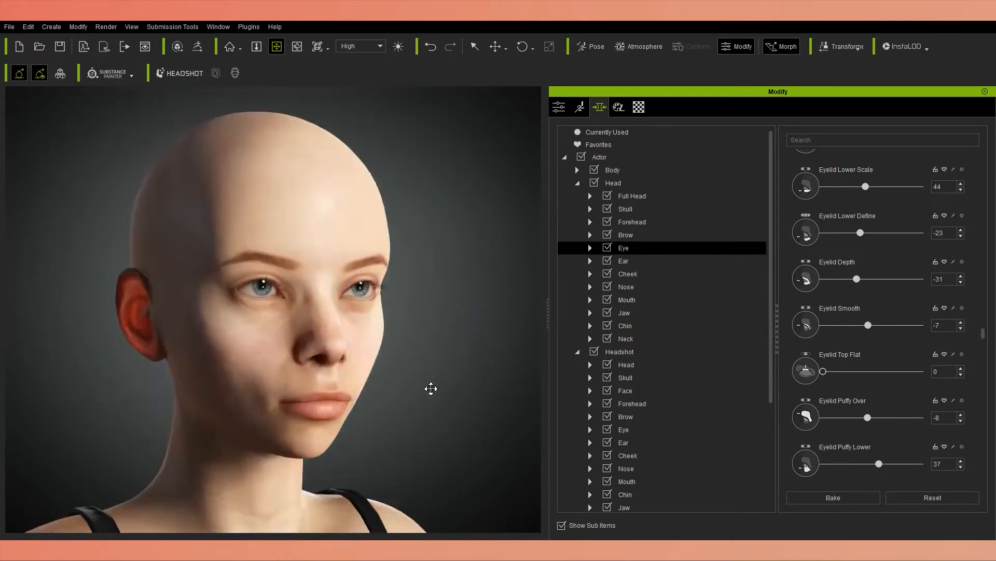
pyautogui.moveTo(431, 388); pyautogui.dragTo(454, 414, button='right')
# Set Eye Bag Height to 49, Eye Bag Curve to 12 and Eye Bag Upper to 12, comparing both sides of the face.
pyautogui.scroll(-3, 907, 427)
pyautogui.moveTo(907, 432); pyautogui.dragTo(900, 428)
pyautogui.scroll(-1, 877, 441)
pyautogui.moveTo(823, 452); pyautogui.dragTo(874, 448)
pyautogui.scroll(-2, 799, 432)
pyautogui.moveTo(359, 408); pyautogui.dragTo(156, 410, button='right')
pyautogui.moveTo(874, 447); pyautogui.dragTo(834, 447)
pyautogui.moveTo(847, 401); pyautogui.dragTo(834, 401)
pyautogui.moveTo(900, 355); pyautogui.dragTo(871, 355)
pyautogui.moveTo(238, 387); pyautogui.dragTo(441, 392, button='right')
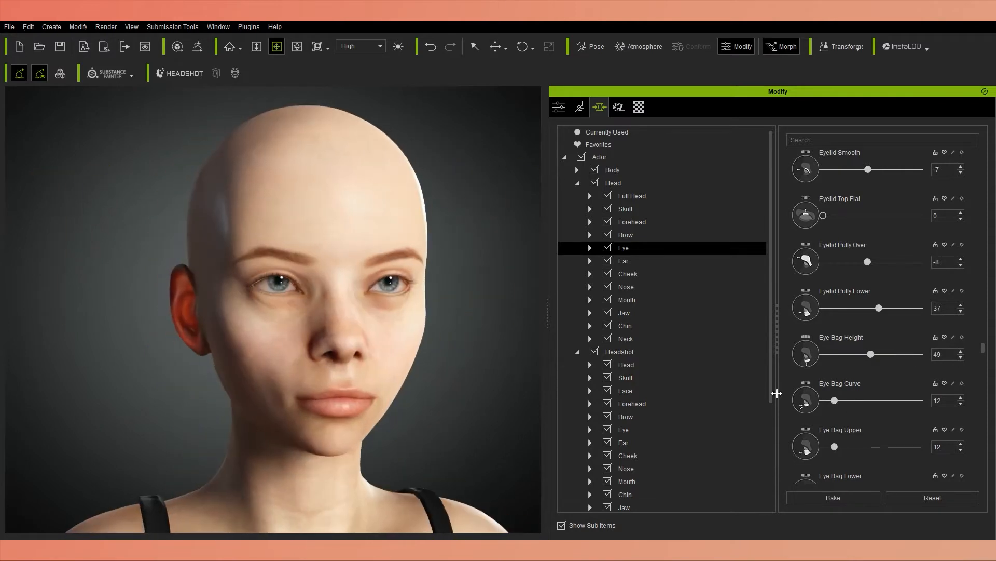
# Set Eye Crease Define to 76 and Eye Crease Outer to 74.
pyautogui.scroll(-2, 825, 387)
pyautogui.click(14, 28)
pyautogui.click(834, 372)
pyautogui.scroll(-2, 834, 372)
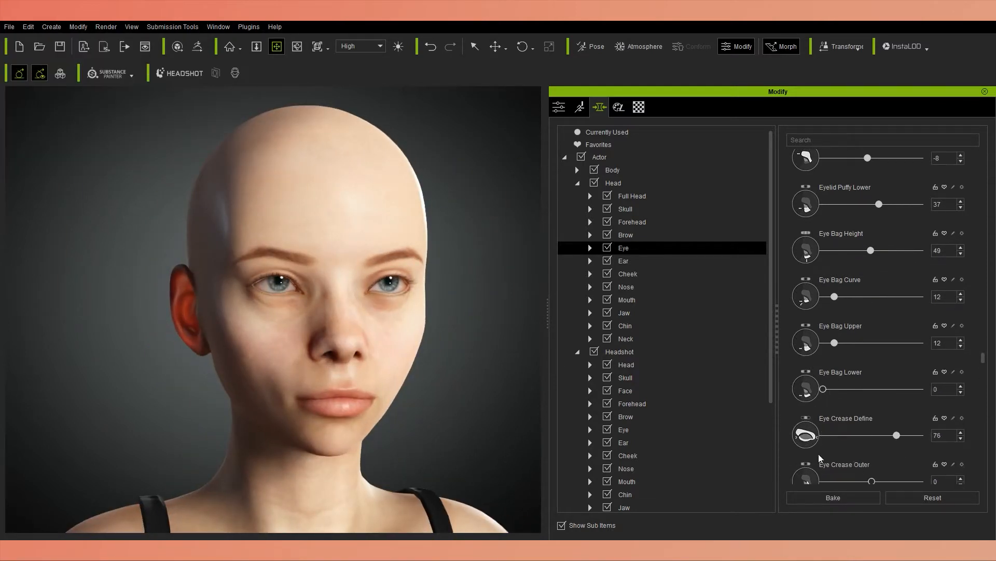
pyautogui.scroll(-2, 820, 455)
pyautogui.moveTo(872, 428); pyautogui.dragTo(874, 450)
pyautogui.scroll(-1, 885, 441)
pyautogui.moveTo(270, 384); pyautogui.dragTo(343, 386, button='right')
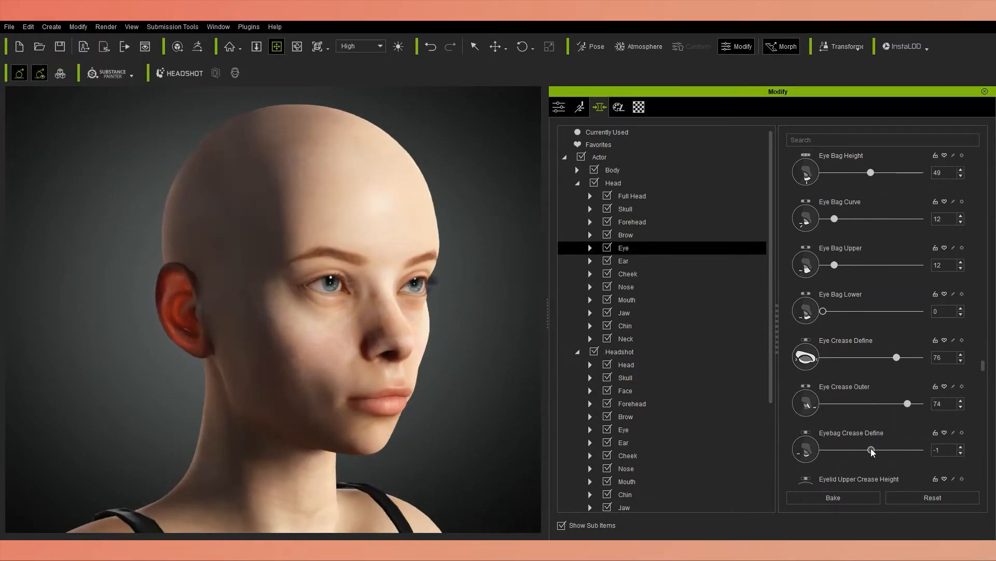
# Set Eyebag Crease Define to -19 and Eyelid Upper Crease Height to -18.
pyautogui.scroll(-2, 859, 448)
pyautogui.moveTo(873, 451); pyautogui.dragTo(844, 451)
pyautogui.moveTo(364, 384); pyautogui.dragTo(306, 384, button='right')
pyautogui.scroll(-6, 789, 458)
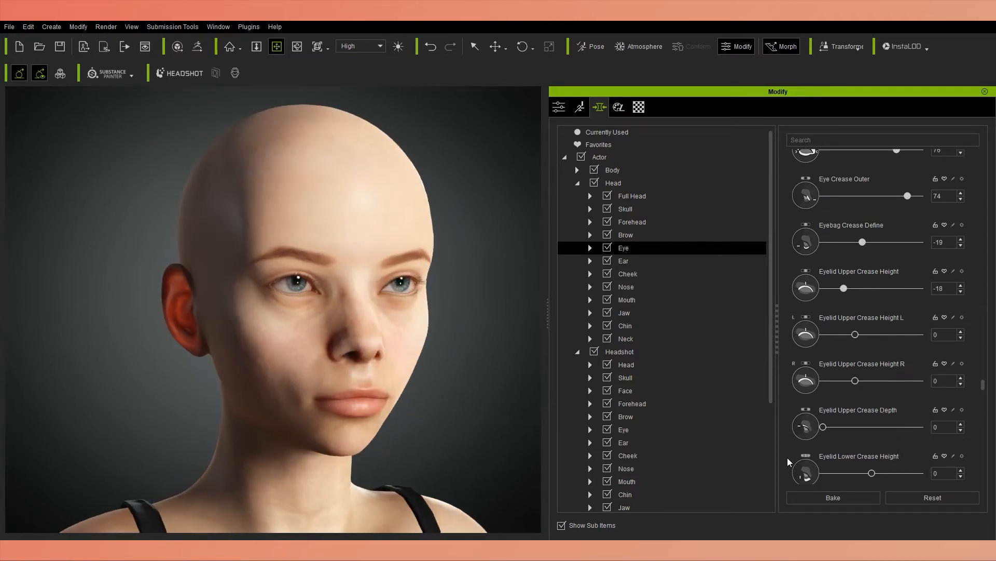
# Set Eyelid Upper Crease Depth to 39, Eyelid Lower Crease Height to 35 and Eyelid Lower Crease Define to 46.
pyautogui.scroll(-4, 887, 476)
pyautogui.moveTo(871, 416); pyautogui.dragTo(894, 414)
pyautogui.moveTo(376, 393); pyautogui.dragTo(396, 393, button='right')
pyautogui.scroll(-1, 873, 436)
# Shape the upper eyelid folds with Eyelid Semi Fold 18 and Inner Eyelid Fold 33.
pyautogui.moveTo(872, 435); pyautogui.dragTo(951, 436)
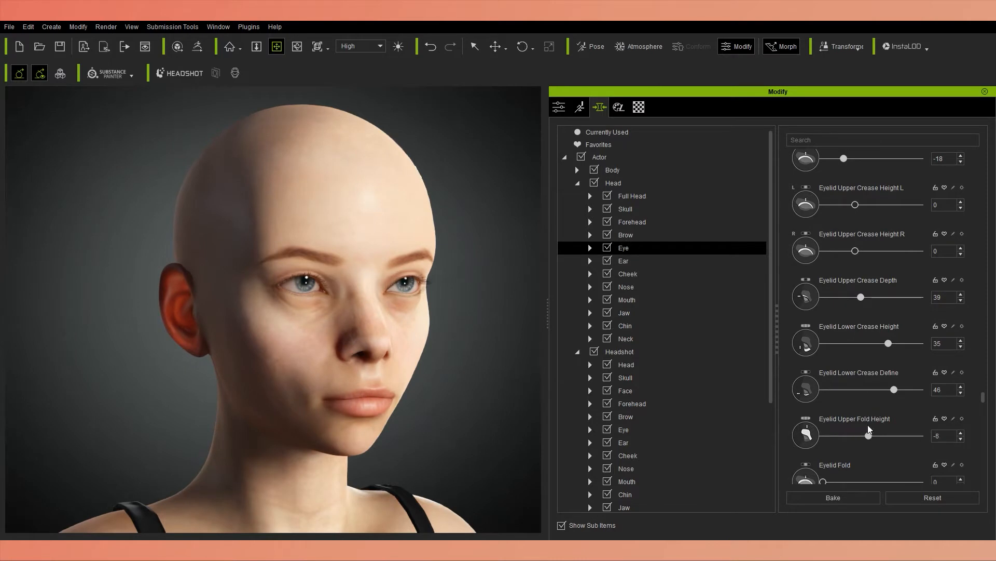
pyautogui.scroll(-4, 814, 428)
pyautogui.moveTo(870, 432); pyautogui.dragTo(841, 434)
pyautogui.scroll(-1, 852, 441)
pyautogui.moveTo(872, 445); pyautogui.dragTo(823, 439)
pyautogui.scroll(-4, 428, 416)
pyautogui.scroll(3, 428, 416)
# Set Crows Feet to 10.
pyautogui.scroll(-1, 727, 415)
pyautogui.scroll(-2, 809, 428)
pyautogui.moveTo(411, 382); pyautogui.dragTo(365, 383, button='right')
pyautogui.moveTo(824, 438); pyautogui.dragTo(877, 438)
pyautogui.scroll(-1, 865, 464)
pyautogui.moveTo(824, 459); pyautogui.dragTo(920, 459)
pyautogui.hotkey('ctrl', 'z')
pyautogui.scroll(-6, 813, 451)
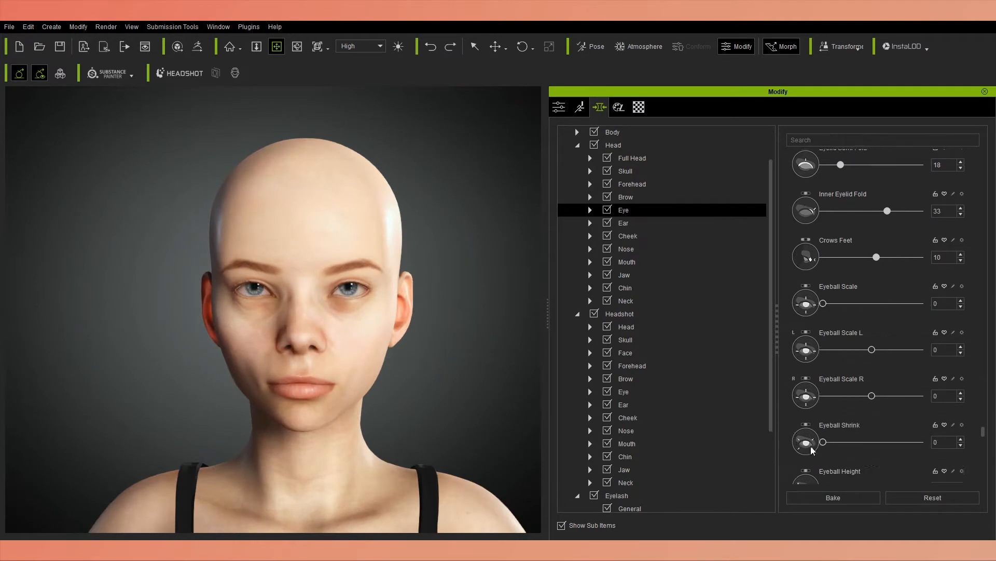
pyautogui.scroll(-12, 811, 449)
# Set Forehead Width to 10 and refine Forehead Temple Width and Forehead Curve while checking the side profile.
pyautogui.click(632, 184)
pyautogui.moveTo(863, 181); pyautogui.dragTo(835, 182)
pyautogui.moveTo(446, 386); pyautogui.dragTo(608, 292, button='right')
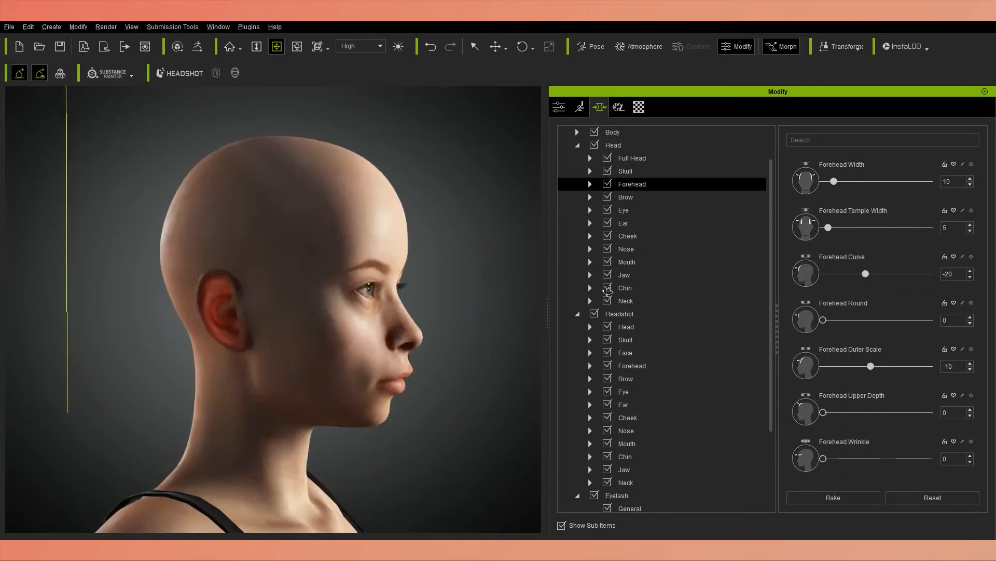
pyautogui.moveTo(828, 228); pyautogui.dragTo(844, 227)
pyautogui.moveTo(441, 386); pyautogui.dragTo(358, 387, button='right')
pyautogui.moveTo(842, 228); pyautogui.dragTo(823, 228)
pyautogui.moveTo(866, 274); pyautogui.dragTo(888, 280)
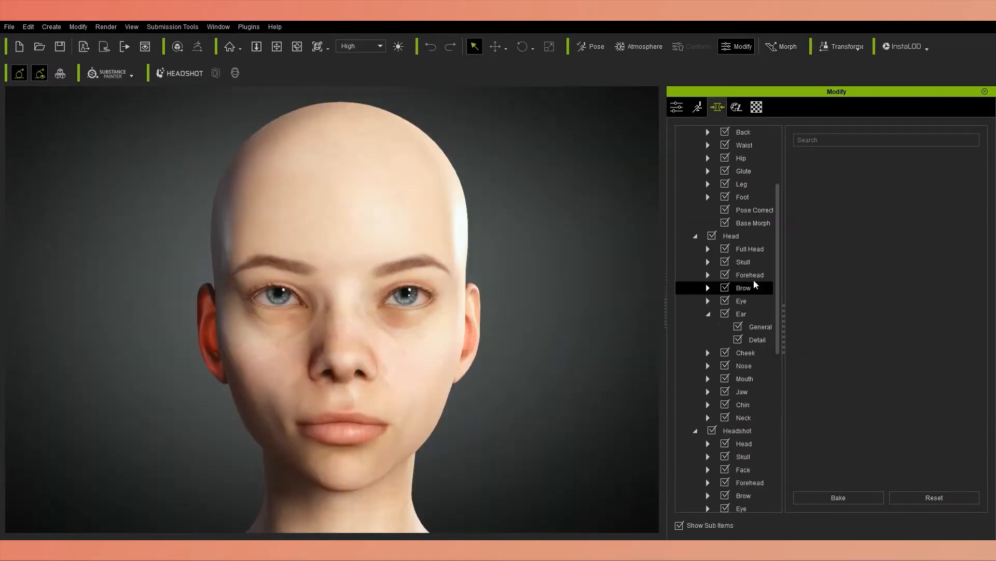
# Open the Eyelid morphs of the Headshot Eye category and filter them by "lower".
pyautogui.click(708, 313)
pyautogui.click(708, 300)
pyautogui.moveTo(664, 306); pyautogui.dragTo(636, 306)
pyautogui.moveTo(761, 327); pyautogui.dragTo(772, 327)
pyautogui.click(734, 314)
pyautogui.scroll(-3, 723, 404)
pyautogui.doubleClick(718, 430)
pyautogui.click(730, 430)
pyautogui.click(858, 141)
pyautogui.write('lower')
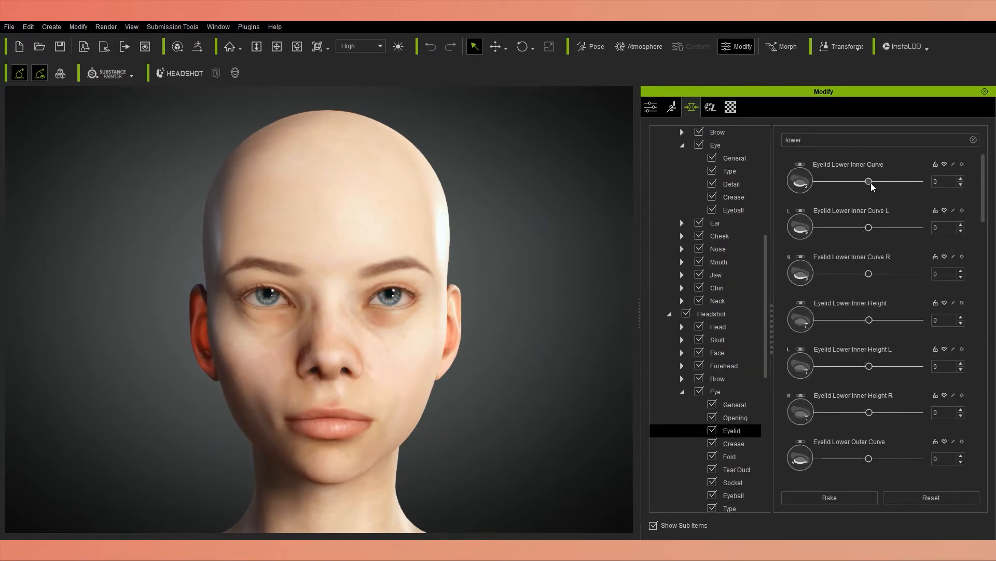
# Set Eyelid Lower Depth to -79, Eyelid Inner Lower Height to 12 and Eyelid Lower Outer Curve to 23.
pyautogui.scroll(-10, 906, 458)
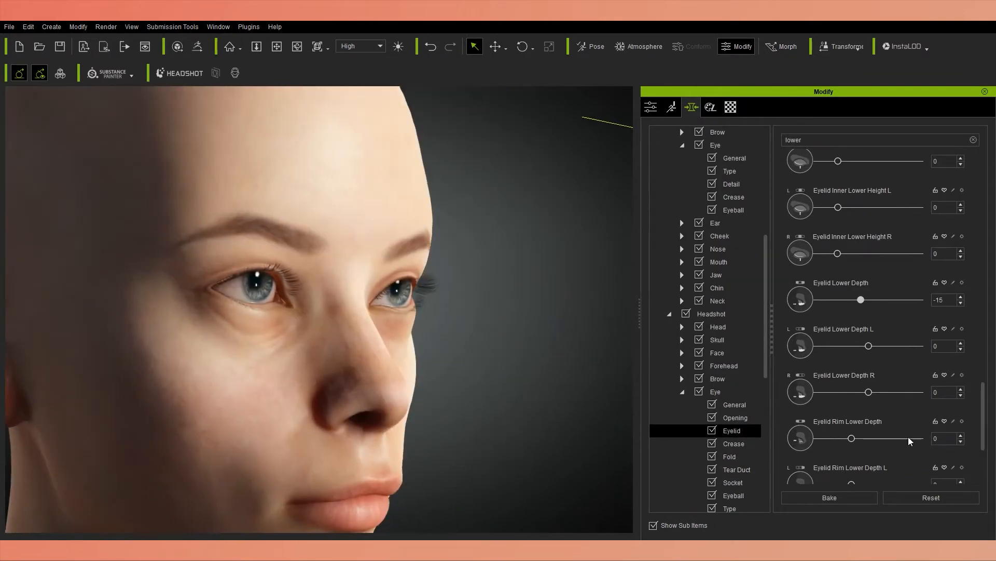
pyautogui.scroll(-2, 970, 453)
pyautogui.scroll(1, 971, 453)
pyautogui.moveTo(861, 280); pyautogui.dragTo(827, 289)
pyautogui.scroll(2, 830, 270)
pyautogui.moveTo(839, 193); pyautogui.dragTo(876, 197)
pyautogui.scroll(10, 896, 471)
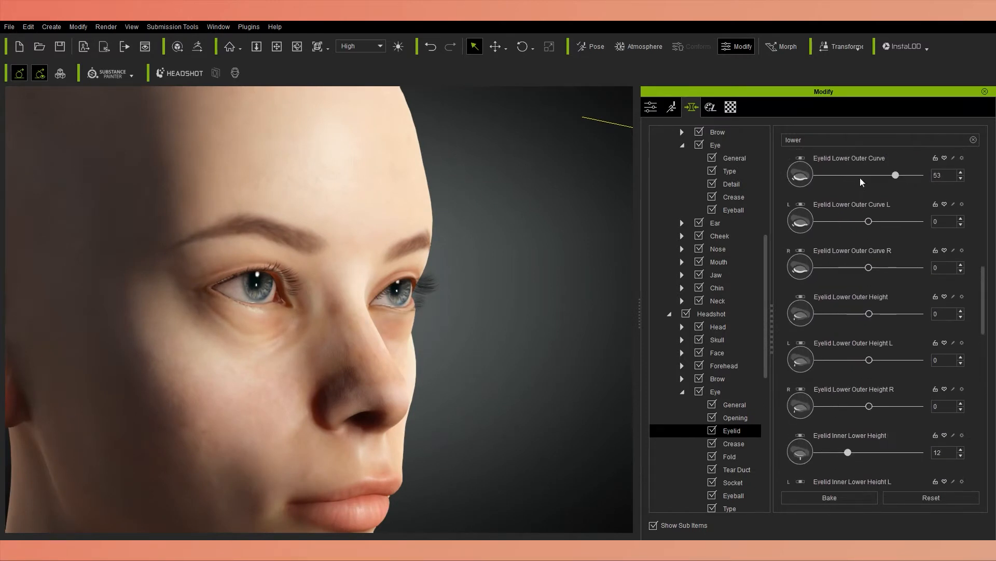
pyautogui.moveTo(844, 181); pyautogui.dragTo(849, 181)
# Show all Headshot Eye morphs and set Eye Lower Center Depth to -37 and Eye Bag Lower Depth to -8.
pyautogui.scroll(-1, 743, 441)
pyautogui.click(743, 442)
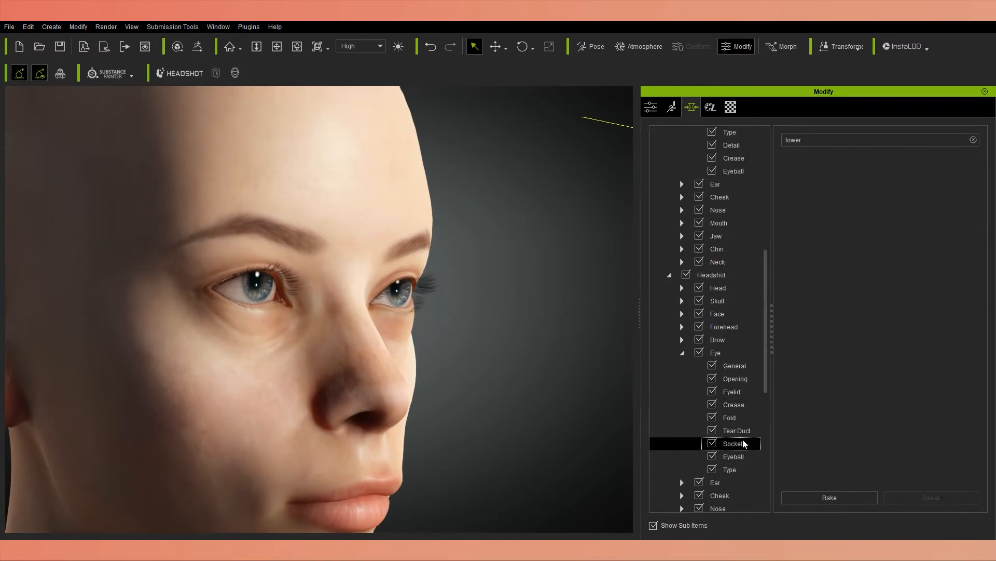
pyautogui.click(723, 353)
pyautogui.moveTo(983, 167); pyautogui.dragTo(985, 176)
pyautogui.moveTo(870, 281); pyautogui.dragTo(852, 281)
pyautogui.scroll(-1, 859, 333)
pyautogui.moveTo(870, 394)
pyautogui.mouseDown()
pyautogui.moveTo(856, 396)
pyautogui.moveTo(866, 395)
pyautogui.mouseUp()
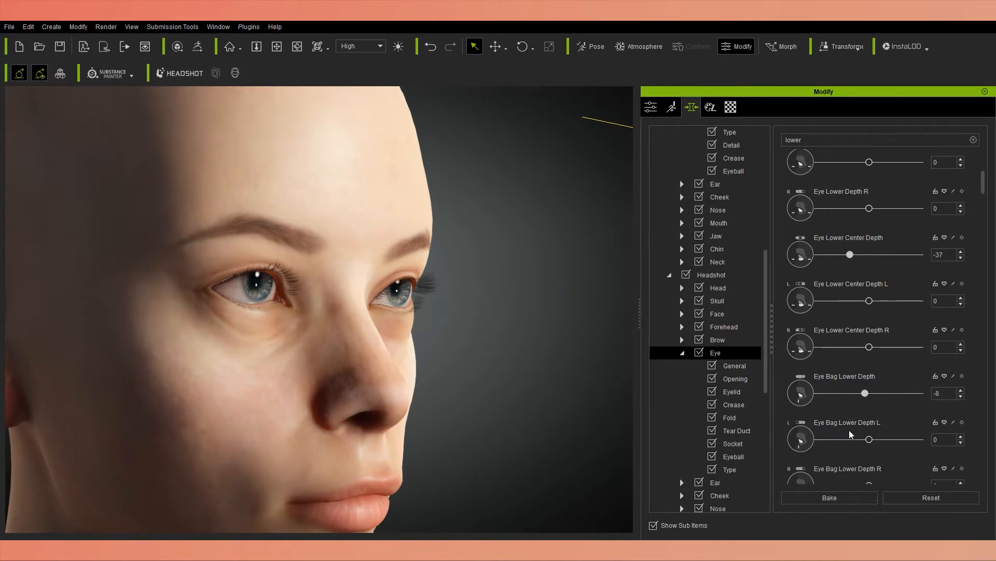
# Set Eyelid Lower Height to -14, Eyelid Inner Lower Height to 48 and Eyelid Rim Lower Depth to 40.
pyautogui.scroll(-3, 851, 432)
pyautogui.moveTo(870, 455); pyautogui.dragTo(855, 451)
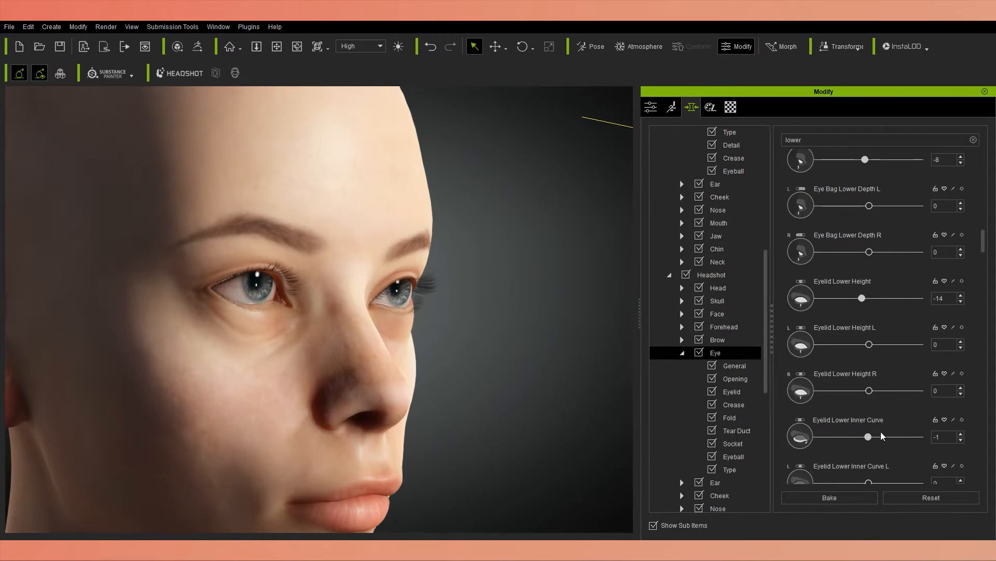
pyautogui.scroll(-10, 882, 363)
pyautogui.scroll(-8, 789, 429)
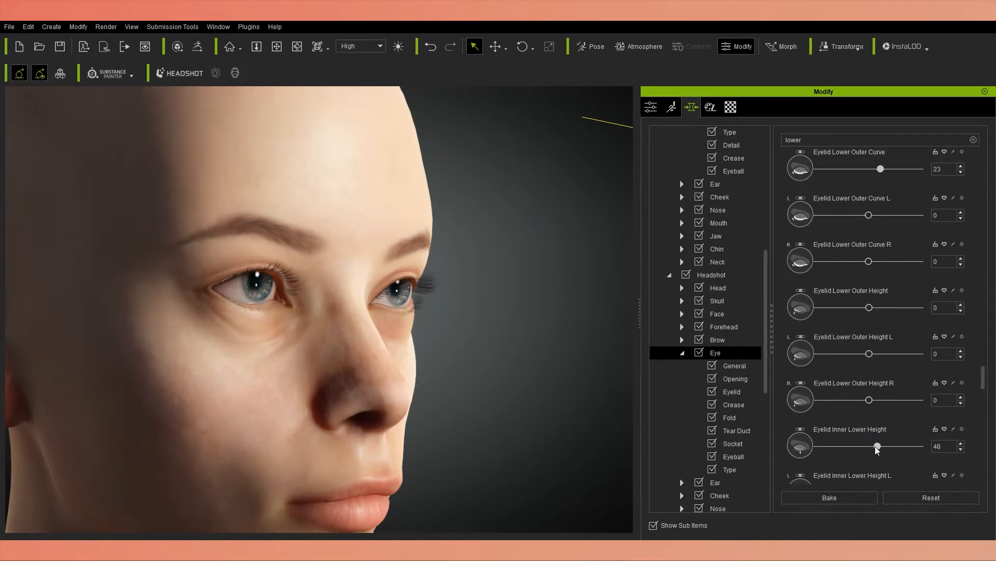
pyautogui.moveTo(834, 439); pyautogui.dragTo(880, 439)
pyautogui.scroll(-3, 934, 438)
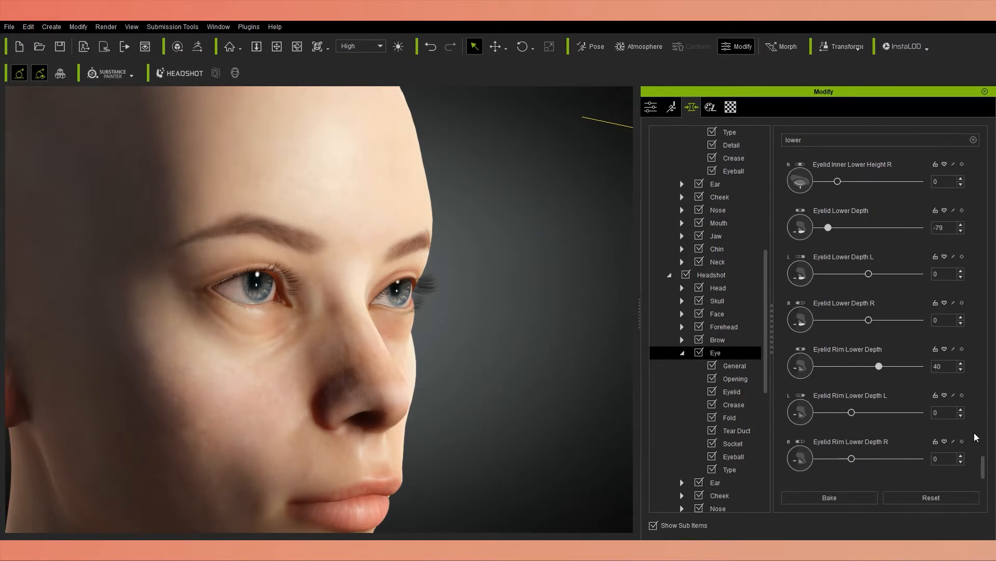
# Switch to the Eye morphs of the Head category and set Eyelid Lower Height to 3 and Eyelid Lower Outer Height to 5.
pyautogui.scroll(3, 748, 270)
pyautogui.click(742, 223)
pyautogui.moveTo(904, 191); pyautogui.dragTo(902, 191)
pyautogui.moveTo(818, 228); pyautogui.dragTo(821, 229)
pyautogui.moveTo(869, 274); pyautogui.dragTo(872, 275)
# Set Eyelid Lower Inner Height to 16, Eyelid Lower Scale to 9 and Eyelid Puffy Lower to -20.
pyautogui.moveTo(831, 320); pyautogui.dragTo(835, 320)
pyautogui.moveTo(863, 367); pyautogui.dragTo(827, 366)
pyautogui.moveTo(857, 412); pyautogui.dragTo(838, 436)
pyautogui.scroll(-1, 882, 389)
pyautogui.scroll(-1, 882, 389)
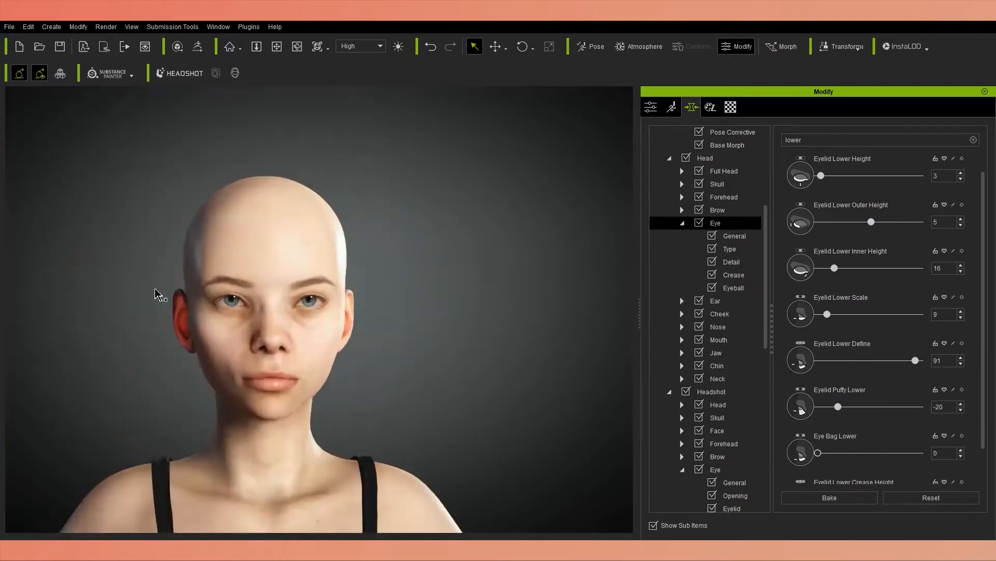
pyautogui.scroll(5, 155, 293)
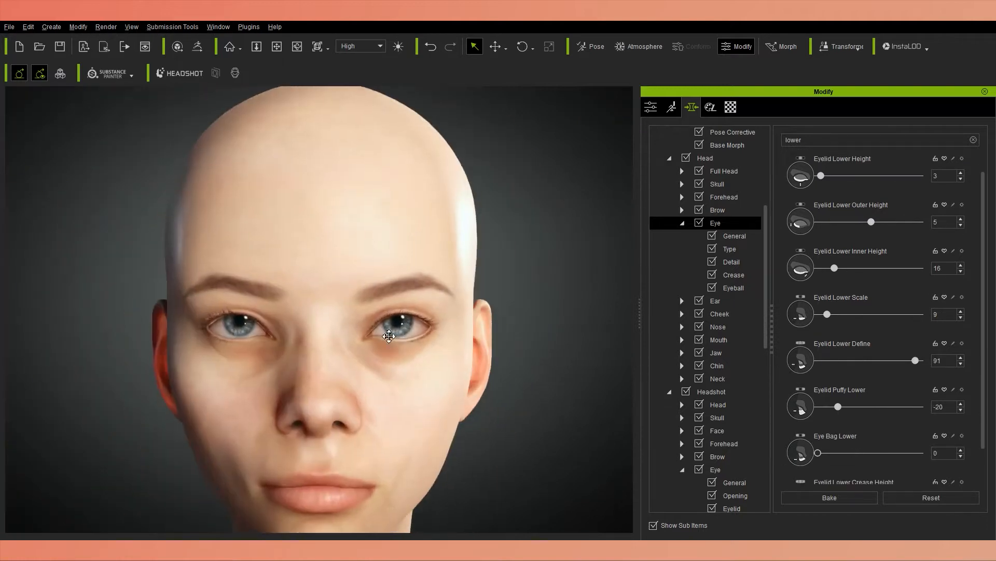
pyautogui.scroll(-2, 845, 430)
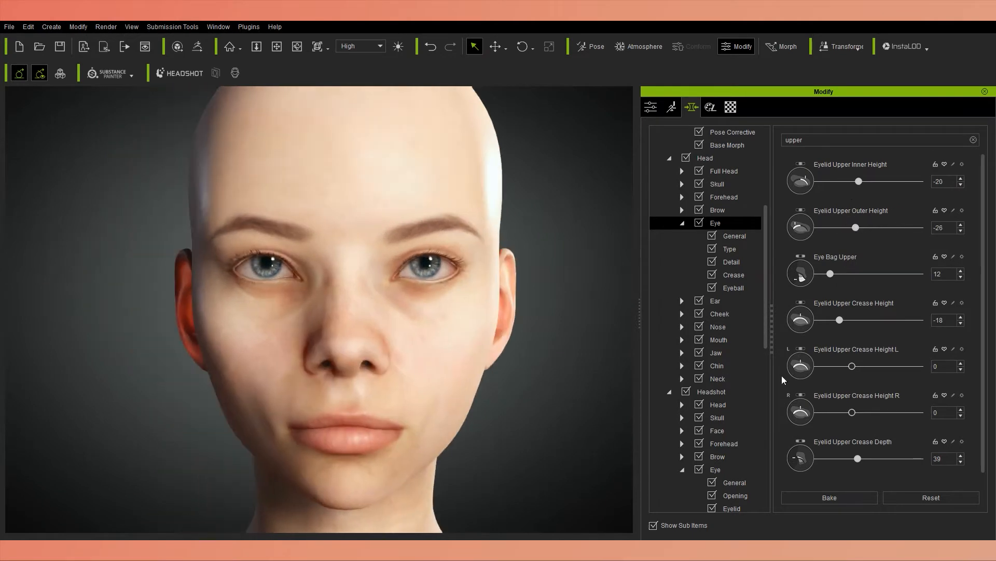
# With the Eye morphs filtered by "upper", set Eyelid Upper Fold Height to 59 and Eyelid Upper Crease Height to 2.
pyautogui.scroll(-1, 882, 389)
pyautogui.moveTo(861, 458); pyautogui.dragTo(907, 459)
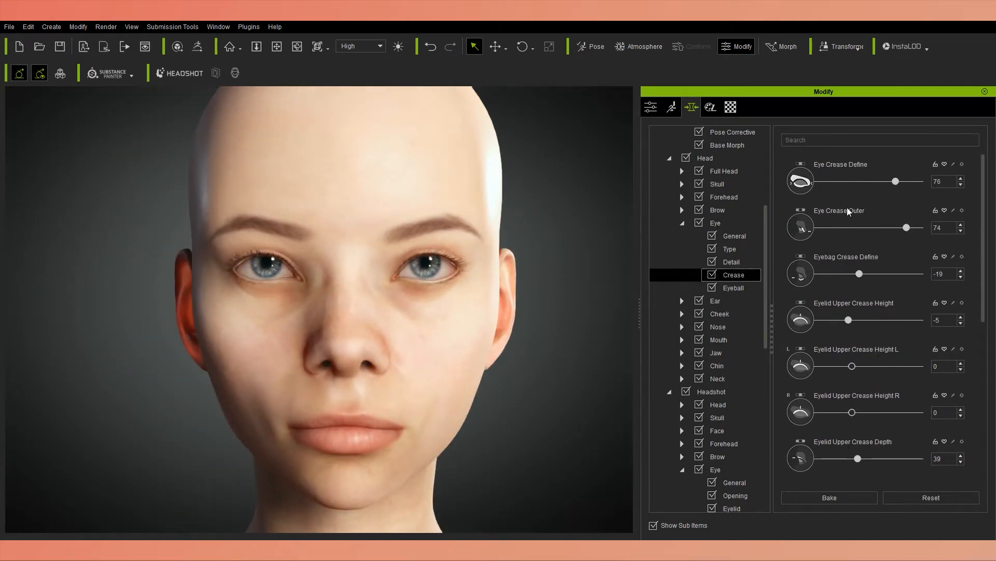
pyautogui.moveTo(859, 320); pyautogui.dragTo(868, 320)
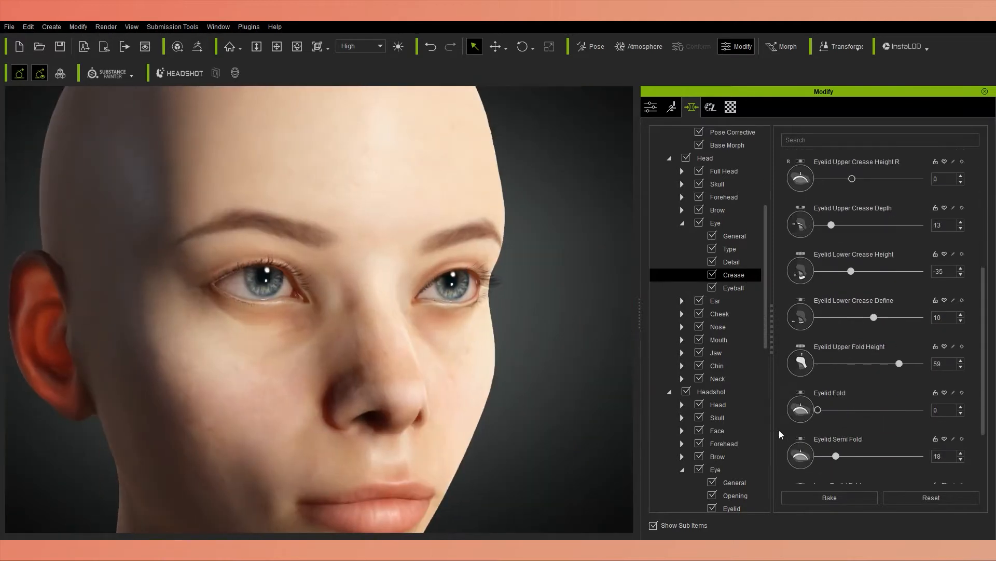
# In the Eye Crease morphs, set Eyelid Fold to 36, Inner Eyelid Fold to 1 and Crows Feet to -39.
pyautogui.scroll(-1, 782, 429)
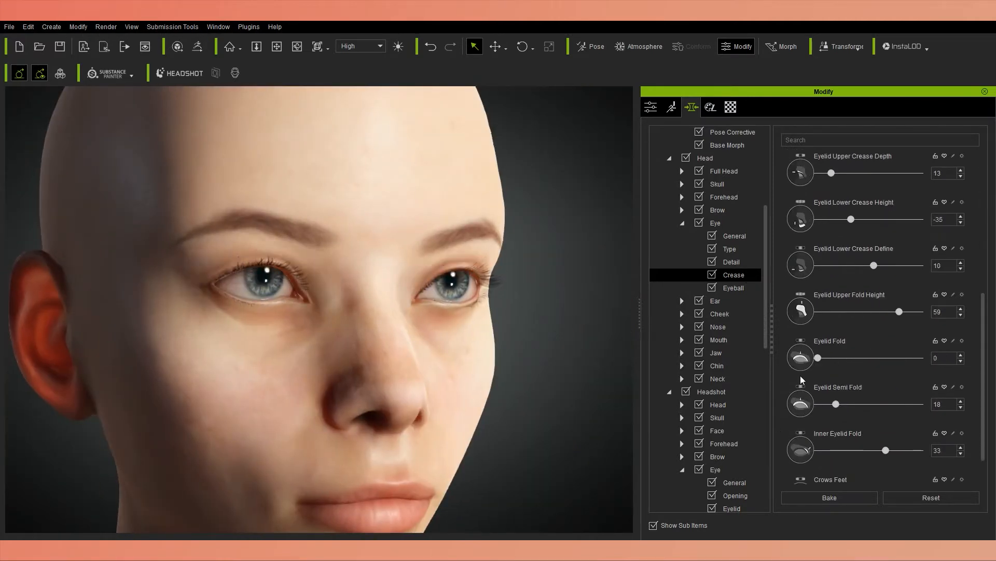
pyautogui.moveTo(818, 356); pyautogui.dragTo(855, 356)
pyautogui.moveTo(885, 449); pyautogui.dragTo(869, 450)
pyautogui.scroll(-1, 870, 451)
pyautogui.moveTo(869, 458); pyautogui.dragTo(824, 458)
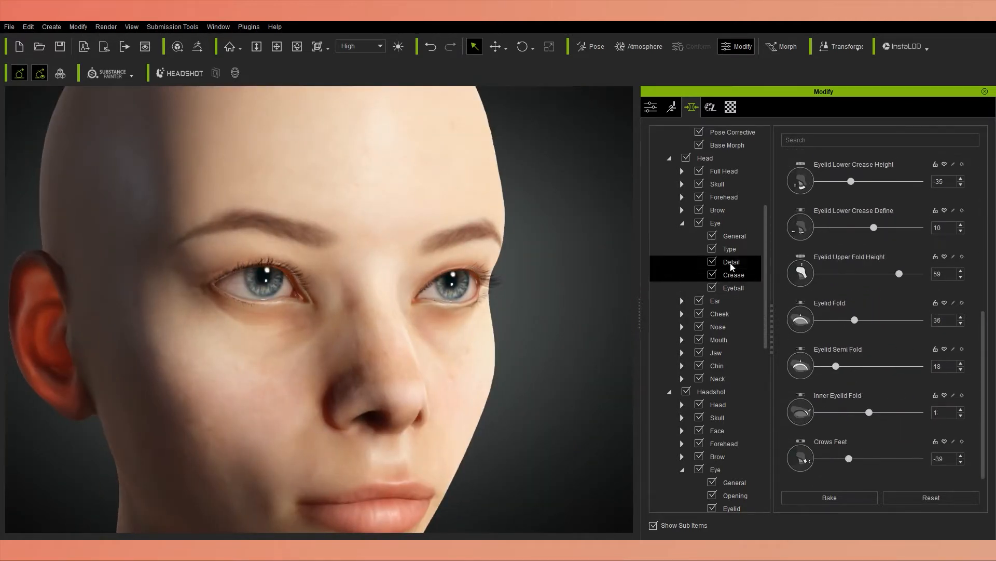
# In the Eye Detail morphs, set Lacrimals Pinch to 88, raise Eyelid Upper Inner Height and set Eyelid Lower Height to 10.
pyautogui.press('Up')
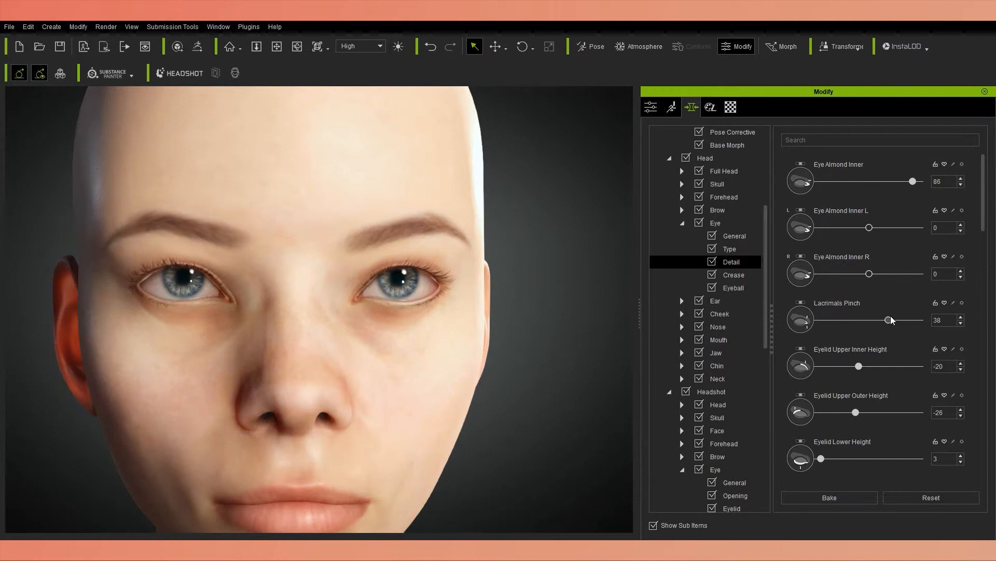
pyautogui.moveTo(892, 320); pyautogui.dragTo(917, 320)
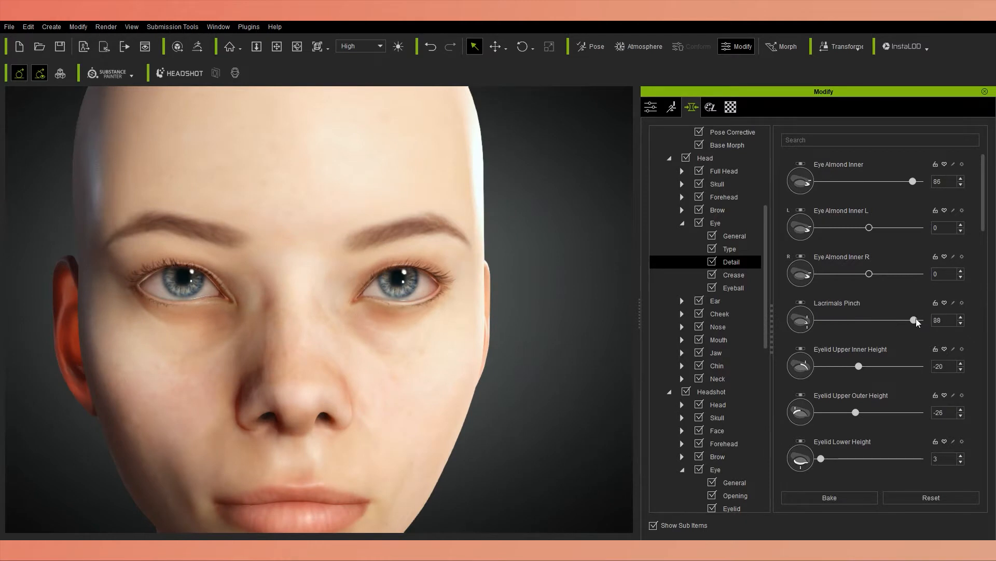
pyautogui.moveTo(859, 366); pyautogui.dragTo(879, 368)
pyautogui.scroll(-1, 857, 415)
pyautogui.moveTo(905, 413); pyautogui.dragTo(829, 435)
# Set Eyelid Lower Outer Height to 49 and Eyelid Lower Inner Height to 11.
pyautogui.scroll(-1, 830, 456)
pyautogui.moveTo(870, 453); pyautogui.dragTo(894, 454)
pyautogui.scroll(-3, 894, 455)
pyautogui.moveTo(834, 421); pyautogui.dragTo(820, 422)
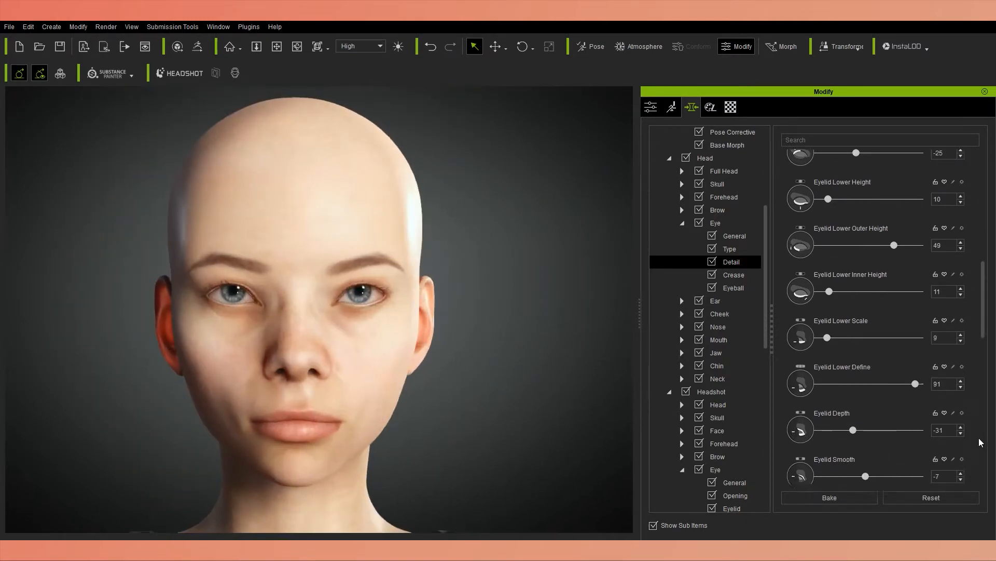
# Lower Eyelid Smooth and set Eyelid Puffy Lower to 19, Eye Bag Curve to 20 and Eye Bag Upper to 0.
pyautogui.scroll(-2, 891, 446)
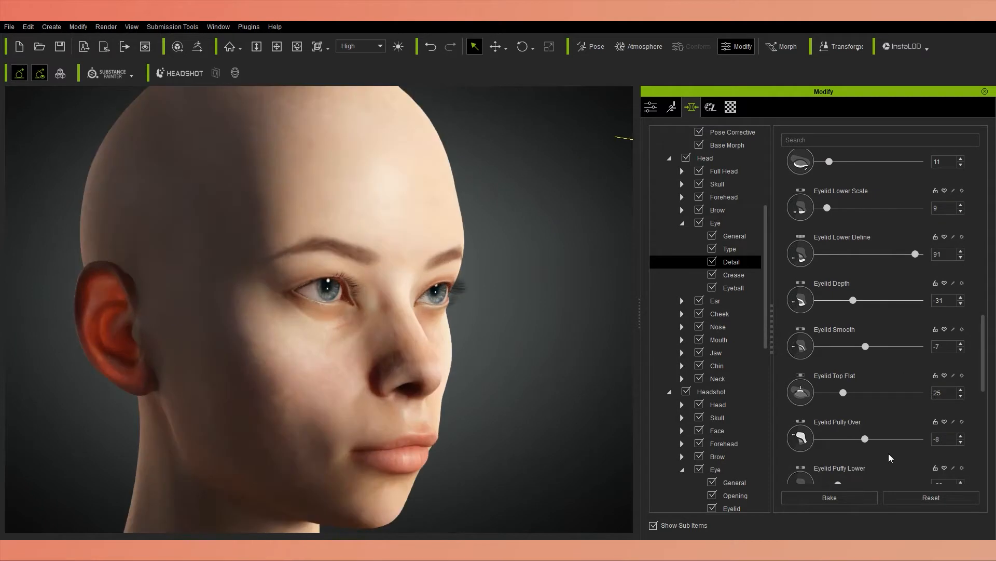
pyautogui.moveTo(865, 438); pyautogui.dragTo(839, 427)
pyautogui.scroll(-1, 835, 431)
pyautogui.scroll(-1, 865, 415)
pyautogui.scroll(-2, 839, 426)
pyautogui.moveTo(830, 422)
pyautogui.mouseDown()
pyautogui.moveTo(937, 422)
pyautogui.moveTo(839, 422)
pyautogui.mouseUp()
pyautogui.scroll(-1, 755, 441)
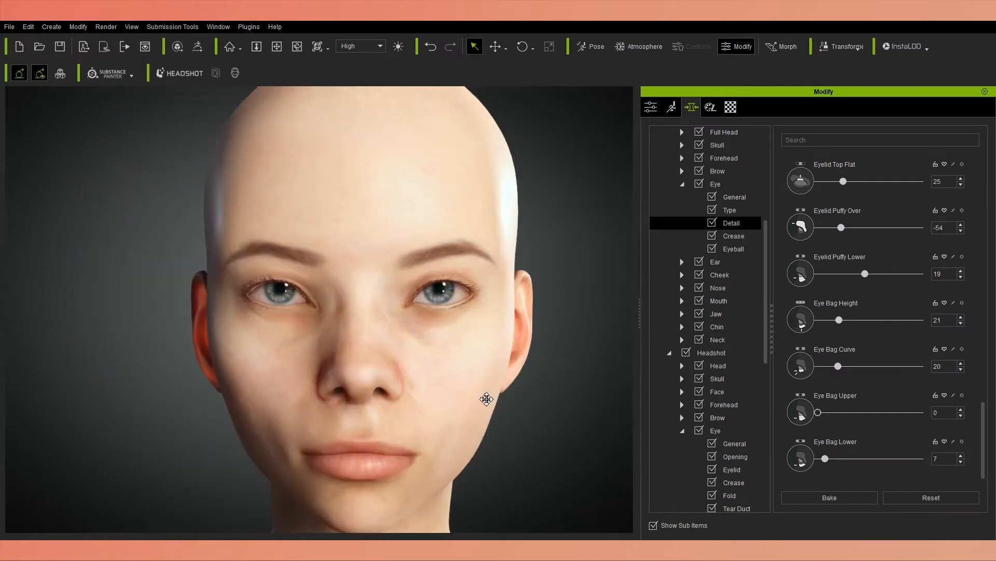
# In the Eye Type morphs of the Head category, set Eye Round A to 77.
pyautogui.click(730, 210)
pyautogui.moveTo(892, 365); pyautogui.dragTo(899, 367)
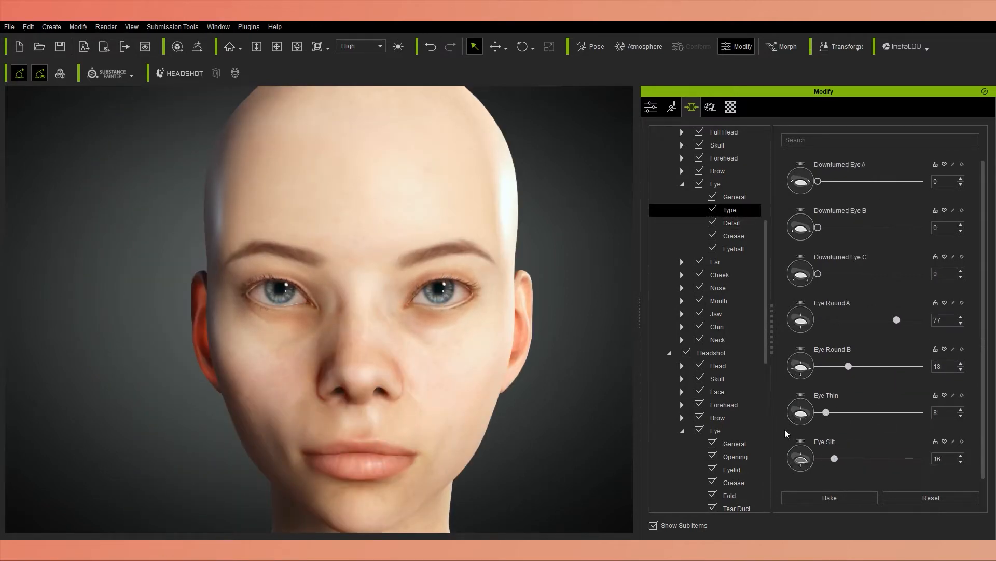
pyautogui.click(682, 184)
# In the Nose morphs of the Head category, set Nose Ridge Upper Width A to 44.
pyautogui.scroll(2, 727, 259)
pyautogui.click(737, 302)
pyautogui.moveTo(477, 353); pyautogui.dragTo(418, 410, button='right')
pyautogui.scroll(-4, 418, 410)
pyautogui.scroll(-5, 821, 371)
pyautogui.moveTo(847, 462); pyautogui.dragTo(866, 462)
pyautogui.scroll(3, 441, 363)
pyautogui.moveTo(373, 363); pyautogui.dragTo(480, 366, button='right')
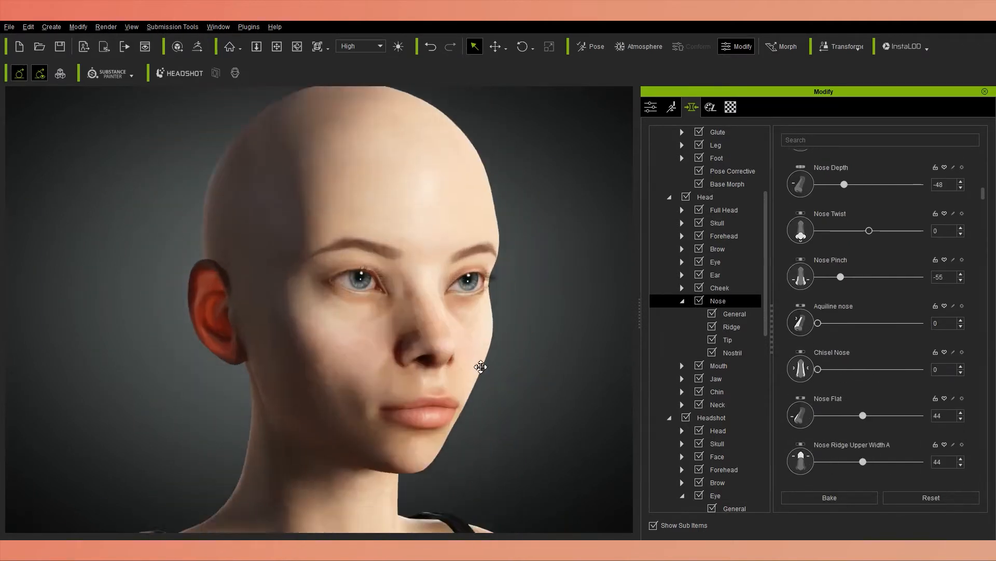
pyautogui.click(683, 300)
# In the Cheek morphs, set Cheek Bone Depth to 2, Cheek Bone Height to 57 and Cheek Bone Scale to 7.
pyautogui.click(719, 288)
pyautogui.moveTo(467, 311); pyautogui.dragTo(493, 314, button='right')
pyautogui.moveTo(818, 274); pyautogui.dragTo(817, 283)
pyautogui.moveTo(869, 228); pyautogui.dragTo(896, 223)
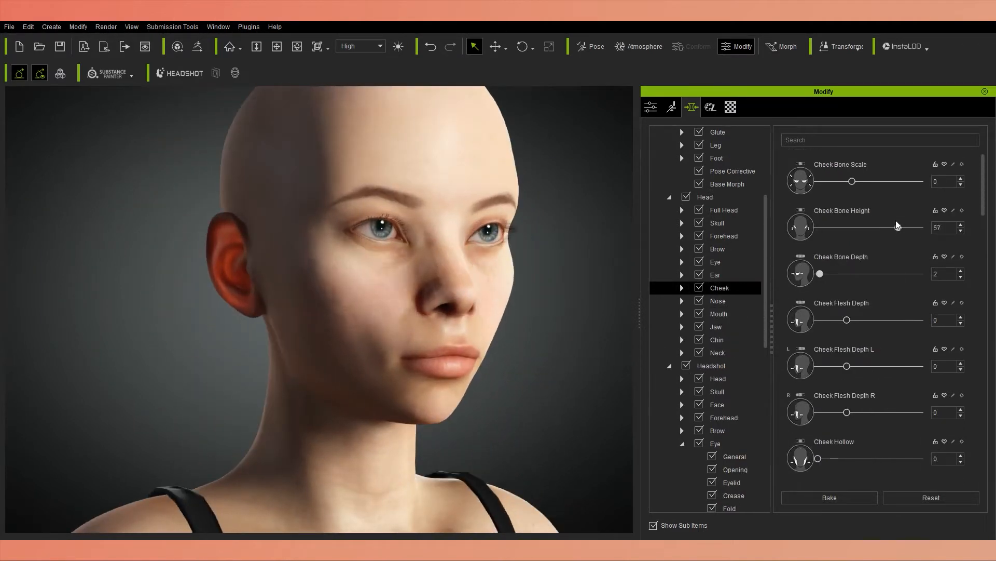
pyautogui.moveTo(853, 181); pyautogui.dragTo(857, 182)
# Set Cheek Flesh Depth to 38 and Cheek Hollow to 4, undoing the accidental Cheek Flesh Depth L change.
pyautogui.moveTo(488, 353); pyautogui.dragTo(399, 350, button='right')
pyautogui.moveTo(400, 350); pyautogui.dragTo(400, 416, button='middle')
pyautogui.moveTo(847, 320); pyautogui.dragTo(881, 320)
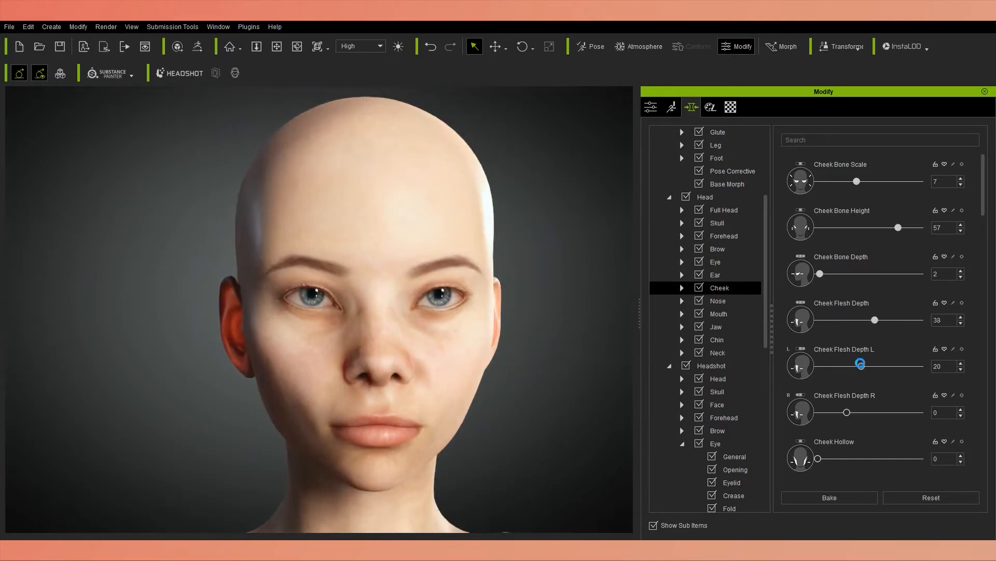
pyautogui.hotkey('ctrl', 'z')
pyautogui.moveTo(818, 459); pyautogui.dragTo(822, 457)
# Set the Face Flat morph to -36.
pyautogui.moveTo(498, 353); pyautogui.dragTo(410, 353, button='right')
pyautogui.moveTo(410, 353); pyautogui.dragTo(415, 309, button='middle')
pyautogui.scroll(-5, 977, 374)
pyautogui.moveTo(869, 467)
pyautogui.mouseDown()
pyautogui.moveTo(897, 467)
pyautogui.moveTo(851, 470)
pyautogui.mouseUp()
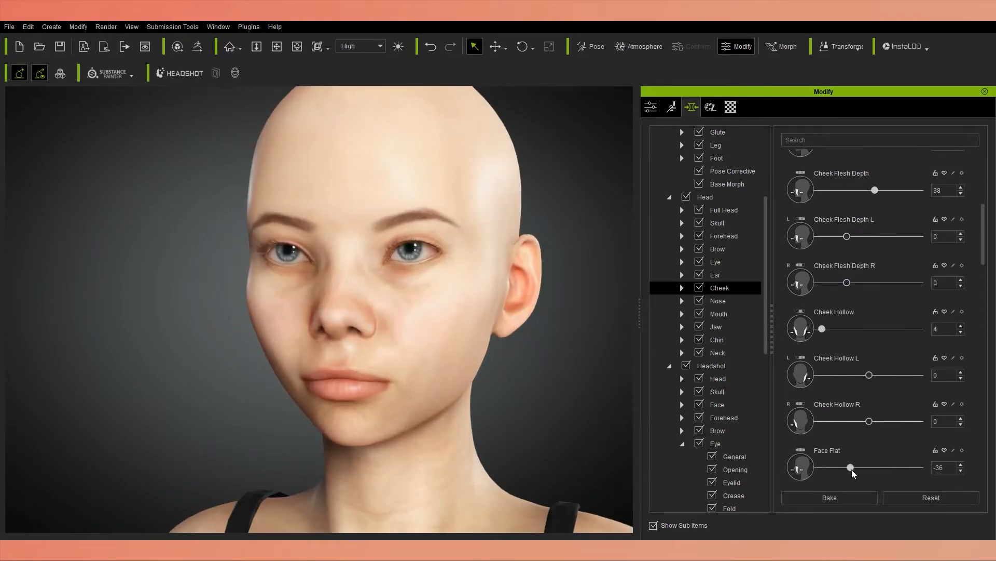
# Try slightly raising one of the Cheek morphs listed below Face Flat.
pyautogui.moveTo(374, 353); pyautogui.dragTo(524, 353, button='right')
pyautogui.moveTo(524, 353); pyautogui.dragTo(519, 392, button='middle')
pyautogui.scroll(-7, 970, 407)
pyautogui.moveTo(819, 424)
pyautogui.mouseDown()
pyautogui.moveTo(886, 425)
pyautogui.moveTo(831, 423)
pyautogui.mouseUp()
pyautogui.scroll(9, 835, 270)
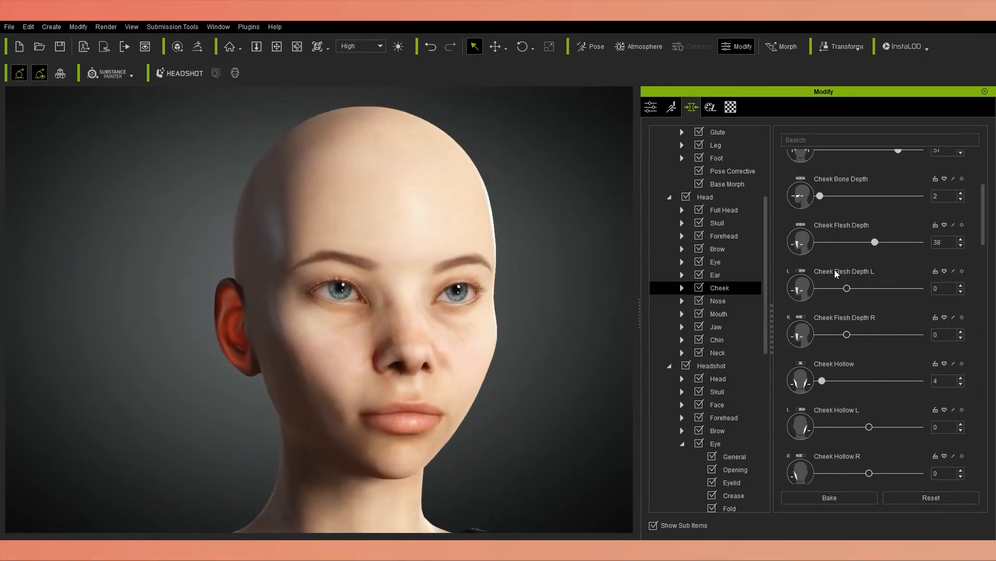
# Reduce Cheek Flesh Depth and set Face Flat to -35.
pyautogui.scroll(1, 836, 274)
pyautogui.moveTo(875, 268); pyautogui.dragTo(859, 269)
pyautogui.scroll(-6, 786, 422)
pyautogui.moveTo(818, 406); pyautogui.dragTo(851, 391)
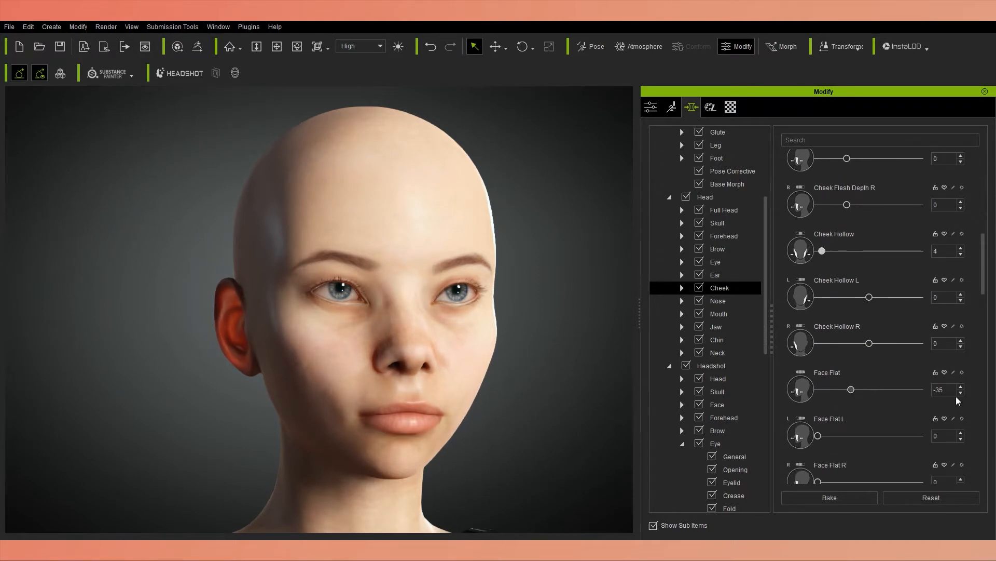
# Fine-tune the remaining Cheek morphs listed below Face Flat, checking the face from both sides.
pyautogui.scroll(-4, 958, 397)
pyautogui.moveTo(830, 425); pyautogui.dragTo(814, 427)
pyautogui.scroll(-1, 835, 455)
pyautogui.moveTo(819, 445); pyautogui.dragTo(846, 429)
pyautogui.scroll(-3, 815, 448)
pyautogui.scroll(-3, 792, 450)
pyautogui.moveTo(467, 332); pyautogui.dragTo(332, 332, button='right')
pyautogui.scroll(-4, 788, 446)
pyautogui.moveTo(819, 462)
pyautogui.mouseDown()
pyautogui.moveTo(825, 431)
pyautogui.moveTo(861, 460)
pyautogui.moveTo(818, 460)
pyautogui.mouseUp()
pyautogui.scroll(-4, 812, 457)
pyautogui.scroll(-1, 822, 446)
pyautogui.moveTo(425, 380); pyautogui.dragTo(538, 379, button='right')
# Return to the Nose morphs and set Nose Pinch to -50 and Aquiline nose to 36.
pyautogui.click(728, 304)
pyautogui.scroll(-3, 829, 358)
pyautogui.moveTo(841, 357); pyautogui.dragTo(827, 359)
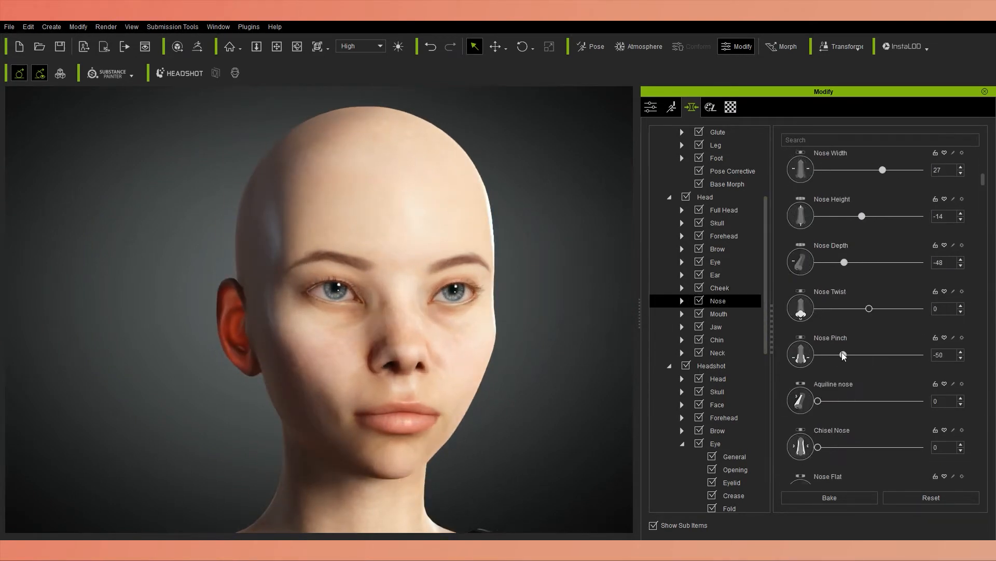
pyautogui.moveTo(818, 401); pyautogui.dragTo(855, 401)
pyautogui.scroll(-2, 850, 326)
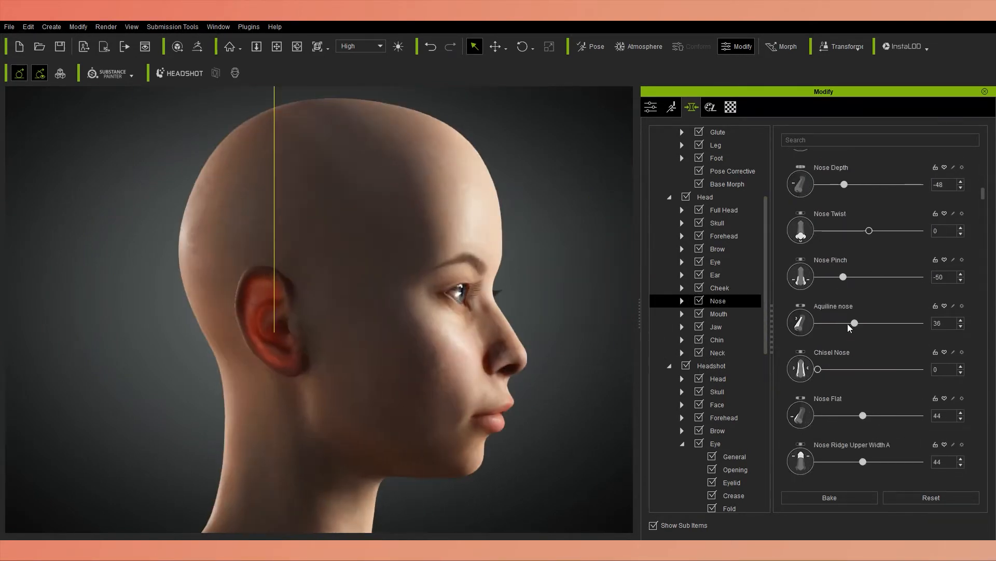
# Set Aquiline nose to 29, Chisel Nose to 10 and Nose Flat to 42.
pyautogui.moveTo(817, 369); pyautogui.dragTo(828, 369)
pyautogui.moveTo(331, 388); pyautogui.dragTo(218, 390, button='right')
pyautogui.moveTo(864, 415); pyautogui.dragTo(861, 416)
# Set Nose Ridge Upper Width A to 85 and Nose Ridge Upper Width B to 11.
pyautogui.scroll(-1, 862, 425)
pyautogui.moveTo(863, 435); pyautogui.dragTo(875, 456)
pyautogui.scroll(-1, 887, 434)
pyautogui.moveTo(540, 441); pyautogui.dragTo(563, 439, button='right')
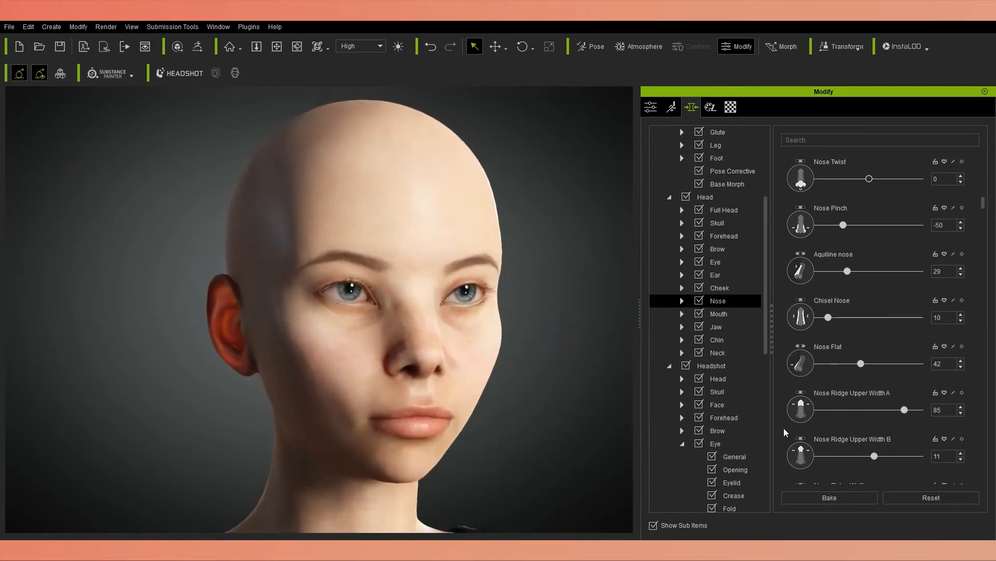
# Set Nose Ridge Define to -48 and Nose Ridge Upper Define to 32.
pyautogui.scroll(-2, 865, 424)
pyautogui.moveTo(859, 470); pyautogui.dragTo(844, 470)
pyautogui.scroll(-3, 844, 464)
pyautogui.moveTo(816, 440); pyautogui.dragTo(850, 439)
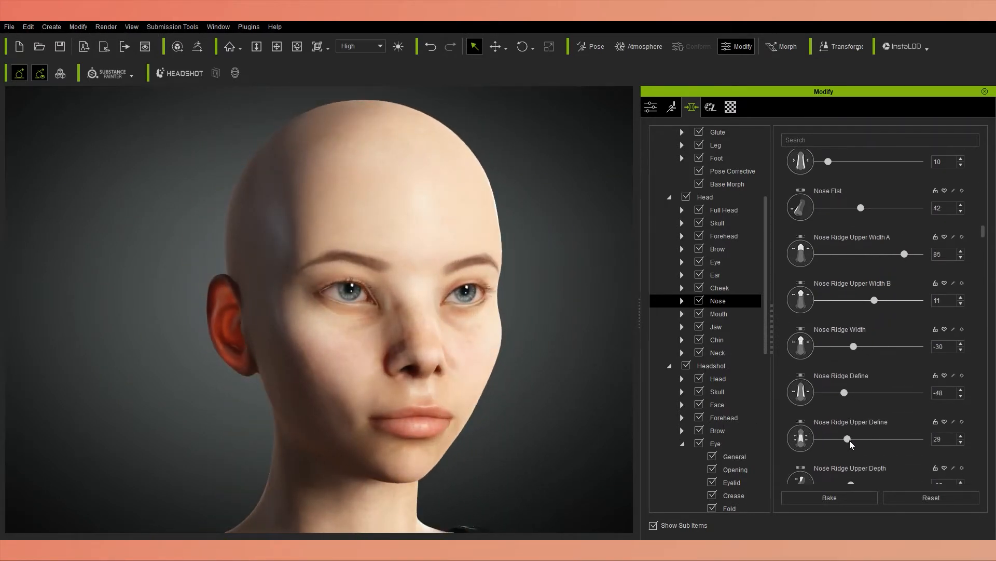
# Set Nose Ridge Upper Depth to -51 and Nose Ridge Upper Height to 52.
pyautogui.scroll(-2, 850, 440)
pyautogui.moveTo(556, 415); pyautogui.dragTo(622, 407, button='right')
pyautogui.moveTo(850, 433); pyautogui.dragTo(843, 436)
pyautogui.moveTo(511, 446); pyautogui.dragTo(377, 447, button='right')
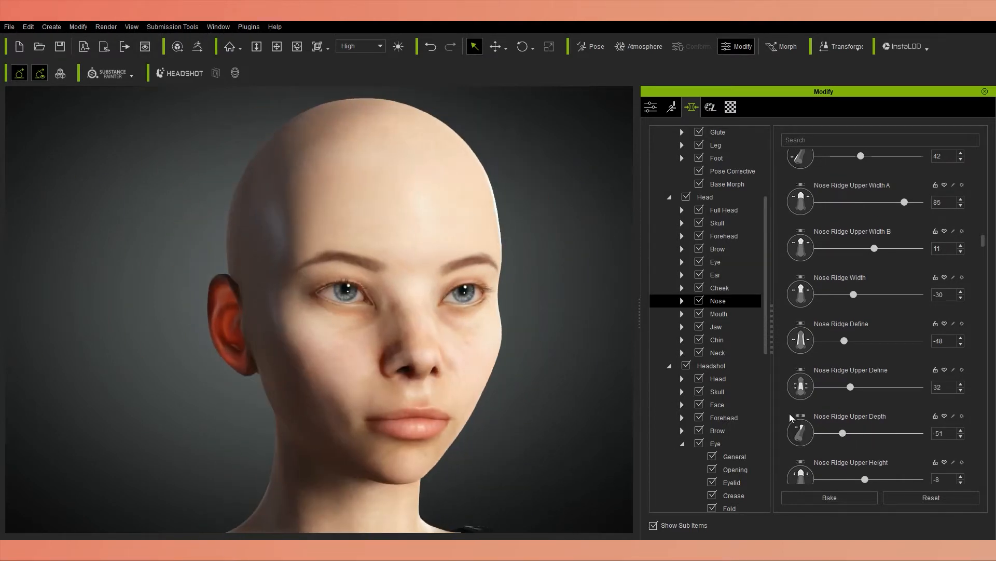
pyautogui.scroll(-2, 851, 426)
pyautogui.moveTo(865, 427); pyautogui.dragTo(895, 443)
# Set Nose Ridge Curve A to -44 and Nose Ridge Curve B to 8.
pyautogui.scroll(-4, 895, 442)
pyautogui.moveTo(581, 428); pyautogui.dragTo(680, 420, button='right')
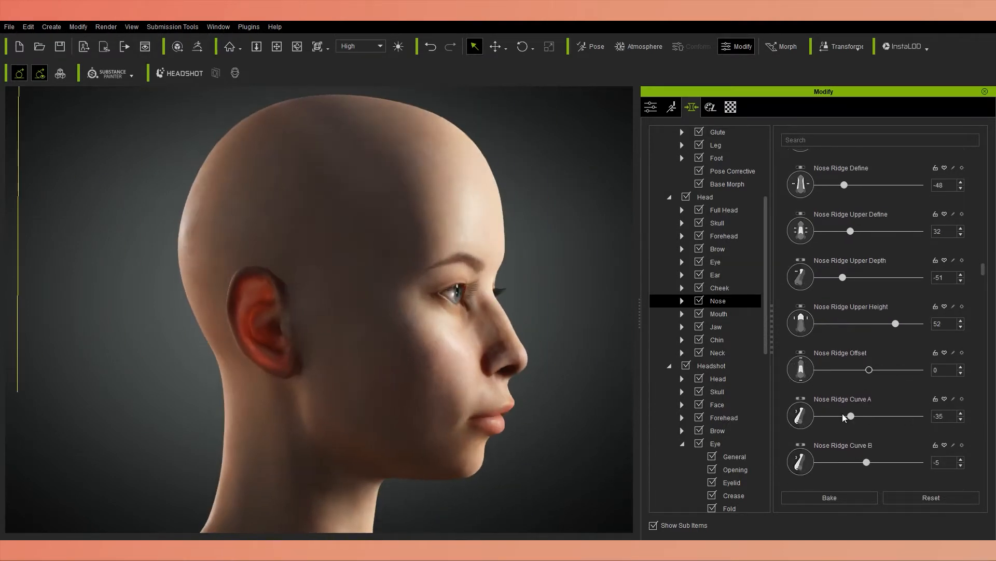
pyautogui.moveTo(869, 461); pyautogui.dragTo(874, 460)
pyautogui.moveTo(597, 400); pyautogui.dragTo(636, 368, button='right')
# Set Nose Tip Height to 30 and Nose Tip Width to -36.
pyautogui.scroll(-3, 975, 385)
pyautogui.moveTo(890, 428); pyautogui.dragTo(887, 428)
pyautogui.moveTo(597, 400); pyautogui.dragTo(496, 399, button='right')
pyautogui.moveTo(885, 431); pyautogui.dragTo(884, 431)
pyautogui.scroll(-1, 884, 431)
pyautogui.moveTo(827, 451); pyautogui.dragTo(850, 445)
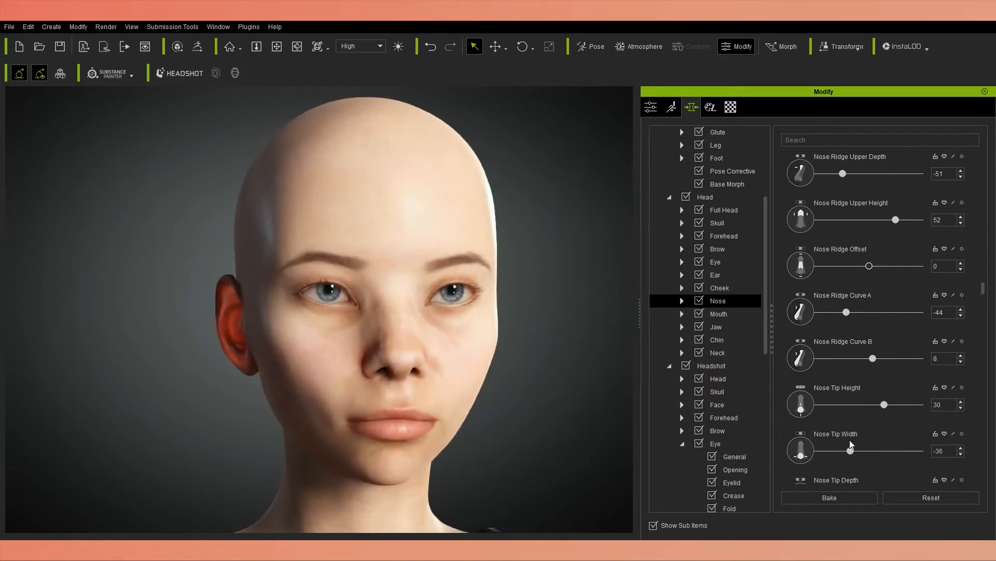
# Set Nose Tip Depth to -7 and Nose Tip Flat to 9.
pyautogui.scroll(-3, 850, 446)
pyautogui.moveTo(579, 387); pyautogui.dragTo(681, 384, button='right')
pyautogui.moveTo(867, 419); pyautogui.dragTo(865, 418)
pyautogui.scroll(-1, 948, 396)
pyautogui.moveTo(587, 405); pyautogui.dragTo(680, 394, button='right')
pyautogui.moveTo(871, 439); pyautogui.dragTo(828, 440)
pyautogui.moveTo(550, 402); pyautogui.dragTo(430, 401, button='right')
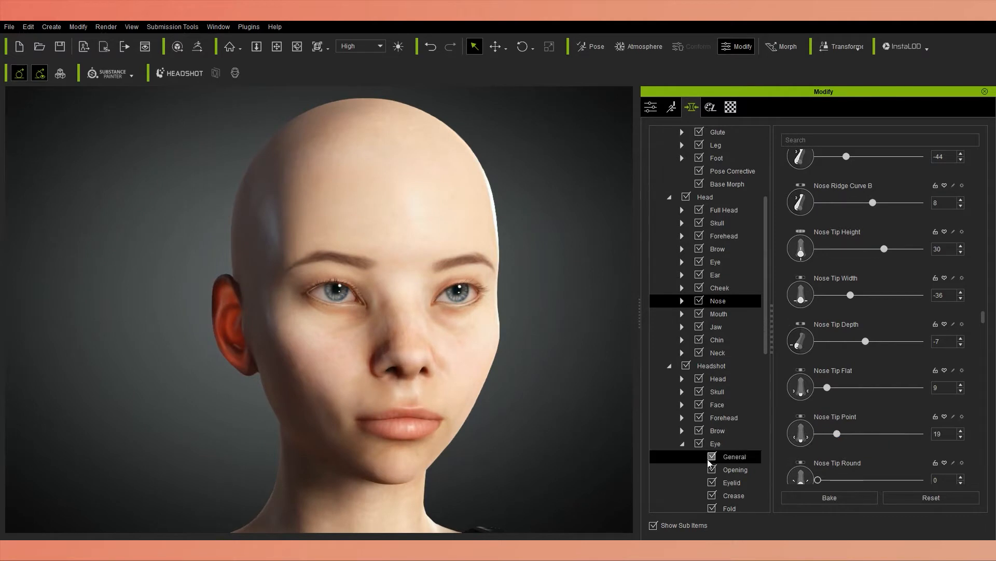
# Set Nostril Scale to -44.
pyautogui.scroll(-3, 787, 471)
pyautogui.scroll(-5, 786, 467)
pyautogui.moveTo(576, 404); pyautogui.dragTo(545, 405, button='right')
pyautogui.scroll(-2, 783, 408)
pyautogui.moveTo(823, 410); pyautogui.dragTo(821, 411)
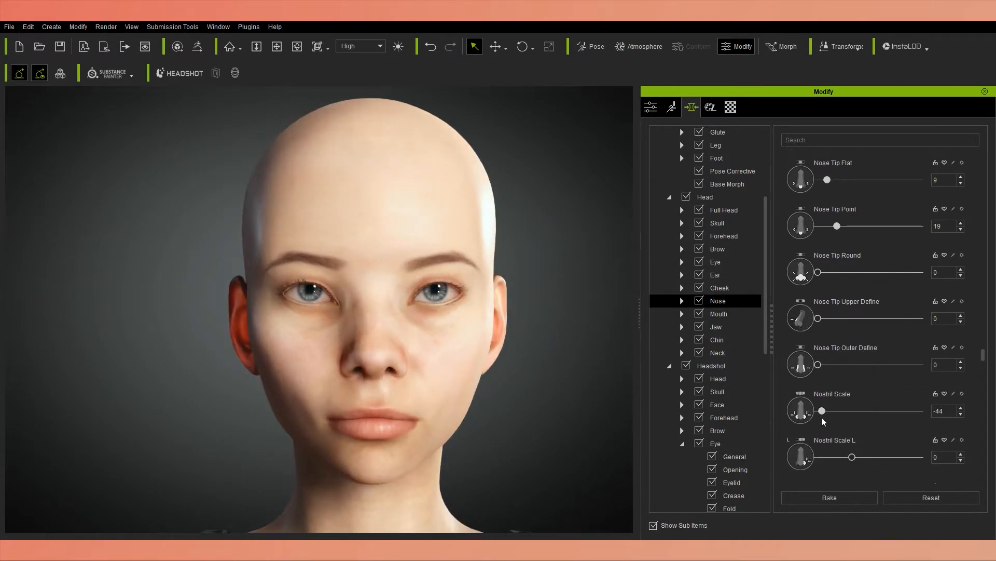
# Adjust Nostril Height and set Nostril Width to 43.
pyautogui.scroll(-4, 824, 420)
pyautogui.moveTo(852, 448); pyautogui.dragTo(864, 448)
pyautogui.scroll(-3, 837, 429)
pyautogui.moveTo(877, 415); pyautogui.dragTo(882, 448)
# Set Nostril Angle to -47 and Nostril Upper Smooth to 76.
pyautogui.scroll(-4, 888, 423)
pyautogui.scroll(-6, 893, 456)
pyautogui.moveTo(561, 430); pyautogui.dragTo(607, 430, button='right')
pyautogui.moveTo(855, 431)
pyautogui.mouseDown()
pyautogui.moveTo(877, 431)
pyautogui.moveTo(846, 431)
pyautogui.mouseUp()
pyautogui.moveTo(587, 431); pyautogui.dragTo(550, 431, button='right')
pyautogui.scroll(-3, 879, 440)
pyautogui.moveTo(890, 400)
pyautogui.mouseDown()
pyautogui.moveTo(817, 401)
pyautogui.moveTo(896, 403)
pyautogui.mouseUp()
# Try a different Nostril Depth and undo the change.
pyautogui.moveTo(550, 390); pyautogui.dragTo(467, 395, button='right')
pyautogui.moveTo(824, 446); pyautogui.dragTo(817, 448)
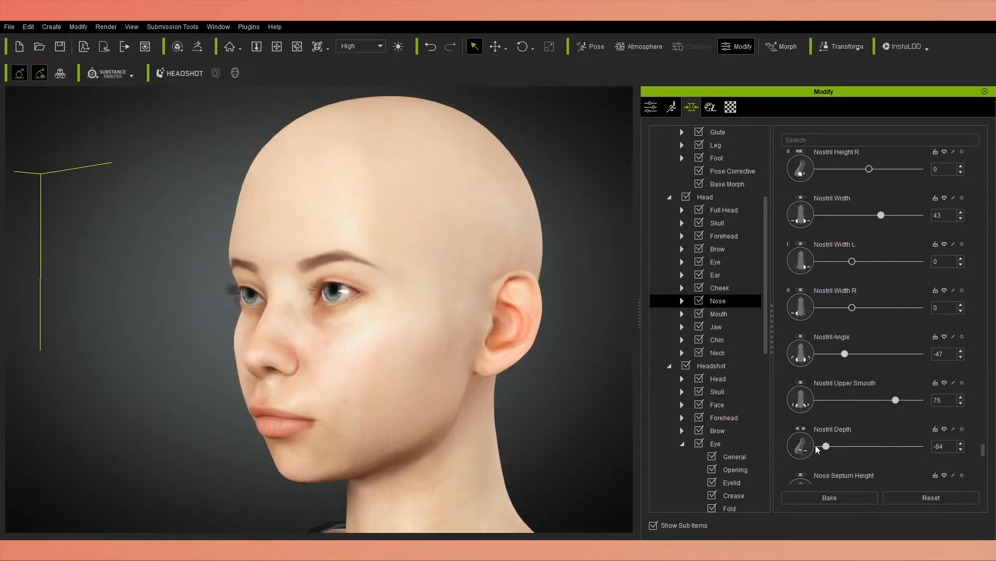
pyautogui.hotkey('ctrl', 'z')
# Set Nose Septum Height to 15, Nose Septum Width to 25 and Nose Septum Depth to -47.
pyautogui.moveTo(567, 407); pyautogui.dragTo(519, 419, button='right')
pyautogui.scroll(-3, 895, 419)
pyautogui.moveTo(880, 414); pyautogui.dragTo(865, 414)
pyautogui.moveTo(887, 461); pyautogui.dragTo(870, 461)
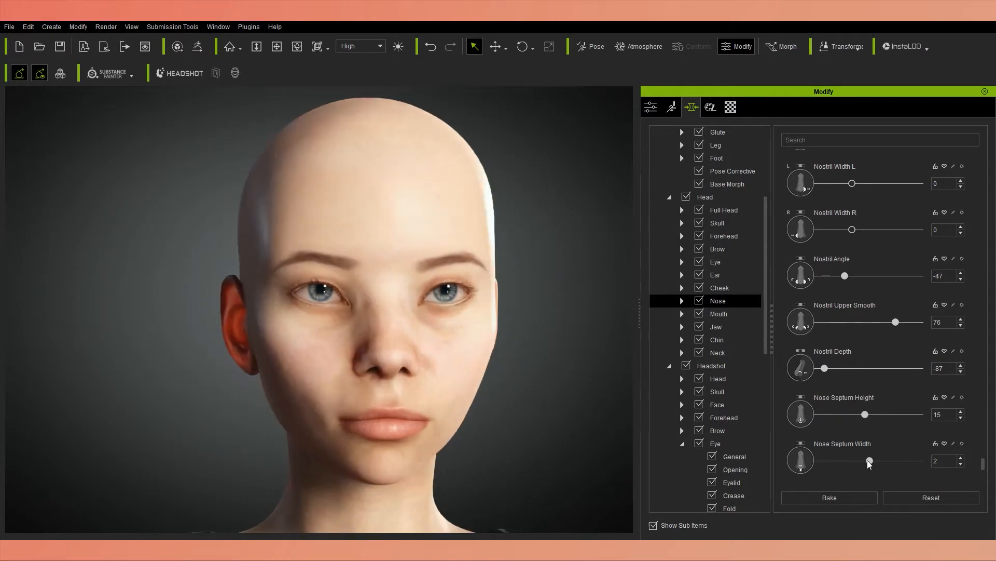
pyautogui.scroll(-1, 881, 456)
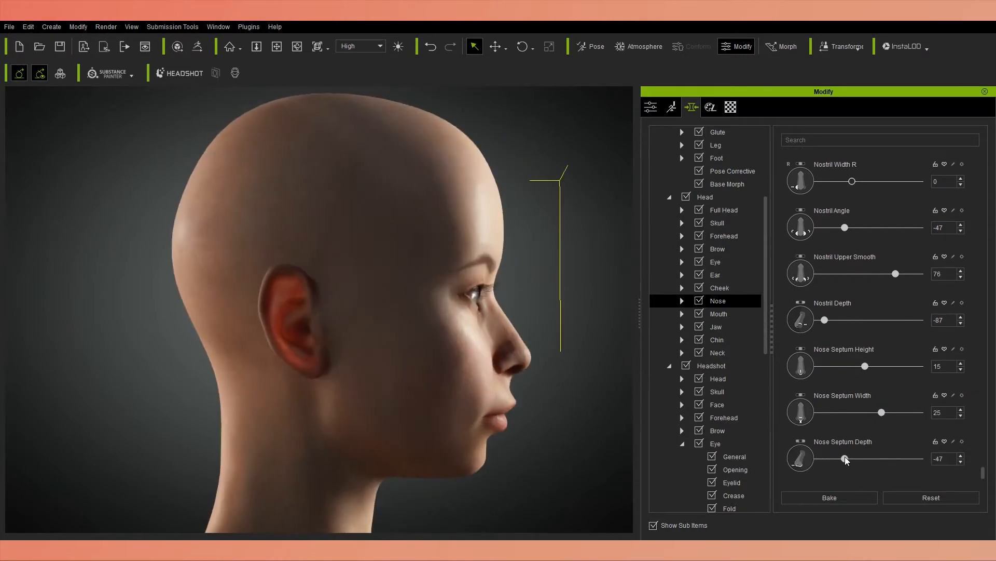
# In the Ear morphs of the Head category, set Ear Scale to 30, Ear Scale Height to -61 and Ear Height to -75.
pyautogui.click(723, 319)
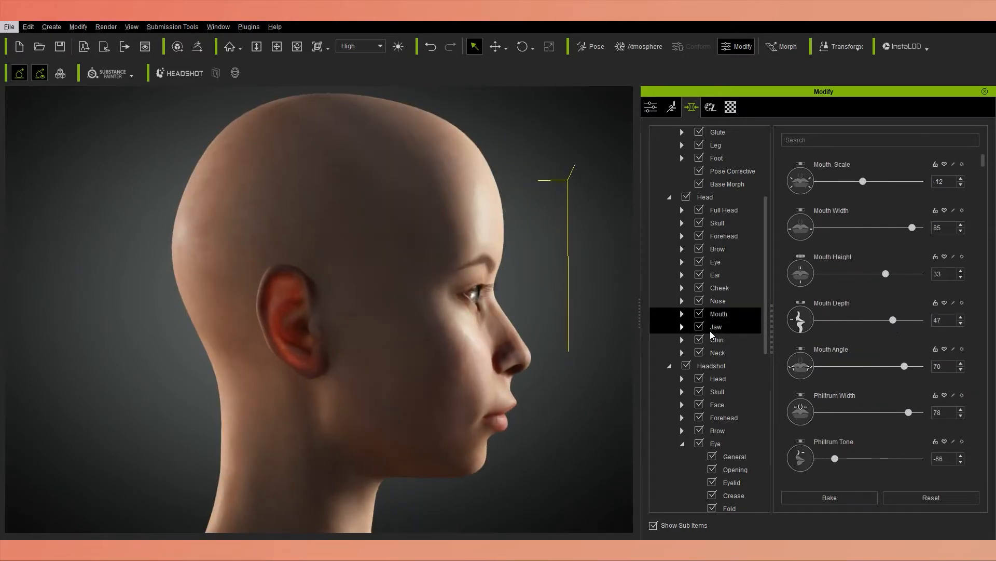
pyautogui.moveTo(410, 353); pyautogui.dragTo(306, 382, button='right')
pyautogui.click(716, 275)
pyautogui.moveTo(869, 182); pyautogui.dragTo(884, 183)
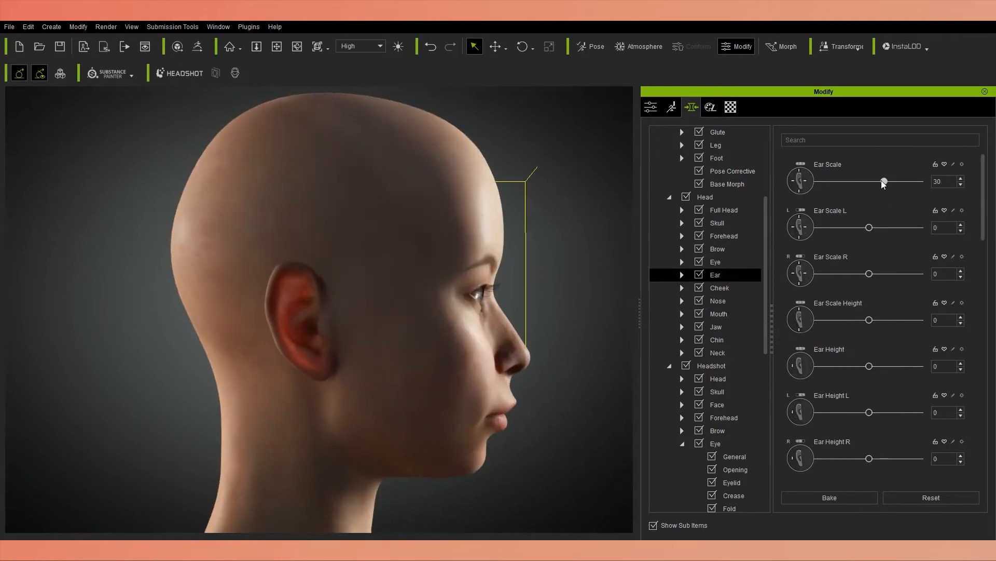
pyautogui.moveTo(837, 321); pyautogui.dragTo(840, 321)
pyautogui.moveTo(869, 366); pyautogui.dragTo(831, 367)
pyautogui.scroll(-2, 859, 428)
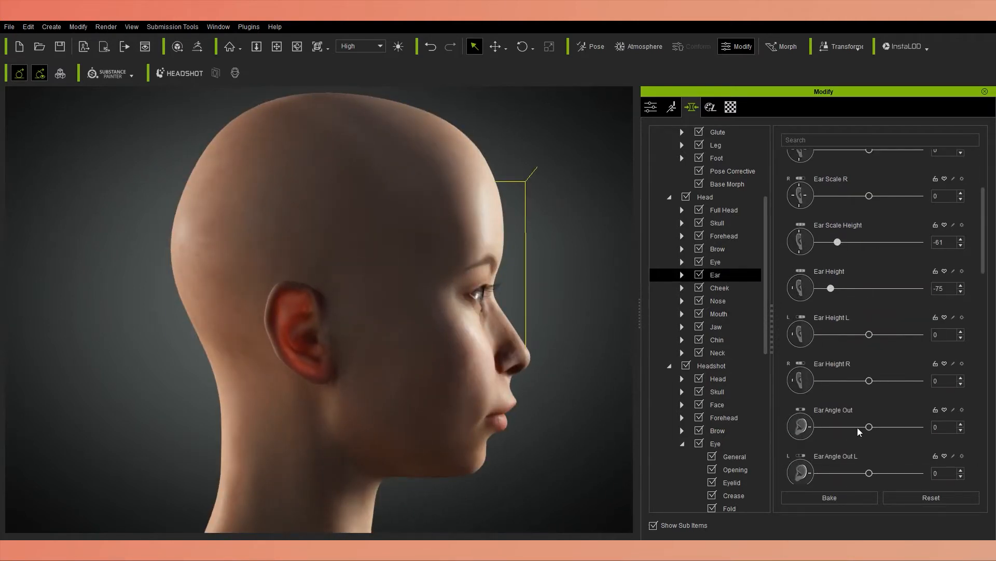
# Increase Ear Angle Out on the head's ears and set Ear Angle Depth to -38.
pyautogui.moveTo(332, 374); pyautogui.dragTo(436, 364, button='right')
pyautogui.moveTo(870, 428)
pyautogui.mouseDown()
pyautogui.moveTo(894, 428)
pyautogui.moveTo(886, 429)
pyautogui.mouseUp()
pyautogui.scroll(-4, 877, 446)
pyautogui.moveTo(436, 363); pyautogui.dragTo(332, 374, button='right')
pyautogui.moveTo(869, 462); pyautogui.dragTo(872, 462)
pyautogui.moveTo(332, 373); pyautogui.dragTo(436, 363, button='right')
pyautogui.scroll(-3, 780, 445)
pyautogui.moveTo(869, 430)
pyautogui.mouseDown()
pyautogui.moveTo(889, 429)
pyautogui.moveTo(849, 430)
pyautogui.mouseUp()
pyautogui.scroll(-1, 789, 428)
# Set Ear Depth to -21, Earlobe Define to -18 and Ear Contour to 11.
pyautogui.moveTo(427, 371); pyautogui.dragTo(329, 374, button='right')
pyautogui.moveTo(869, 450)
pyautogui.mouseDown()
pyautogui.moveTo(920, 450)
pyautogui.moveTo(859, 443)
pyautogui.moveTo(814, 466)
pyautogui.moveTo(854, 465)
pyautogui.moveTo(865, 438)
pyautogui.mouseUp()
pyautogui.scroll(-2, 780, 421)
pyautogui.scroll(-1, 859, 443)
pyautogui.scroll(-3, 854, 462)
pyautogui.scroll(-2, 974, 435)
pyautogui.moveTo(425, 375); pyautogui.dragTo(337, 376, button='right')
pyautogui.moveTo(869, 427); pyautogui.dragTo(875, 428)
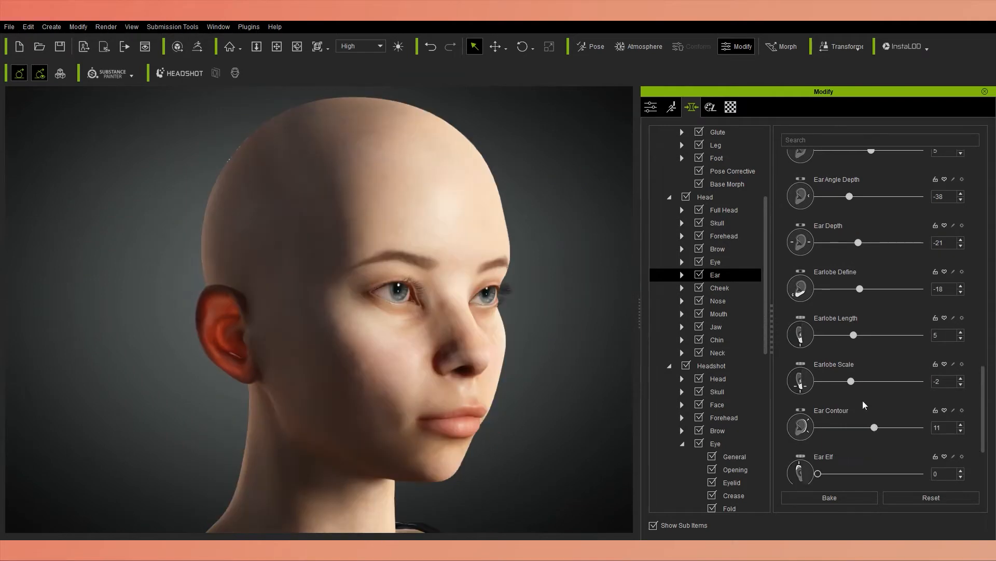
# Set Earlobe Scale to 6 and Earlobe Length to -11.
pyautogui.moveTo(851, 381); pyautogui.dragTo(855, 381)
pyautogui.moveTo(854, 336); pyautogui.dragTo(848, 336)
pyautogui.moveTo(413, 378); pyautogui.dragTo(434, 376, button='right')
pyautogui.scroll(-2, 834, 423)
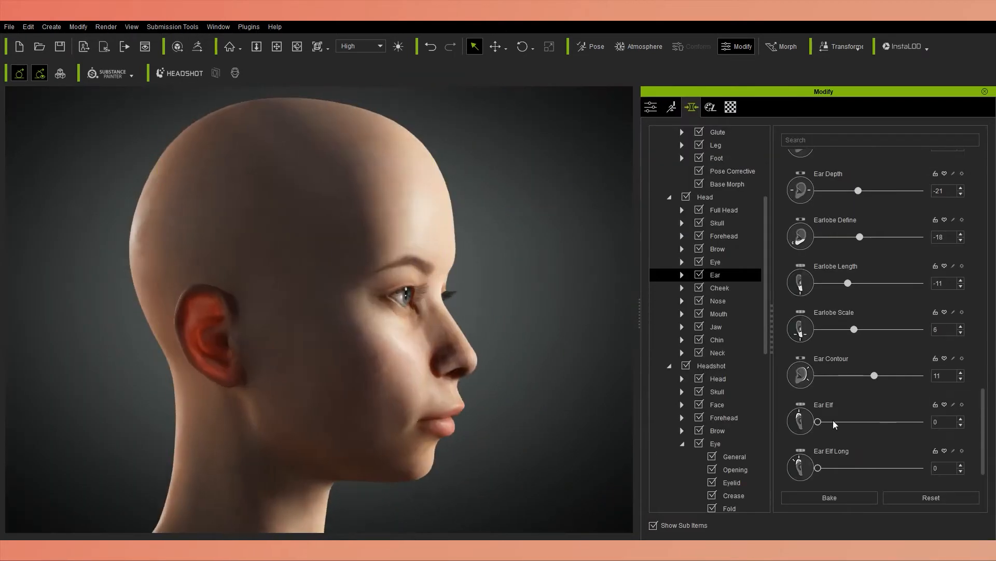
# Set Ear Elf to 25 and Ear Elf Long to 6, checking the ear shape from different angles.
pyautogui.moveTo(819, 422); pyautogui.dragTo(843, 422)
pyautogui.moveTo(819, 468); pyautogui.dragTo(992, 462)
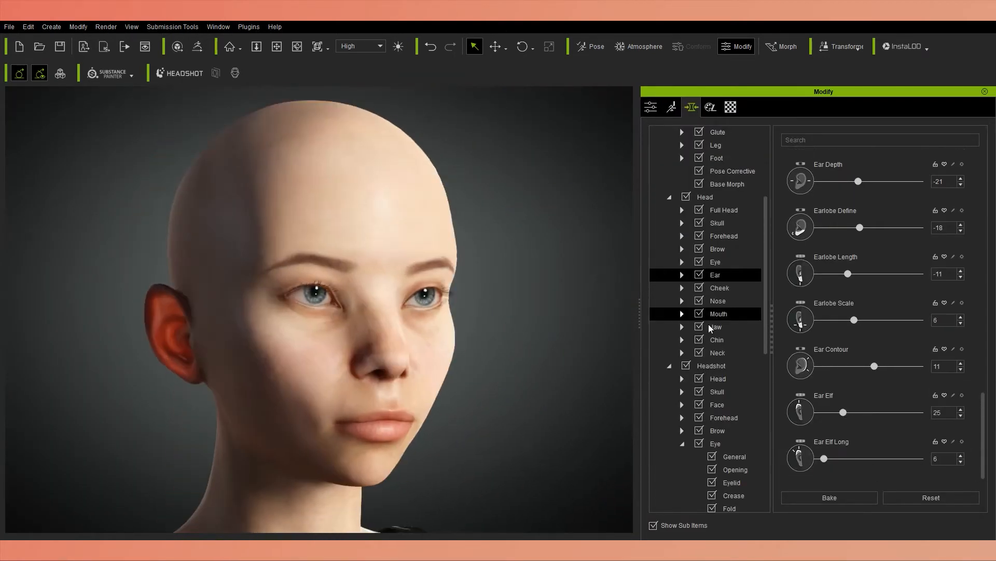
pyautogui.scroll(-3, 680, 374)
pyautogui.click(680, 454)
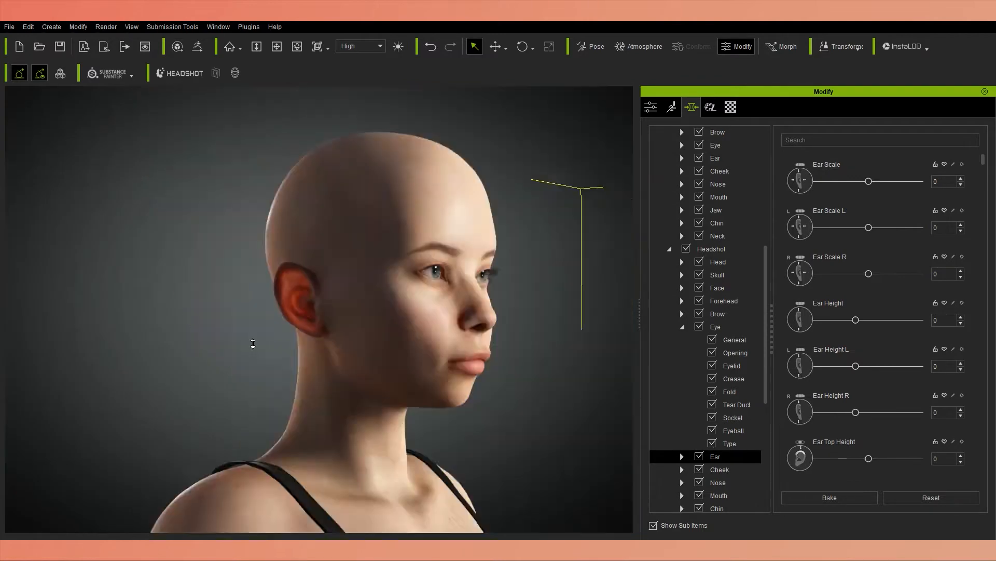
pyautogui.moveTo(252, 344); pyautogui.dragTo(179, 387, button='middle')
# Return to the Head category's Ear morphs and reduce Ear Elf and Ear Elf Long slightly.
pyautogui.scroll(3, 180, 387)
pyautogui.scroll(6, 740, 190)
pyautogui.click(727, 394)
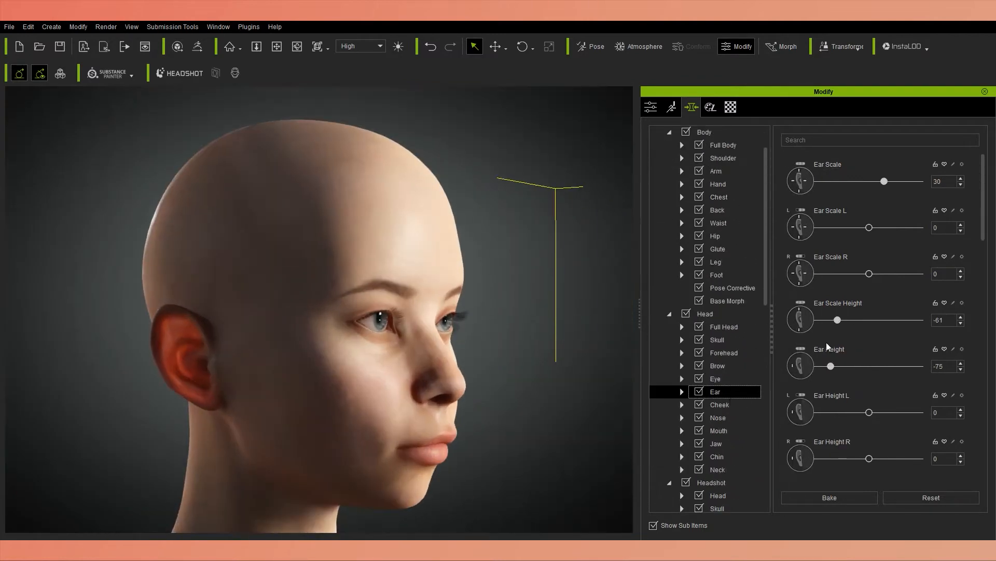
pyautogui.scroll(-10, 831, 352)
pyautogui.moveTo(843, 421); pyautogui.dragTo(837, 422)
pyautogui.moveTo(824, 468); pyautogui.dragTo(822, 468)
pyautogui.moveTo(837, 422); pyautogui.dragTo(830, 422)
pyautogui.scroll(-6, 714, 275)
# In the Headshot category's Ear morphs, raise Ear Scale slightly and set Ear Height to 12.
pyautogui.click(716, 456)
pyautogui.click(682, 326)
pyautogui.click(682, 339)
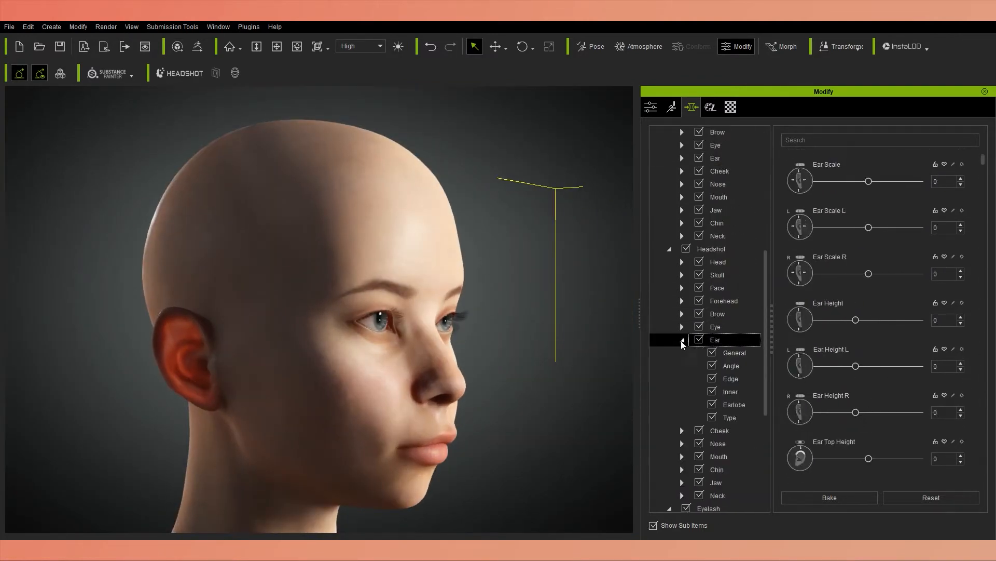
pyautogui.moveTo(869, 182); pyautogui.dragTo(872, 182)
pyautogui.moveTo(856, 320); pyautogui.dragTo(864, 321)
# Set Ear Top Height to -76 and Ear Top Crease Height to 12 in the Headshot Ear morphs.
pyautogui.scroll(-2, 789, 384)
pyautogui.scroll(-3, 790, 389)
pyautogui.moveTo(869, 415); pyautogui.dragTo(874, 416)
pyautogui.moveTo(625, 368); pyautogui.dragTo(605, 369, button='right')
pyautogui.scroll(-1, 790, 390)
pyautogui.moveTo(597, 332); pyautogui.dragTo(604, 332, button='right')
pyautogui.scroll(4, 789, 261)
pyautogui.scroll(-5, 872, 330)
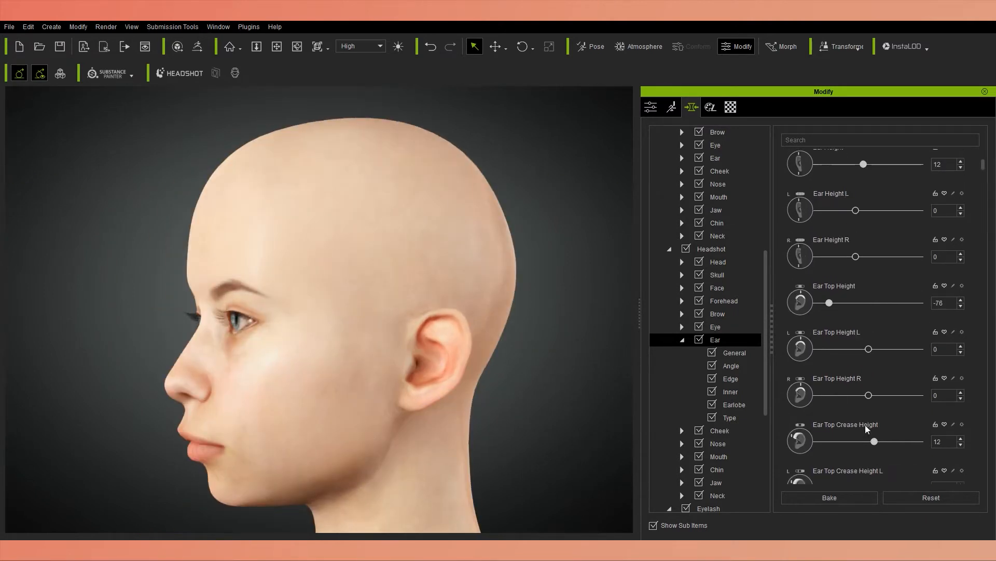
# Set Ear Top Crease Height to 33, Ear Top In Out to -100 and Ear In Out to -11.
pyautogui.moveTo(869, 425); pyautogui.dragTo(817, 423)
pyautogui.scroll(-3, 870, 434)
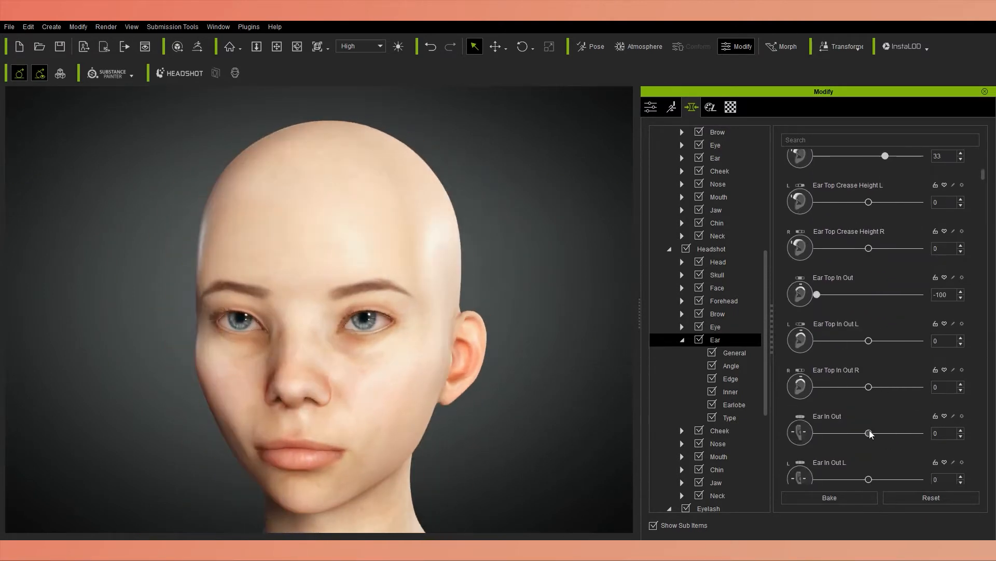
pyautogui.scroll(-3, 870, 442)
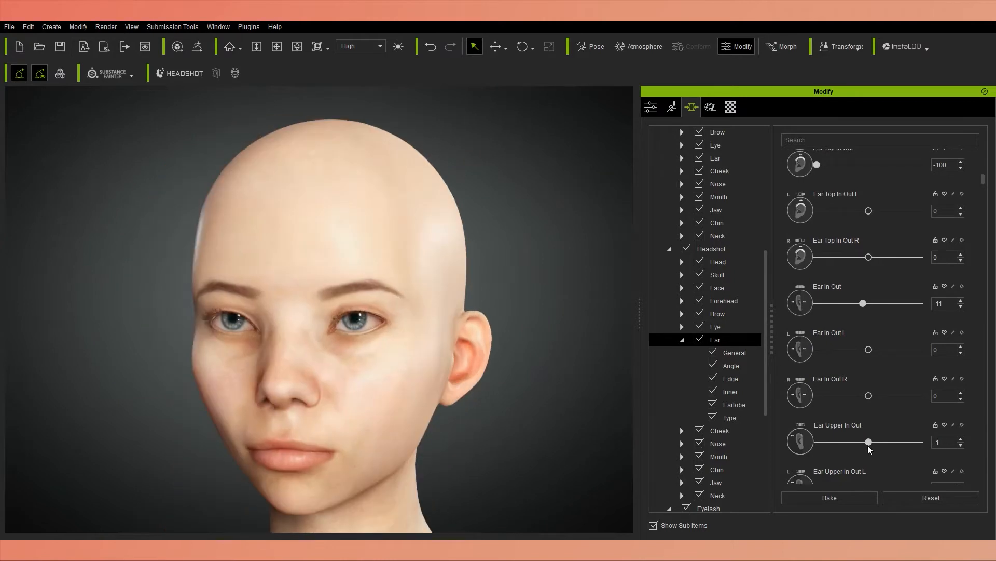
# Set Ear Center In Out to 24 and increase Ear Lower In Out slightly.
pyautogui.scroll(-4, 787, 415)
pyautogui.scroll(-10, 846, 438)
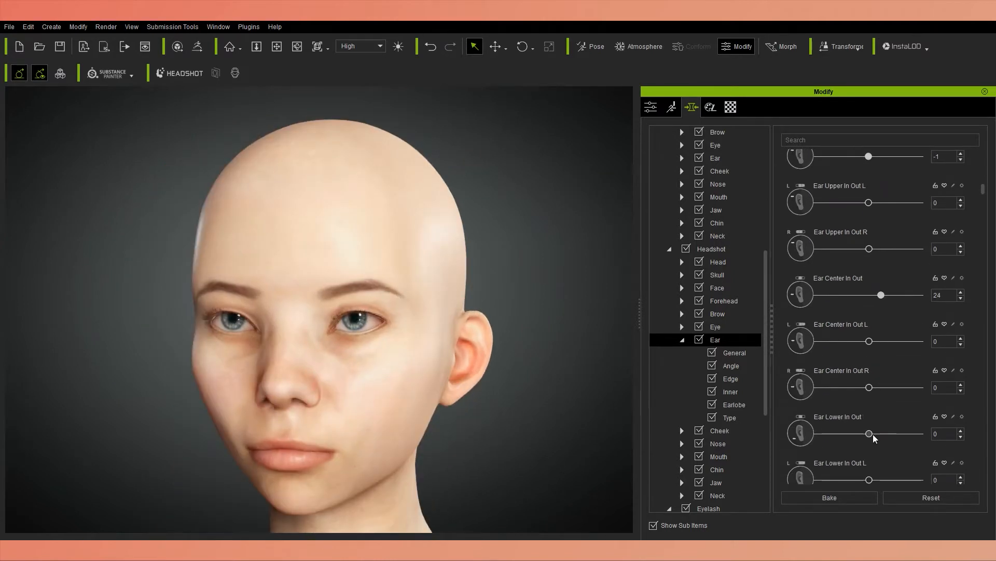
pyautogui.moveTo(869, 425); pyautogui.dragTo(878, 435)
pyautogui.scroll(-5, 974, 396)
pyautogui.scroll(-4, 877, 436)
# Set Ear Front Angle to 27, comparing the ears from the front and side.
pyautogui.press('capslock')
pyautogui.moveTo(869, 469); pyautogui.dragTo(894, 469)
pyautogui.moveTo(394, 358); pyautogui.dragTo(547, 418, button='right')
pyautogui.scroll(-3, 780, 431)
pyautogui.moveTo(467, 363); pyautogui.dragTo(373, 363, button='right')
pyautogui.moveTo(869, 451); pyautogui.dragTo(898, 455)
pyautogui.moveTo(374, 364); pyautogui.dragTo(467, 363, button='right')
pyautogui.moveTo(897, 452); pyautogui.dragTo(883, 452)
# Set Ear Outer Angle to 3 and Ear Center Angle to 7.
pyautogui.scroll(-7, 785, 433)
pyautogui.moveTo(467, 364); pyautogui.dragTo(322, 364, button='right')
pyautogui.moveTo(869, 408); pyautogui.dragTo(870, 409)
pyautogui.moveTo(322, 363); pyautogui.dragTo(545, 363, button='right')
pyautogui.scroll(-4, 794, 415)
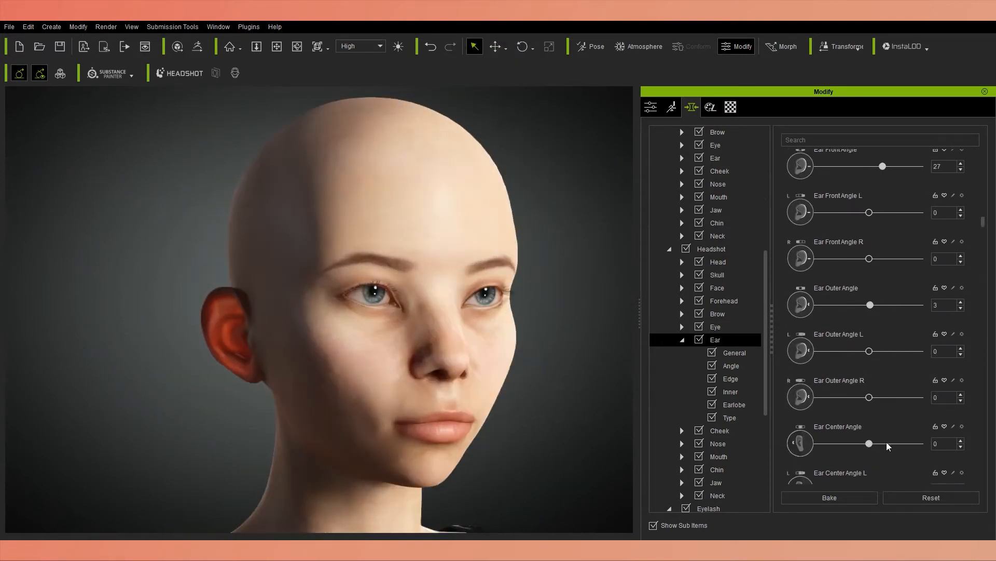
pyautogui.moveTo(870, 444); pyautogui.dragTo(873, 444)
# Set Ear Top Angle to -3.
pyautogui.moveTo(446, 374); pyautogui.dragTo(321, 381, button='right')
pyautogui.scroll(-5, 861, 446)
pyautogui.moveTo(869, 452); pyautogui.dragTo(851, 454)
pyautogui.moveTo(249, 338); pyautogui.dragTo(291, 335, button='right')
pyautogui.scroll(-6, 932, 447)
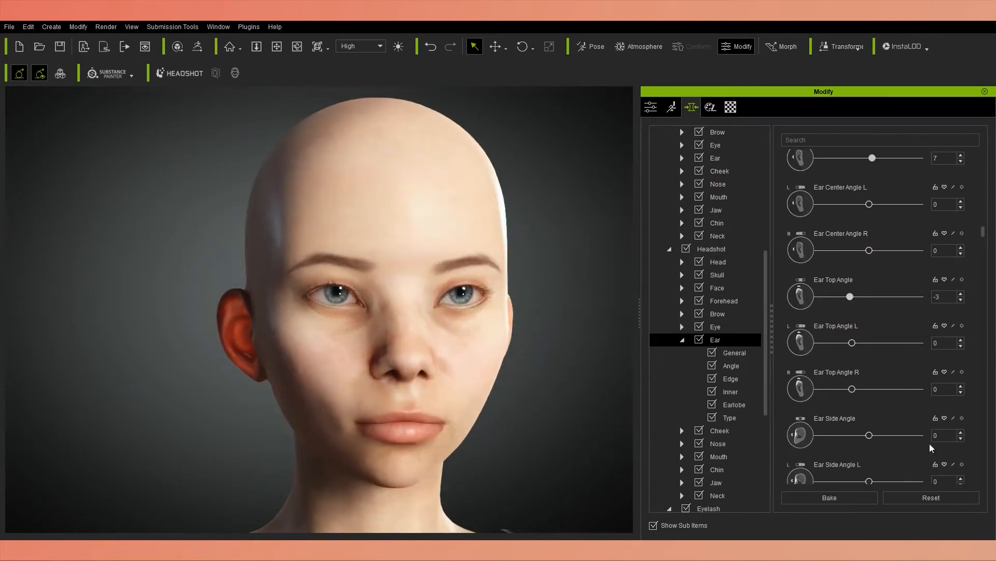
# Tune Ear Side Angle to -18 while checking how far the ears stick out.
pyautogui.moveTo(869, 435); pyautogui.dragTo(845, 435)
pyautogui.moveTo(404, 353); pyautogui.dragTo(312, 353, button='right')
pyautogui.moveTo(845, 435); pyautogui.dragTo(839, 436)
pyautogui.moveTo(395, 352); pyautogui.dragTo(343, 353, button='right')
pyautogui.scroll(-3, 779, 437)
pyautogui.moveTo(838, 436)
pyautogui.mouseDown()
pyautogui.moveTo(896, 435)
pyautogui.moveTo(847, 436)
pyautogui.mouseUp()
pyautogui.scroll(-5, 781, 436)
pyautogui.scroll(-4, 981, 435)
pyautogui.moveTo(498, 343); pyautogui.dragTo(659, 338, button='right')
pyautogui.scroll(-4, 587, 327)
pyautogui.scroll(12, 782, 228)
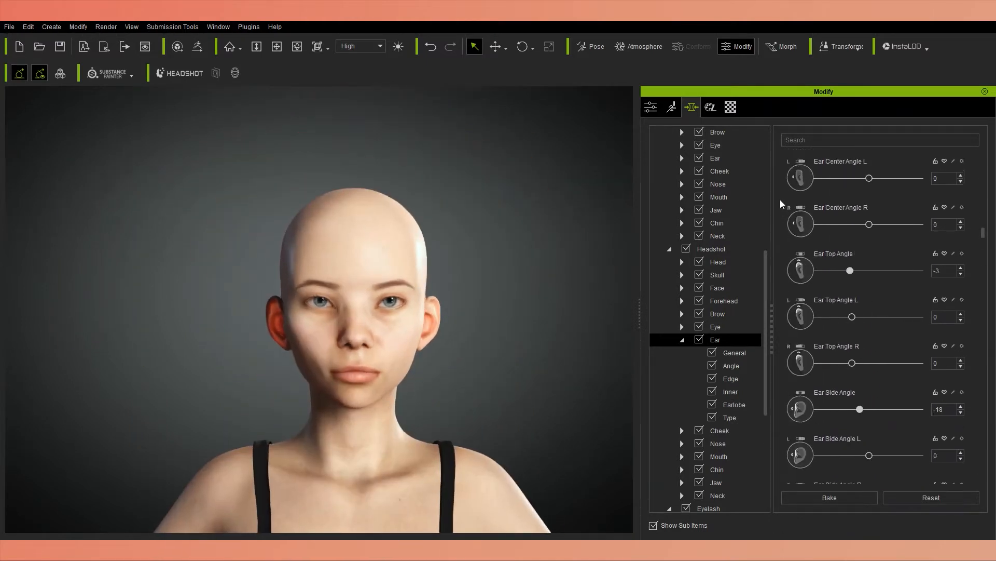
# Set Ear Edge Upper Scale Width to -43 and Ear Edge Lower Scale Width to 27.
pyautogui.moveTo(869, 176); pyautogui.dragTo(846, 176)
pyautogui.scroll(-18, 984, 255)
pyautogui.moveTo(984, 256); pyautogui.dragTo(984, 254)
pyautogui.scroll(4, 462, 358)
pyautogui.moveTo(462, 361); pyautogui.dragTo(446, 379, button='right')
pyautogui.moveTo(869, 341); pyautogui.dragTo(883, 341)
pyautogui.moveTo(529, 363); pyautogui.dragTo(457, 366, button='right')
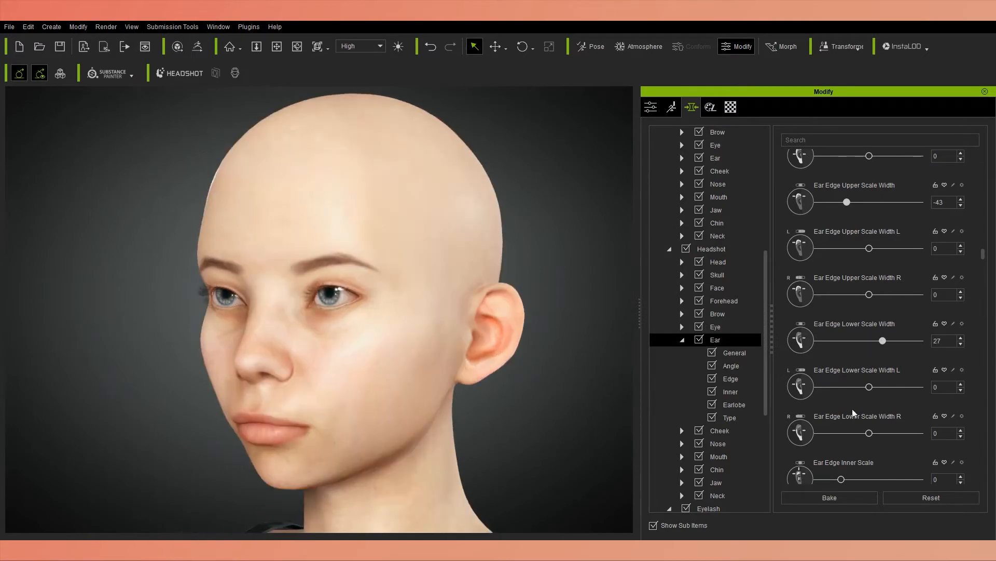
# Increase the Ear Edge Inner Scale of both ears.
pyautogui.scroll(-1, 852, 411)
pyautogui.moveTo(842, 452); pyautogui.dragTo(862, 445)
pyautogui.scroll(-6, 981, 389)
pyautogui.scroll(-5, 986, 414)
pyautogui.moveTo(425, 363)
pyautogui.mouseDown(button='right')
pyautogui.moveTo(566, 362)
pyautogui.moveTo(441, 364)
pyautogui.mouseUp(button='right')
# Set Ear Edge Lower Width to -35, Ear Edge Front Width to -23 and Ear Edge Detail Width A to -33.
pyautogui.scroll(-6, 950, 354)
pyautogui.moveTo(868, 428)
pyautogui.mouseDown()
pyautogui.moveTo(905, 430)
pyautogui.moveTo(850, 429)
pyautogui.mouseUp()
pyautogui.scroll(-4, 976, 415)
pyautogui.moveTo(493, 363); pyautogui.dragTo(441, 364, button='right')
pyautogui.moveTo(869, 463); pyautogui.dragTo(852, 446)
pyautogui.scroll(-5, 978, 424)
pyautogui.scroll(-1, 978, 423)
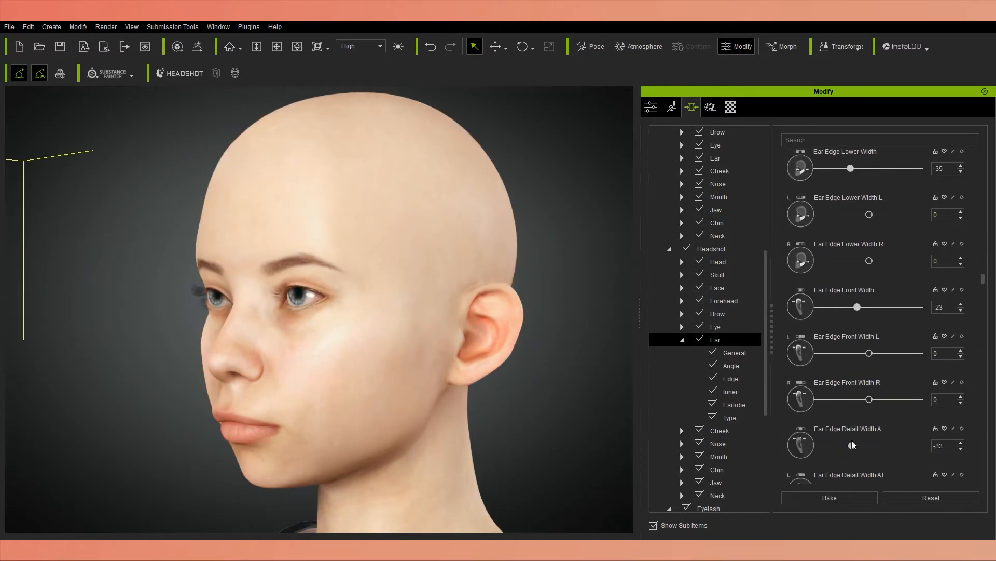
# Raise Ear Edge Detail Width A slightly to soften the change in the ear's rim.
pyautogui.scroll(-2, 974, 415)
pyautogui.moveTo(852, 394); pyautogui.dragTo(857, 393)
pyautogui.scroll(-4, 988, 414)
pyautogui.scroll(-3, 982, 399)
# Adjust the Ear Edge Detail Width morphs that lie between A and F.
pyautogui.moveTo(870, 429); pyautogui.dragTo(899, 422)
pyautogui.scroll(-3, 985, 401)
pyautogui.scroll(-5, 869, 420)
pyautogui.moveTo(395, 379); pyautogui.dragTo(509, 379, button='right')
pyautogui.scroll(-3, 979, 395)
pyautogui.moveTo(899, 421); pyautogui.dragTo(875, 402)
pyautogui.moveTo(509, 380); pyautogui.dragTo(393, 380, button='right')
pyautogui.scroll(-1, 980, 409)
# Set Ear Edge Detail Width F to -7, Detail Width G to 13 and Detail Width H to -10.
pyautogui.scroll(-2, 978, 405)
pyautogui.moveTo(869, 437); pyautogui.dragTo(867, 438)
pyautogui.moveTo(394, 380); pyautogui.dragTo(508, 380, button='right')
pyautogui.moveTo(867, 438)
pyautogui.mouseDown()
pyautogui.moveTo(879, 447)
pyautogui.moveTo(877, 429)
pyautogui.mouseUp()
pyautogui.scroll(-5, 978, 415)
pyautogui.scroll(-6, 978, 415)
pyautogui.moveTo(509, 380); pyautogui.dragTo(393, 380, button='right')
pyautogui.moveTo(876, 429); pyautogui.dragTo(865, 429)
pyautogui.moveTo(322, 381); pyautogui.dragTo(509, 381, button='right')
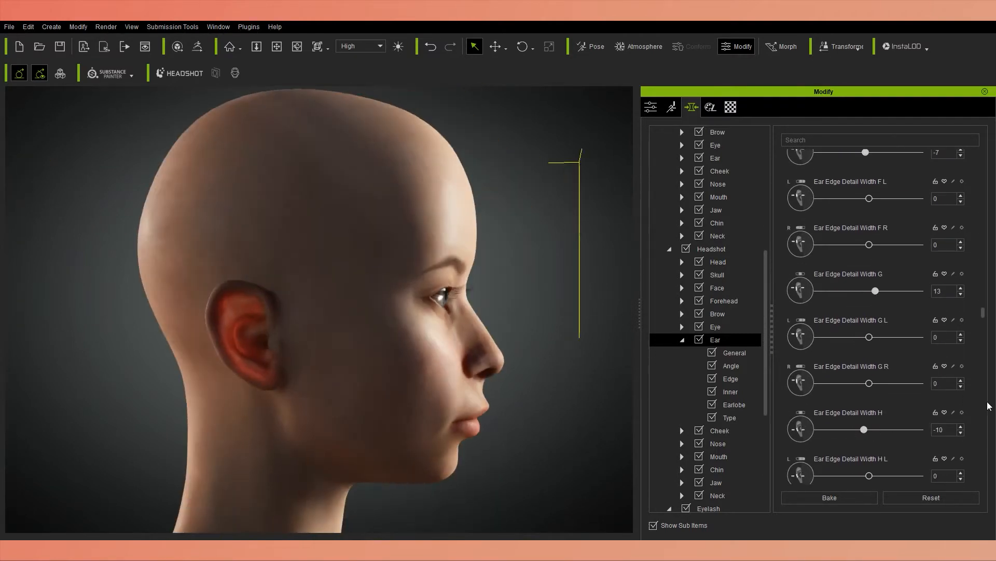
# Set Ear Edge Depth to -38 and Ear Edge Upper Depth to -3.
pyautogui.scroll(-5, 988, 406)
pyautogui.moveTo(869, 438); pyautogui.dragTo(883, 438)
pyautogui.moveTo(508, 381); pyautogui.dragTo(374, 381, button='right')
pyautogui.moveTo(883, 438); pyautogui.dragTo(850, 436)
pyautogui.scroll(-5, 976, 420)
pyautogui.scroll(-6, 970, 441)
pyautogui.scroll(-2, 970, 426)
pyautogui.moveTo(394, 381); pyautogui.dragTo(509, 381, button='right')
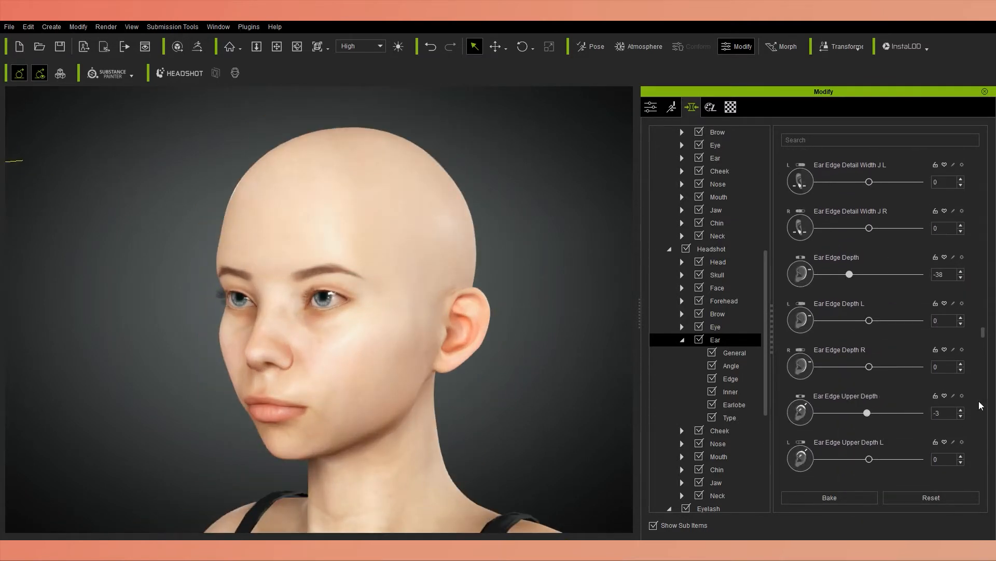
# Adjust the ear edge depth morphs that follow Ear Edge Upper Depth to refine the rim of both ears.
pyautogui.scroll(-5, 978, 405)
pyautogui.scroll(-1, 976, 401)
pyautogui.moveTo(869, 421)
pyautogui.mouseDown()
pyautogui.moveTo(861, 436)
pyautogui.moveTo(884, 431)
pyautogui.mouseUp()
pyautogui.scroll(-3, 974, 417)
pyautogui.scroll(-2, 961, 436)
pyautogui.scroll(-2, 960, 434)
pyautogui.moveTo(332, 380); pyautogui.dragTo(280, 396, button='right')
pyautogui.scroll(-3, 977, 435)
pyautogui.moveTo(870, 439)
pyautogui.mouseDown()
pyautogui.moveTo(848, 441)
pyautogui.moveTo(908, 438)
pyautogui.moveTo(877, 447)
pyautogui.moveTo(875, 429)
pyautogui.mouseUp()
pyautogui.scroll(-5, 972, 438)
pyautogui.scroll(-6, 981, 419)
pyautogui.scroll(-5, 975, 431)
pyautogui.moveTo(869, 440)
pyautogui.mouseDown()
pyautogui.moveTo(882, 440)
pyautogui.moveTo(864, 439)
pyautogui.moveTo(879, 448)
pyautogui.moveTo(850, 432)
pyautogui.moveTo(883, 432)
pyautogui.moveTo(870, 439)
pyautogui.moveTo(871, 424)
pyautogui.mouseUp()
# Adjust the ear morphs between the edge depth settings and the inner curve settings.
pyautogui.scroll(-5, 974, 430)
pyautogui.scroll(-6, 974, 441)
pyautogui.scroll(-5, 975, 426)
pyautogui.scroll(-2, 977, 426)
pyautogui.scroll(-4, 978, 430)
pyautogui.moveTo(228, 422); pyautogui.dragTo(314, 422, button='right')
pyautogui.scroll(-4, 971, 433)
pyautogui.moveTo(870, 459)
pyautogui.mouseDown()
pyautogui.moveTo(850, 460)
pyautogui.moveTo(889, 458)
pyautogui.mouseUp()
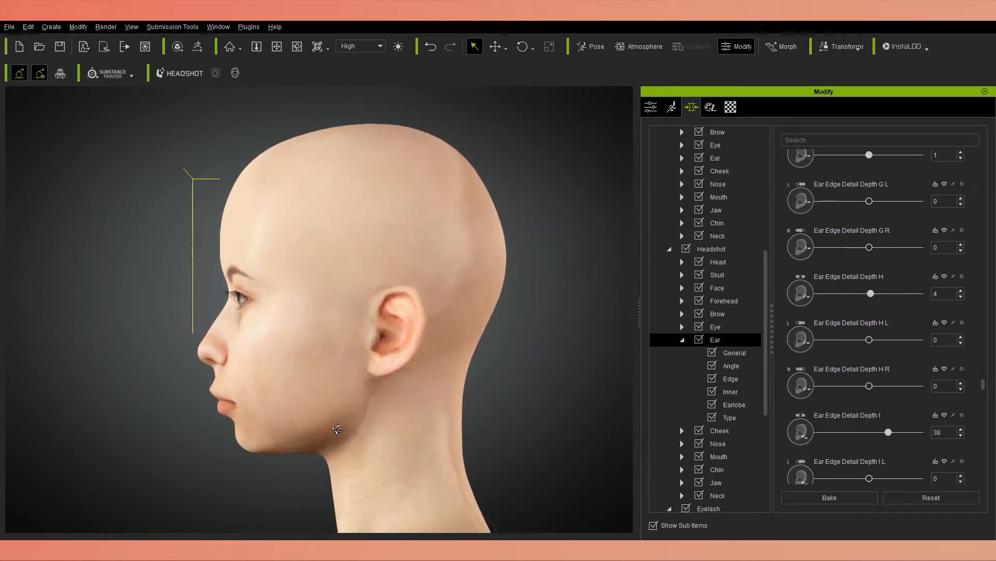
pyautogui.moveTo(983, 382)
pyautogui.mouseDown()
pyautogui.moveTo(985, 210)
pyautogui.moveTo(994, 414)
pyautogui.moveTo(984, 394)
pyautogui.mouseUp()
pyautogui.moveTo(869, 356)
pyautogui.mouseDown()
pyautogui.moveTo(891, 357)
pyautogui.moveTo(867, 357)
pyautogui.mouseUp()
pyautogui.scroll(-1, 865, 430)
pyautogui.moveTo(869, 423); pyautogui.dragTo(830, 423)
# Set Ear Inner Curve to -6, Ear Inner Upper Curve to 41 and Ear Inner Lower Curve to -63.
pyautogui.scroll(-4, 976, 414)
pyautogui.moveTo(869, 458); pyautogui.dragTo(867, 457)
pyautogui.moveTo(482, 366); pyautogui.dragTo(648, 369, button='right')
pyautogui.scroll(-6, 969, 402)
pyautogui.moveTo(870, 441); pyautogui.dragTo(837, 449)
pyautogui.scroll(-5, 972, 439)
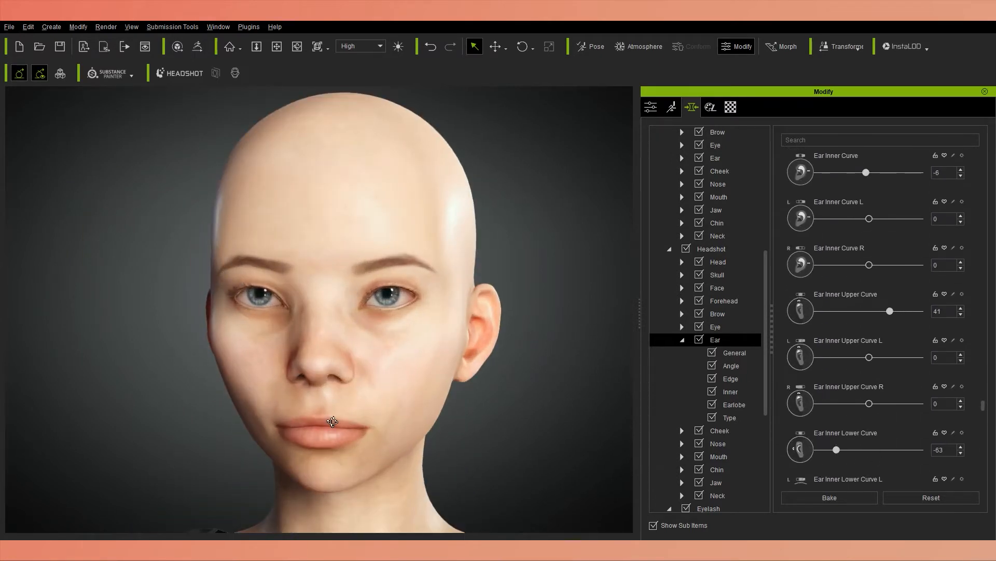
# Set Ear Tragus Width to -49 and Ear Tragus Depth to 78.
pyautogui.moveTo(334, 420); pyautogui.dragTo(255, 418, button='right')
pyautogui.scroll(-5, 972, 430)
pyautogui.moveTo(465, 398); pyautogui.dragTo(373, 397, button='right')
pyautogui.moveTo(869, 458)
pyautogui.mouseDown()
pyautogui.moveTo(886, 458)
pyautogui.moveTo(869, 455)
pyautogui.mouseUp()
pyautogui.moveTo(374, 405); pyautogui.dragTo(457, 406, button='right')
pyautogui.scroll(-5, 979, 450)
pyautogui.moveTo(869, 441); pyautogui.dragTo(889, 441)
pyautogui.moveTo(353, 407); pyautogui.dragTo(177, 407, button='right')
pyautogui.scroll(-1, 983, 446)
pyautogui.moveTo(889, 441); pyautogui.dragTo(909, 433)
pyautogui.scroll(-4, 985, 450)
pyautogui.scroll(-6, 979, 450)
# Lower Earlobe Scale Height slightly below neutral to shorten the earlobes a little.
pyautogui.moveTo(207, 380); pyautogui.dragTo(425, 382, button='right')
pyautogui.scroll(-5, 976, 441)
pyautogui.moveTo(870, 443); pyautogui.dragTo(805, 442)
pyautogui.moveTo(333, 405); pyautogui.dragTo(446, 404, button='right')
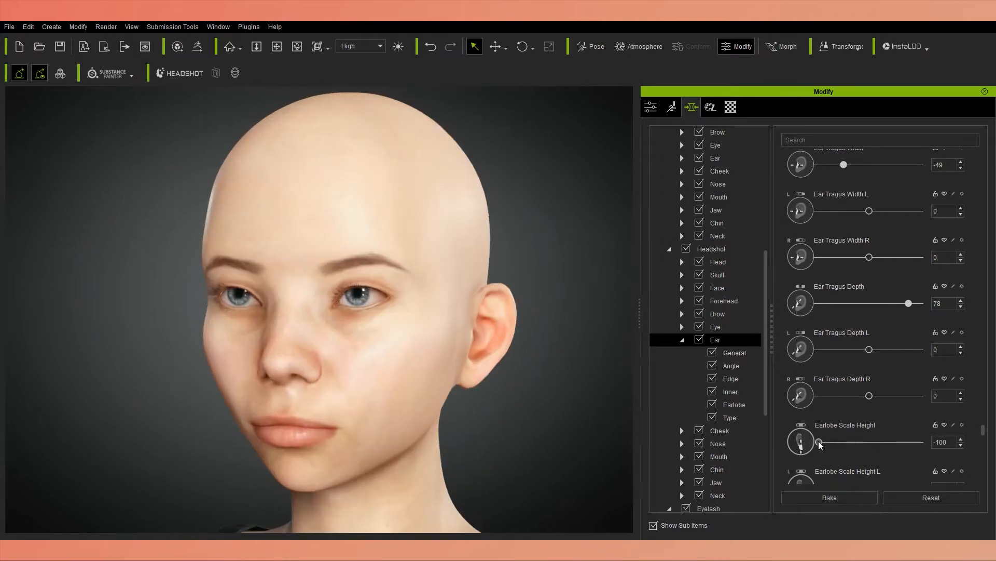
pyautogui.scroll(-1, 974, 444)
pyautogui.moveTo(818, 443); pyautogui.dragTo(862, 434)
# Save the character project to a file in the project folder.
pyautogui.click(8, 27)
pyautogui.click(4, 77)
pyautogui.click(508, 147)
pyautogui.doubleClick(536, 224)
pyautogui.doubleClick(539, 228)
pyautogui.doubleClick(537, 210)
pyautogui.click(513, 383)
pyautogui.press('Return')
# Set Earlobe Angle Front to 69 and Earlobe Angle Center to 12.
pyautogui.scroll(-3, 974, 407)
pyautogui.scroll(-4, 974, 420)
pyautogui.scroll(-1, 974, 422)
pyautogui.moveTo(259, 332)
pyautogui.mouseDown(button='right')
pyautogui.moveTo(350, 327)
pyautogui.moveTo(270, 330)
pyautogui.mouseUp(button='right')
pyautogui.scroll(-5, 974, 436)
pyautogui.moveTo(870, 443); pyautogui.dragTo(867, 442)
pyautogui.scroll(-5, 974, 441)
pyautogui.moveTo(869, 451); pyautogui.dragTo(905, 451)
pyautogui.moveTo(353, 397); pyautogui.dragTo(773, 433, button='right')
pyautogui.scroll(-5, 973, 446)
pyautogui.moveTo(849, 460); pyautogui.dragTo(875, 460)
pyautogui.scroll(-7, 972, 440)
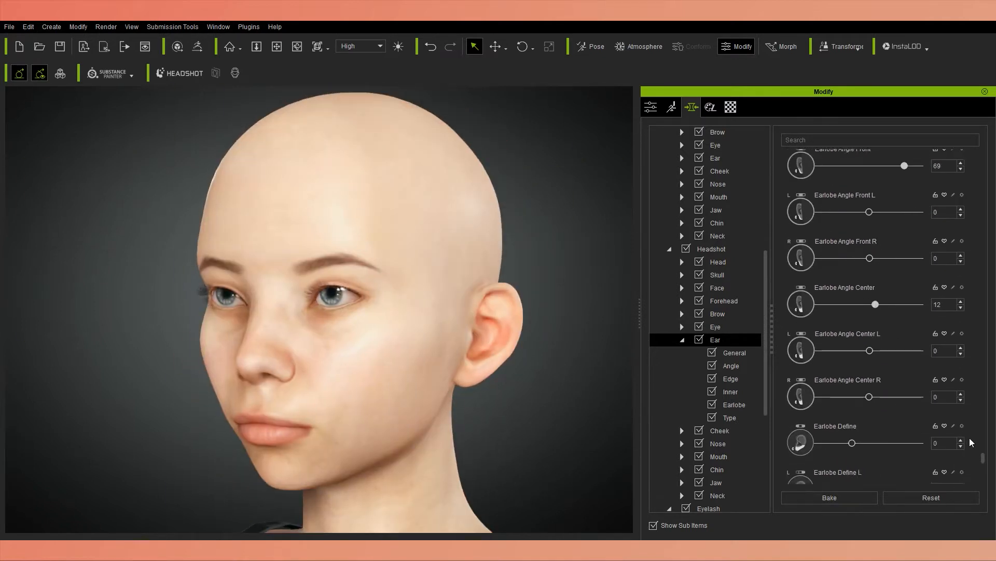
# Raise Earlobe Define and adjust the remaining morph at the end of the ear settings.
pyautogui.moveTo(852, 417); pyautogui.dragTo(878, 415)
pyautogui.scroll(-4, 970, 415)
pyautogui.scroll(-1, 782, 431)
pyautogui.moveTo(853, 450); pyautogui.dragTo(815, 449)
pyautogui.scroll(-5, 969, 453)
pyautogui.scroll(-1, 868, 454)
pyautogui.moveTo(815, 442); pyautogui.dragTo(843, 443)
# Examine the Head and Headshot mouth morphs, including the philtrum and lip settings, against the face from several angles.
pyautogui.click(682, 340)
pyautogui.scroll(1, 703, 249)
pyautogui.doubleClick(711, 235)
pyautogui.scroll(3, 406, 417)
pyautogui.scroll(-7, 972, 285)
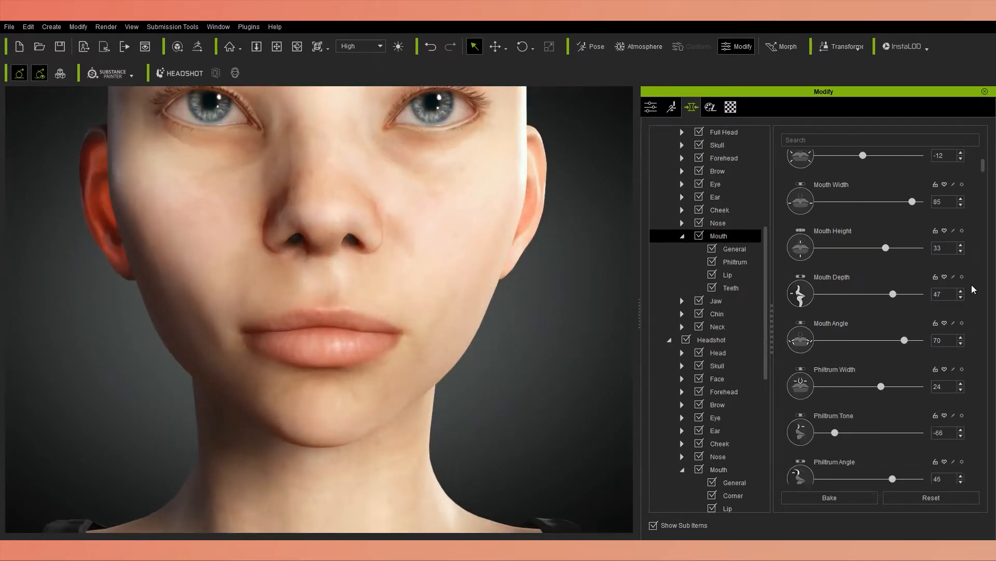
pyautogui.moveTo(409, 377); pyautogui.dragTo(418, 392, button='middle')
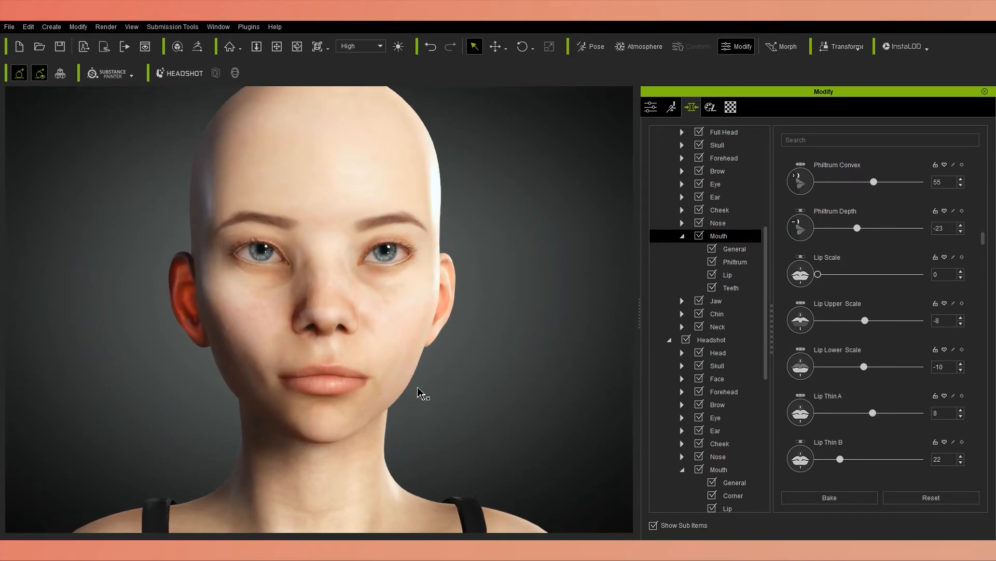
pyautogui.scroll(-8, 913, 364)
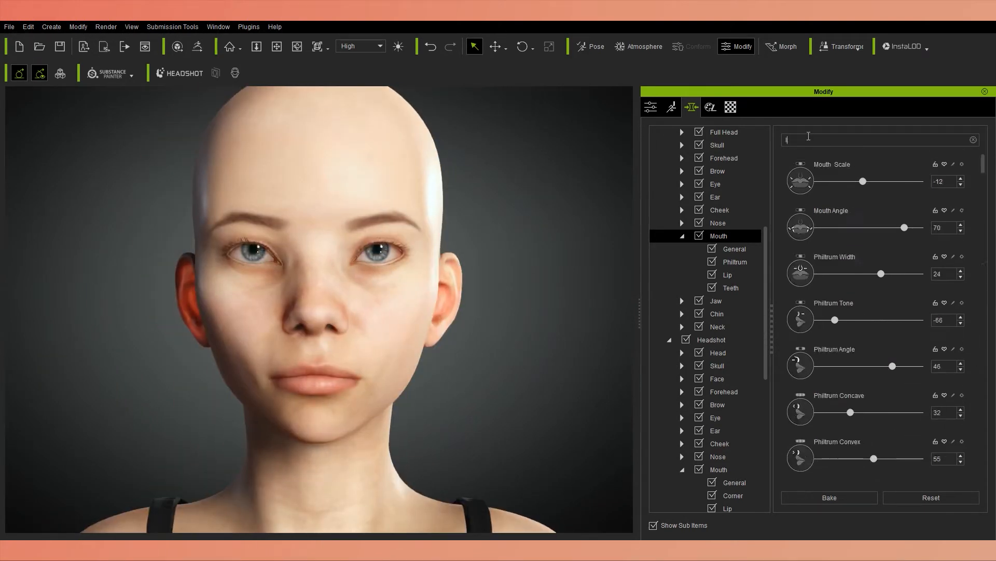
pyautogui.moveTo(850, 232); pyautogui.dragTo(870, 228)
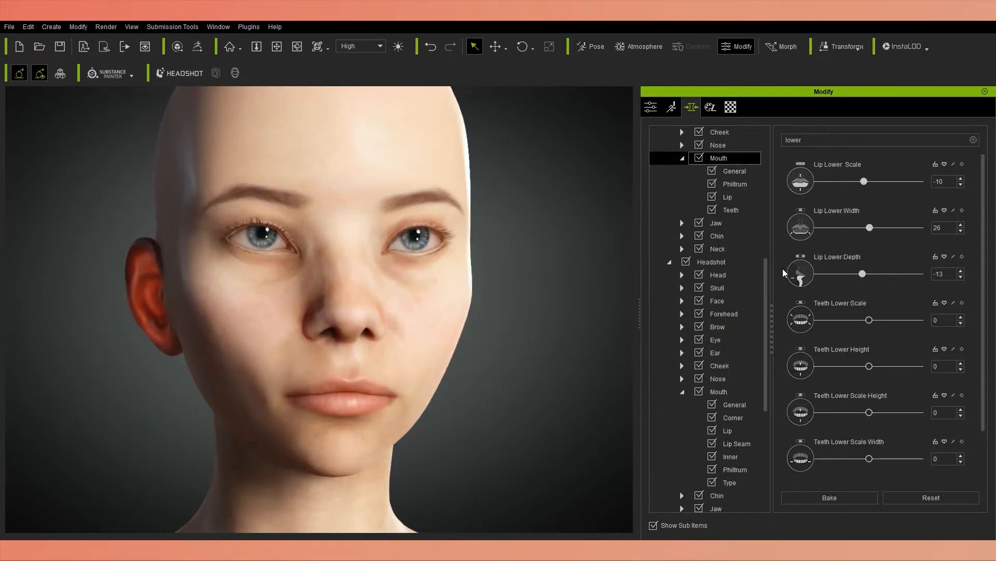
pyautogui.scroll(5, 785, 215)
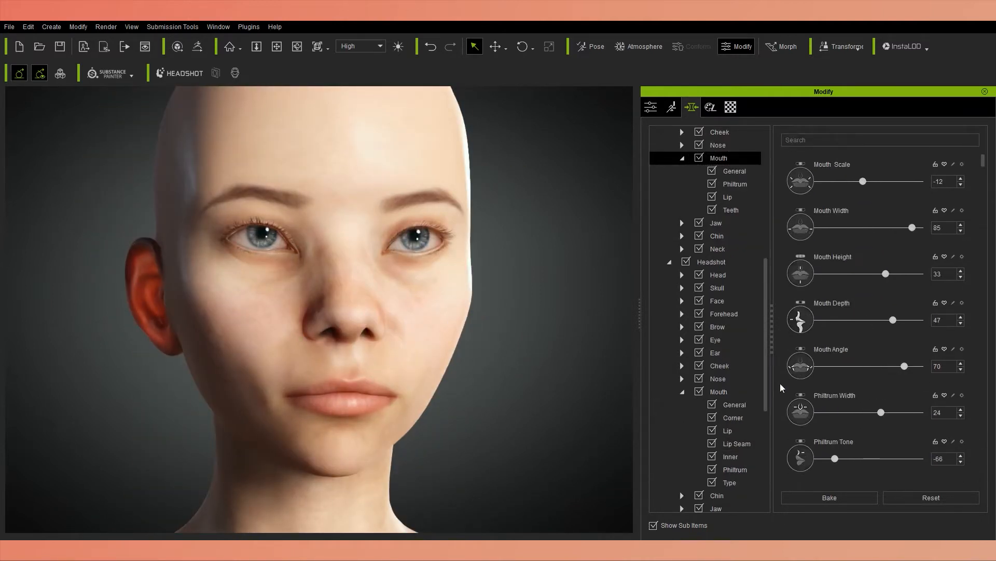
pyautogui.scroll(-10, 784, 214)
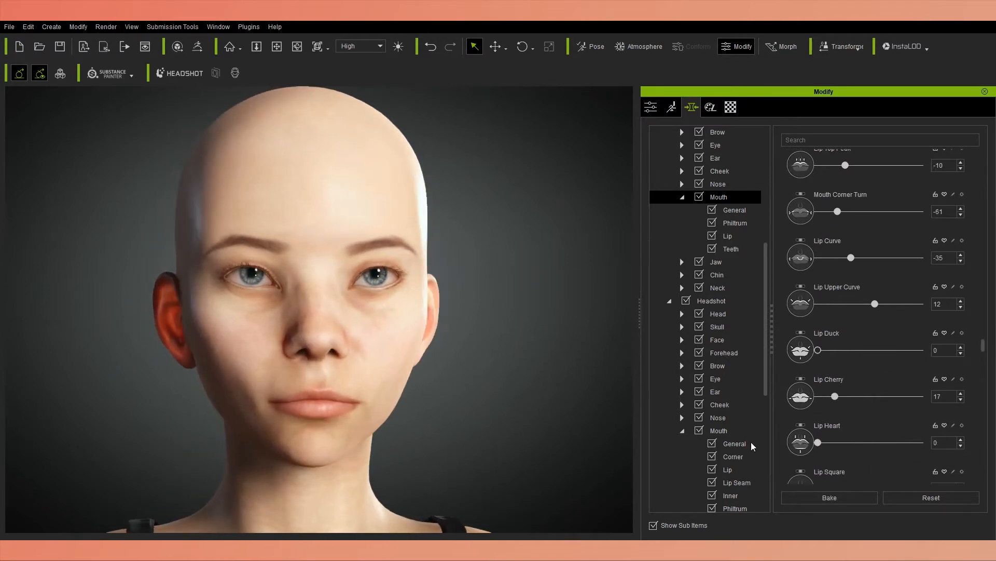
# Try Lip Square at 36 and return it to 0.
pyautogui.scroll(-1, 810, 441)
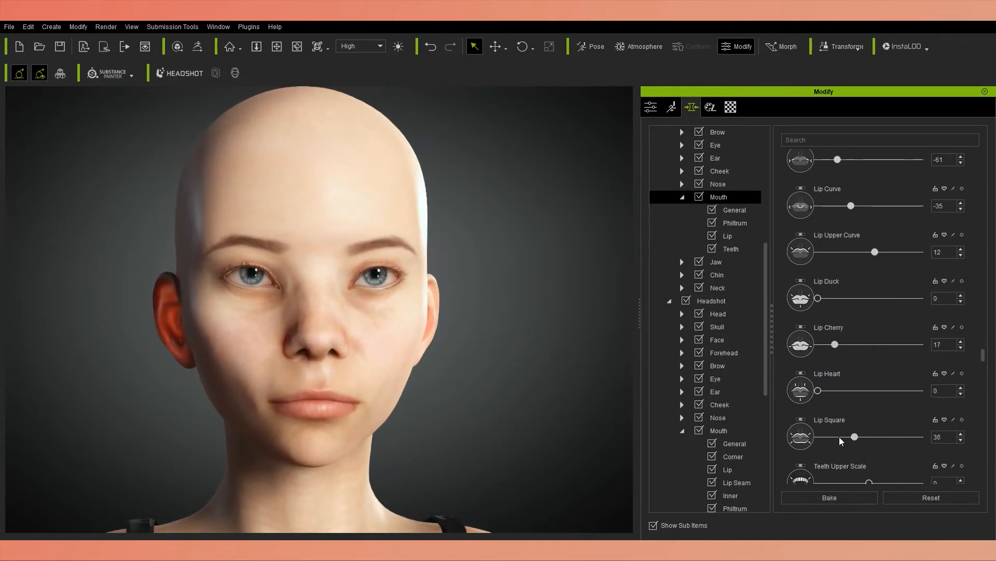
pyautogui.keyDown('alt'); pyautogui.moveTo(482, 426); pyautogui.dragTo(376, 422); pyautogui.keyUp('alt')
pyautogui.moveTo(849, 436); pyautogui.dragTo(818, 437)
pyautogui.scroll(-12, 972, 403)
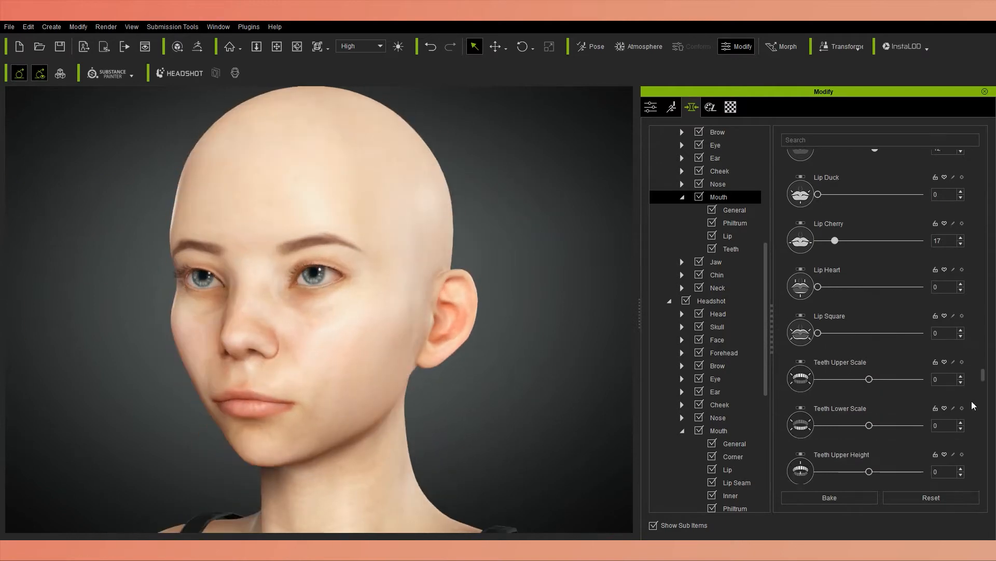
pyautogui.keyDown('alt'); pyautogui.moveTo(385, 400); pyautogui.dragTo(461, 404); pyautogui.keyUp('alt')
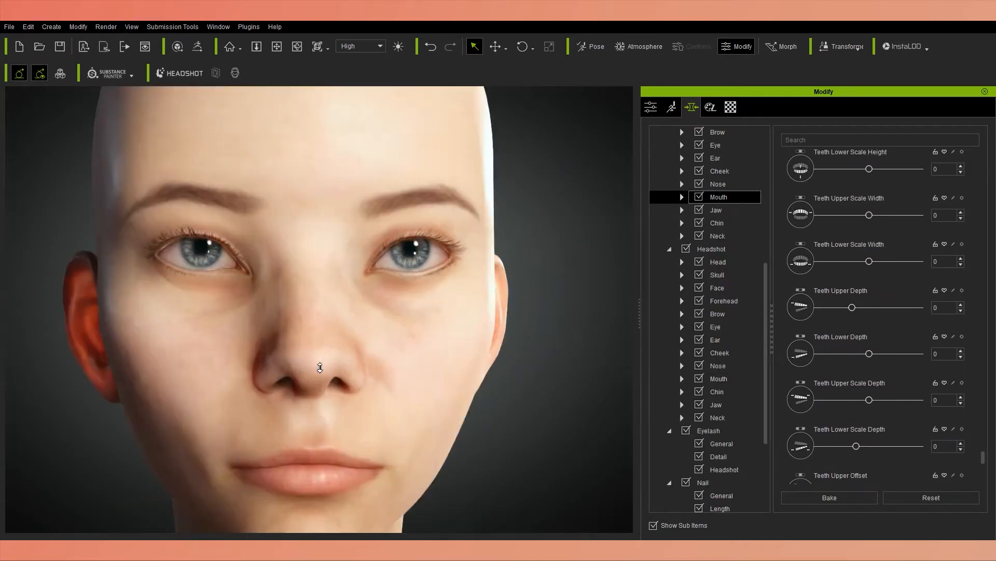
pyautogui.scroll(-3, 360, 387)
pyautogui.keyDown('alt'); pyautogui.moveTo(320, 367); pyautogui.dragTo(483, 423); pyautogui.keyUp('alt')
pyautogui.scroll(-5, 316, 465)
pyautogui.scroll(-5, 344, 427)
pyautogui.scroll(7, 669, 170)
# Set the body's Chest Scale to -14 and Breast Diameter to -52.
pyautogui.click(718, 234)
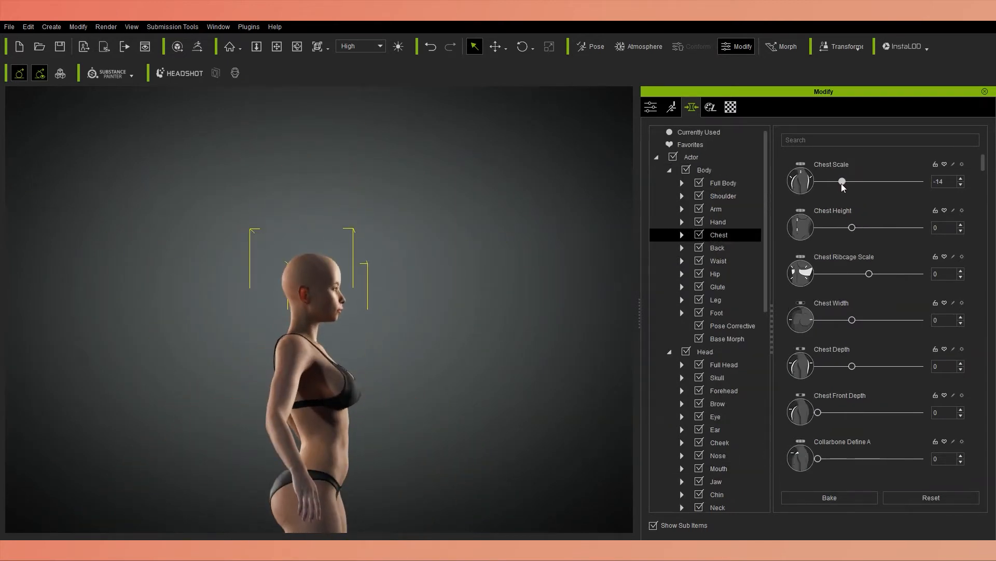
pyautogui.scroll(-5, 850, 424)
pyautogui.moveTo(869, 453); pyautogui.dragTo(842, 453)
pyautogui.scroll(-4, 803, 418)
pyautogui.keyDown('alt'); pyautogui.moveTo(374, 405); pyautogui.dragTo(299, 403); pyautogui.keyUp('alt')
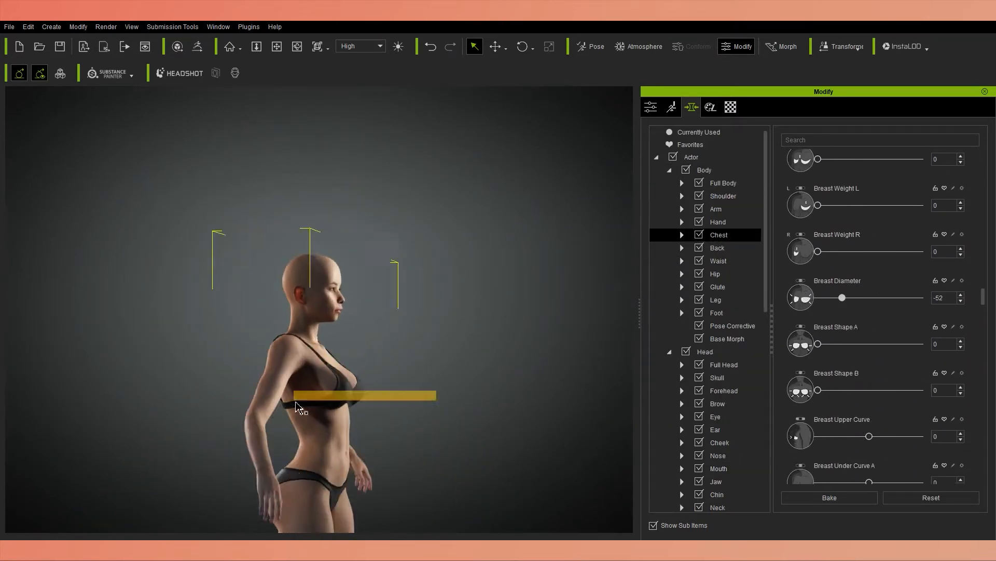
# Set Breast Diameter to -95 and Breast Side Scale to -34.
pyautogui.click(704, 169)
pyautogui.keyDown('alt'); pyautogui.moveTo(218, 384); pyautogui.dragTo(166, 386); pyautogui.keyUp('alt')
pyautogui.click(719, 235)
pyautogui.scroll(-10, 797, 257)
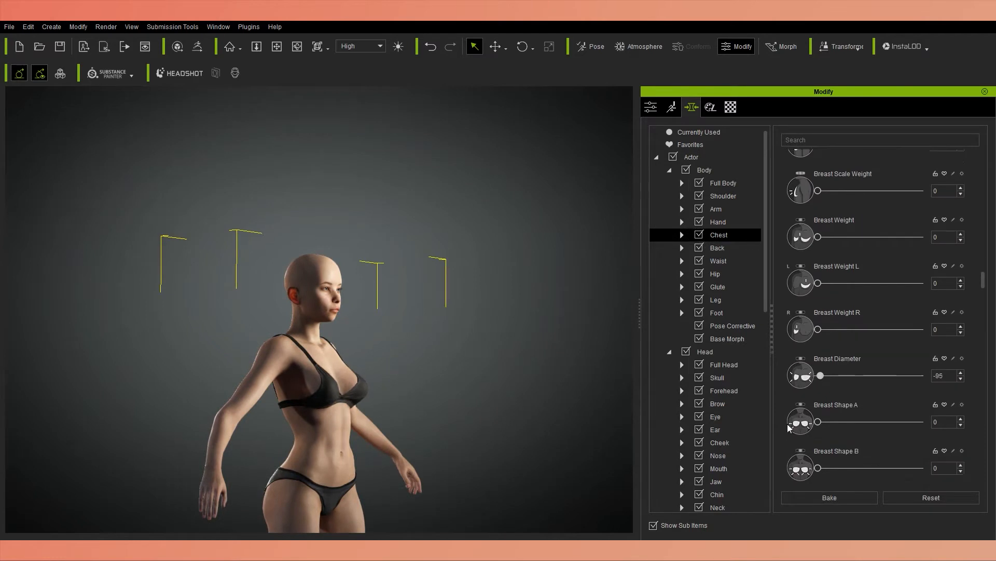
pyautogui.moveTo(869, 393); pyautogui.dragTo(852, 393)
pyautogui.moveTo(467, 410)
pyautogui.keyDown('alt'); pyautogui.mouseDown()
pyautogui.moveTo(405, 410)
pyautogui.moveTo(457, 410)
pyautogui.mouseUp(); pyautogui.keyUp('alt')
# Set Breast Flatten to 86 and Pectoral Height to 27.
pyautogui.scroll(2, 457, 410)
pyautogui.scroll(-5, 818, 404)
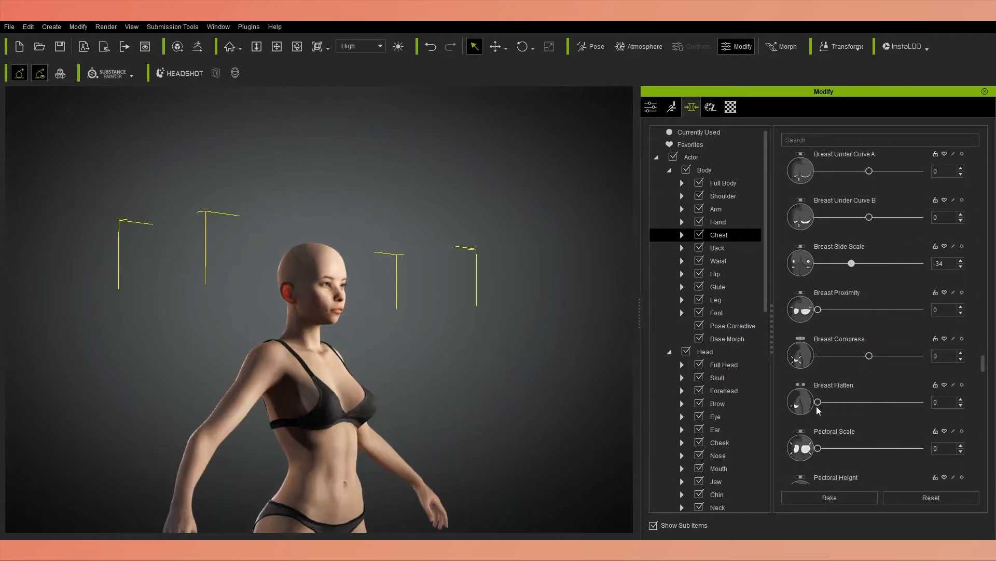
pyautogui.moveTo(818, 402); pyautogui.dragTo(906, 402)
pyautogui.keyDown('alt'); pyautogui.moveTo(498, 420); pyautogui.dragTo(478, 421); pyautogui.keyUp('alt')
pyautogui.scroll(3, 478, 422)
pyautogui.scroll(-3, 977, 403)
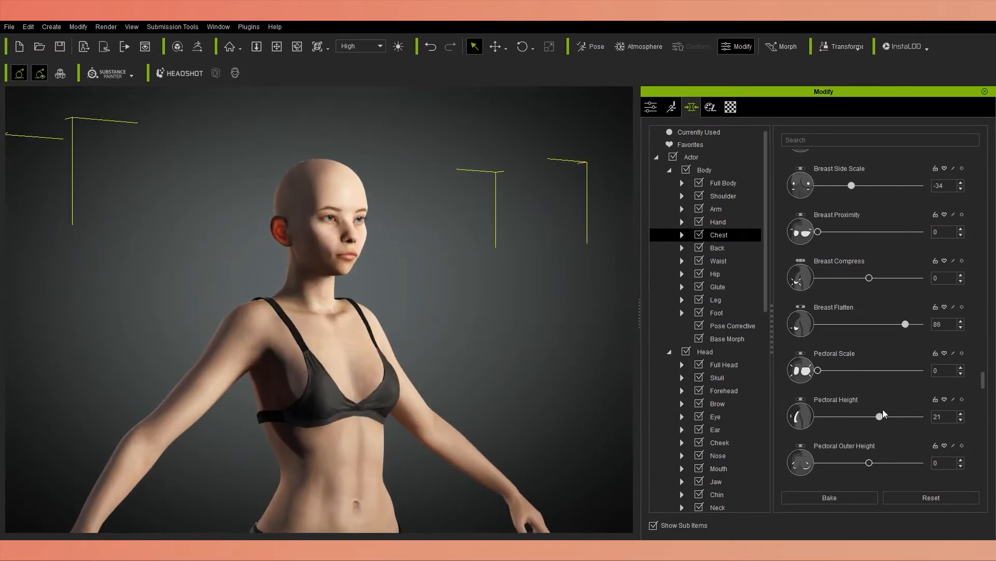
pyautogui.moveTo(883, 411); pyautogui.dragTo(887, 411)
# Set Pectoral Outer Height to 29.
pyautogui.scroll(-5, 972, 393)
pyautogui.keyDown('alt'); pyautogui.moveTo(467, 404); pyautogui.dragTo(540, 405); pyautogui.keyUp('alt')
pyautogui.moveTo(867, 203); pyautogui.dragTo(878, 210)
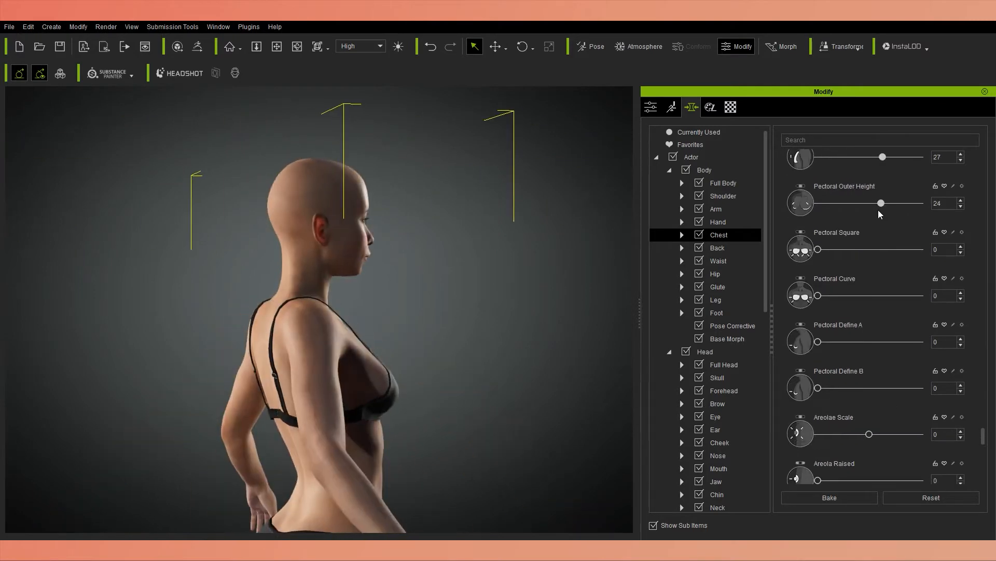
pyautogui.keyDown('alt'); pyautogui.moveTo(519, 364); pyautogui.dragTo(541, 263); pyautogui.keyUp('alt')
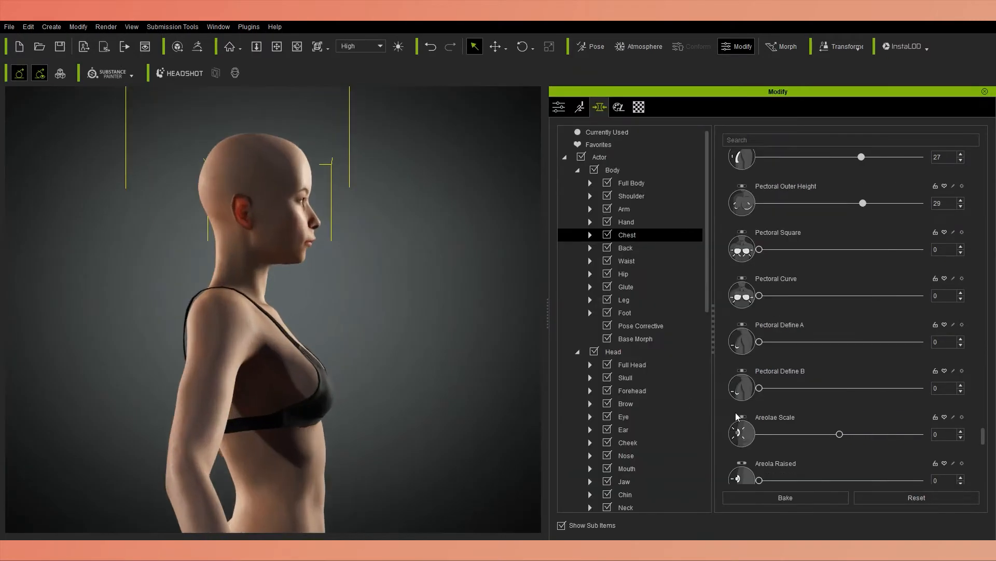
# Undo the last chest morph change, and try a higher Pectoral Define B before undoing that as well.
pyautogui.hotkey('ctrl', 'z')
pyautogui.scroll(-1, 801, 431)
pyautogui.moveTo(759, 388); pyautogui.dragTo(863, 408)
pyautogui.hotkey('ctrl', 'z')
# Set Areolae Scale to 64, Areola Raised to 41, Nipple Scale to 15, Nipple Height to 78 and Nipple Depth to 54.
pyautogui.scroll(-5, 830, 387)
pyautogui.keyDown('alt'); pyautogui.moveTo(363, 404); pyautogui.dragTo(155, 427); pyautogui.keyUp('alt')
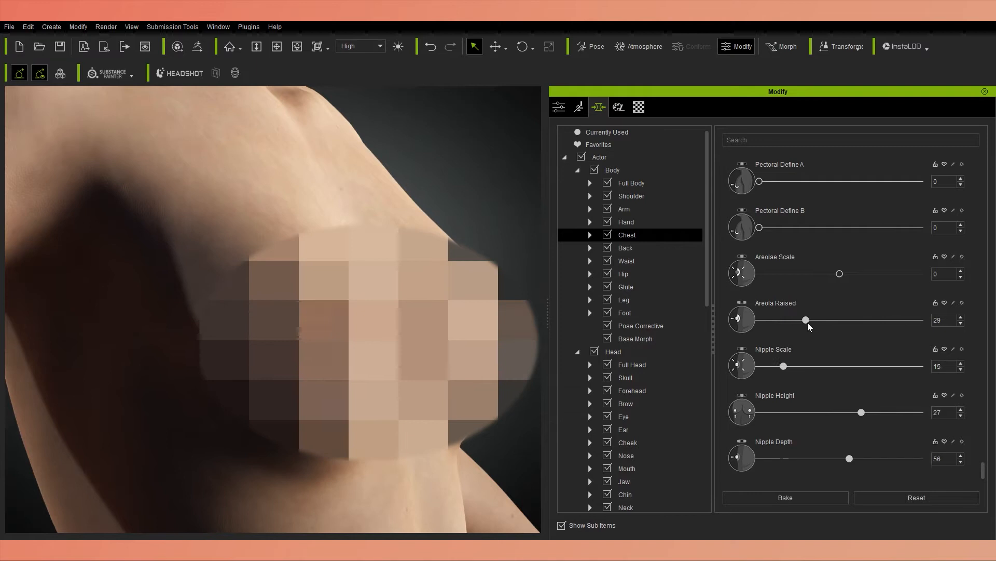
pyautogui.scroll(-1, 808, 322)
pyautogui.moveTo(839, 300); pyautogui.dragTo(876, 305)
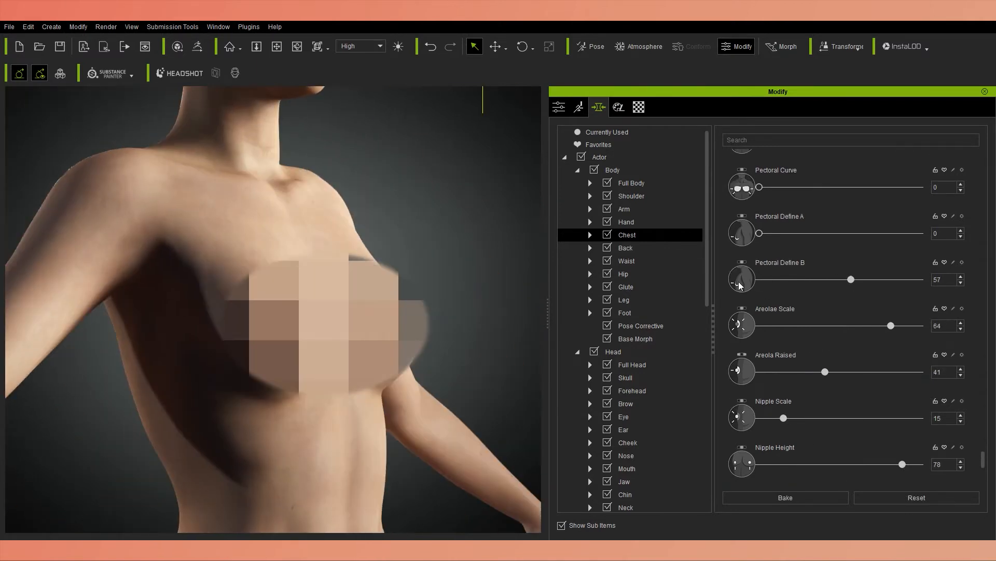
# Set Pectoral Height to 48, Pectoral Outer Height to 16, Pectoral Define A to 44 and Pectoral Define B to 39.
pyautogui.scroll(3, 741, 285)
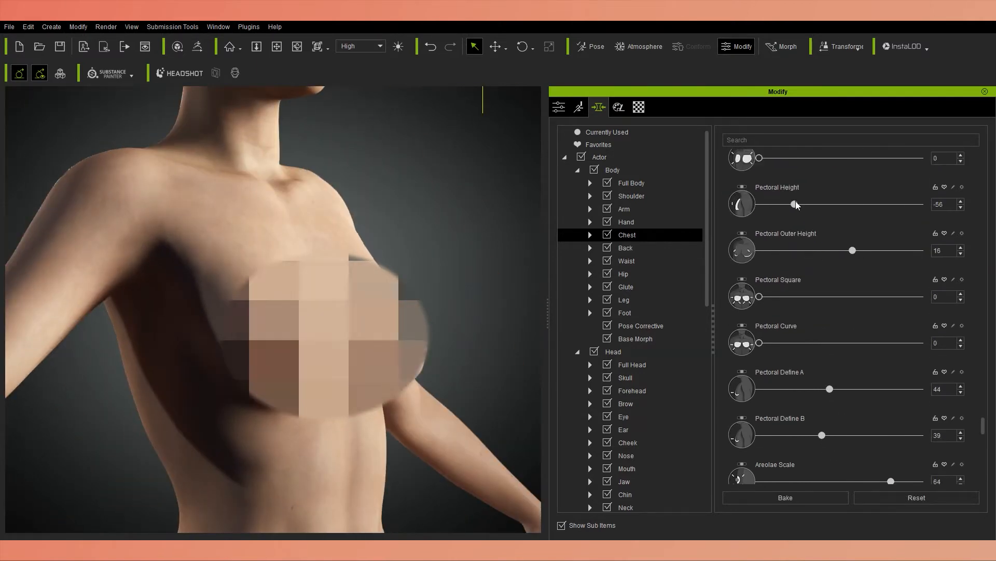
pyautogui.moveTo(794, 204); pyautogui.dragTo(879, 204)
pyautogui.scroll(2, 915, 239)
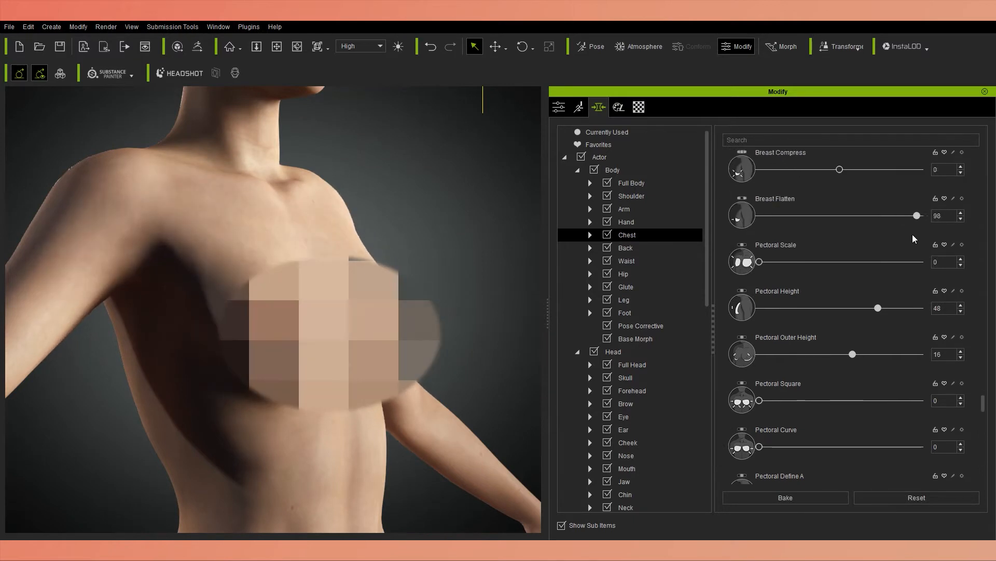
# Set Breast Compress to 62, Breast Flatten to 95, Breast Upper Curve to 100, Breast Under Curve A to -49 and Breast Side Scale to 16.
pyautogui.scroll(1, 915, 239)
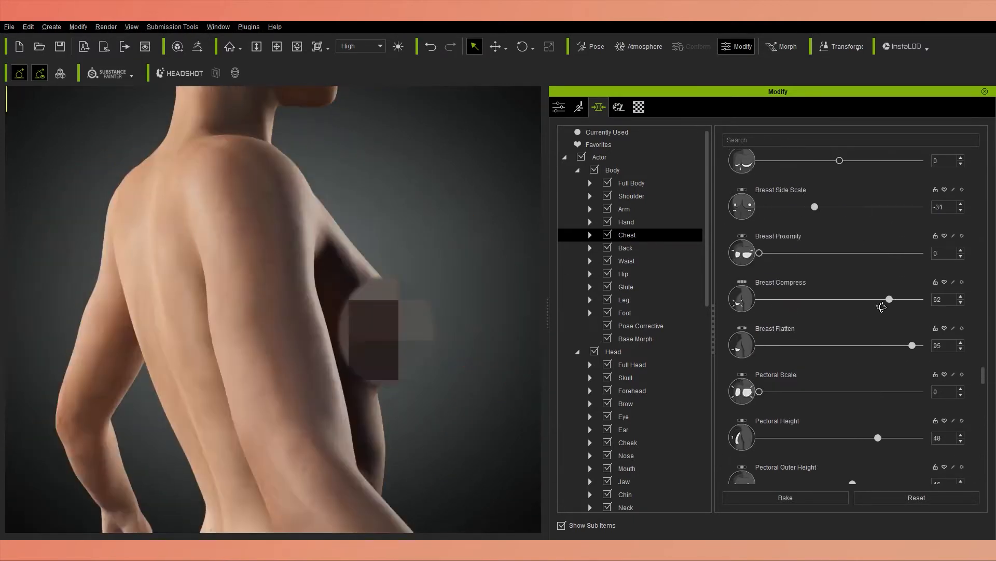
pyautogui.scroll(3, 725, 207)
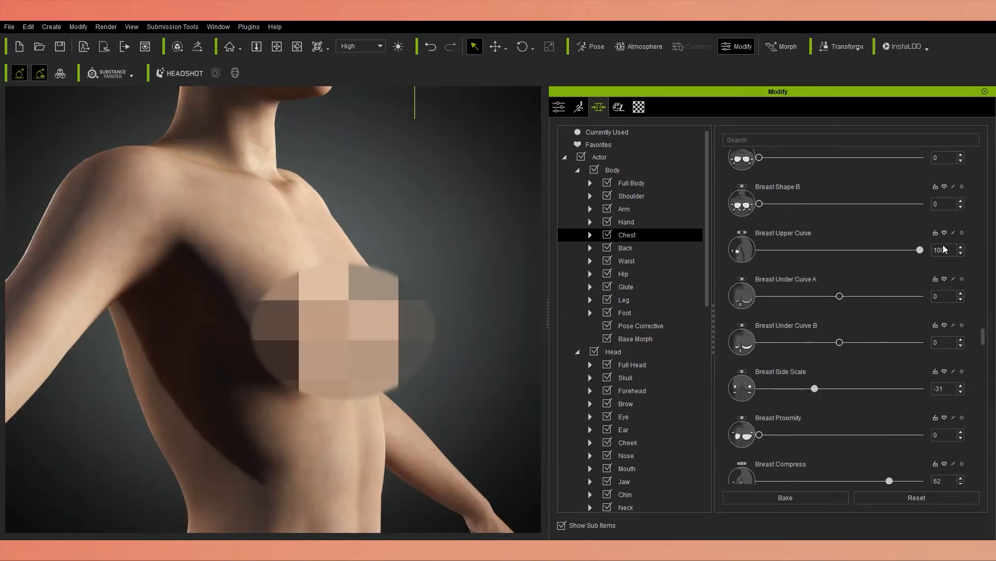
pyautogui.moveTo(840, 296); pyautogui.dragTo(787, 310)
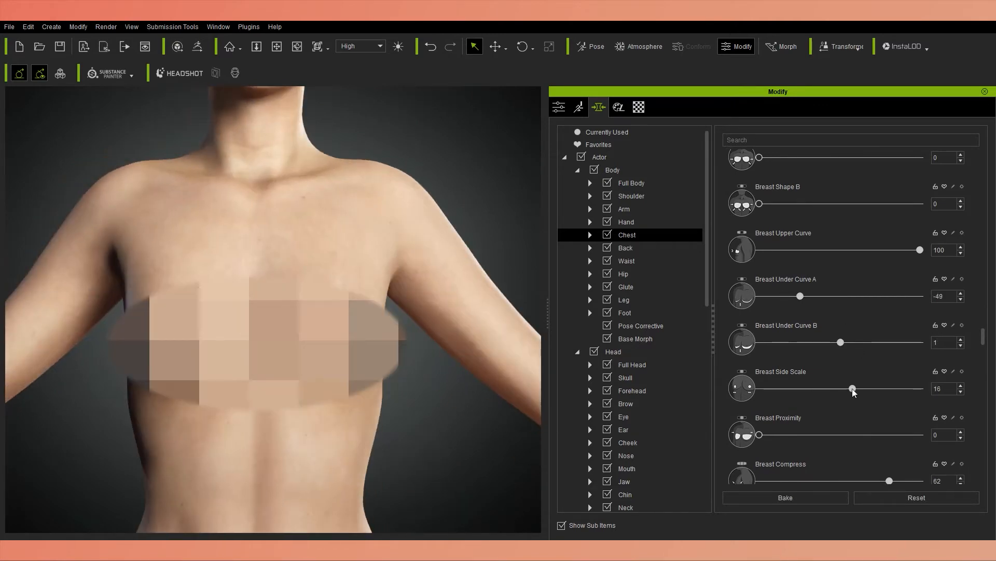
# Set Hip Scale to -19, Hip Bone Scale to -21, Hip Iliac Line to 76, Hip Bone Crest to -56 and Hip Love Handles to 45.
pyautogui.scroll(-5, 656, 351)
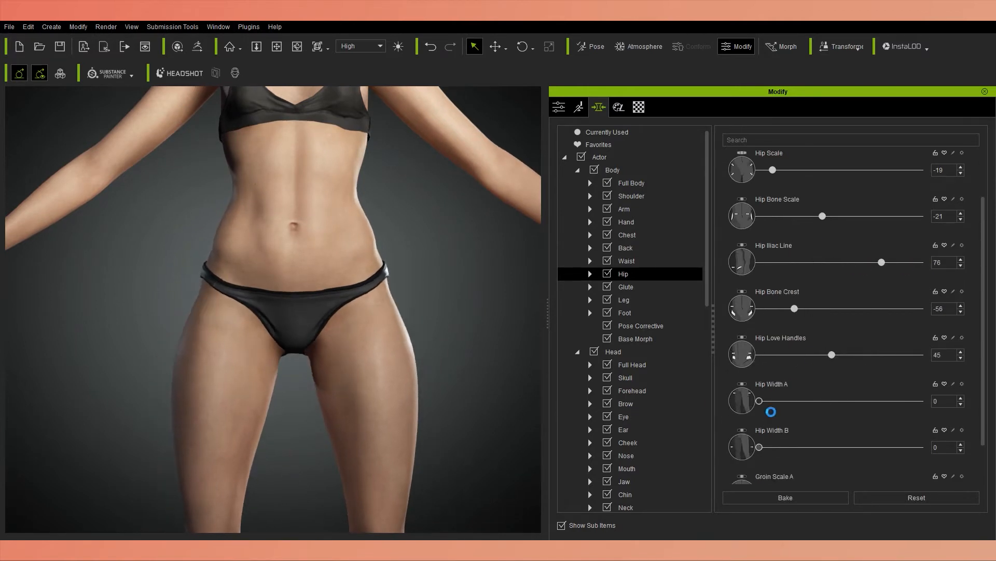
pyautogui.scroll(-2, 771, 412)
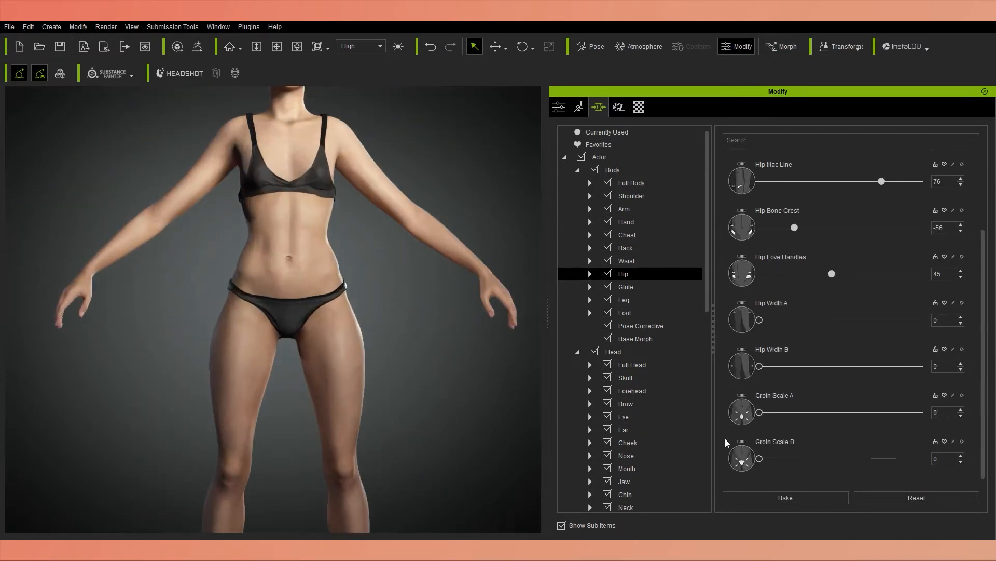
# Set the legs' Thigh Tone to 38 and undo the leg change that follows it.
pyautogui.click(624, 299)
pyautogui.scroll(-3, 835, 301)
pyautogui.moveTo(839, 297); pyautogui.dragTo(870, 298)
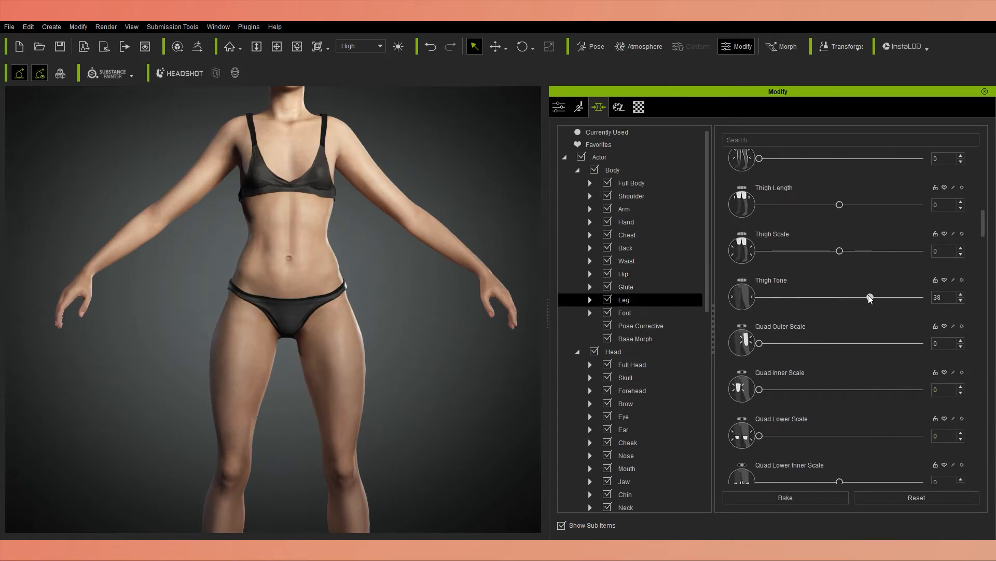
pyautogui.hotkey('ctrl', 'z')
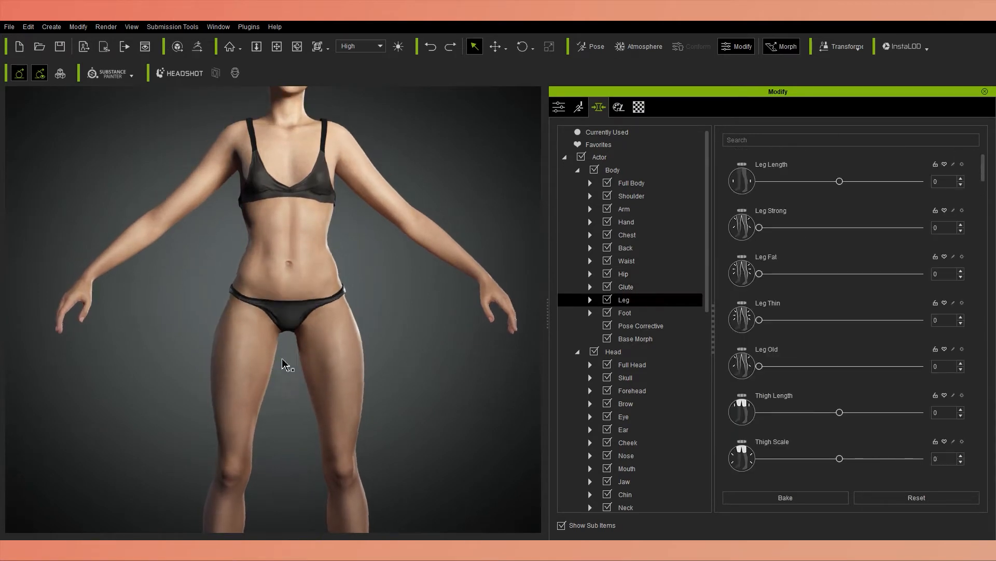
# Review the Pose Corrective, Base Morph, Glute and Hip morphs while checking the body from the back and front.
pyautogui.click(641, 326)
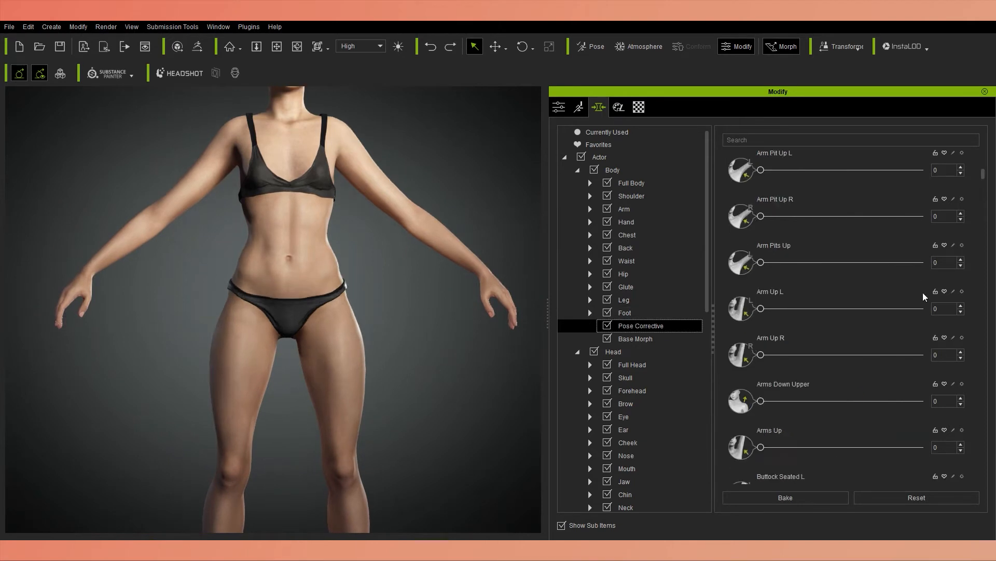
pyautogui.click(655, 340)
pyautogui.click(626, 287)
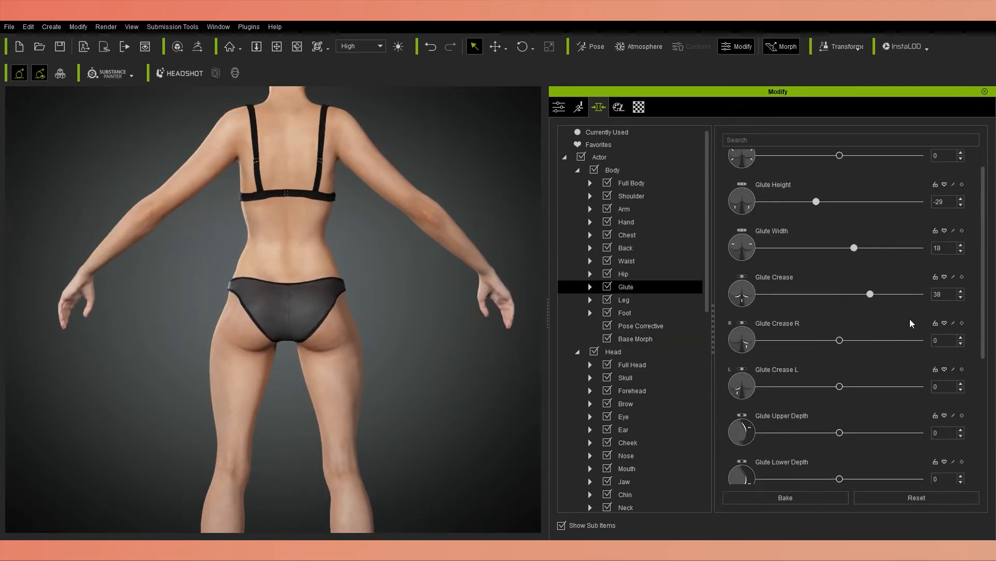
pyautogui.moveTo(155, 332); pyautogui.dragTo(358, 440, button='right')
pyautogui.scroll(-5, 830, 291)
pyautogui.click(624, 274)
pyautogui.scroll(-4, 976, 246)
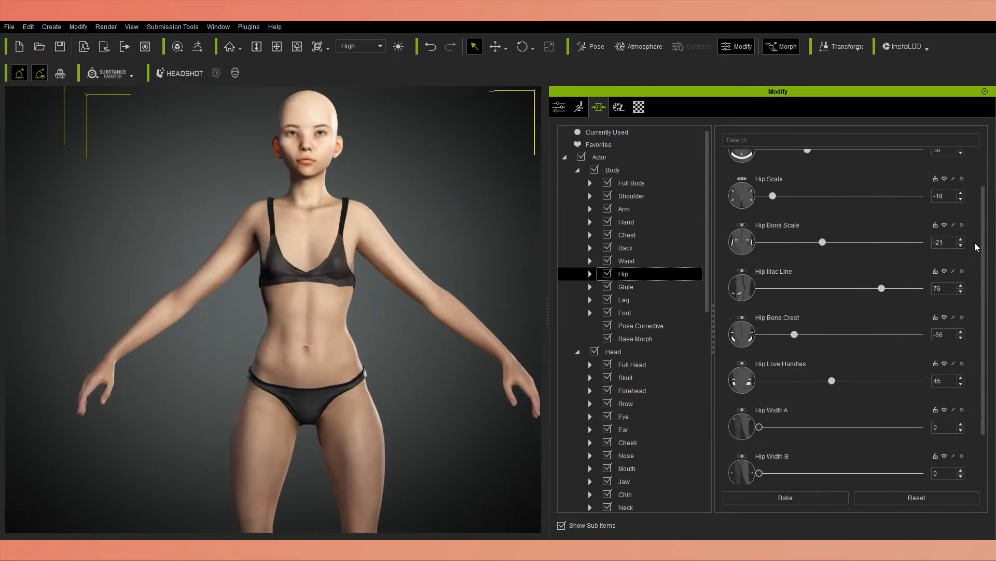
# Review the Full Body and Shoulder morphs against the figure's overall proportions.
pyautogui.scroll(4, 760, 165)
pyautogui.click(636, 184)
pyautogui.moveTo(983, 160)
pyautogui.mouseDown()
pyautogui.moveTo(990, 425)
pyautogui.moveTo(983, 161)
pyautogui.mouseUp()
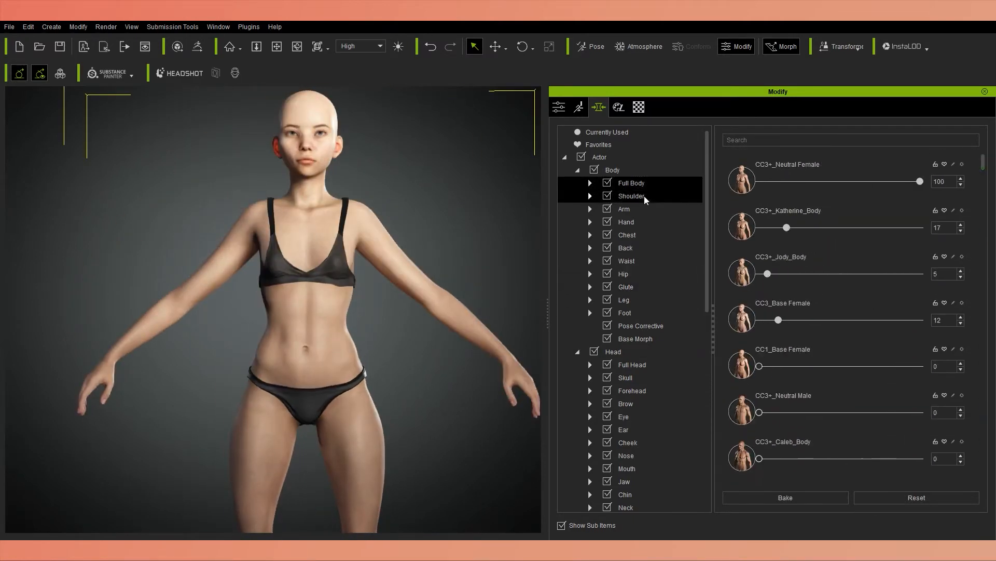
pyautogui.click(645, 197)
pyautogui.scroll(-2, 416, 470)
pyautogui.moveTo(436, 467); pyautogui.dragTo(416, 469, button='right')
# Set Calf Scale A to 30, Calf Scale B to 15, Calf Outer Scale to 19 and Calf Outer Curve to 24, and adjust the inner upper calf.
pyautogui.click(636, 304)
pyautogui.scroll(-5, 768, 267)
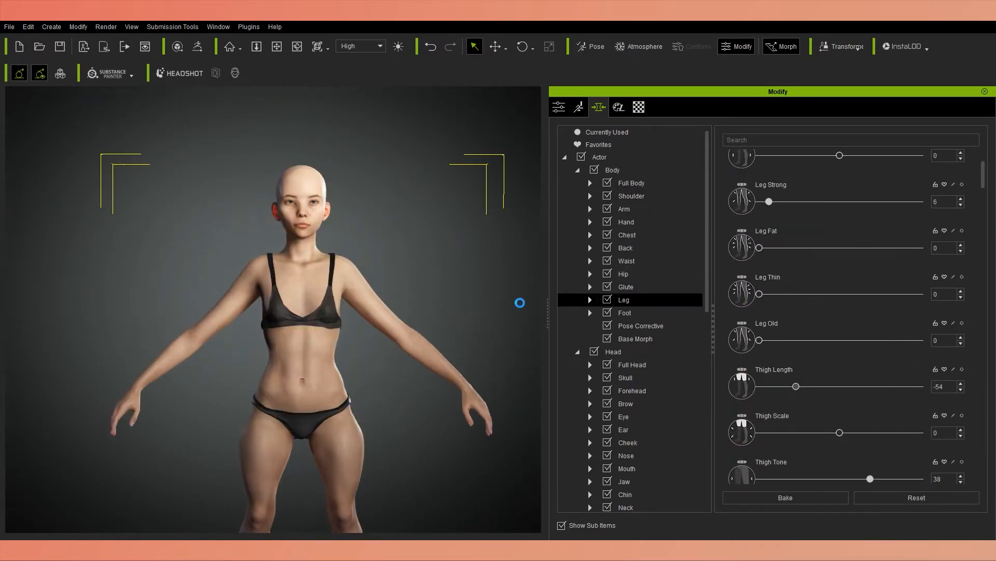
pyautogui.moveTo(840, 354); pyautogui.dragTo(672, 355)
pyautogui.scroll(-5, 977, 398)
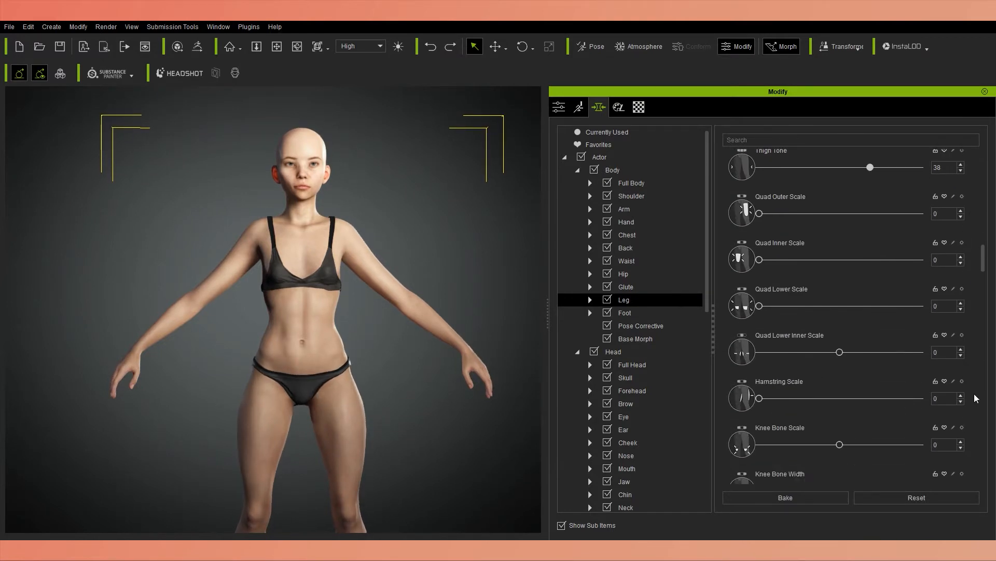
pyautogui.scroll(-10, 976, 389)
pyautogui.moveTo(415, 488); pyautogui.dragTo(415, 311, button='middle')
pyautogui.moveTo(477, 415); pyautogui.dragTo(375, 419, button='right')
pyautogui.moveTo(840, 260); pyautogui.dragTo(859, 261)
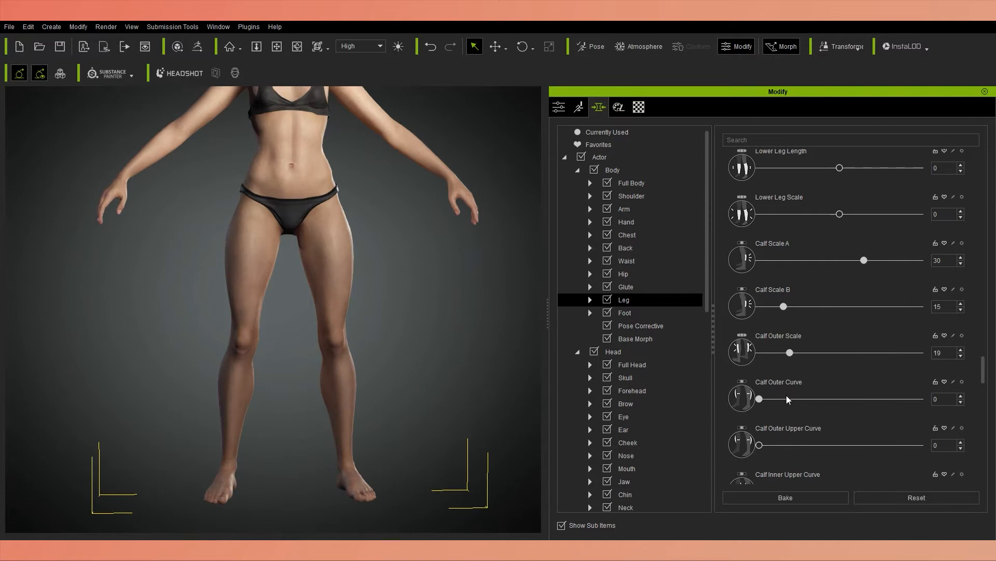
pyautogui.scroll(-3, 830, 311)
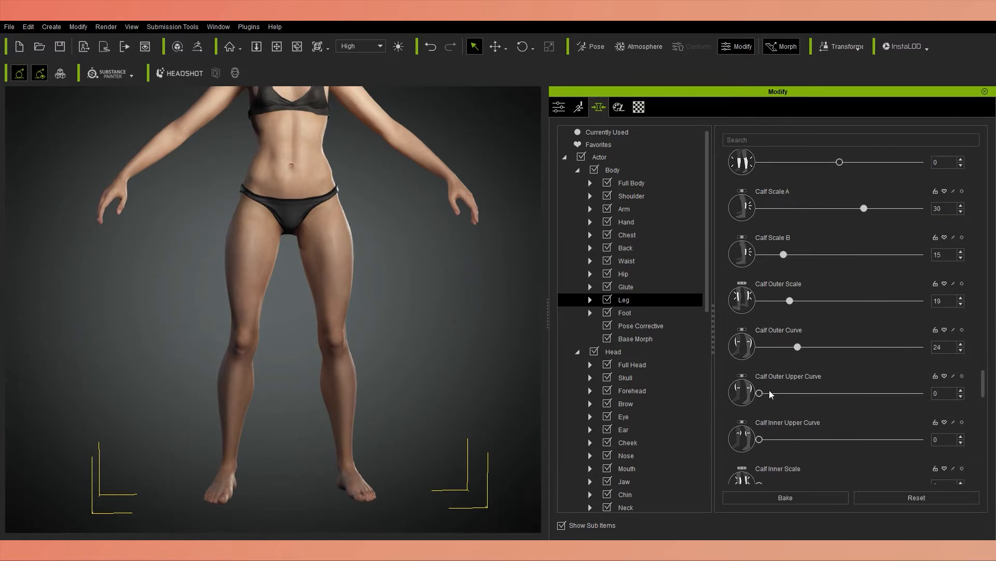
pyautogui.moveTo(760, 433); pyautogui.dragTo(817, 432)
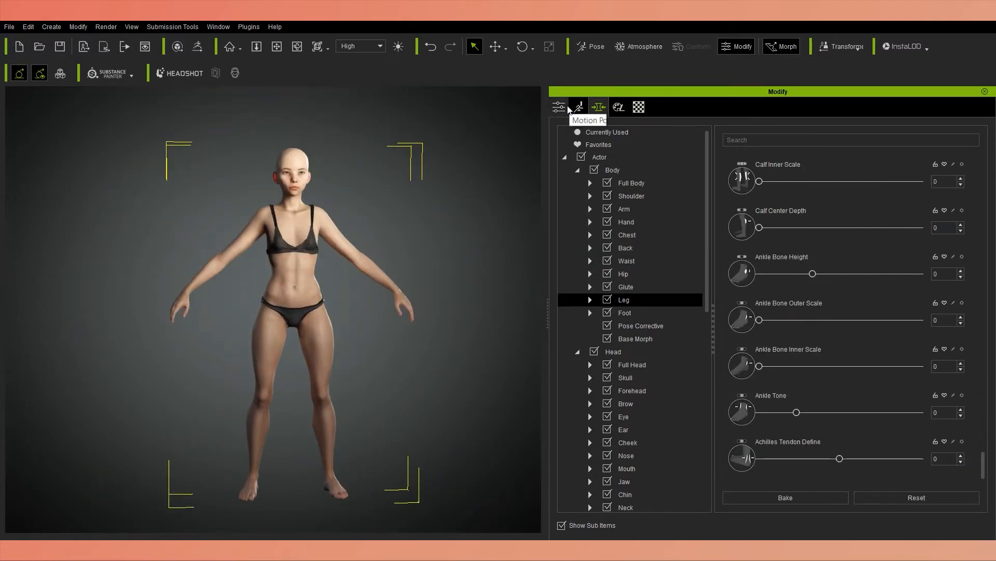
# Review the avatar's attribute settings while inspecting the full figure and moving in on the face.
pyautogui.click(559, 107)
pyautogui.scroll(-2, 673, 438)
pyautogui.scroll(3, 300, 288)
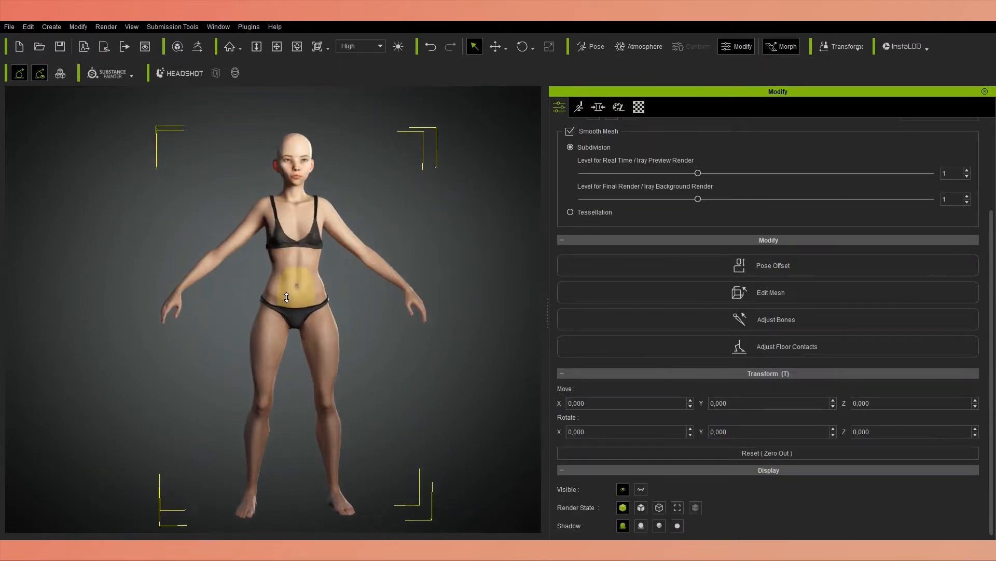
pyautogui.scroll(2, 596, 230)
pyautogui.scroll(7, 357, 198)
pyautogui.moveTo(357, 197); pyautogui.dragTo(470, 402, button='right')
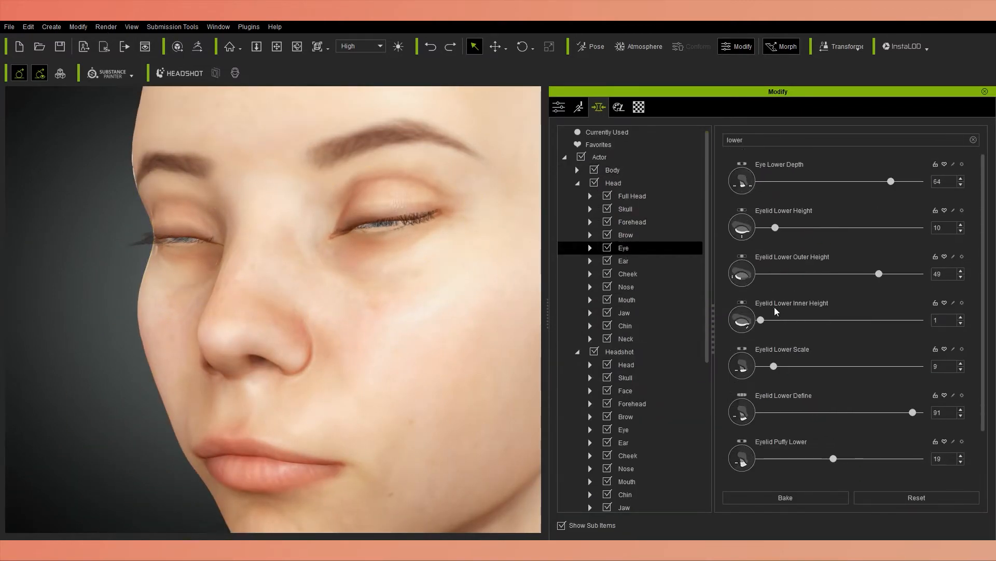
# Examine the Headshot Eye morphs for the lower lids on the closed eyes, and display the eyes open again.
pyautogui.scroll(-3, 633, 307)
pyautogui.click(623, 314)
pyautogui.scroll(-1, 859, 336)
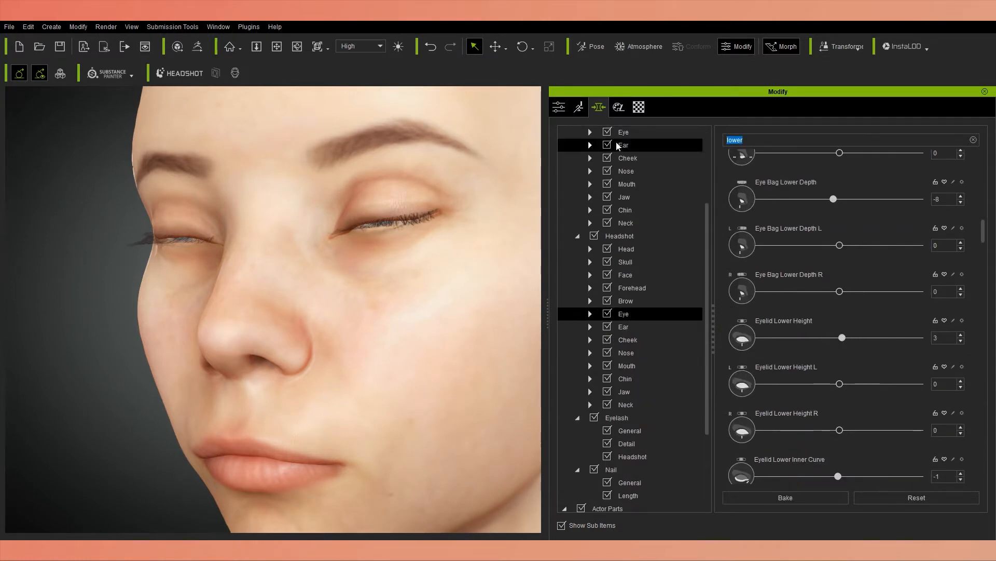
pyautogui.click(560, 107)
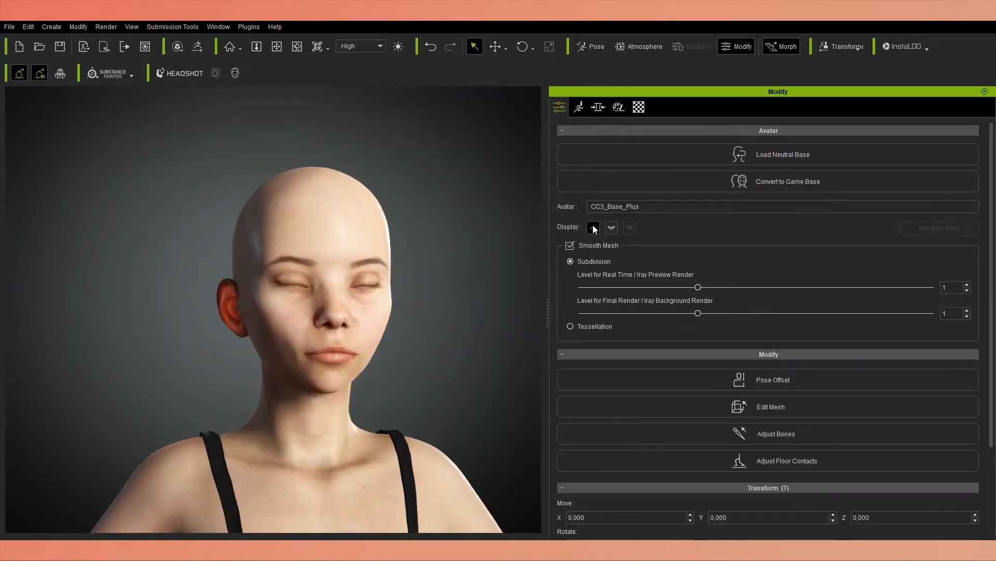
pyautogui.scroll(-3, 751, 259)
# Open the facial expression presets and preview several 01-Happy expressions on the face.
pyautogui.click(579, 107)
pyautogui.click(777, 191)
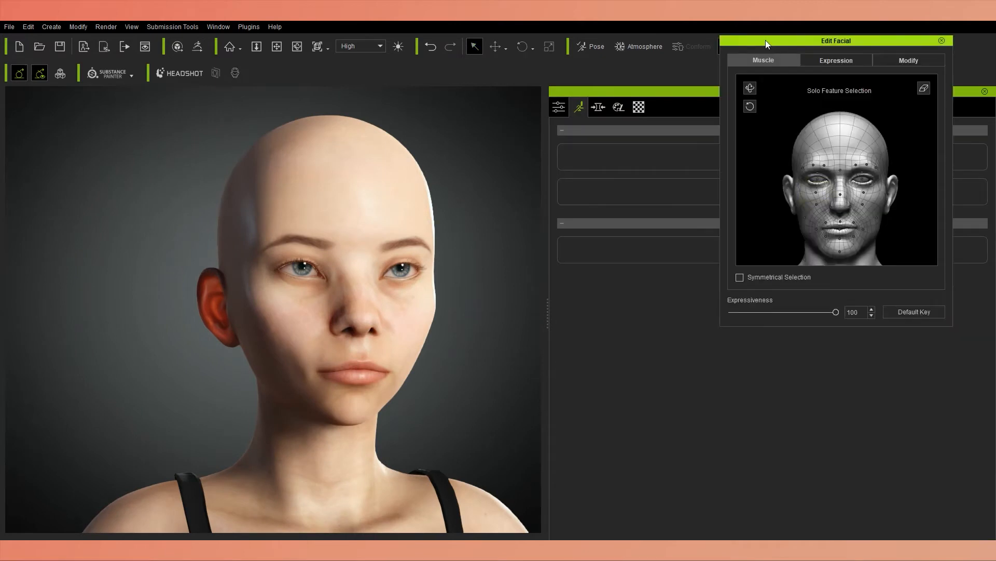
pyautogui.click(641, 217)
pyautogui.click(565, 270)
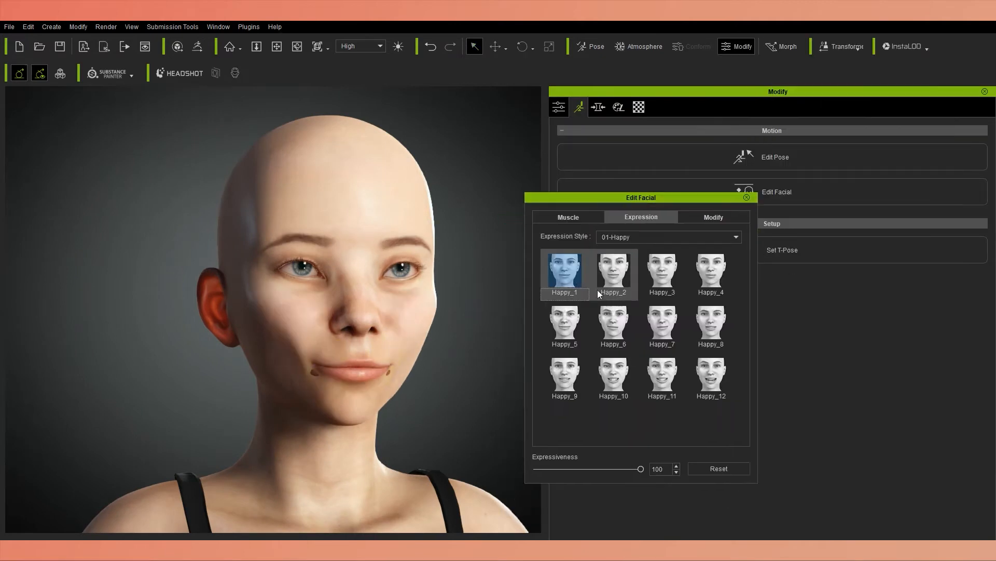
pyautogui.click(564, 322)
pyautogui.click(675, 371)
# Preview the Sad_2 expression and the Angry_5, Angry_7, Angry_9 and Angry_12 expressions.
pyautogui.click(609, 273)
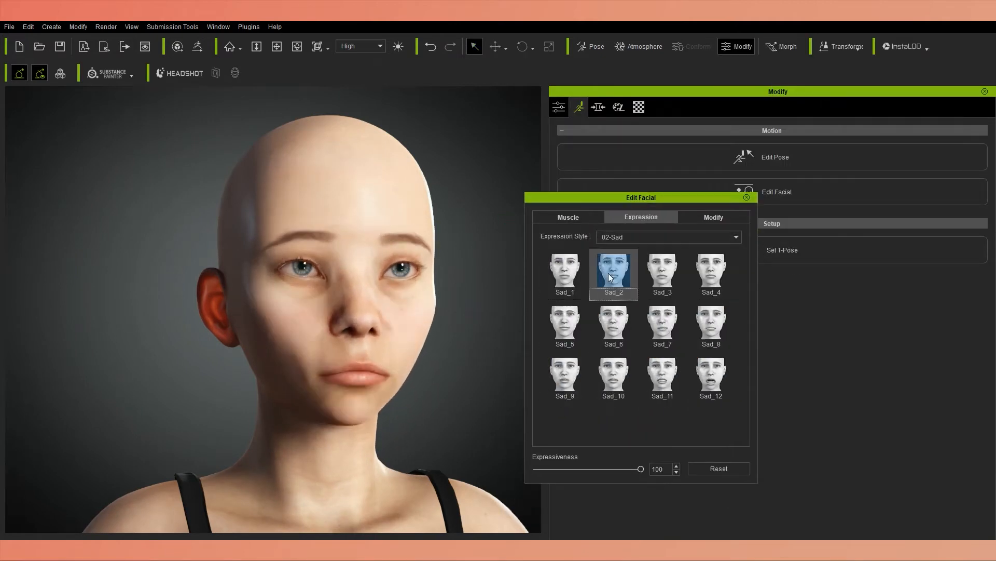
pyautogui.click(613, 271)
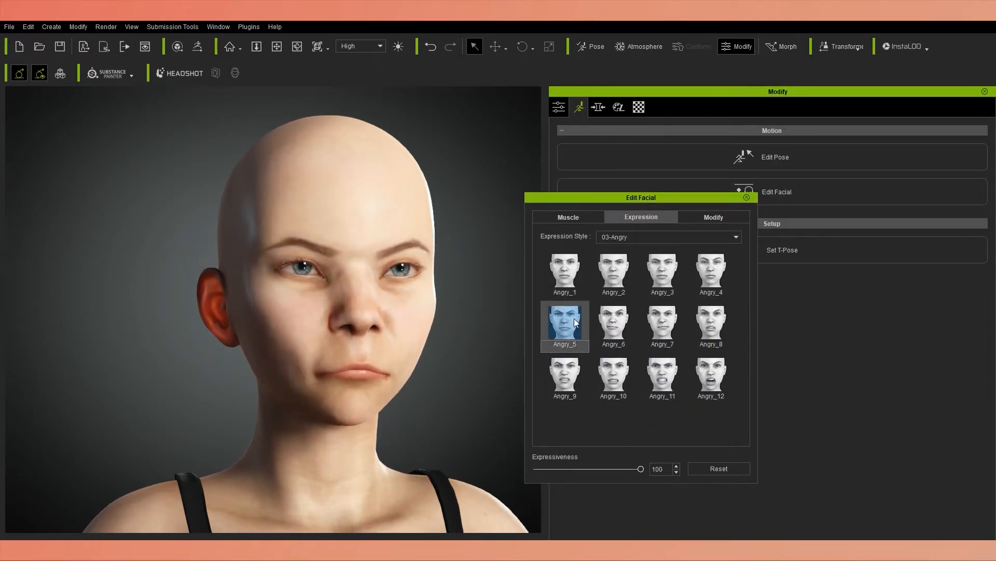
pyautogui.click(662, 322)
pyautogui.click(564, 374)
pyautogui.click(710, 374)
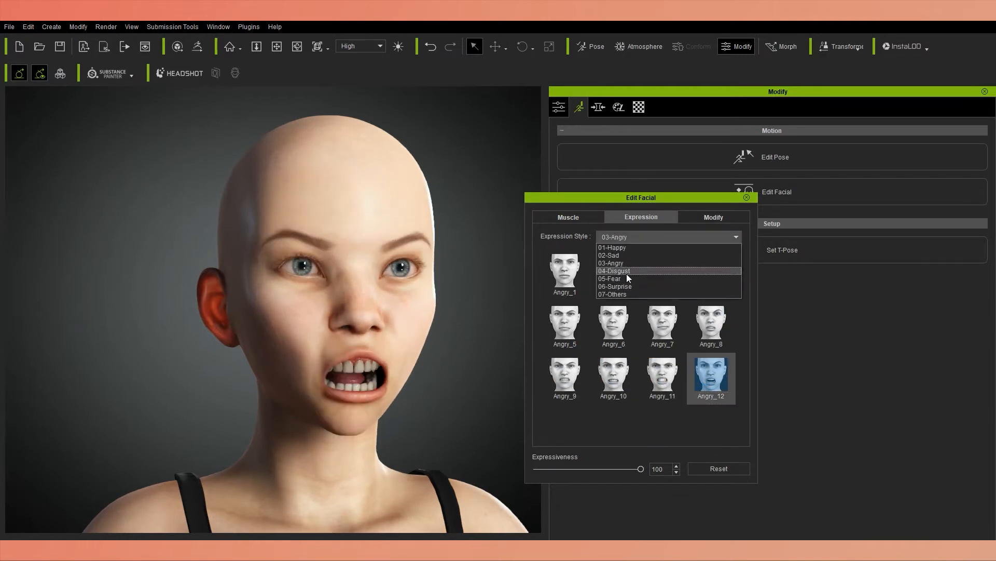
# Preview several expressions of the 04-Disgust style on the face.
pyautogui.click(627, 274)
pyautogui.click(576, 323)
pyautogui.click(617, 373)
pyautogui.click(708, 373)
# Preview the 05-Fear expressions Fear_1, Fear_6, Fear_9 and Fear_12.
pyautogui.click(670, 237)
pyautogui.click(623, 279)
pyautogui.click(574, 273)
pyautogui.click(615, 322)
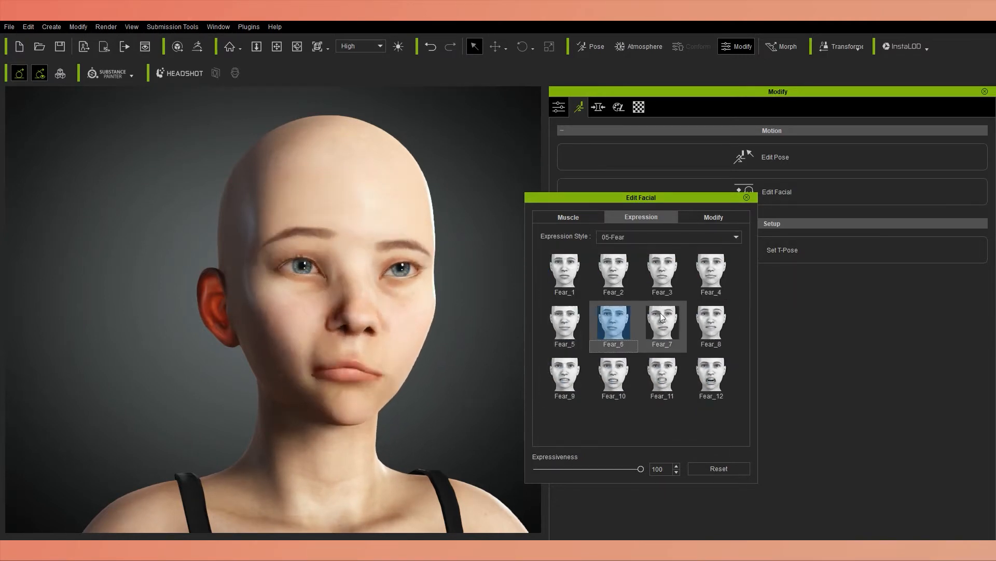
pyautogui.click(566, 373)
pyautogui.click(710, 373)
# Preview the 06-Surprise expressions Surprise_1, Surprise_5, Surprise_8, Surprise_11 and Surprise_12.
pyautogui.click(670, 238)
pyautogui.click(625, 289)
pyautogui.click(571, 273)
pyautogui.click(570, 321)
pyautogui.click(710, 322)
pyautogui.click(662, 373)
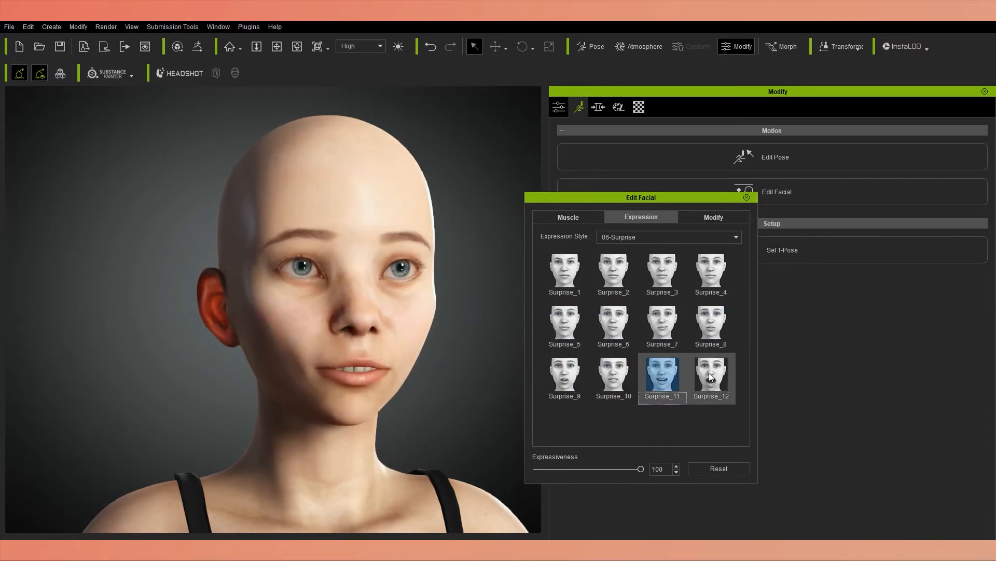
pyautogui.click(710, 378)
# Preview the 07-Others expressions, including All_1, All_2, Bite_2, Blow_1, Kiss_2, Wink_1 and Wink_2.
pyautogui.click(670, 237)
pyautogui.click(625, 297)
pyautogui.click(568, 273)
pyautogui.click(613, 275)
pyautogui.click(710, 272)
pyautogui.click(568, 323)
pyautogui.click(710, 322)
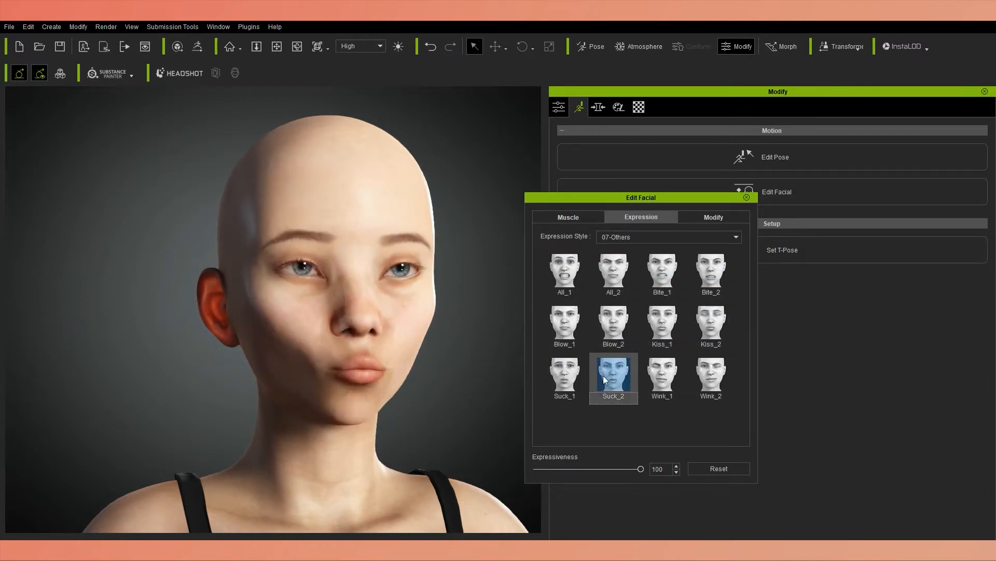
pyautogui.click(662, 373)
pyautogui.click(710, 374)
pyautogui.click(569, 272)
# Compare Happy_1 and Happy_12 with further Sad and Fear expressions to check how the mouth corners deform.
pyautogui.click(665, 238)
pyautogui.click(624, 248)
pyautogui.click(568, 273)
pyautogui.click(710, 375)
pyautogui.click(656, 237)
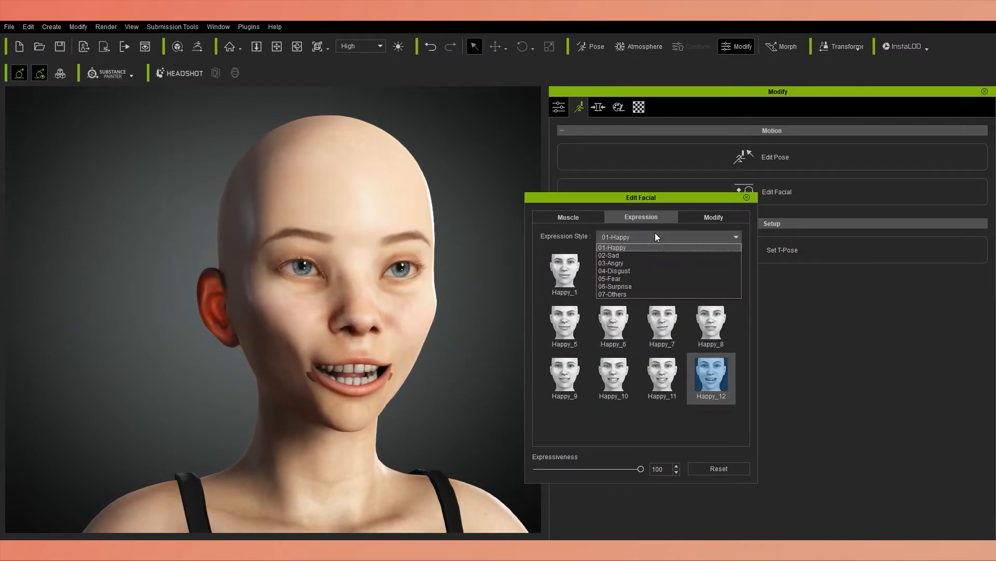
pyautogui.click(634, 254)
pyautogui.click(566, 373)
pyautogui.click(646, 238)
pyautogui.click(624, 281)
pyautogui.click(614, 272)
pyautogui.click(568, 323)
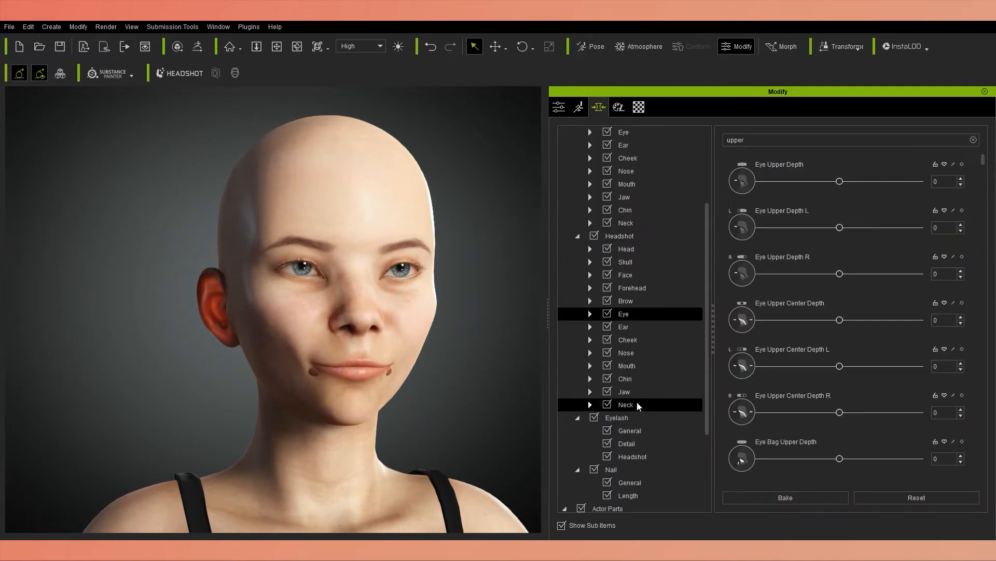
# Try the head's Teeth morphs, including Teeth Lower Scale Width at 100, and undo the changes.
pyautogui.click(627, 262)
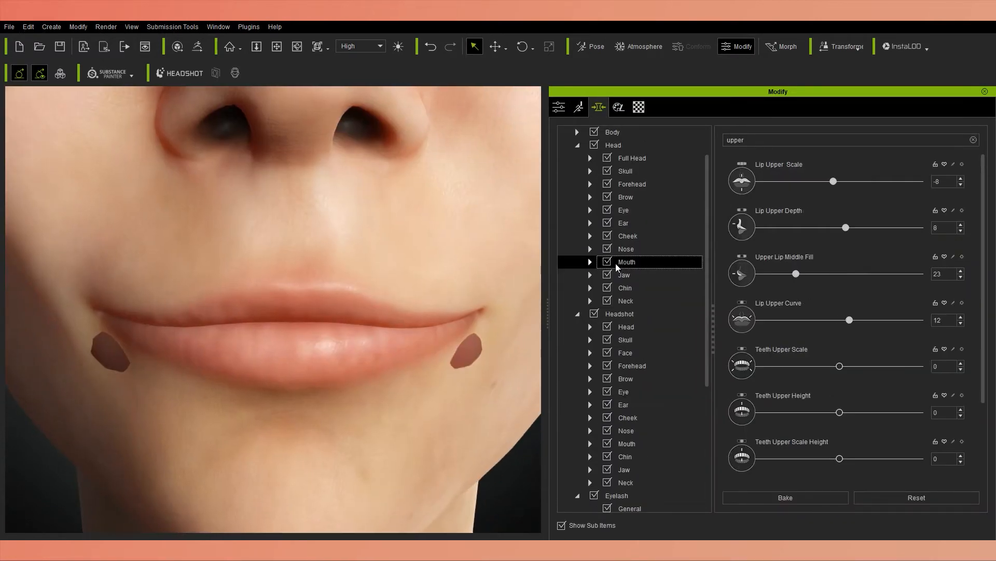
pyautogui.click(590, 262)
pyautogui.click(640, 312)
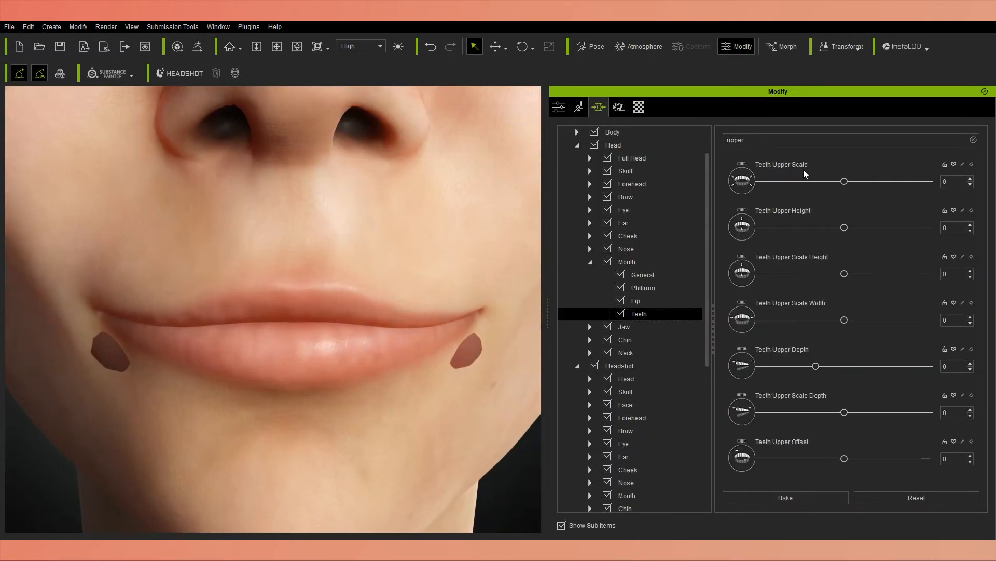
pyautogui.click(974, 140)
pyautogui.scroll(-3, 837, 426)
pyautogui.moveTo(837, 426); pyautogui.dragTo(943, 427)
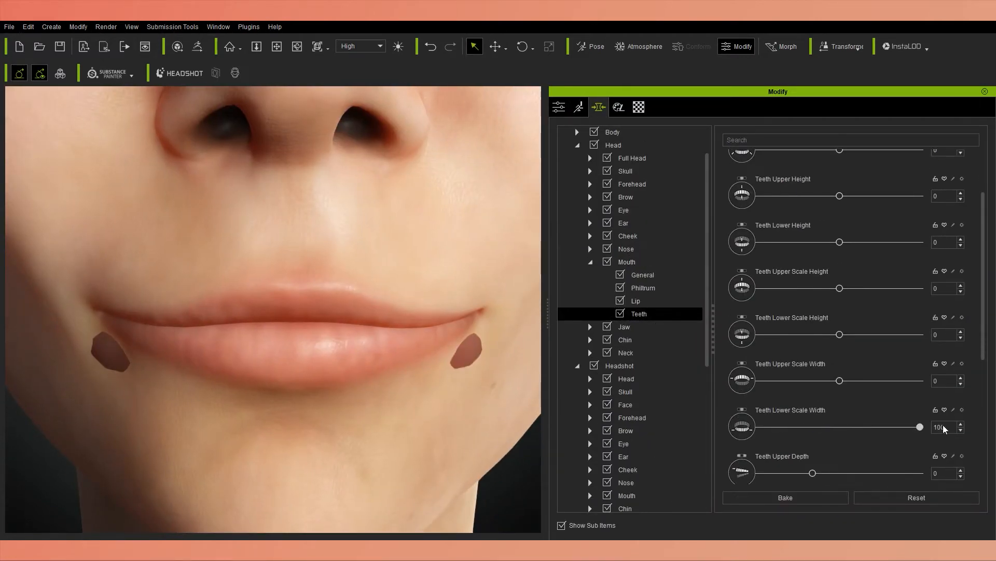
pyautogui.hotkey('ctrl', 'z')
pyautogui.scroll(2, 813, 348)
pyautogui.moveTo(840, 201); pyautogui.dragTo(922, 213)
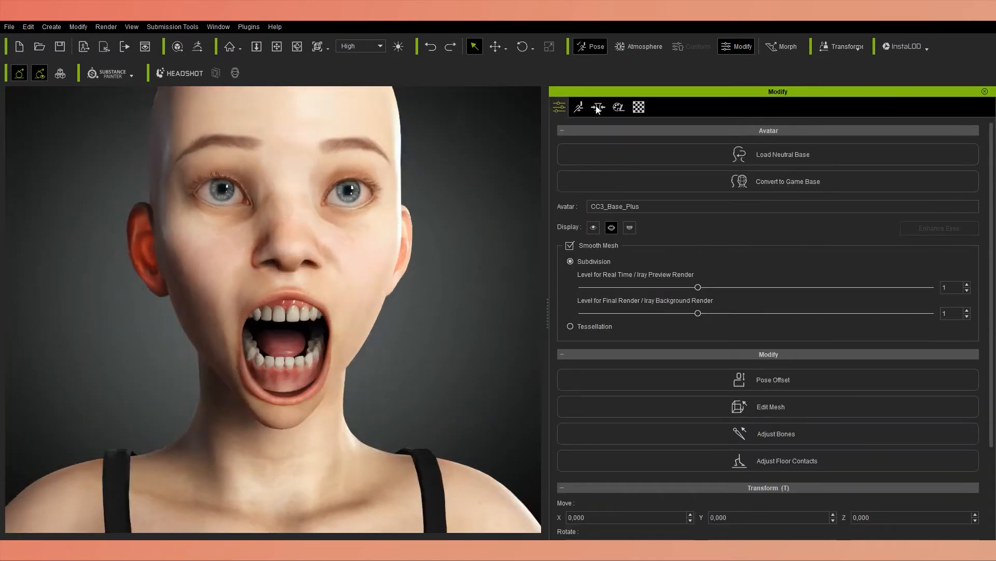
pyautogui.scroll(5, 293, 396)
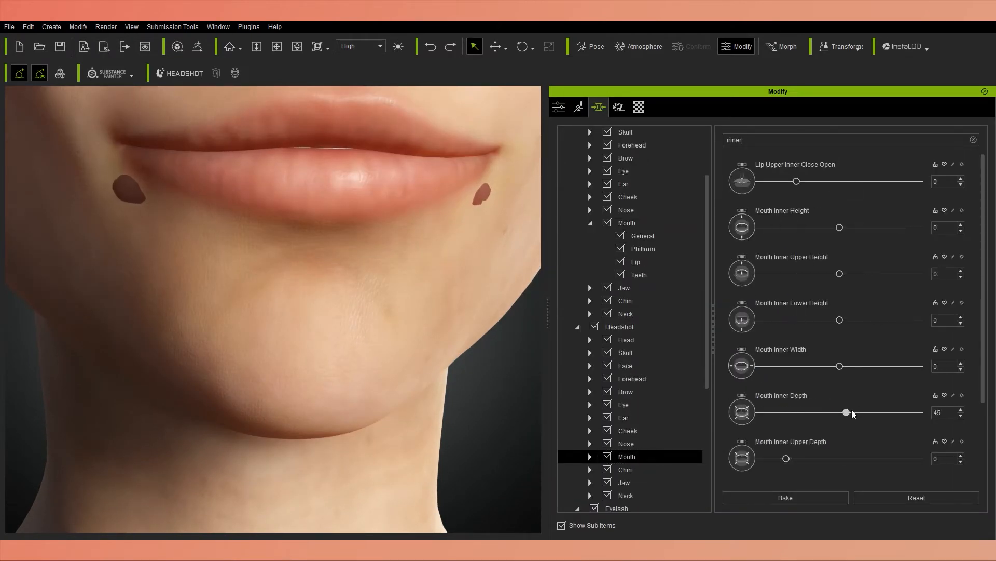
# Test the Headshot inner mouth depth morphs and set Mouth Inner Depth to 10.
pyautogui.moveTo(934, 413); pyautogui.dragTo(823, 412)
pyautogui.hotkey('ctrl', 'z')
pyautogui.scroll(-1, 794, 441)
pyautogui.moveTo(786, 453); pyautogui.dragTo(929, 447)
pyautogui.scroll(-1, 851, 448)
pyautogui.moveTo(786, 401); pyautogui.dragTo(836, 406)
pyautogui.moveTo(786, 309); pyautogui.dragTo(800, 309)
# Try stronger values on the remaining inner mouth morphs, undoing what does not help the mouth corners.
pyautogui.scroll(-1, 830, 415)
pyautogui.moveTo(839, 441); pyautogui.dragTo(972, 417)
pyautogui.hotkey('ctrl', 'z')
pyautogui.scroll(-1, 851, 442)
pyautogui.moveTo(840, 459); pyautogui.dragTo(928, 454)
pyautogui.moveTo(840, 413); pyautogui.dragTo(927, 414)
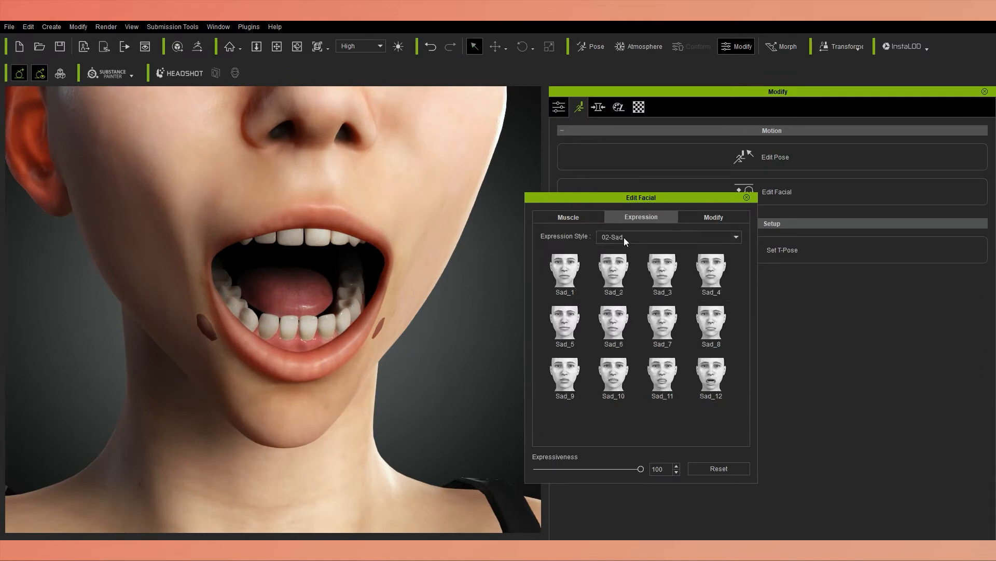
# Preview Happy_1, Happy_3 and Happy_9 on the opened mouth to inspect the skin beside the lips.
pyautogui.click(565, 270)
pyautogui.click(662, 270)
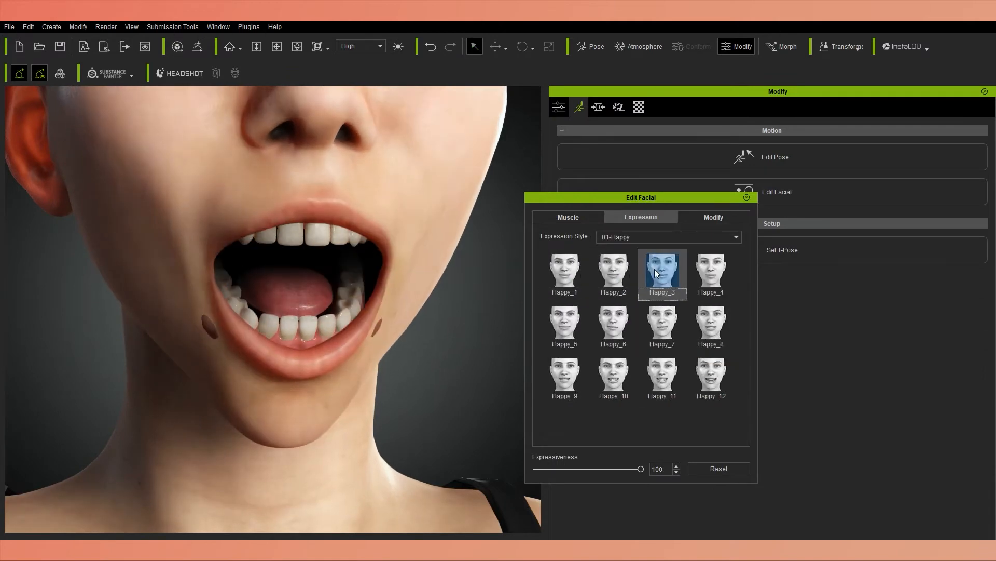
pyautogui.click(565, 374)
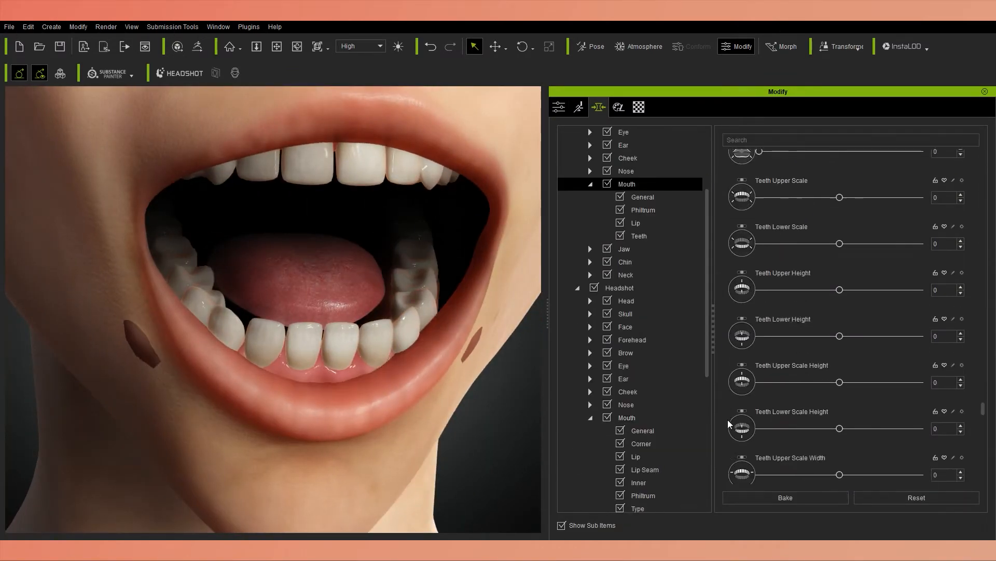
# Try the general Headshot Mouth morphs, including Mouth Under Depth at 59, and undo each change.
pyautogui.click(627, 417)
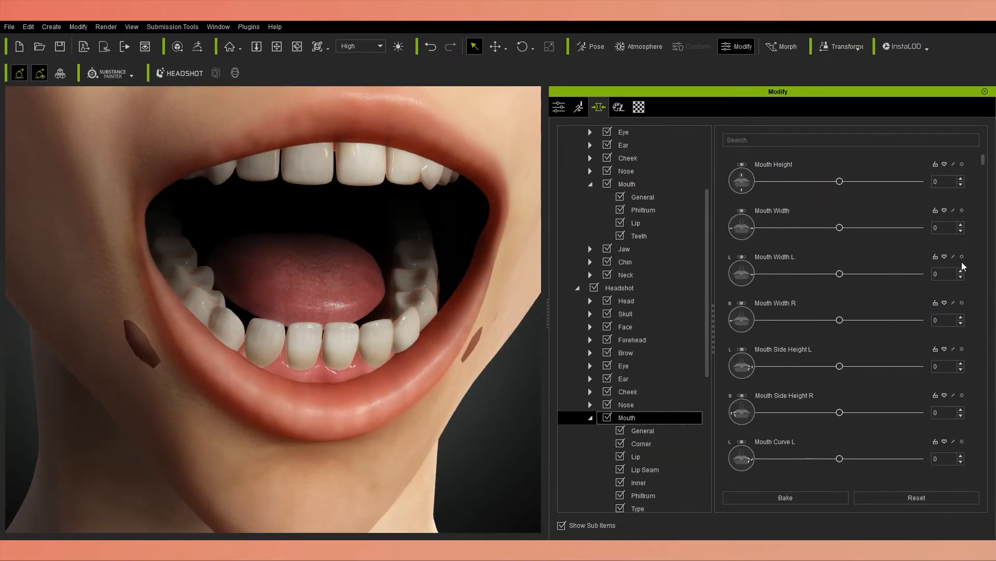
pyautogui.scroll(-5, 972, 256)
pyautogui.moveTo(840, 409); pyautogui.dragTo(780, 410)
pyautogui.hotkey('ctrl', 'z')
pyautogui.scroll(-2, 973, 401)
pyautogui.moveTo(839, 398); pyautogui.dragTo(888, 398)
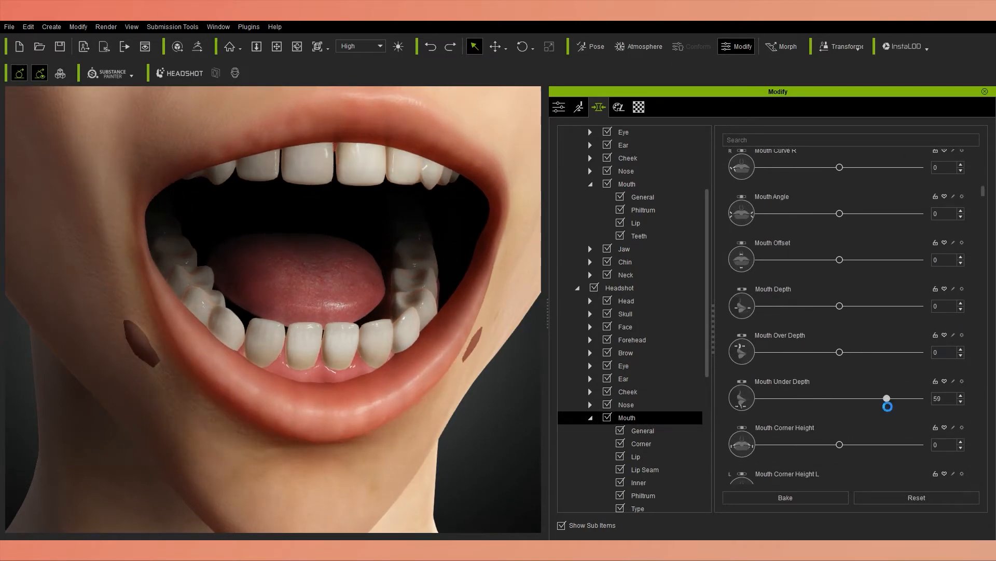
pyautogui.hotkey('ctrl', 'z')
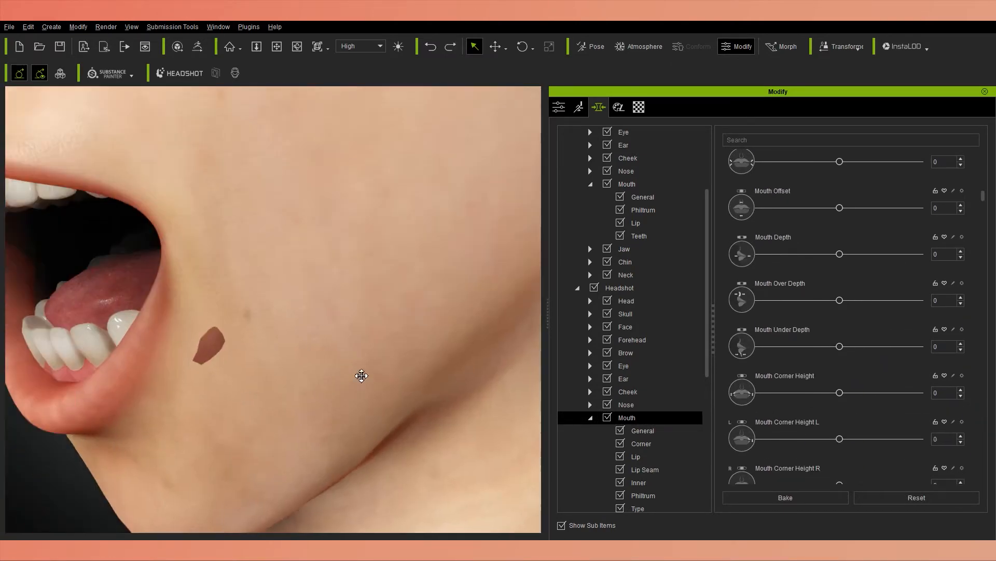
# Set Mouth Corner Under Depth L to 45 and Mouth Corner Under Depth R to 77.
pyautogui.scroll(-2, 976, 405)
pyautogui.scroll(-5, 977, 406)
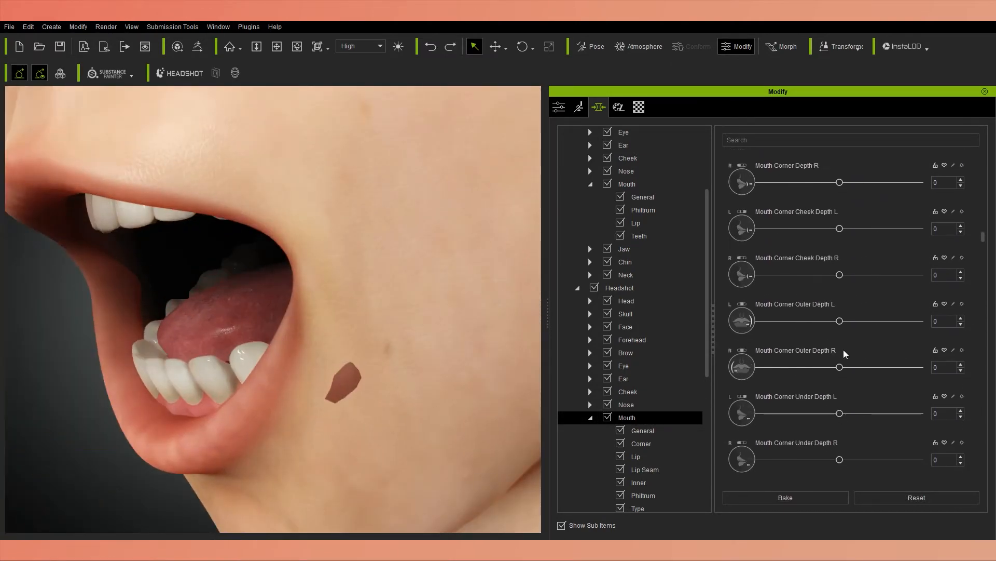
pyautogui.moveTo(839, 414); pyautogui.dragTo(876, 413)
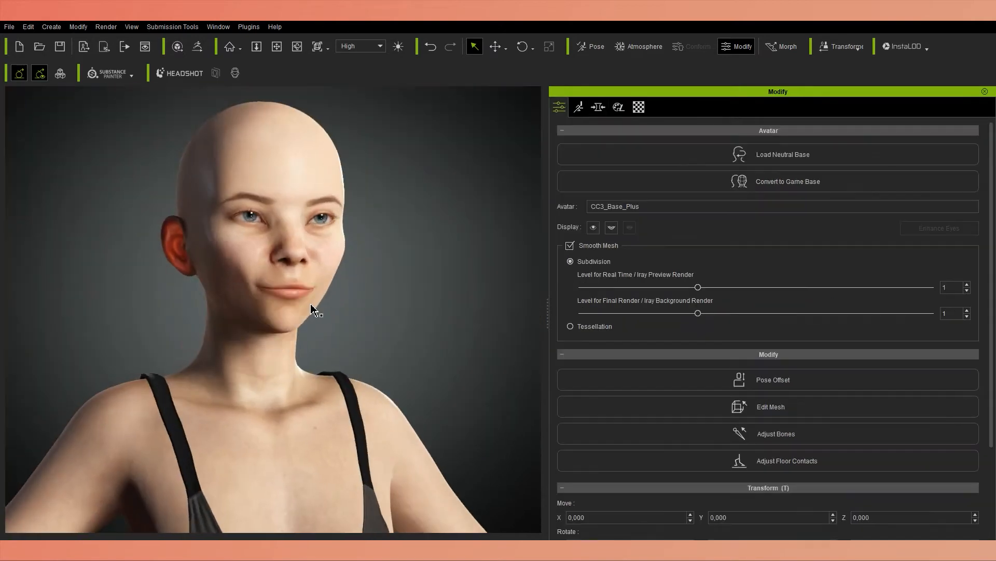
# Open the facial expression presets to check the face at rest, and return to the morph sliders.
pyautogui.click(579, 106)
pyautogui.click(761, 192)
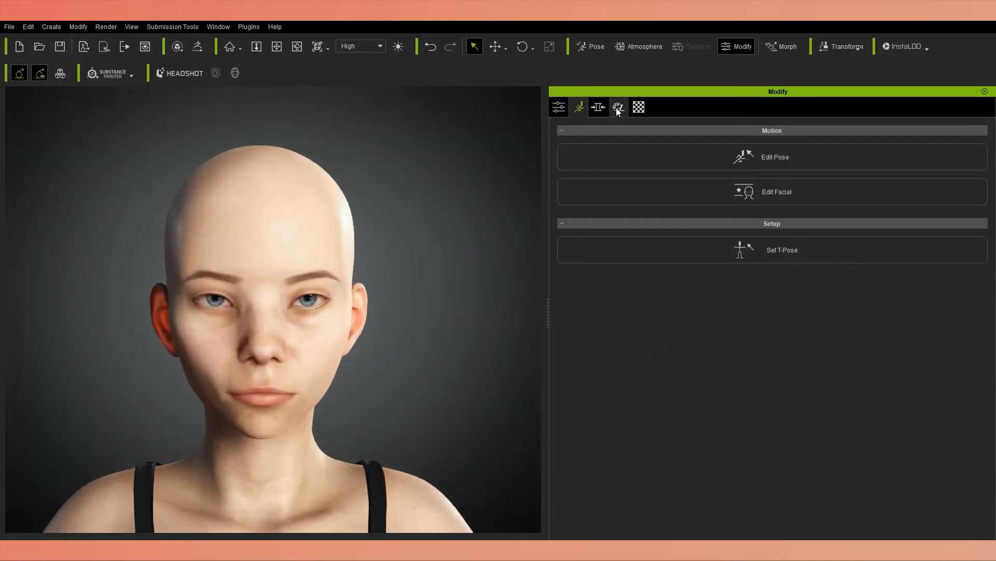
pyautogui.click(598, 107)
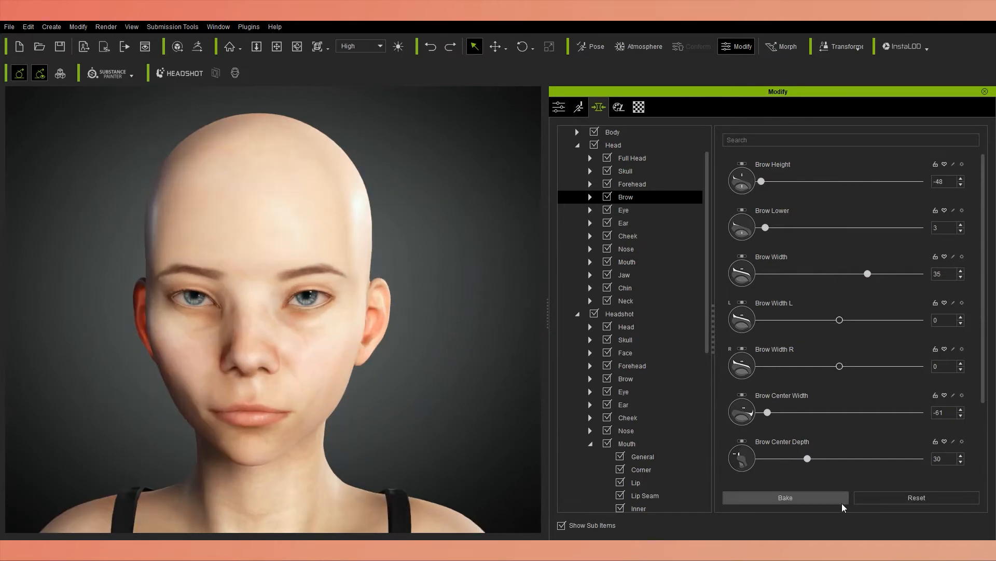
# Try a lower Brow Width and undo it, and fine-tune the other brow morphs of the head.
pyautogui.moveTo(868, 273); pyautogui.dragTo(736, 286)
pyautogui.hotkey('ctrl', 'z')
pyautogui.moveTo(760, 412)
pyautogui.mouseDown()
pyautogui.moveTo(956, 405)
pyautogui.moveTo(773, 413)
pyautogui.mouseUp()
pyautogui.scroll(-1, 971, 394)
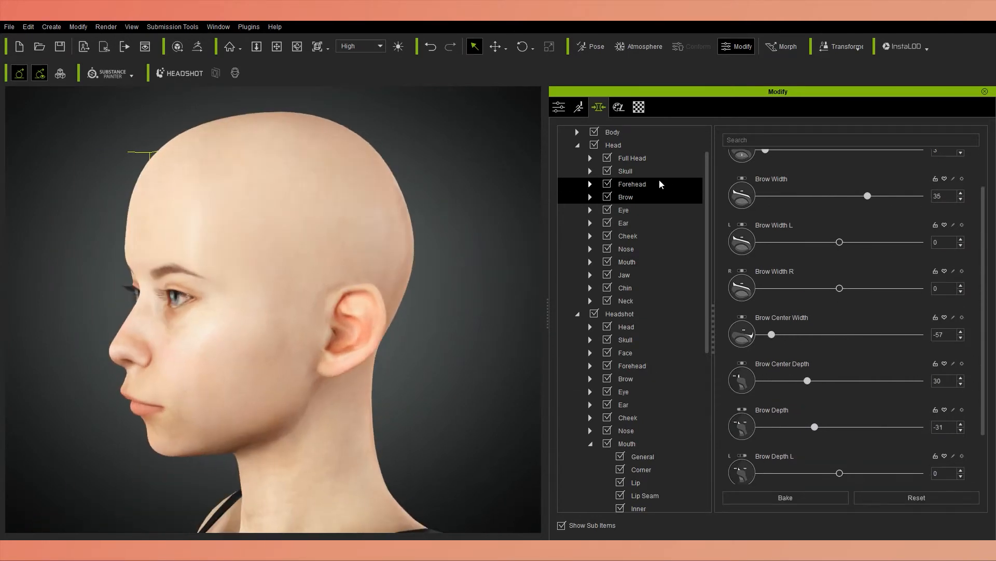
# Reshape the forehead with Forehead Curve at -48, Forehead Round at 13 and Forehead Outer Scale at -11.
pyautogui.click(632, 184)
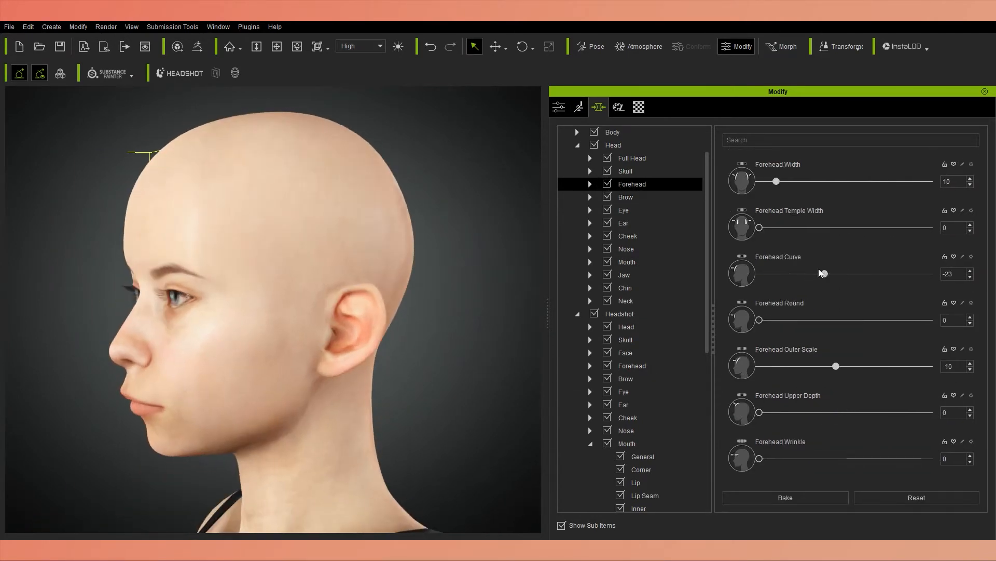
pyautogui.moveTo(795, 319); pyautogui.dragTo(787, 322)
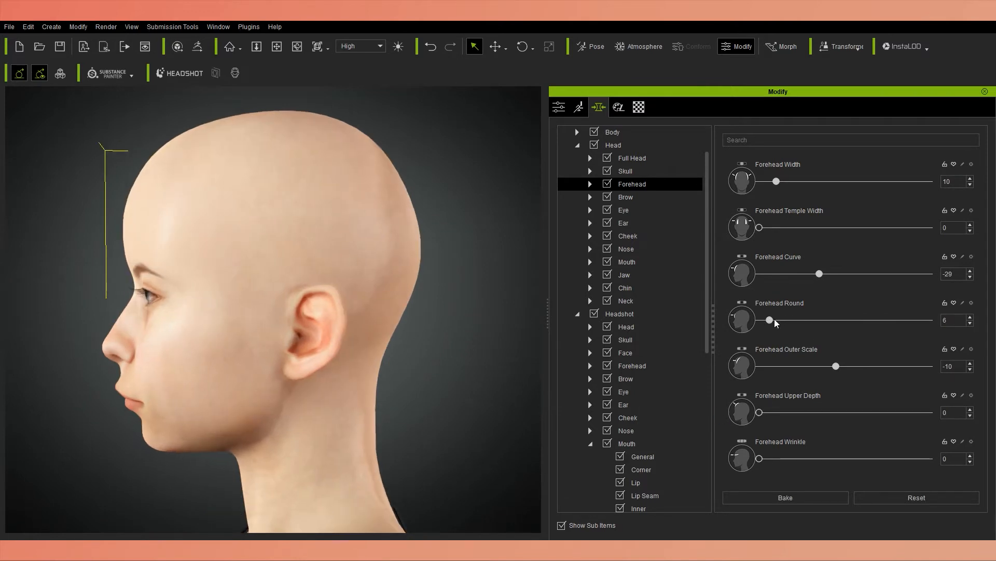
pyautogui.moveTo(780, 274); pyautogui.dragTo(803, 273)
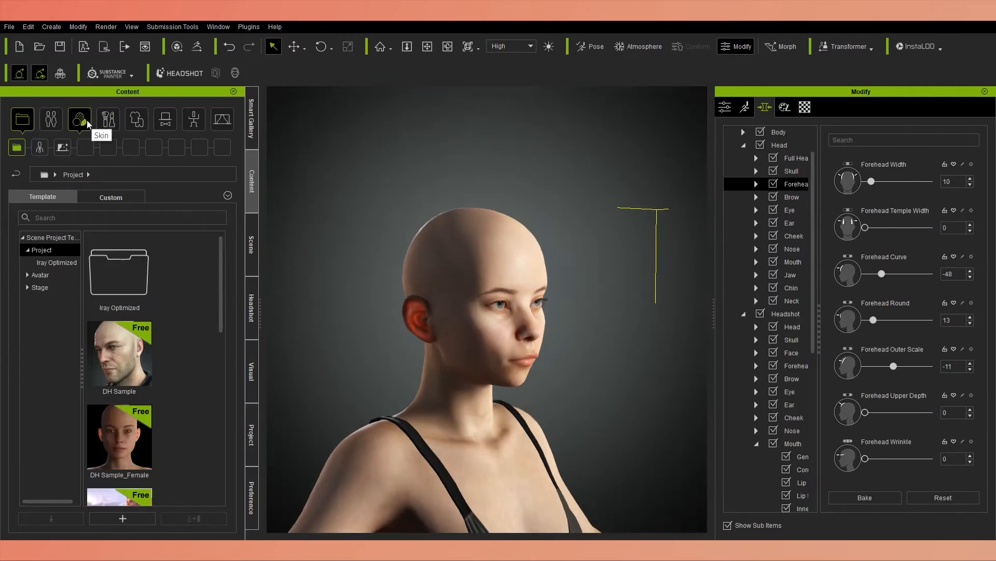
# Apply the Short Hair template from the actor hair library to the character's head.
pyautogui.click(54, 126)
pyautogui.click(108, 147)
pyautogui.scroll(-8, 178, 324)
pyautogui.moveTo(121, 379); pyautogui.dragTo(447, 263)
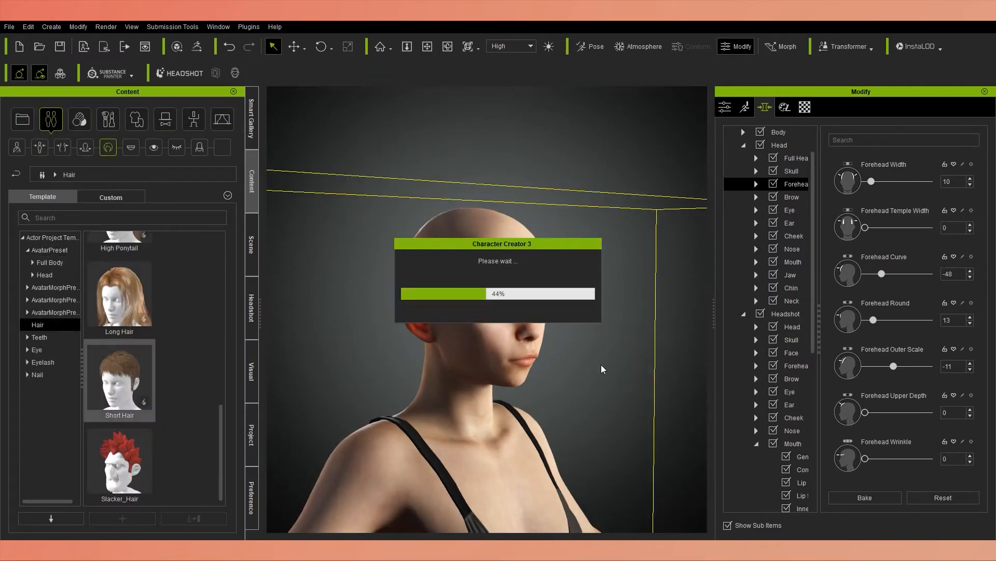
# Inspect the short hair on the head from the front and delete it from the character.
pyautogui.scroll(5, 625, 356)
pyautogui.moveTo(626, 356); pyautogui.dragTo(478, 317, button='right')
pyautogui.click(120, 379)
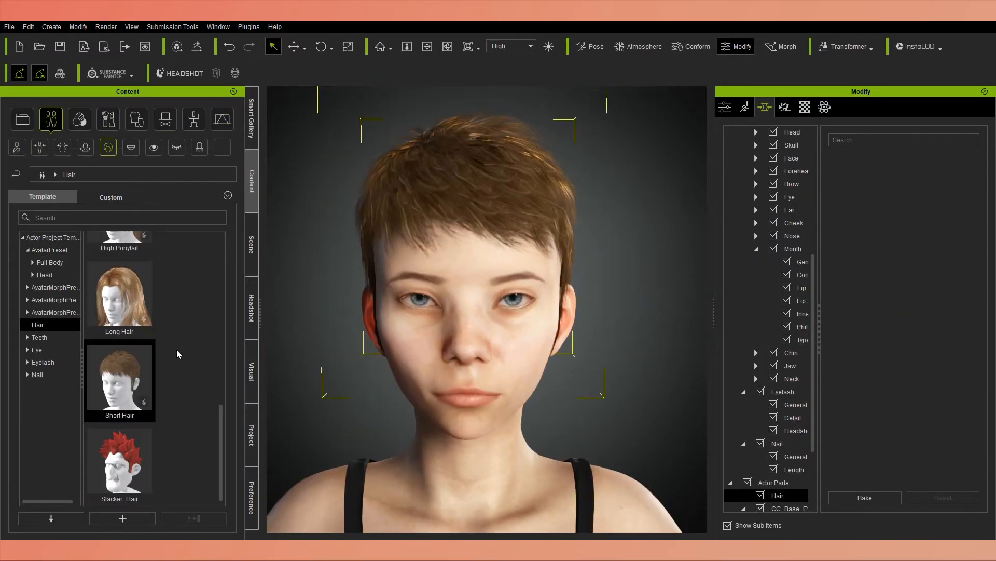
pyautogui.click(322, 316)
pyautogui.moveTo(333, 306); pyautogui.dragTo(332, 280, button='right')
pyautogui.click(447, 256)
pyautogui.press('Delete')
# Try the Long Hair and Bun templates on the character, removing each one after viewing it.
pyautogui.moveTo(119, 295); pyautogui.dragTo(340, 272)
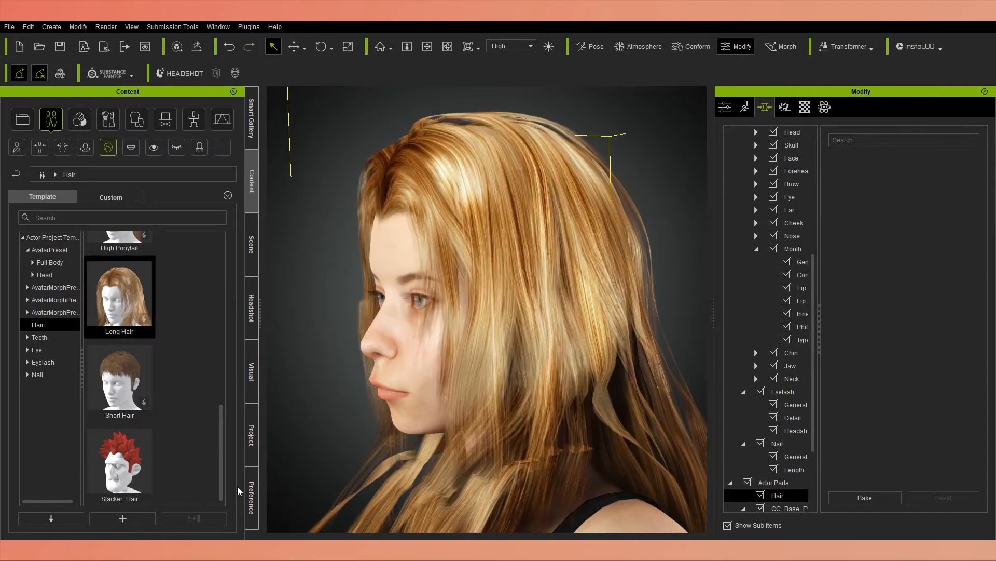
pyautogui.scroll(-5, 364, 327)
pyautogui.moveTo(363, 327); pyautogui.dragTo(519, 254, button='right')
pyautogui.press('Delete')
pyautogui.scroll(8, 189, 329)
pyautogui.moveTo(119, 272); pyautogui.dragTo(374, 300)
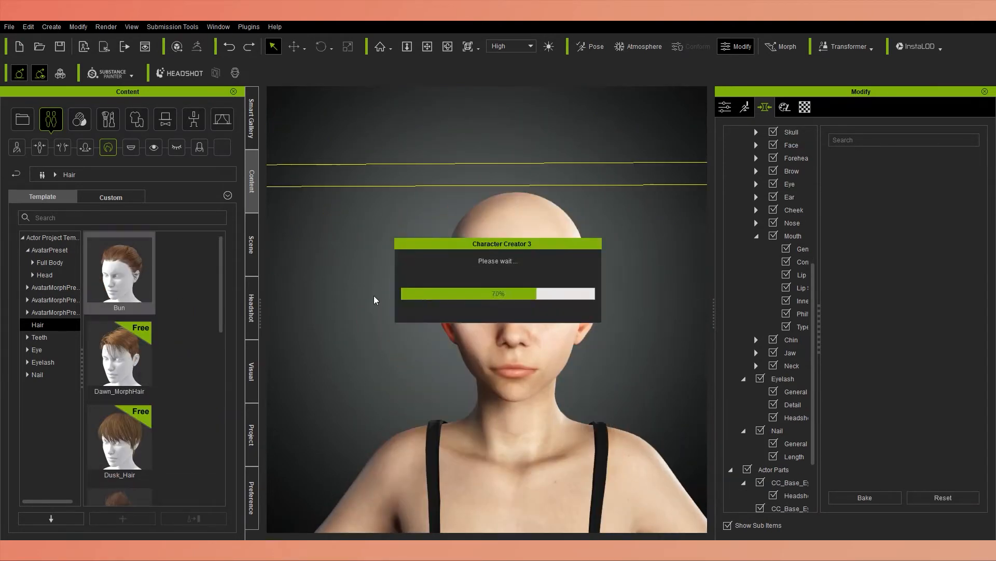
pyautogui.moveTo(540, 338); pyautogui.dragTo(579, 365, button='right')
pyautogui.press('Delete')
# Set the Headshot chin morphs Chin Height to 11, Chin Upper Height to -18 and Chin Crease Height to -34.
pyautogui.scroll(5, 494, 342)
pyautogui.moveTo(494, 342); pyautogui.dragTo(381, 283, button='right')
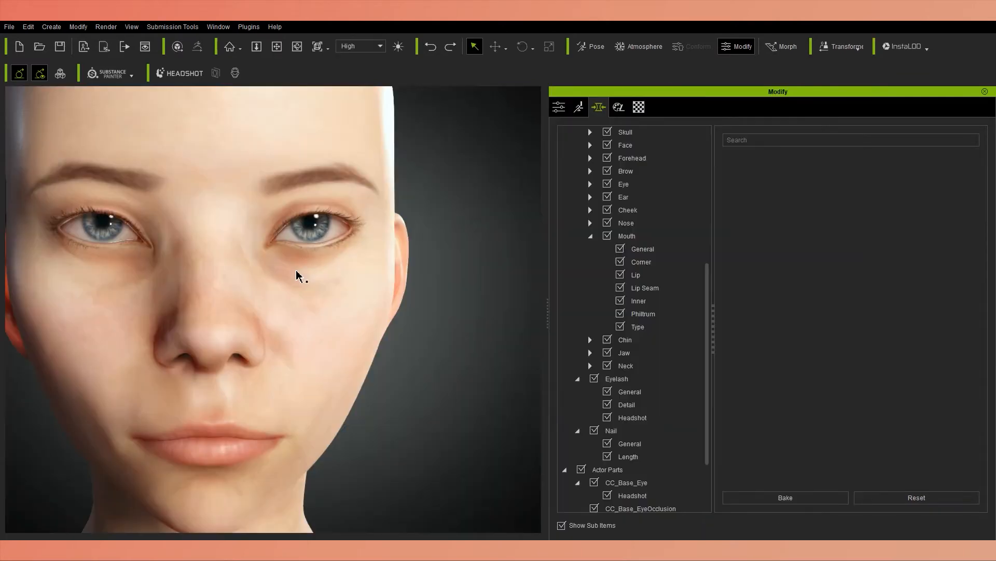
pyautogui.scroll(-6, 306, 290)
pyautogui.moveTo(318, 309); pyautogui.dragTo(398, 325, button='right')
pyautogui.moveTo(104, 346); pyautogui.dragTo(225, 396, button='right')
pyautogui.scroll(5, 182, 381)
pyautogui.moveTo(138, 369); pyautogui.dragTo(90, 437, button='right')
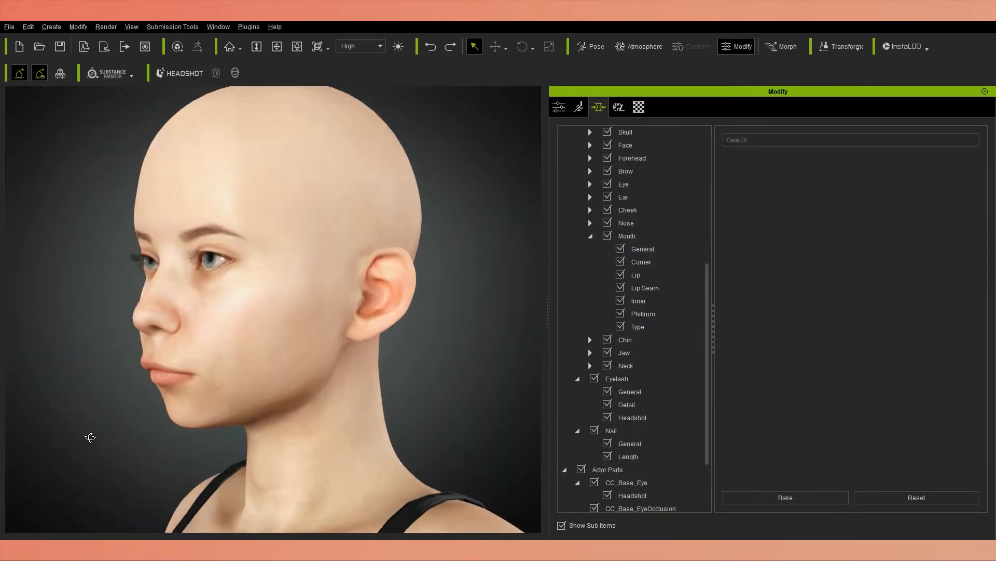
pyautogui.click(625, 339)
pyautogui.moveTo(839, 181); pyautogui.dragTo(784, 182)
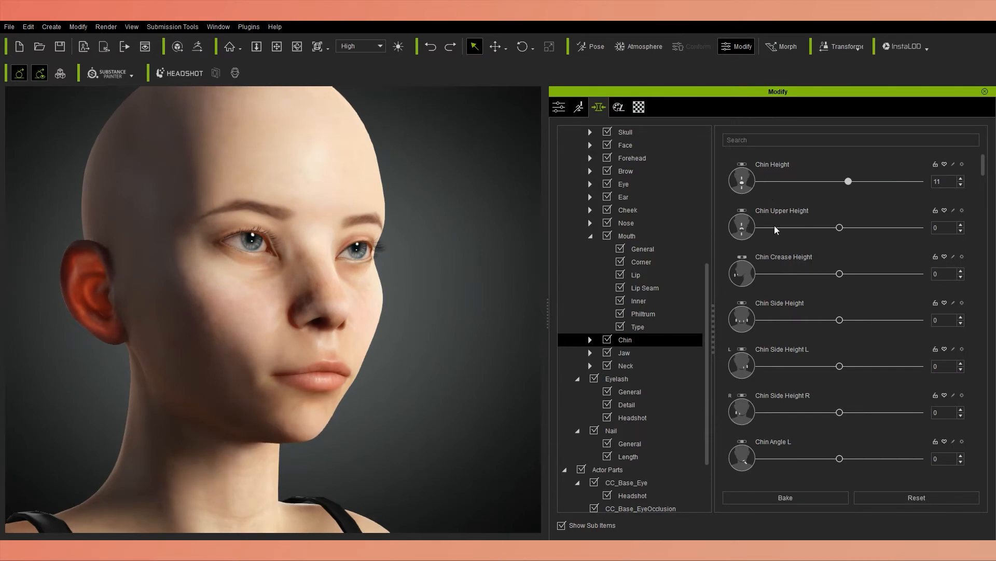
pyautogui.moveTo(776, 230); pyautogui.dragTo(817, 235)
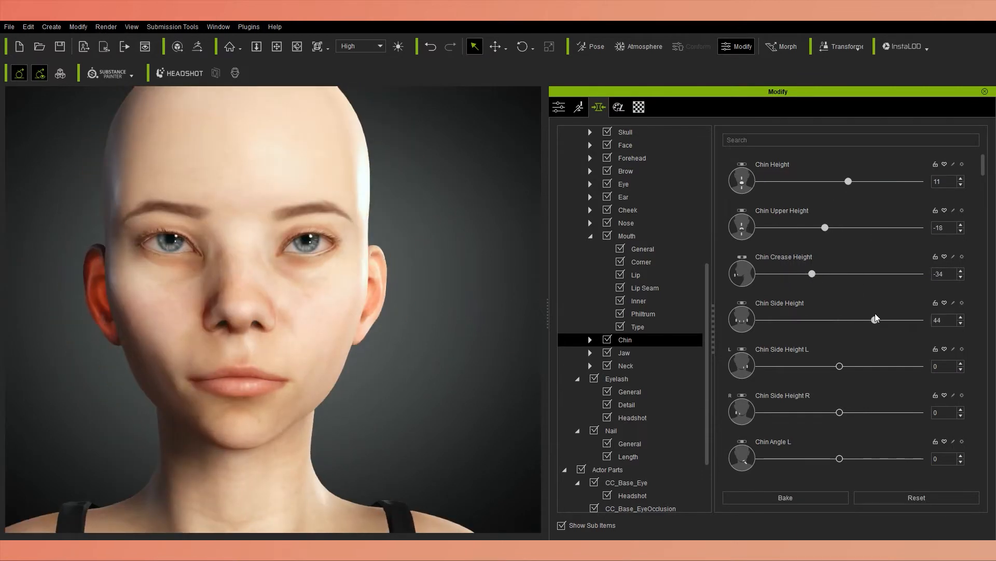
# Set Chin Side Height to -41, Chin Width to 25, Chin Depth to -18 and Chin Upper Height to 40.
pyautogui.scroll(-2, 821, 429)
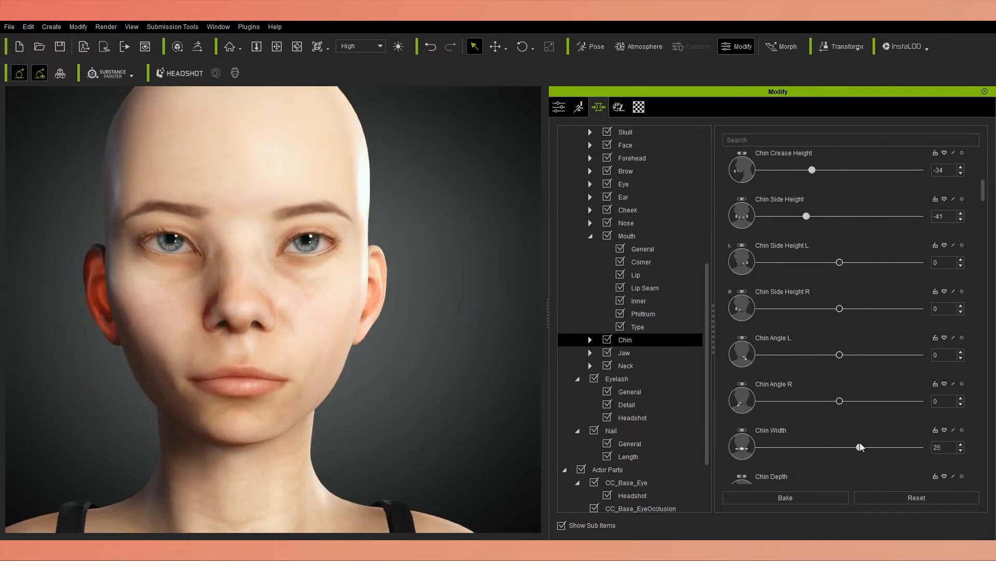
pyautogui.scroll(-3, 779, 398)
pyautogui.moveTo(839, 415)
pyautogui.mouseDown()
pyautogui.moveTo(862, 414)
pyautogui.moveTo(853, 414)
pyautogui.mouseUp()
pyautogui.scroll(6, 830, 363)
pyautogui.moveTo(825, 201); pyautogui.dragTo(876, 202)
pyautogui.scroll(-4, 832, 463)
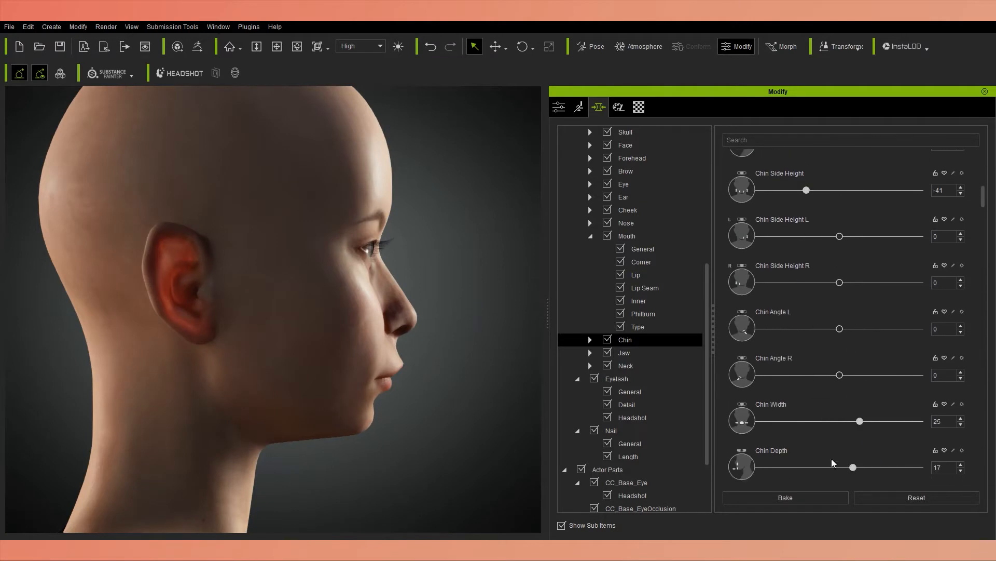
pyautogui.moveTo(853, 467); pyautogui.dragTo(825, 467)
pyautogui.moveTo(477, 398); pyautogui.dragTo(322, 397, button='right')
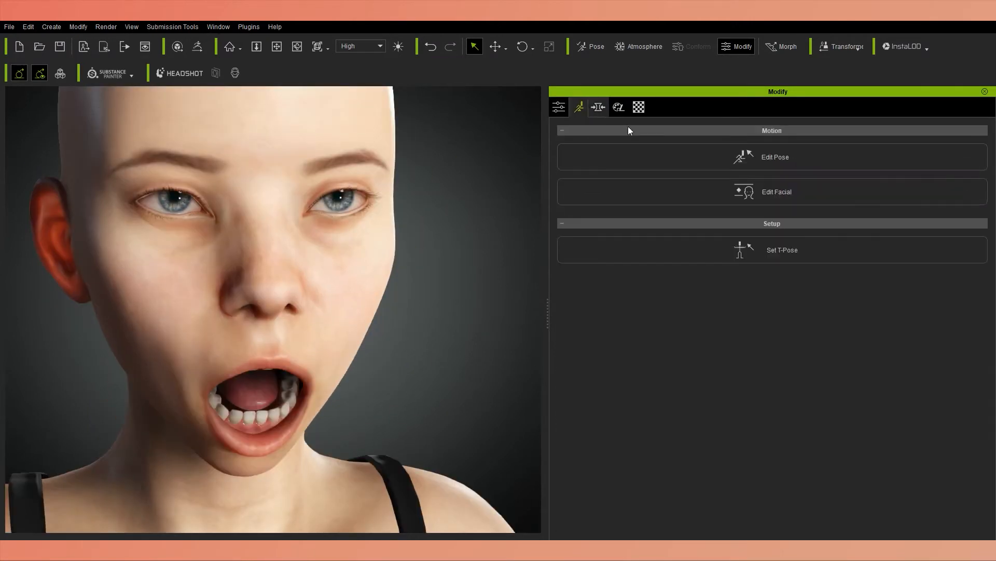
# Set the chin morphs Height to 58, Side Depth to -40, Outer Depth to -14, Over Depth to -37, Upper Define to -24 and Upper Depth to 45.
pyautogui.click(743, 190)
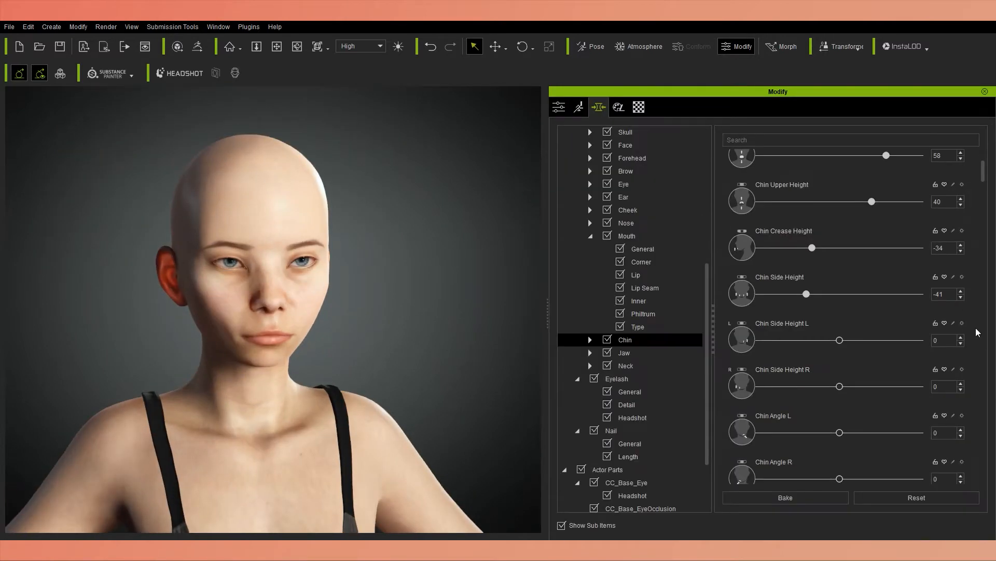
pyautogui.scroll(-5, 970, 328)
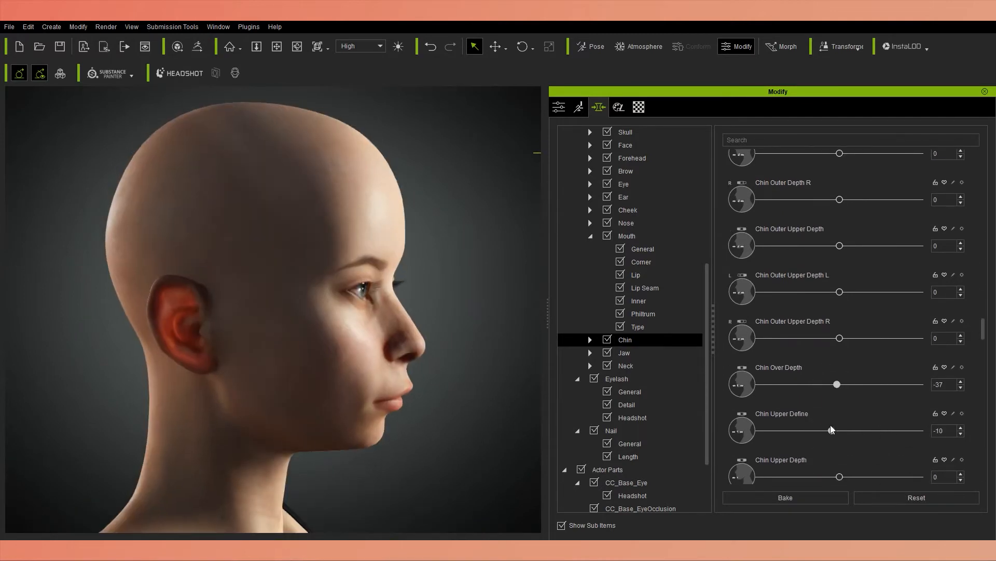
pyautogui.scroll(-3, 832, 429)
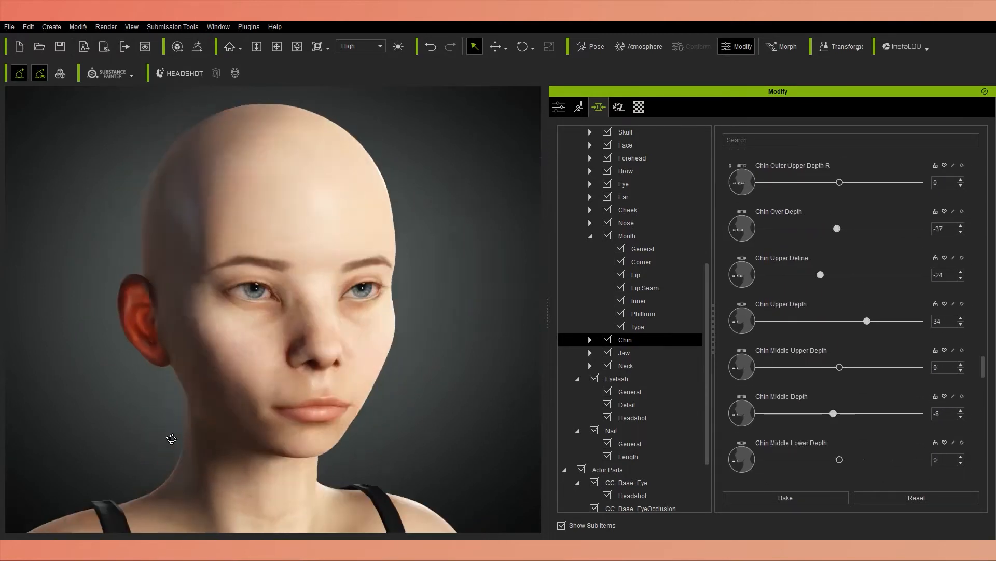
# Set Chin Middle Depth to -8 and Chin Lower Define to -48, and undo the trial changes to Chin Lower Depth A and B.
pyautogui.scroll(-6, 831, 312)
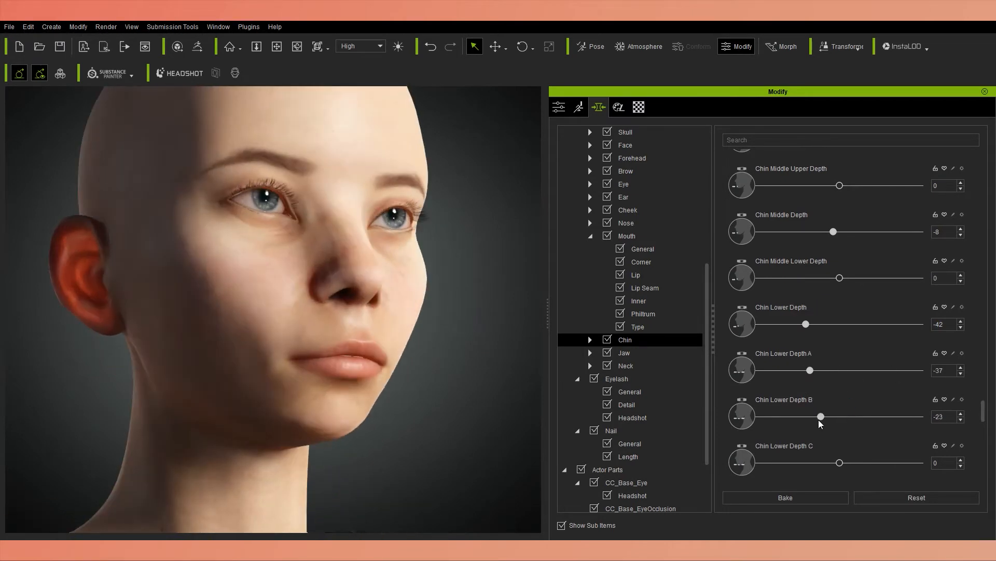
pyautogui.hotkey('ctrl', 'z')
pyautogui.hotkey('ctrl', 'z')
pyautogui.scroll(-2, 974, 421)
pyautogui.moveTo(839, 410); pyautogui.dragTo(801, 421)
pyautogui.hotkey('ctrl', 'z')
pyautogui.scroll(-5, 975, 414)
pyautogui.scroll(-1, 802, 421)
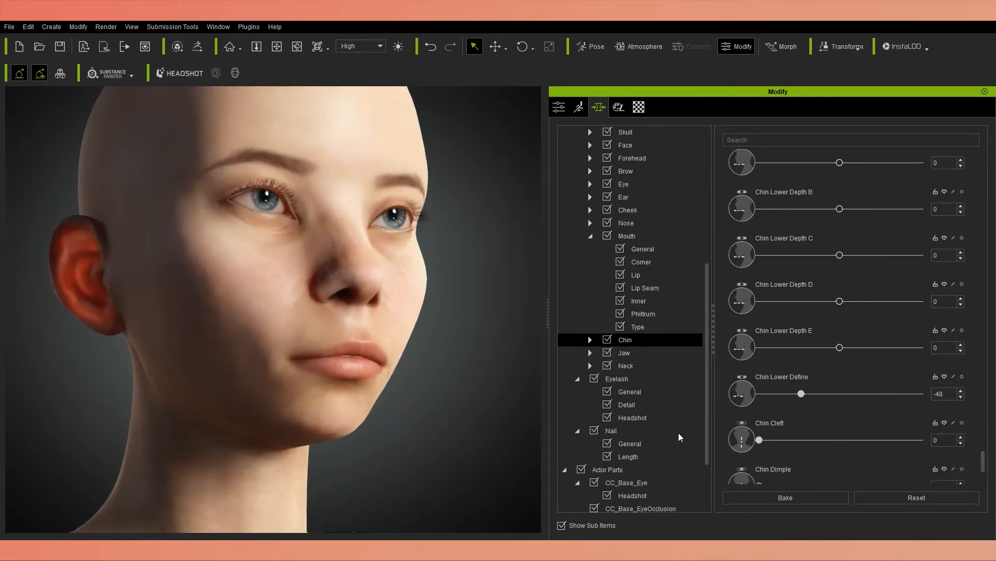
# In the Head group's chin morphs, set Chin Depth A to -5, Chin Depth B to 14, Chin Define to 11 and Chin Crease to 29.
pyautogui.scroll(5, 635, 370)
pyautogui.click(650, 273)
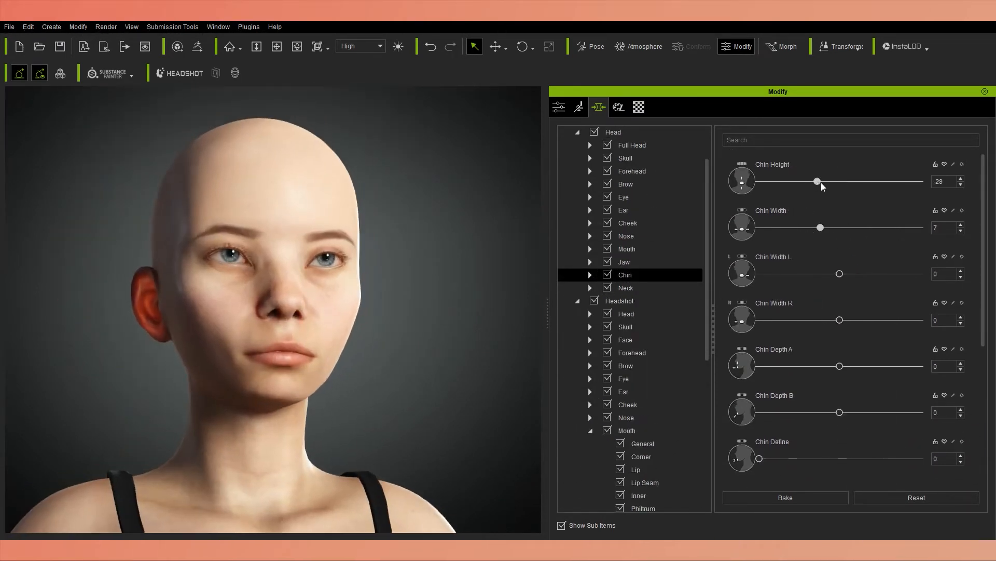
pyautogui.moveTo(818, 181); pyautogui.dragTo(823, 181)
pyautogui.moveTo(840, 366); pyautogui.dragTo(832, 366)
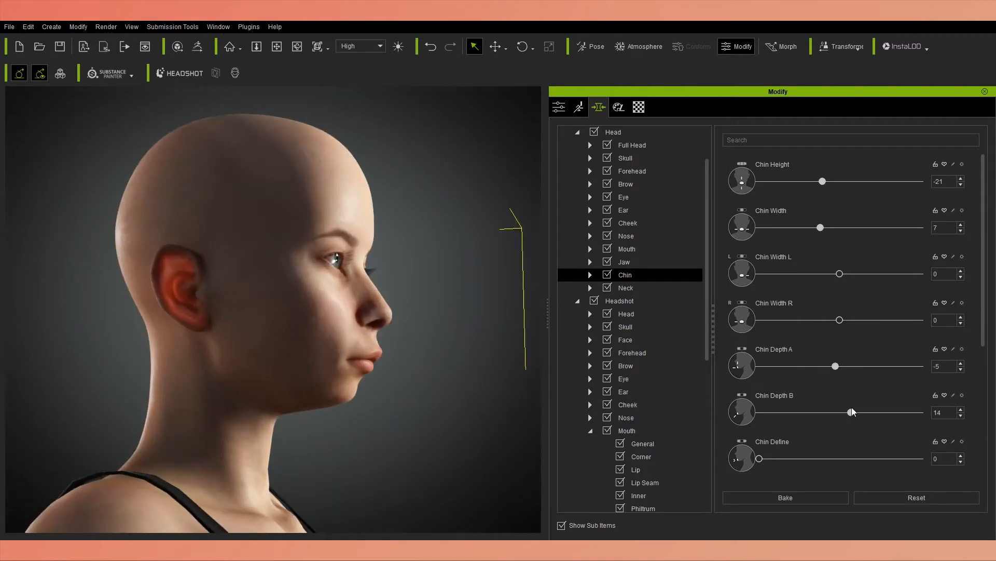
pyautogui.moveTo(759, 458); pyautogui.dragTo(777, 458)
pyautogui.scroll(-4, 807, 426)
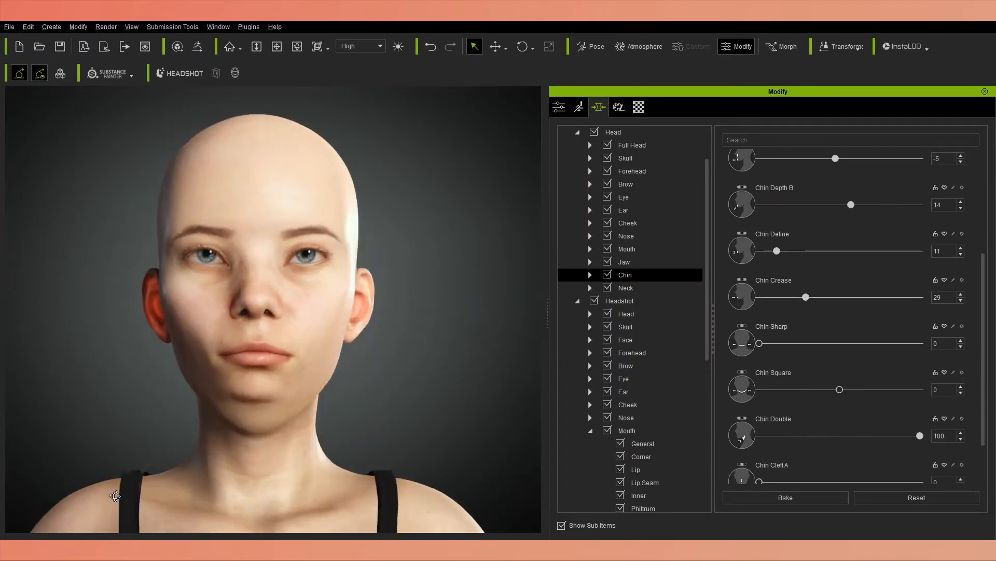
# Apply a wide-open mouth expression and adjust the Headshot Chin Upper Depth and the mouth's Teeth Lower Depth.
pyautogui.scroll(-2, 830, 363)
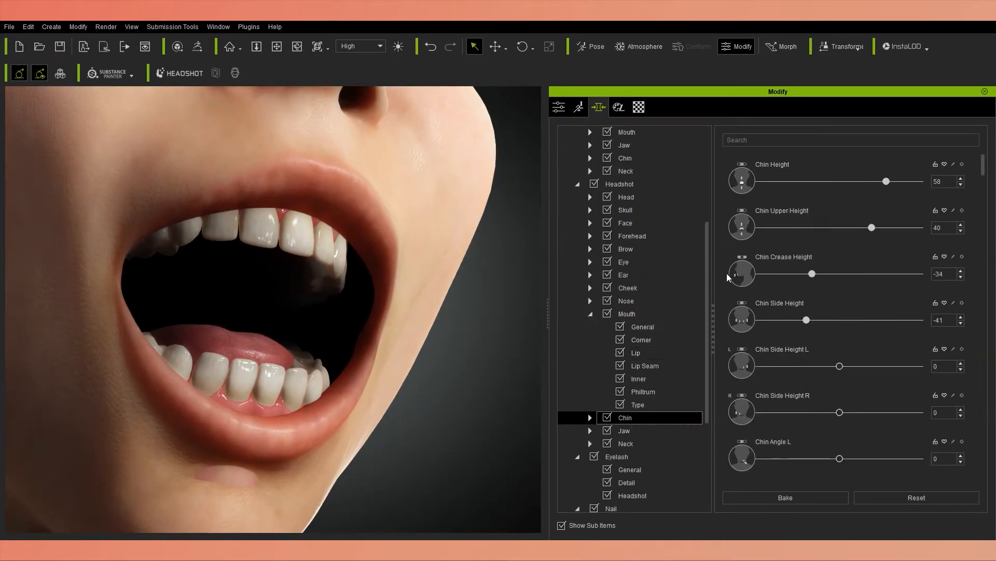
pyautogui.scroll(-10, 728, 277)
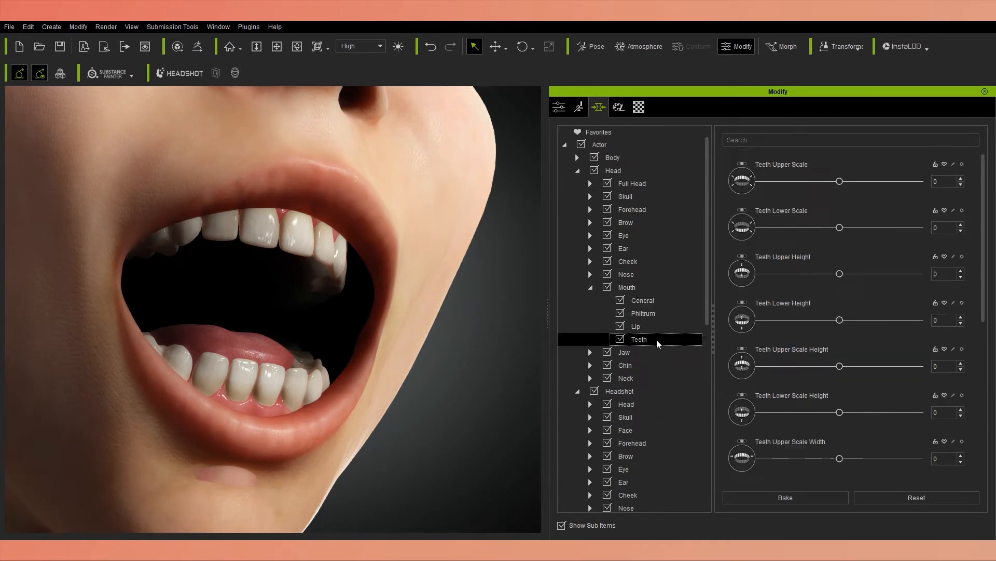
pyautogui.scroll(-1, 823, 438)
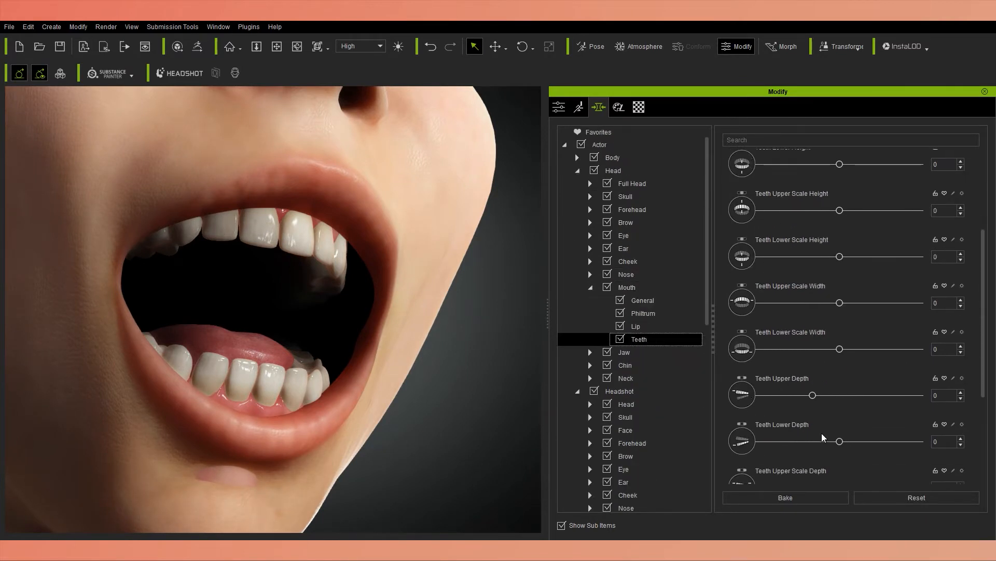
pyautogui.moveTo(839, 441); pyautogui.dragTo(842, 441)
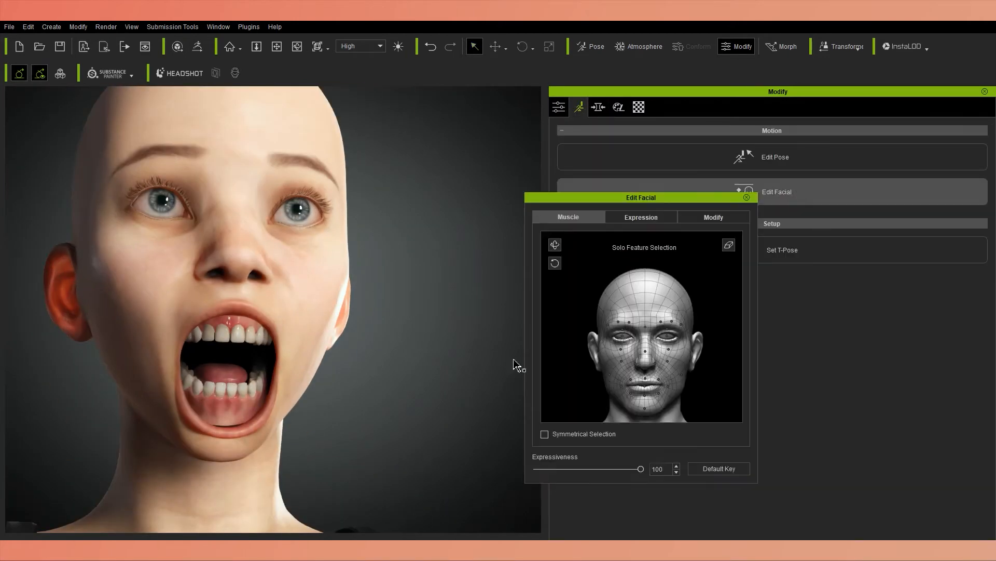
# Preview the 06-Surprise style and a teeth-baring facial expression, and search the morphs for "depth".
pyautogui.click(641, 217)
pyautogui.click(669, 237)
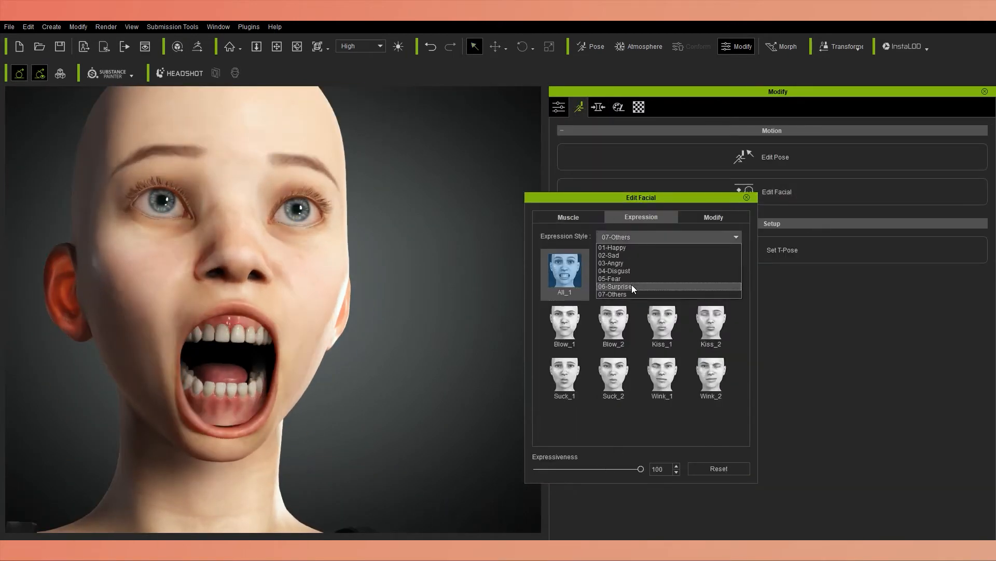
pyautogui.click(631, 286)
pyautogui.click(652, 237)
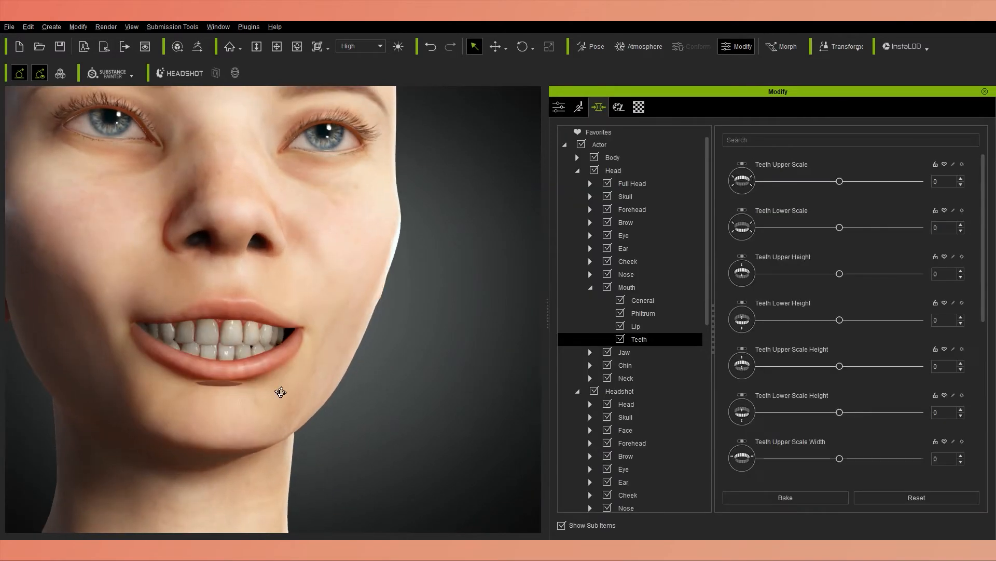
pyautogui.click(751, 139)
pyautogui.write('depth')
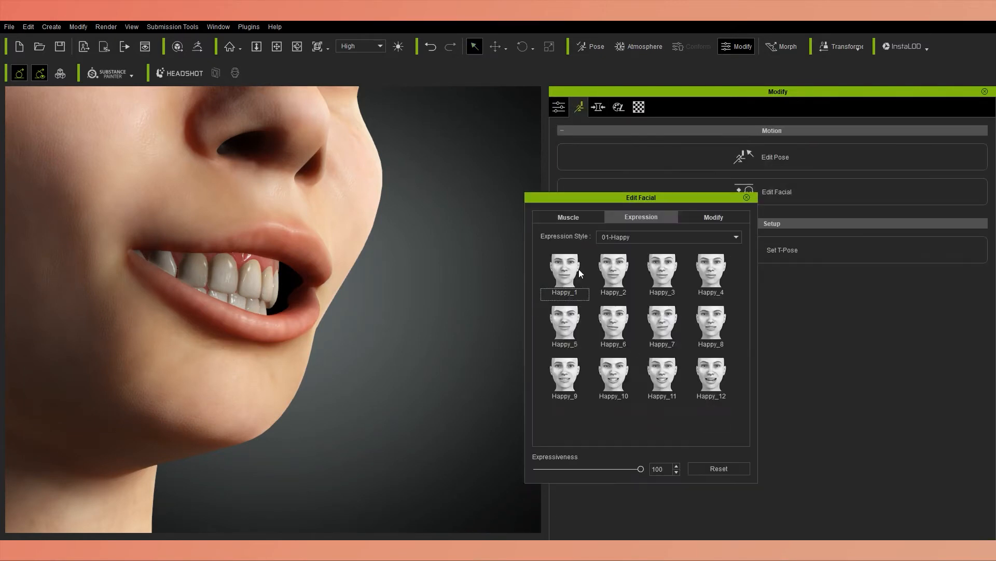
# Test the mouth and chin with expression presets from the 02-Sad, 04-Disgust, 06-Surprise and 07-Others styles, ending on Bite_2.
pyautogui.click(710, 375)
pyautogui.click(614, 271)
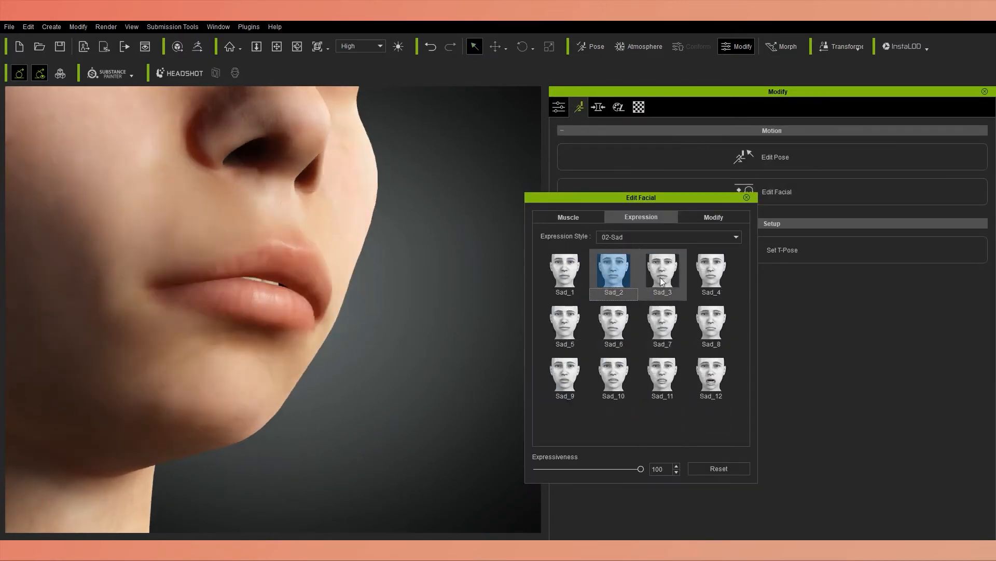
pyautogui.click(613, 373)
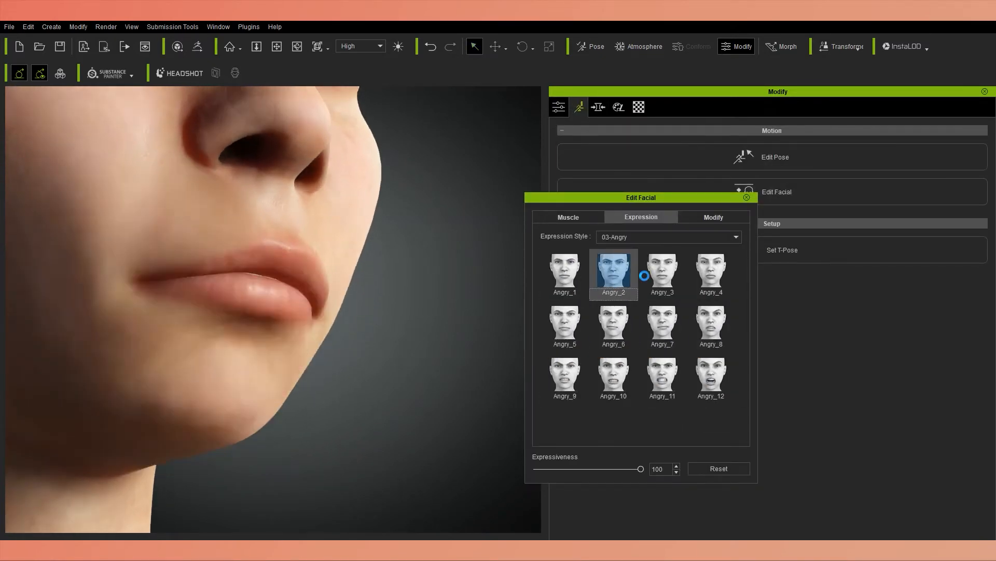
pyautogui.click(662, 374)
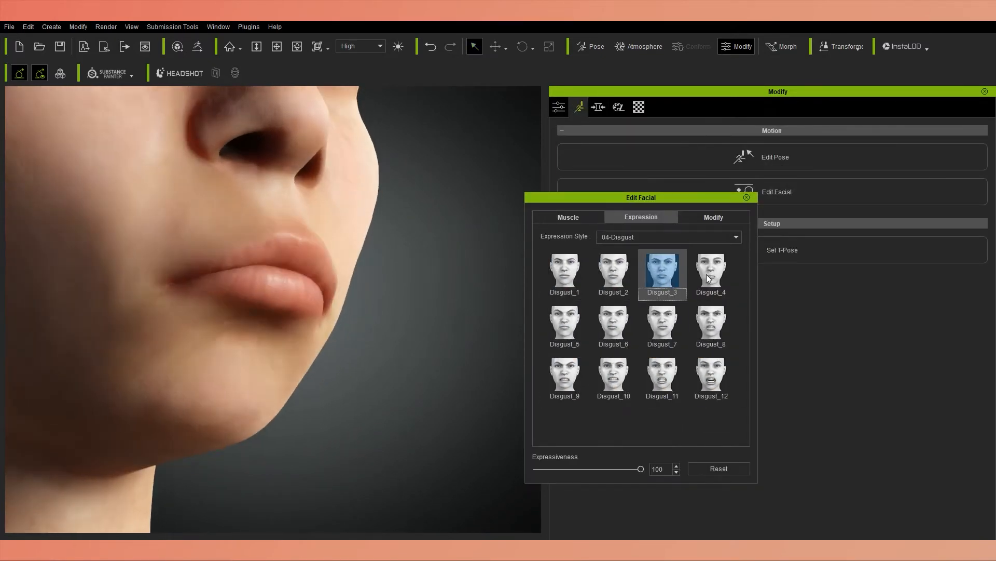
pyautogui.click(711, 373)
pyautogui.click(663, 322)
pyautogui.click(565, 269)
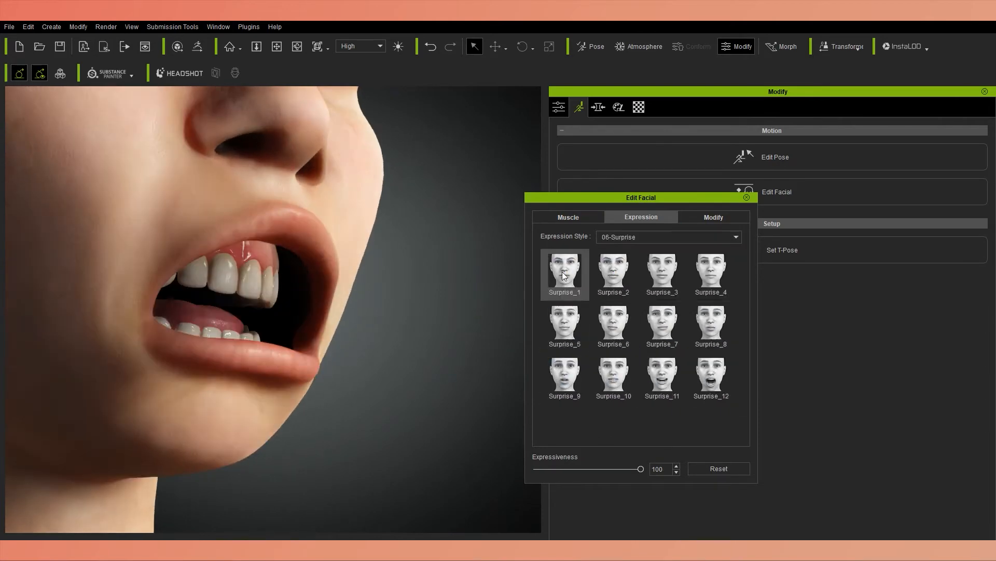
pyautogui.click(565, 374)
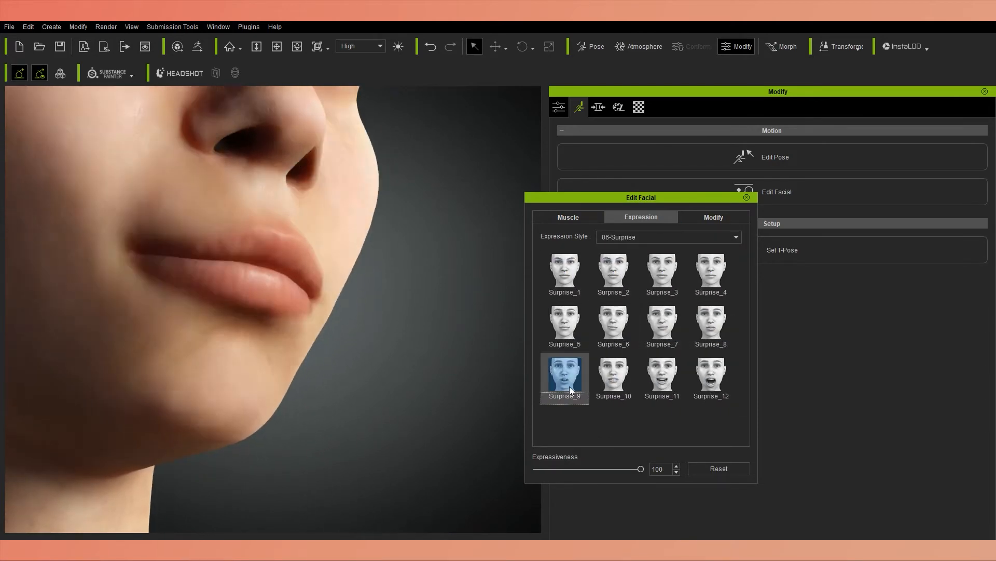
pyautogui.click(565, 270)
pyautogui.click(613, 374)
pyautogui.click(564, 373)
pyautogui.click(711, 270)
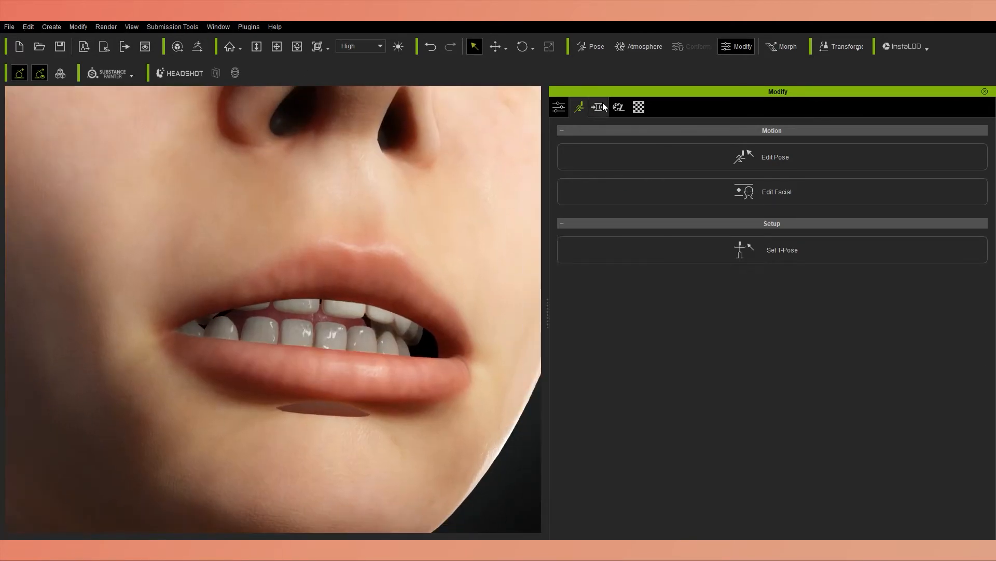
# Return to the Headshot chin morphs and slightly adjust the chin with the bite expression applied.
pyautogui.click(599, 107)
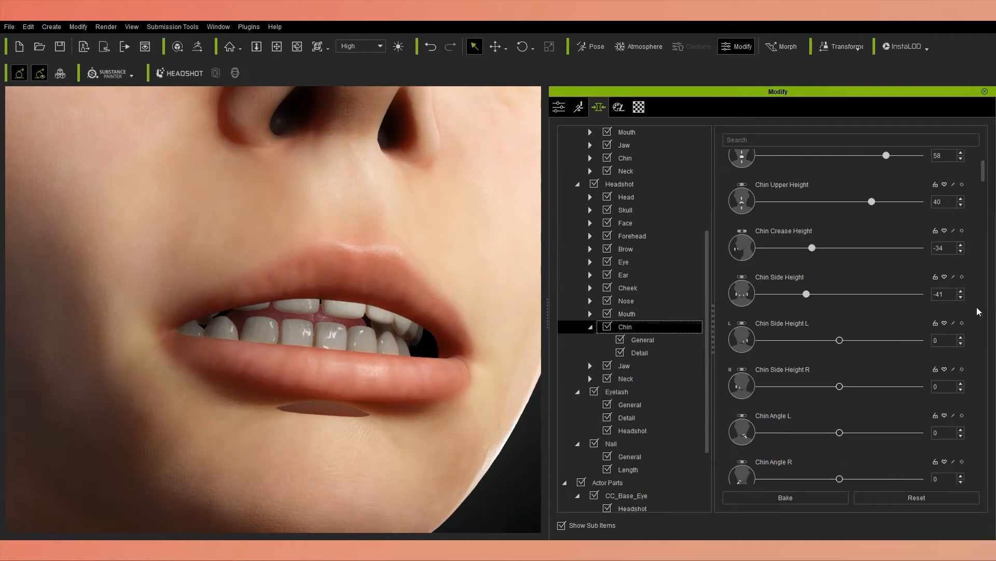
pyautogui.scroll(-5, 978, 312)
pyautogui.moveTo(839, 311); pyautogui.dragTo(844, 311)
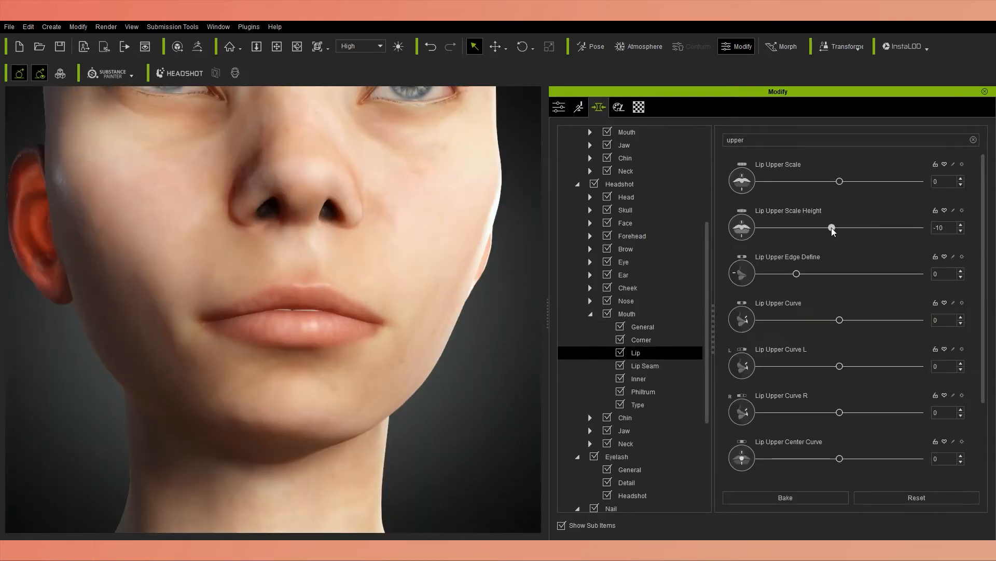
# Filter the Headshot lip morphs by "upper" and set Lip Upper Fill to 40.
pyautogui.moveTo(832, 228); pyautogui.dragTo(840, 228)
pyautogui.scroll(-3, 730, 356)
pyautogui.moveTo(839, 381)
pyautogui.mouseDown()
pyautogui.moveTo(849, 383)
pyautogui.moveTo(840, 382)
pyautogui.mouseUp()
pyautogui.scroll(-2, 723, 413)
pyautogui.moveTo(840, 421); pyautogui.dragTo(891, 421)
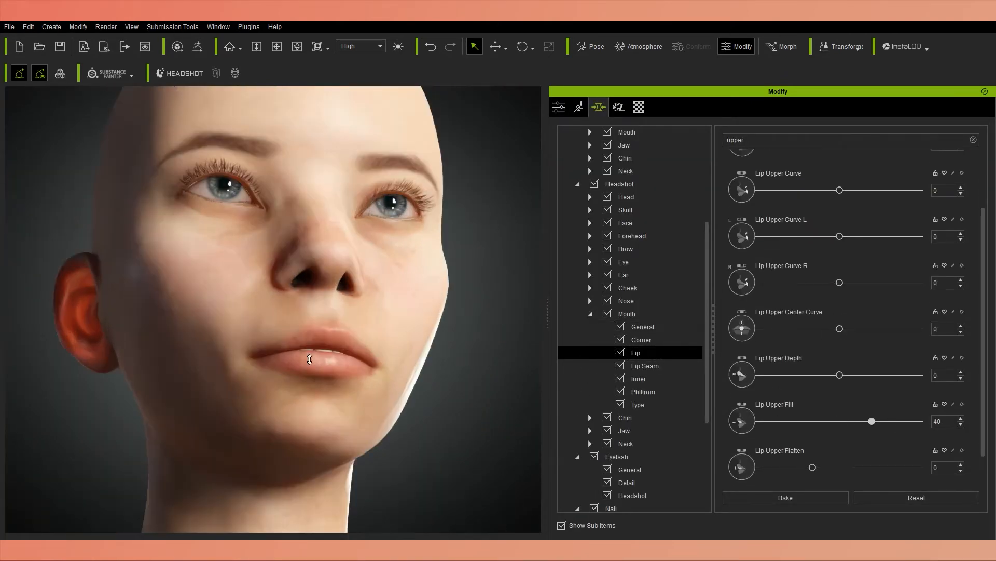
# Fine-tune the Headshot lips with Lip Seam Depth at 36 and Lip Lower Seam Depth at 24, and search all morphs for "upper".
pyautogui.scroll(-2, 804, 452)
pyautogui.scroll(1, 804, 453)
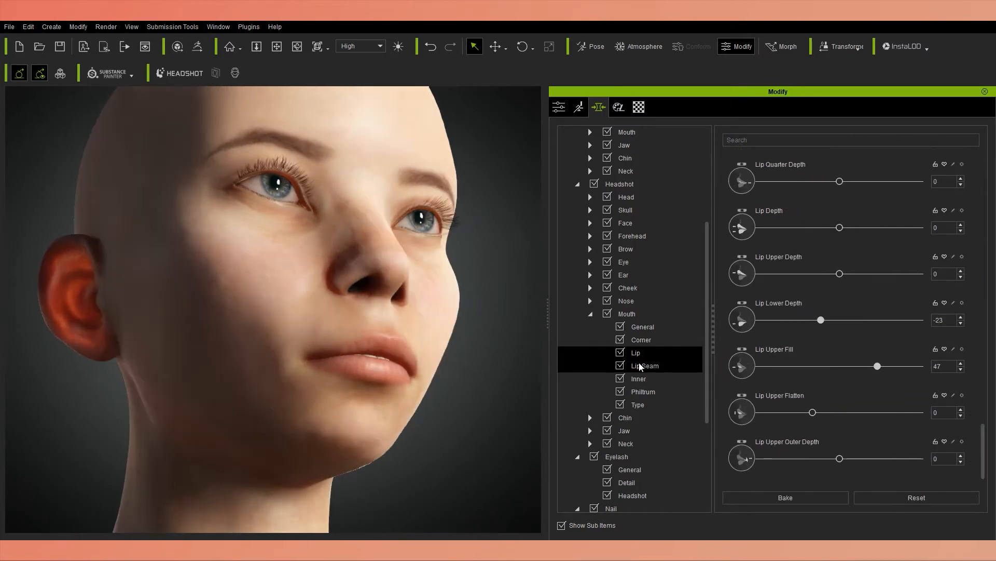
pyautogui.moveTo(839, 181); pyautogui.dragTo(846, 181)
pyautogui.scroll(-1, 849, 187)
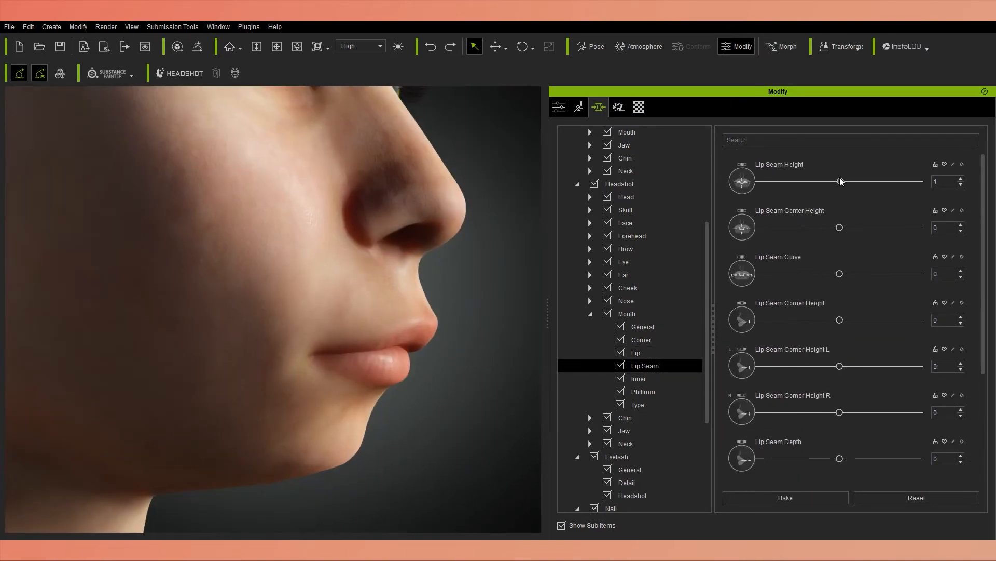
pyautogui.moveTo(842, 181); pyautogui.dragTo(852, 182)
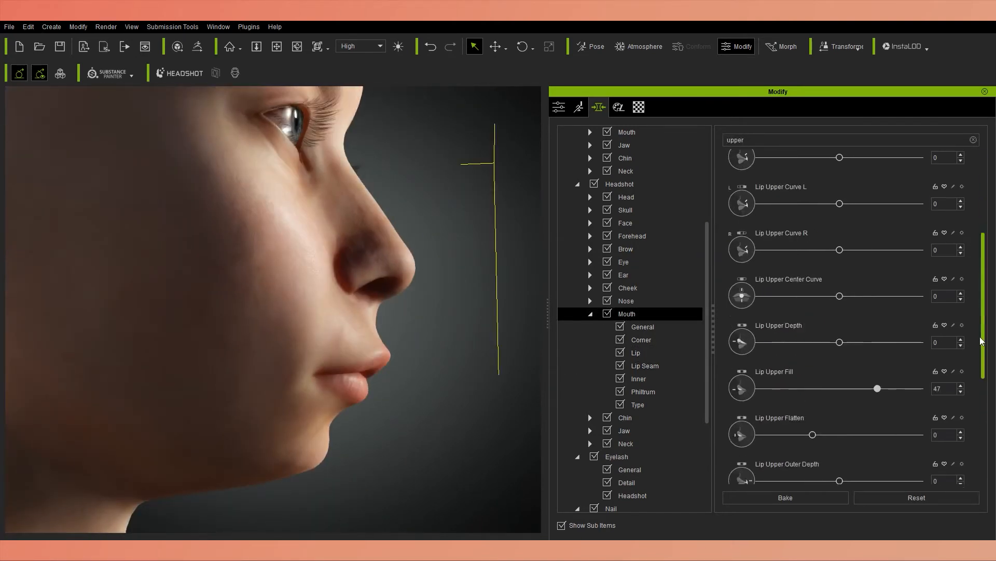
pyautogui.scroll(-3, 985, 455)
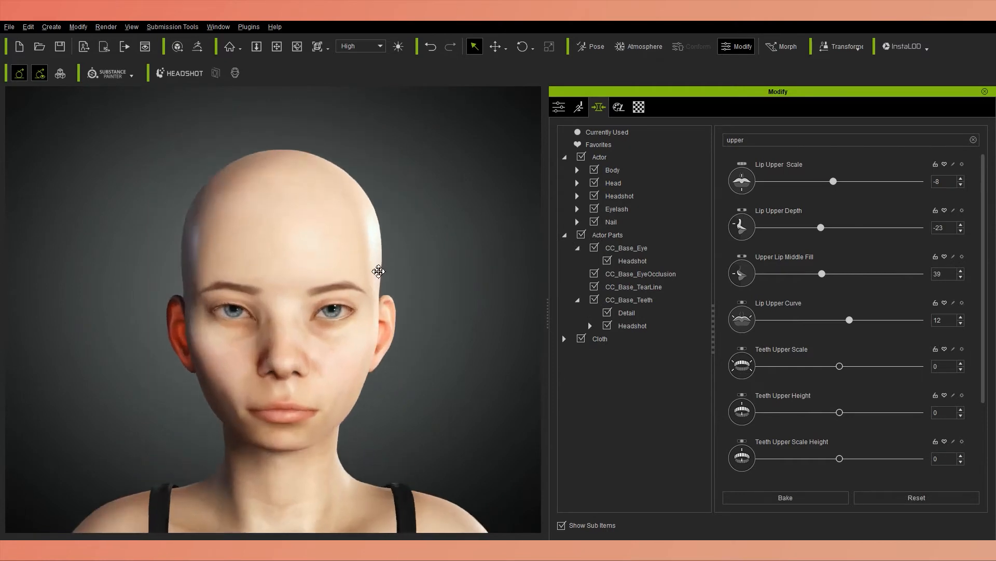
# Adjust the actor's neck with the Neck Upper Width and Neck Front Smooth morphs in the Head category.
pyautogui.click(632, 183)
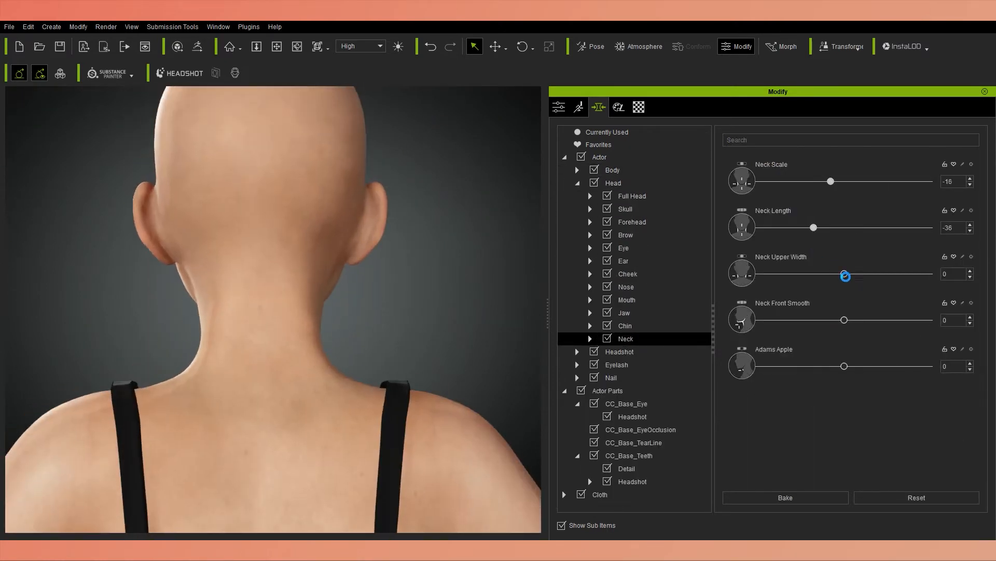
pyautogui.moveTo(845, 273); pyautogui.dragTo(867, 273)
pyautogui.moveTo(791, 320); pyautogui.dragTo(810, 320)
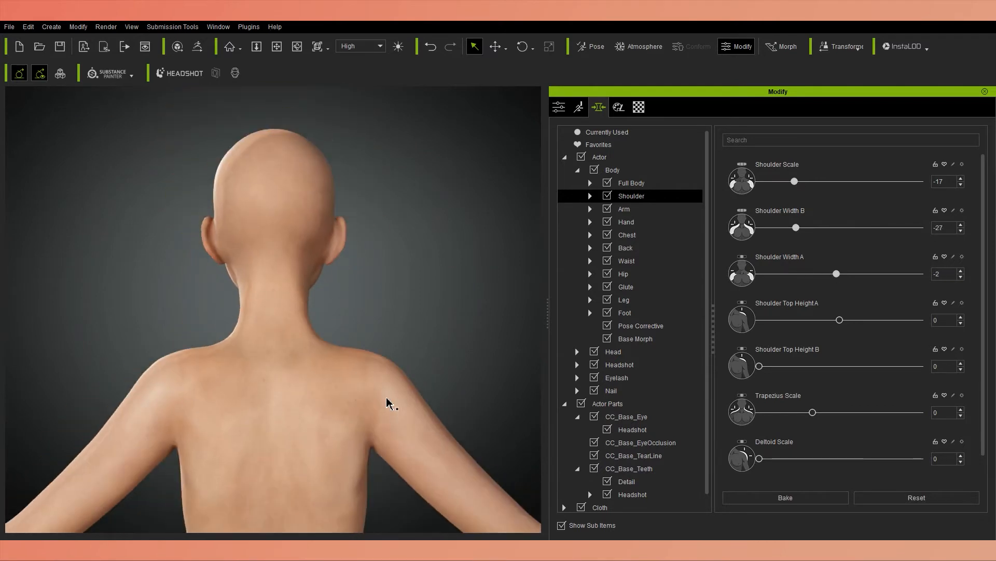
# Shape the shoulders with Width B -27, Width A 10, Top Height A -42, Top Height B 15 and Trapezius Scale -22.
pyautogui.moveTo(840, 273); pyautogui.dragTo(856, 273)
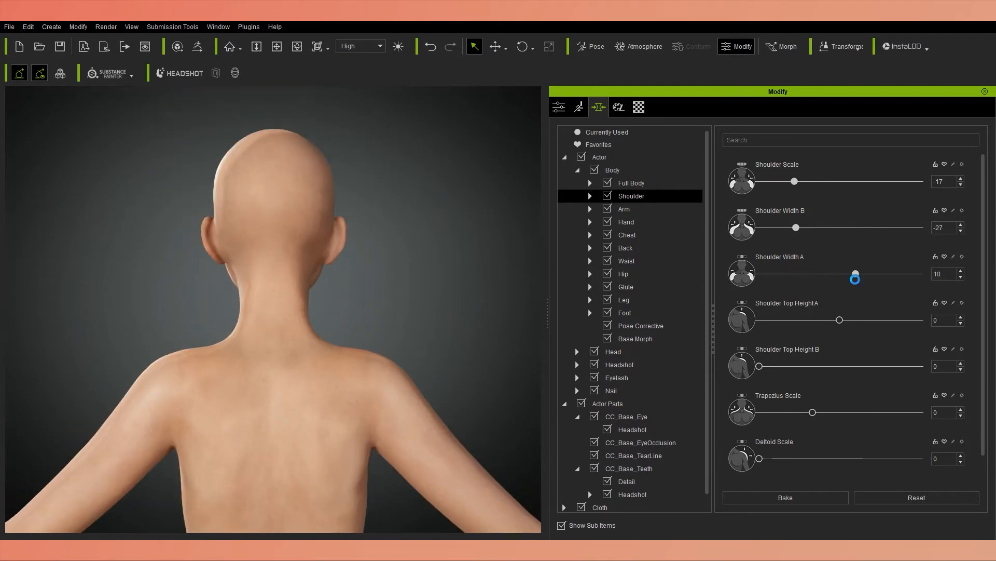
pyautogui.moveTo(840, 319); pyautogui.dragTo(806, 319)
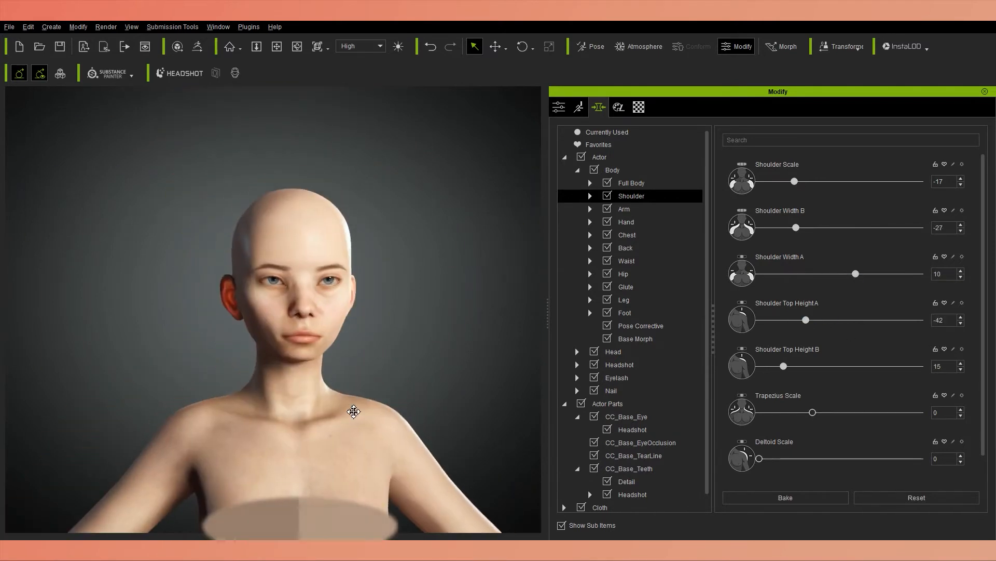
pyautogui.moveTo(759, 366); pyautogui.dragTo(783, 366)
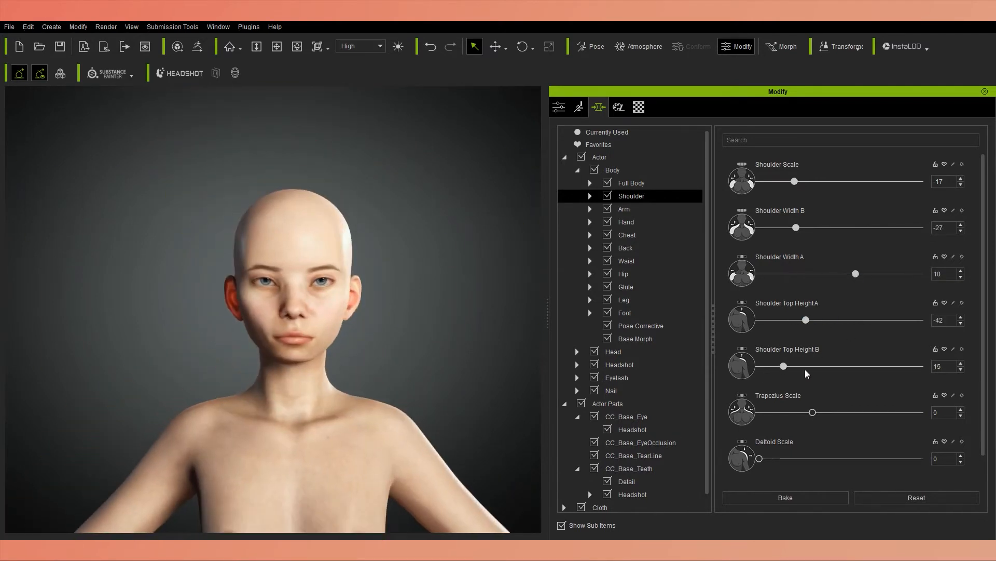
pyautogui.moveTo(813, 412); pyautogui.dragTo(789, 412)
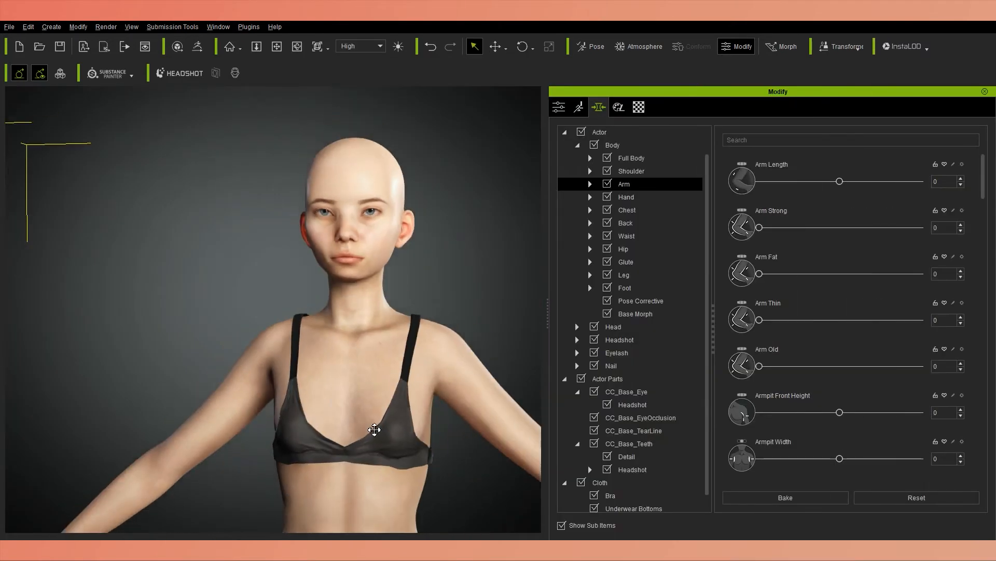
# Slim the arms with Arm Thin 48, Armpit Front Height -44 and Armpit Width -19, and readjust Shoulder Width B to 26 and Top Height A to -60.
pyautogui.moveTo(759, 319); pyautogui.dragTo(837, 319)
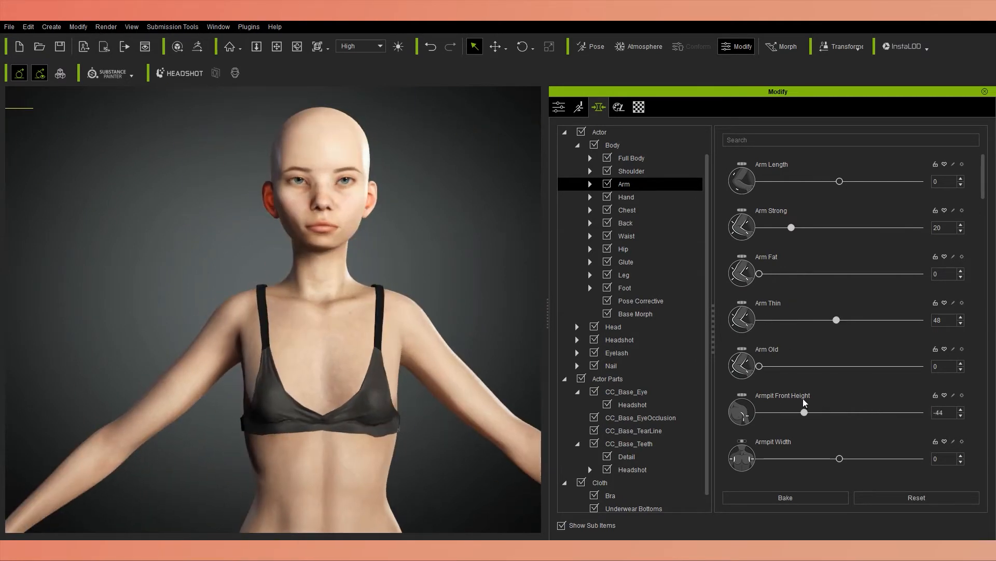
pyautogui.moveTo(840, 458); pyautogui.dragTo(808, 458)
pyautogui.scroll(-3, 826, 311)
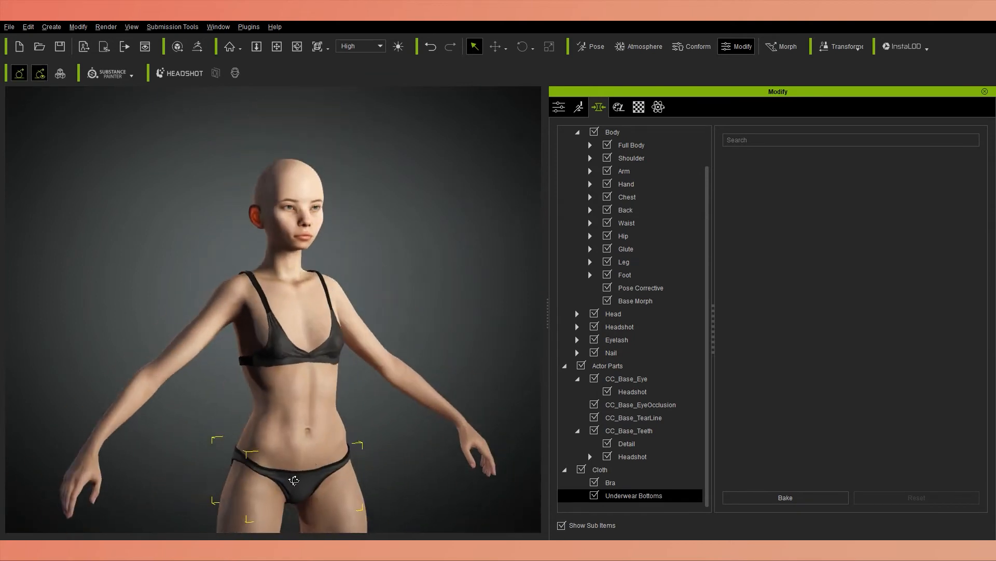
pyautogui.click(631, 158)
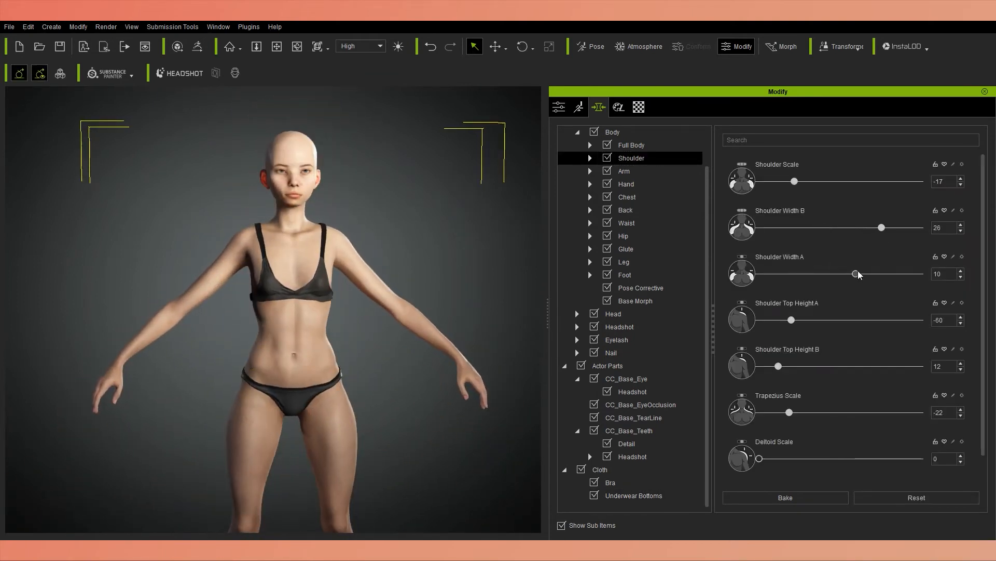
# Refine the Arm morphs with Arm Strong 8, Armpit Front Width -25, Armpit Back Width 2 and Underarm Adjust A 45.
pyautogui.click(625, 171)
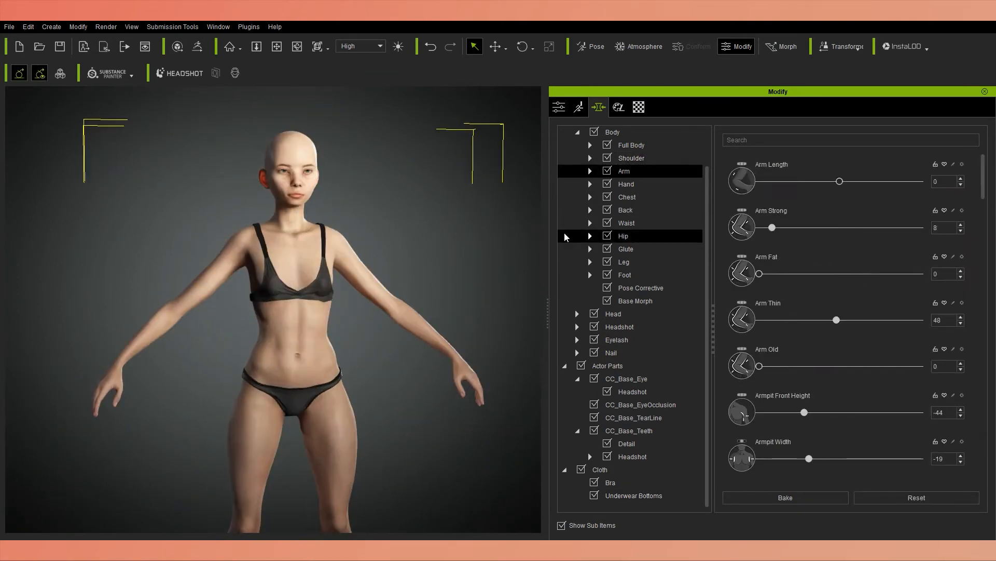
pyautogui.scroll(-5, 826, 259)
pyautogui.moveTo(842, 363); pyautogui.dragTo(832, 363)
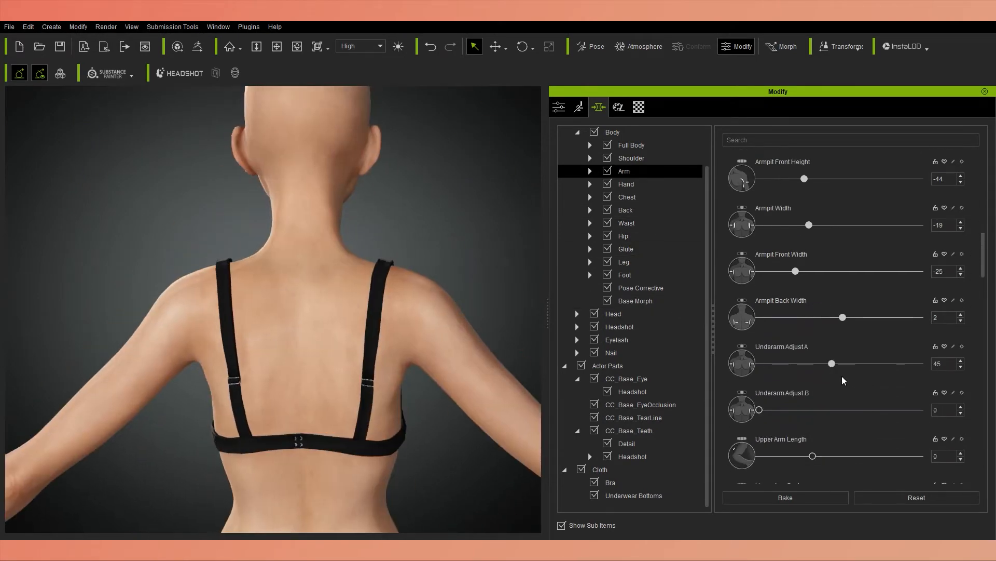
pyautogui.scroll(-5, 967, 365)
pyautogui.scroll(-4, 413, 386)
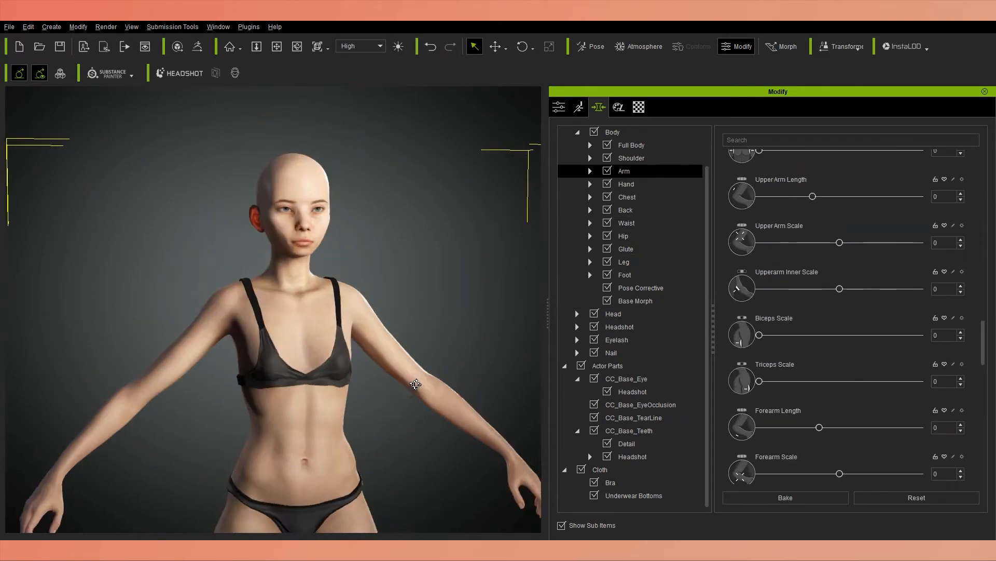
pyautogui.moveTo(759, 335); pyautogui.dragTo(802, 335)
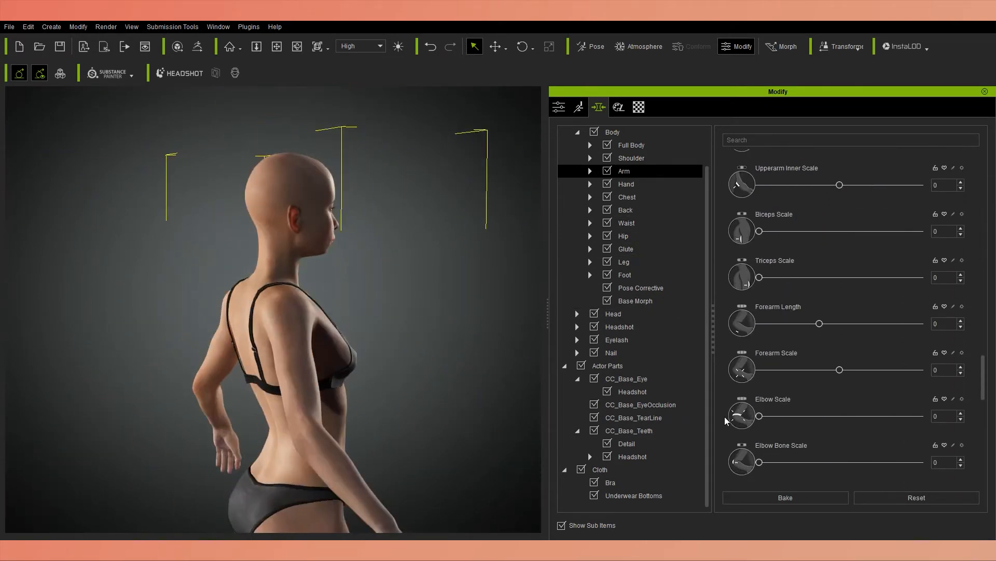
pyautogui.scroll(-6, 825, 311)
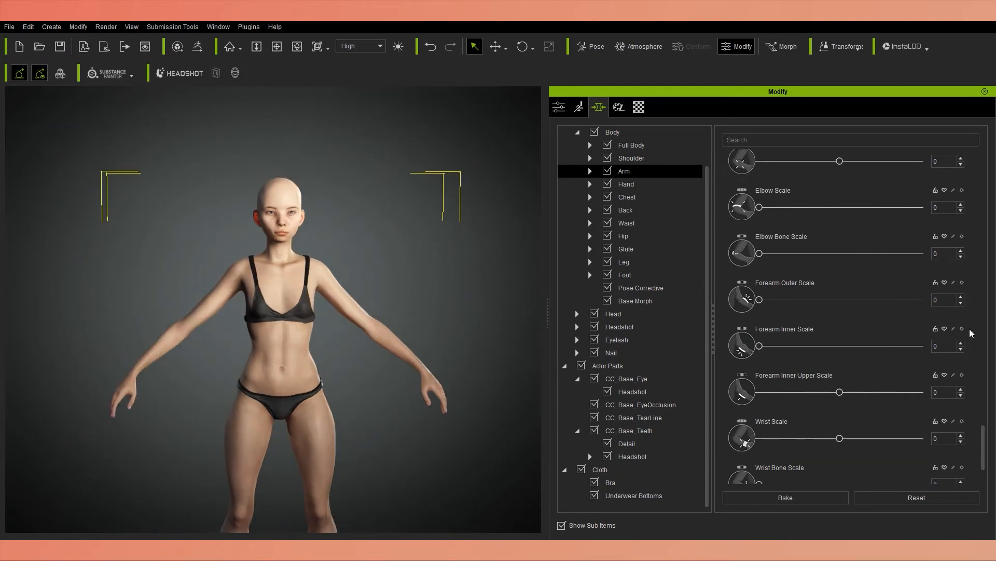
# Shorten the arms with Arm Length at -25 and check the full figure's proportions.
pyautogui.scroll(3, 832, 186)
pyautogui.moveTo(773, 181); pyautogui.dragTo(790, 181)
pyautogui.scroll(-5, 333, 388)
pyautogui.moveTo(332, 388); pyautogui.dragTo(309, 363, button='middle')
pyautogui.moveTo(231, 366); pyautogui.dragTo(316, 361, button='middle')
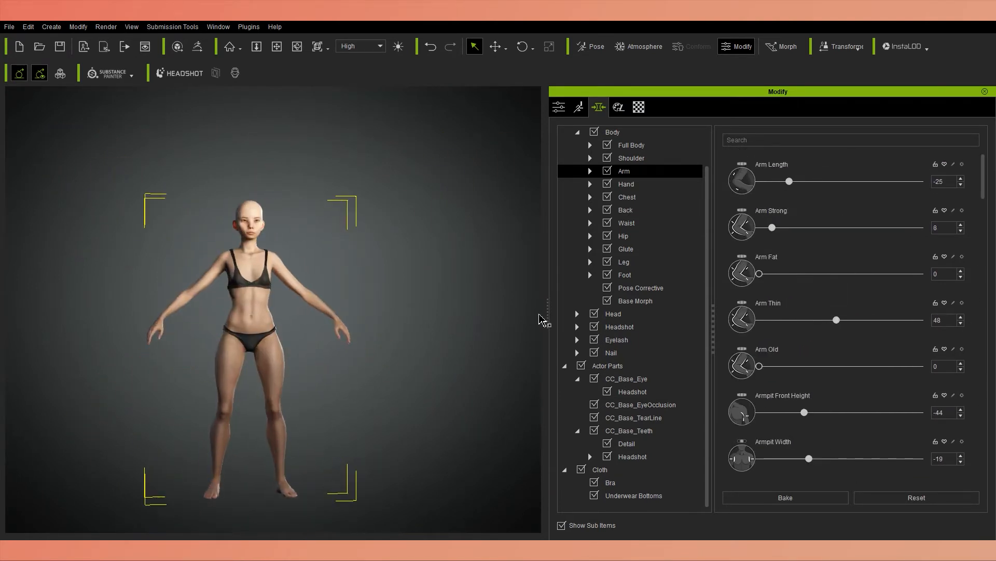
# Lower the right arm with Pose Offset by setting its Side to Side rotation to 34.
pyautogui.click(578, 107)
pyautogui.click(559, 107)
pyautogui.scroll(1, 801, 295)
pyautogui.click(800, 296)
pyautogui.click(749, 218)
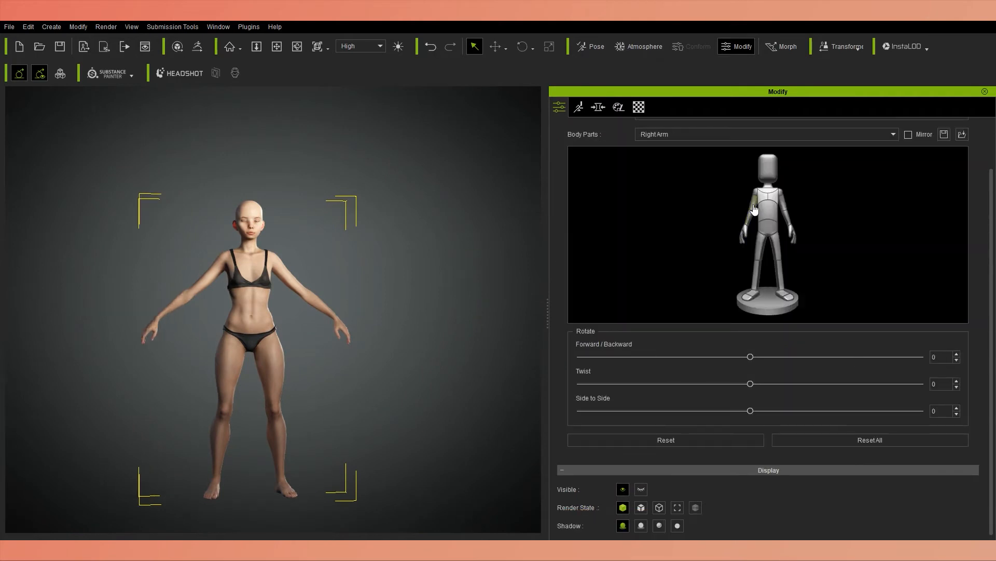
pyautogui.moveTo(917, 411); pyautogui.dragTo(880, 411)
pyautogui.scroll(1, 877, 409)
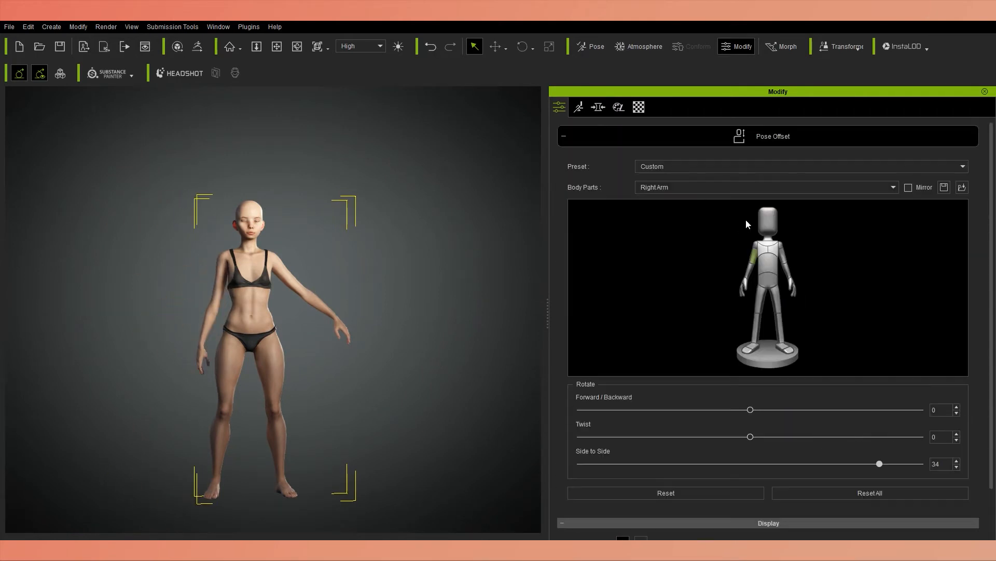
# Set Arm Length to -29 and return the right arm to its original pose.
pyautogui.click(598, 107)
pyautogui.click(578, 107)
pyautogui.click(559, 107)
pyautogui.click(790, 381)
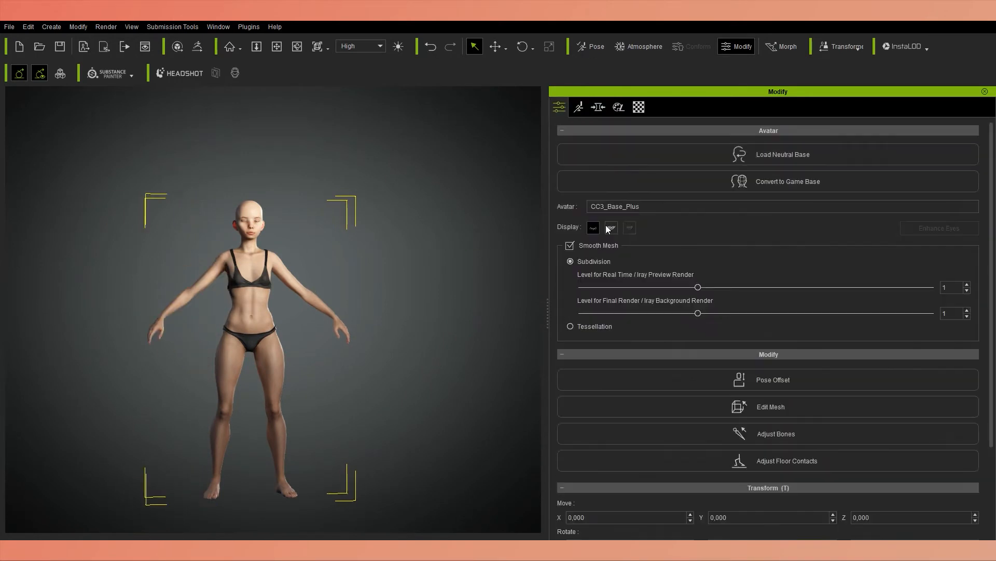
pyautogui.click(143, 359)
pyautogui.moveTo(142, 360); pyautogui.dragTo(338, 405, button='middle')
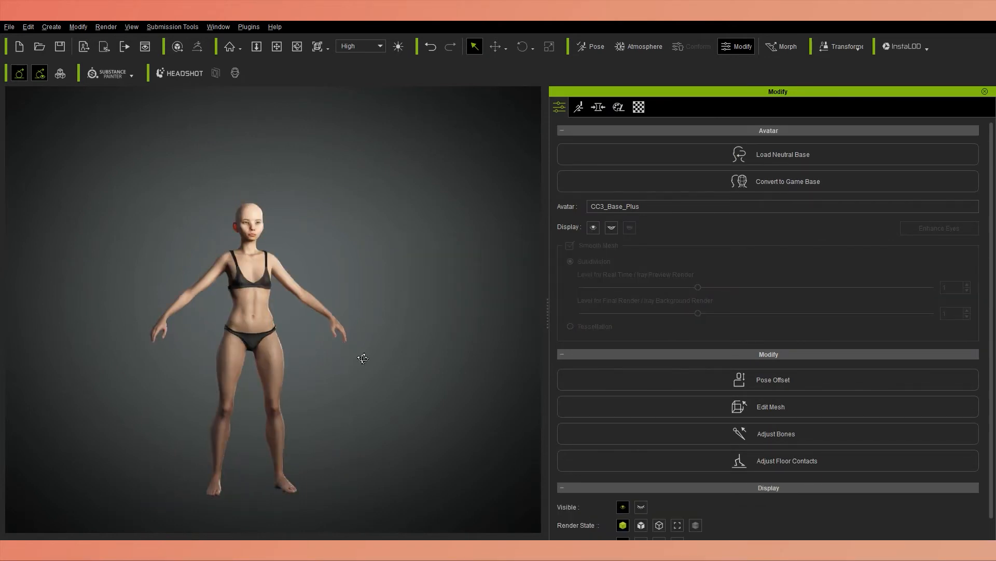
# Shape the hands with Hand Thickness -69, Hand Shape 24 and Hand Tone -39.
pyautogui.click(275, 332)
pyautogui.scroll(5, 275, 332)
pyautogui.moveTo(275, 332)
pyautogui.mouseDown(button='middle')
pyautogui.moveTo(338, 429)
pyautogui.moveTo(293, 130)
pyautogui.moveTo(275, 319)
pyautogui.mouseUp(button='middle')
pyautogui.scroll(-5, 275, 319)
pyautogui.scroll(5, 275, 320)
pyautogui.click(598, 107)
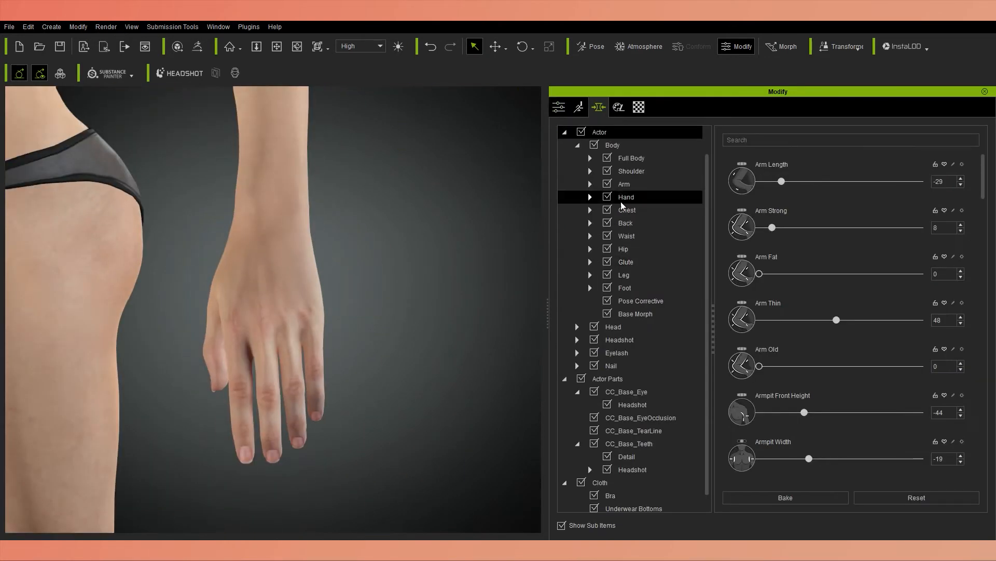
pyautogui.moveTo(840, 320); pyautogui.dragTo(785, 320)
pyautogui.moveTo(291, 333); pyautogui.dragTo(337, 374, button='middle')
pyautogui.moveTo(759, 366); pyautogui.dragTo(788, 366)
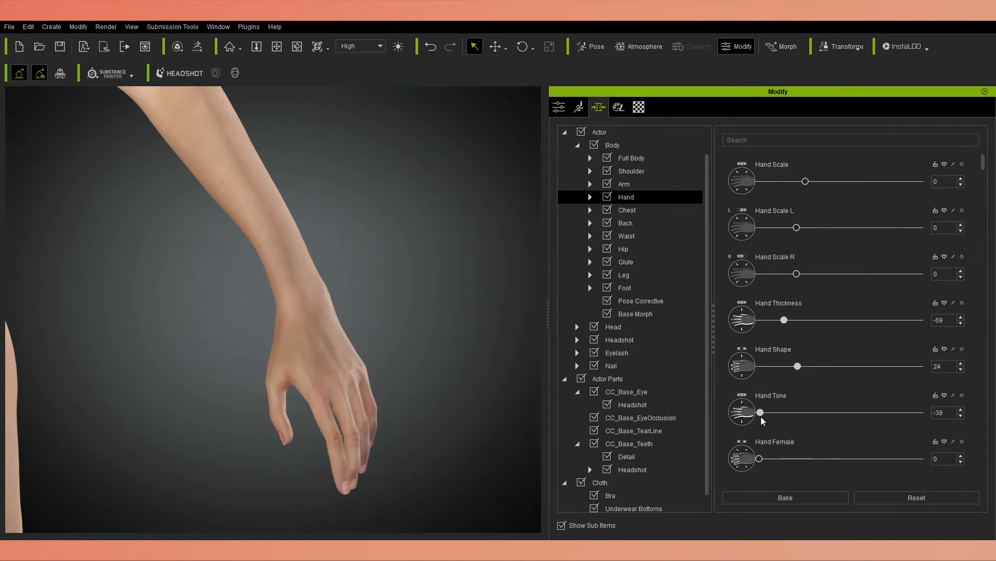
pyautogui.moveTo(761, 413); pyautogui.dragTo(762, 413)
# Raise Hand Female strongly, reduce Hand Shape slightly and increase Hand Thickness.
pyautogui.moveTo(759, 458); pyautogui.dragTo(861, 459)
pyautogui.scroll(-5, 145, 271)
pyautogui.moveTo(145, 272); pyautogui.dragTo(187, 349, button='middle')
pyautogui.moveTo(861, 458); pyautogui.dragTo(855, 458)
pyautogui.moveTo(798, 365); pyautogui.dragTo(790, 366)
pyautogui.moveTo(784, 320); pyautogui.dragTo(829, 323)
# Slightly adjust the following morphs in the Hand list while checking the hand from several angles.
pyautogui.moveTo(312, 373); pyautogui.dragTo(449, 394, button='right')
pyautogui.scroll(3, 376, 403)
pyautogui.moveTo(376, 404); pyautogui.dragTo(467, 389, button='right')
pyautogui.moveTo(452, 333); pyautogui.dragTo(477, 352, button='right')
pyautogui.scroll(-3, 980, 383)
pyautogui.moveTo(759, 395); pyautogui.dragTo(773, 397)
pyautogui.moveTo(759, 441); pyautogui.dragTo(742, 442)
# Try lowering another Hand morph and undo the recent hand changes.
pyautogui.scroll(-2, 723, 418)
pyautogui.moveTo(430, 343); pyautogui.dragTo(250, 346, button='right')
pyautogui.scroll(4, 294, 339)
pyautogui.moveTo(840, 430); pyautogui.dragTo(778, 426)
pyautogui.hotkey('ctrl', 'z')
pyautogui.scroll(-4, 979, 427)
pyautogui.scroll(-4, 800, 439)
pyautogui.scroll(-2, 818, 411)
pyautogui.scroll(-8, 972, 431)
pyautogui.hotkey('ctrl', 'z')
# Raise a further morph lower in the Hand list while viewing the hand from another side.
pyautogui.scroll(-2, 976, 430)
pyautogui.moveTo(457, 423); pyautogui.dragTo(363, 419, button='right')
pyautogui.moveTo(760, 416); pyautogui.dragTo(816, 418)
pyautogui.scroll(-4, 446, 425)
pyautogui.scroll(-1, 974, 430)
# Try another Hand morph, set it back, and look over the remaining finger length morphs.
pyautogui.moveTo(447, 431); pyautogui.dragTo(384, 423, button='right')
pyautogui.moveTo(759, 385); pyautogui.dragTo(812, 384)
pyautogui.moveTo(812, 384); pyautogui.dragTo(758, 383)
pyautogui.scroll(-5, 973, 430)
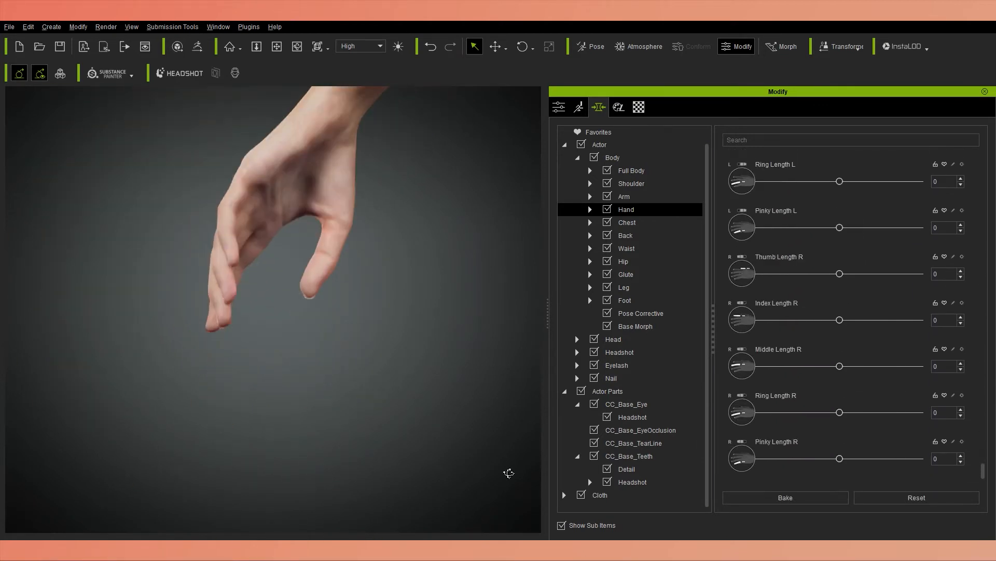
pyautogui.scroll(-8, 356, 525)
pyautogui.moveTo(509, 473); pyautogui.dragTo(300, 394, button='right')
pyautogui.scroll(-4, 300, 394)
pyautogui.scroll(6, 300, 394)
# Define the back with Lats Scale 18, Muscle Scale 9, Scapula Scale 32, Scapula Depth 33, Spine Depth 1 and Lower Depth 25.
pyautogui.click(655, 235)
pyautogui.moveTo(218, 332); pyautogui.dragTo(384, 332, button='right')
pyautogui.moveTo(375, 234); pyautogui.dragTo(374, 351, button='middle')
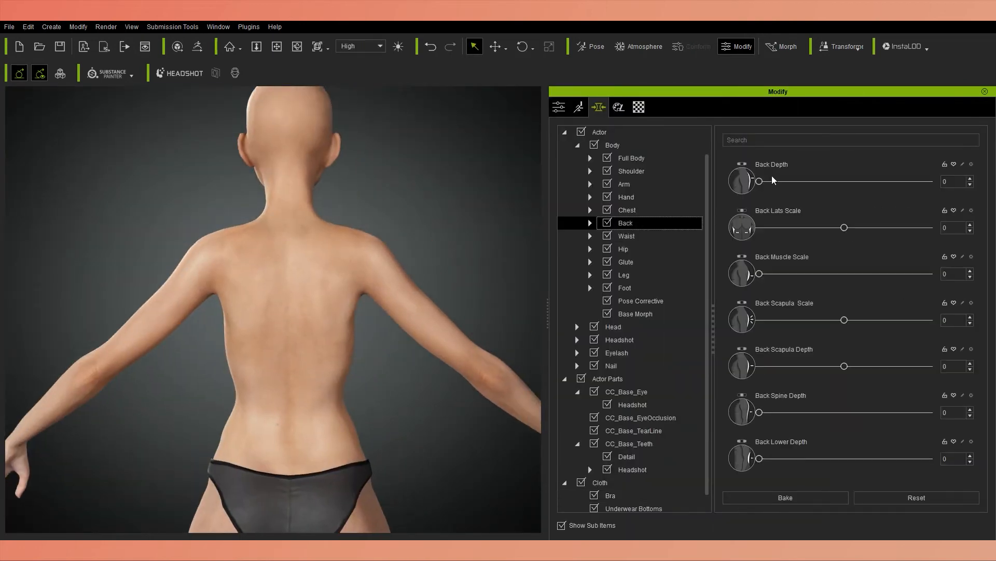
pyautogui.moveTo(311, 311); pyautogui.dragTo(416, 312, button='right')
pyautogui.moveTo(844, 227); pyautogui.dragTo(850, 228)
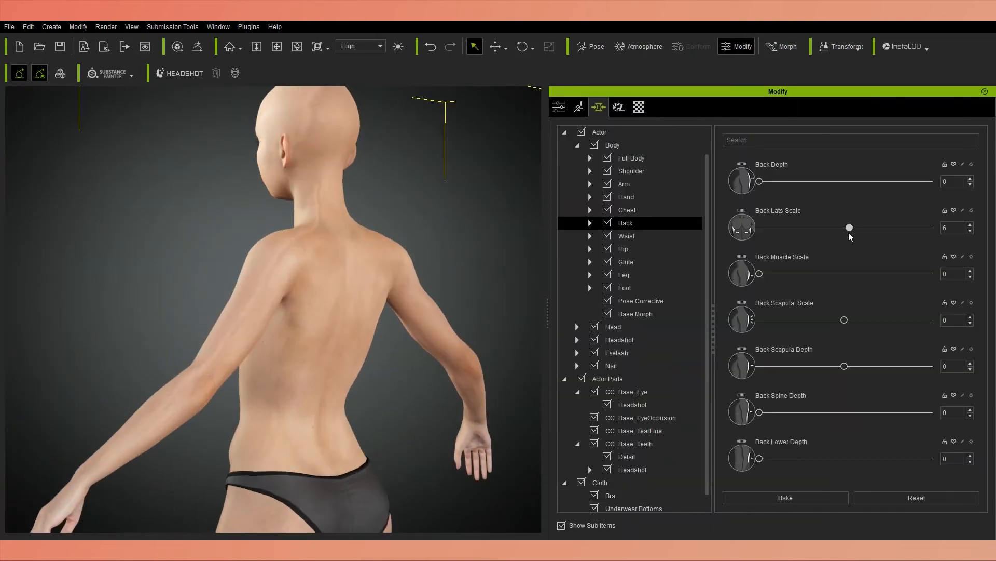
pyautogui.moveTo(798, 274); pyautogui.dragTo(775, 274)
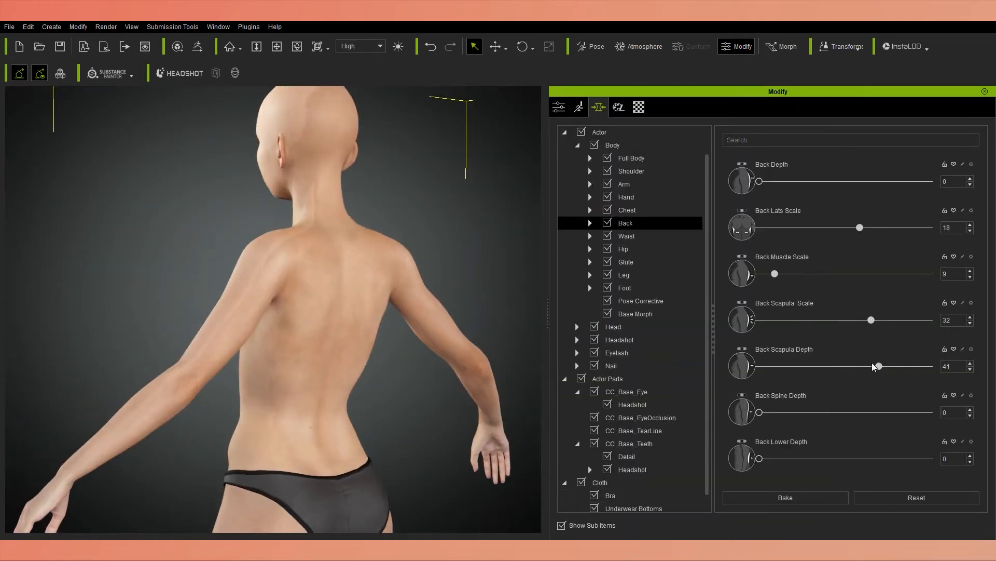
pyautogui.moveTo(759, 412); pyautogui.dragTo(761, 412)
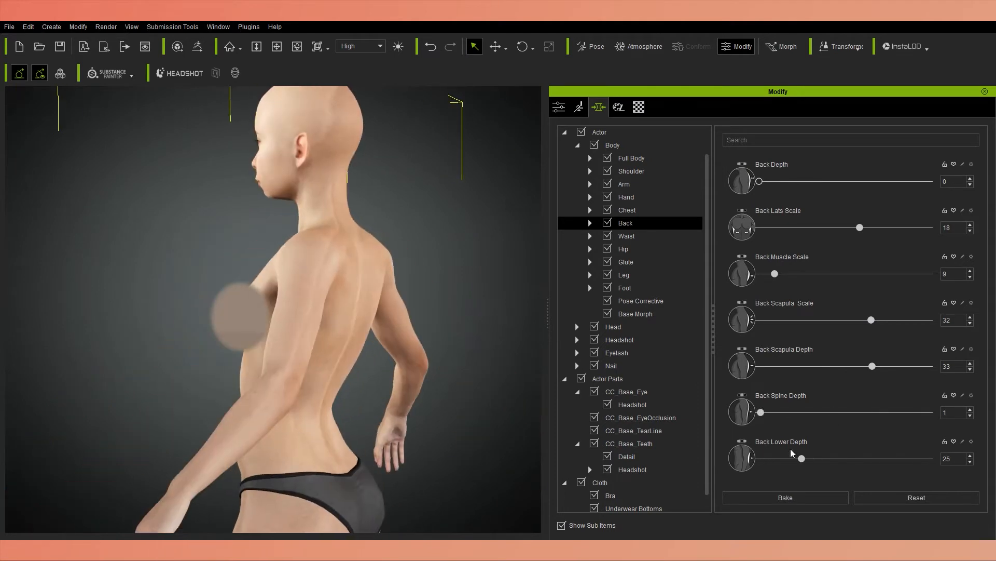
# Narrow the waist with Abdomen Scale -26 and Abdomen Width -43, and widen the shoulders with Width A 23 and Width B 28.
pyautogui.click(626, 236)
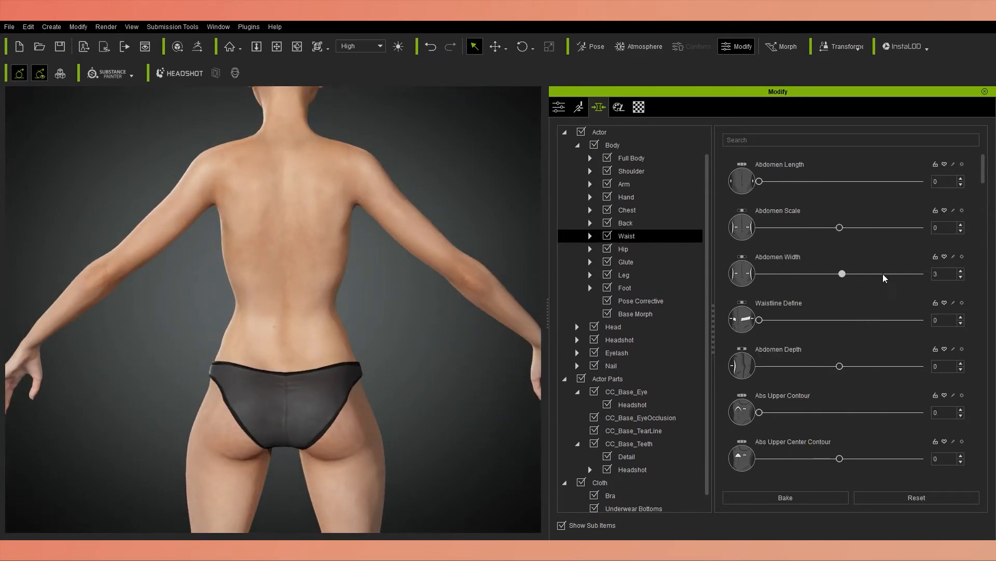
pyautogui.moveTo(839, 273); pyautogui.dragTo(810, 274)
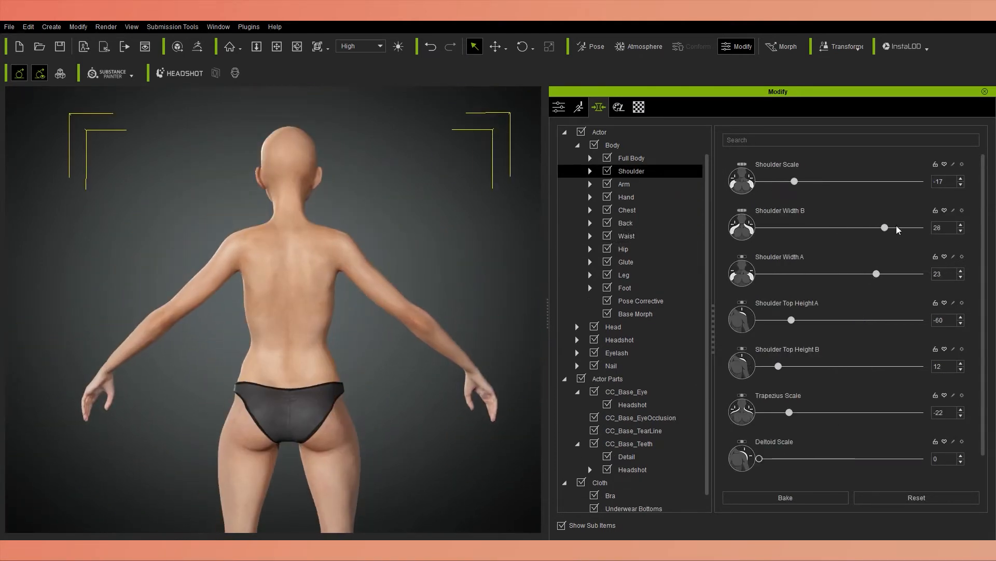
pyautogui.scroll(-1, 723, 327)
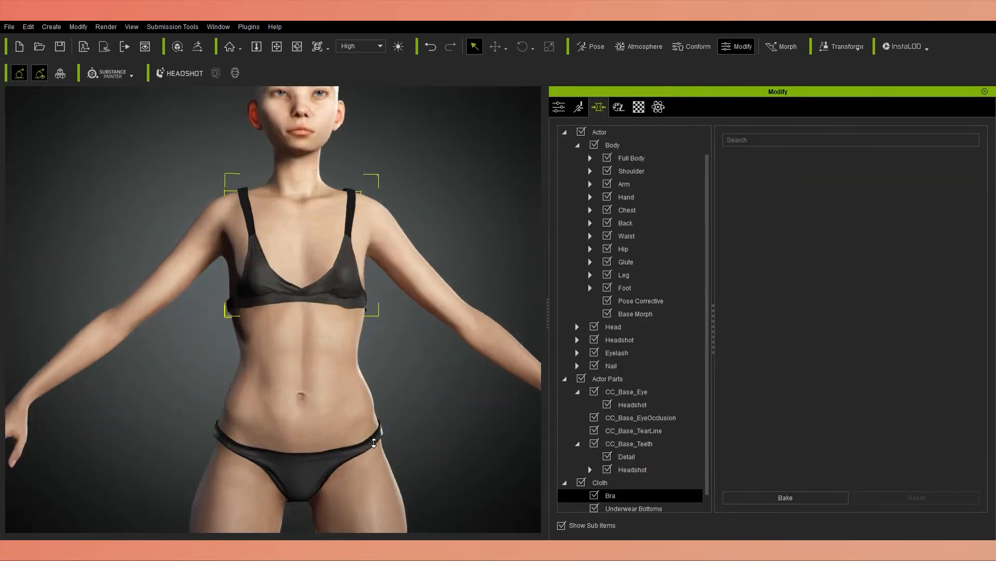
# Shape the abdomen with Abdomen Depth 9, Abs Upper Contour 63, Abs Upper Center Contour 8 and Abs Width 36.
pyautogui.moveTo(840, 366); pyautogui.dragTo(856, 368)
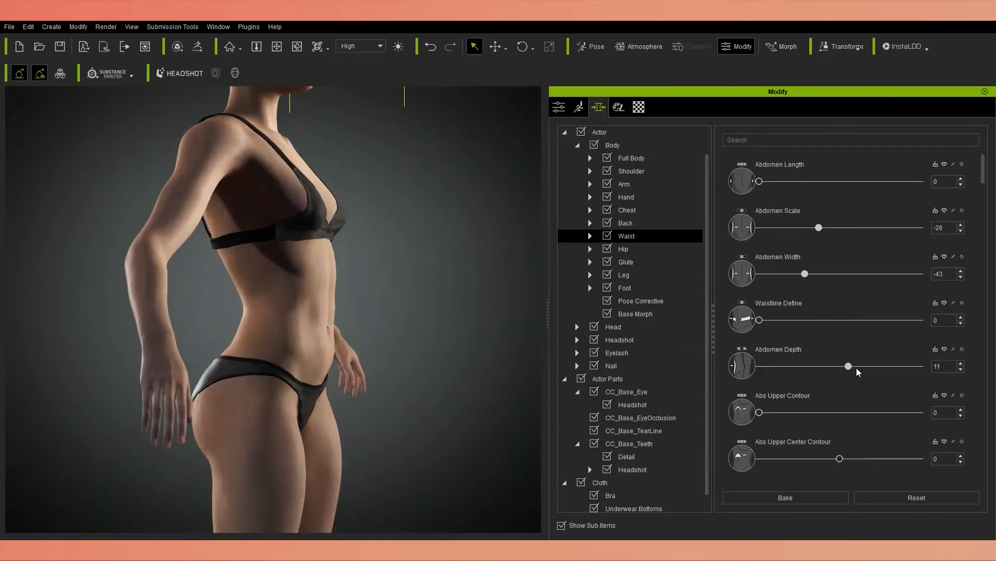
pyautogui.moveTo(855, 368); pyautogui.dragTo(847, 367)
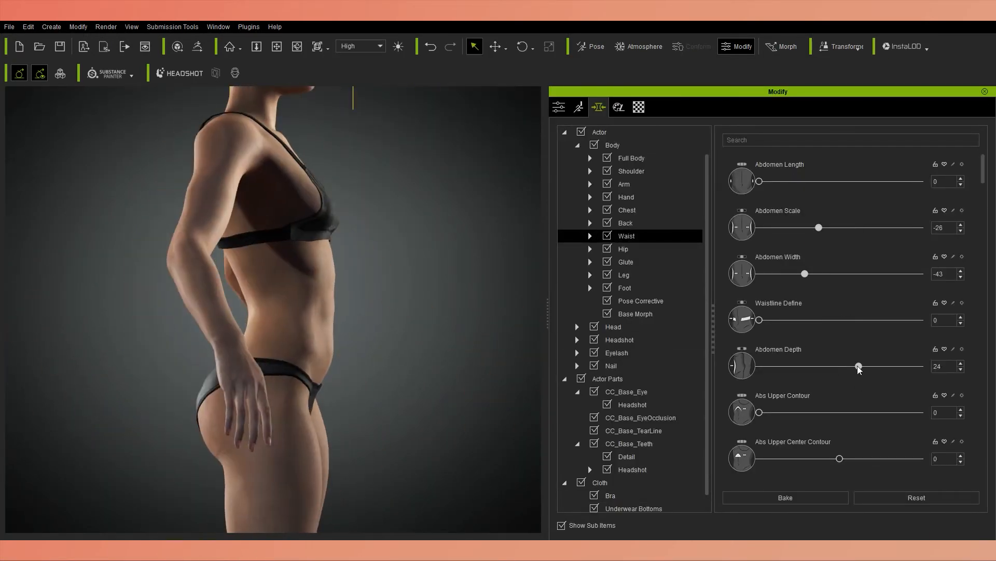
pyautogui.moveTo(759, 413); pyautogui.dragTo(765, 402)
pyautogui.moveTo(766, 404); pyautogui.dragTo(778, 413)
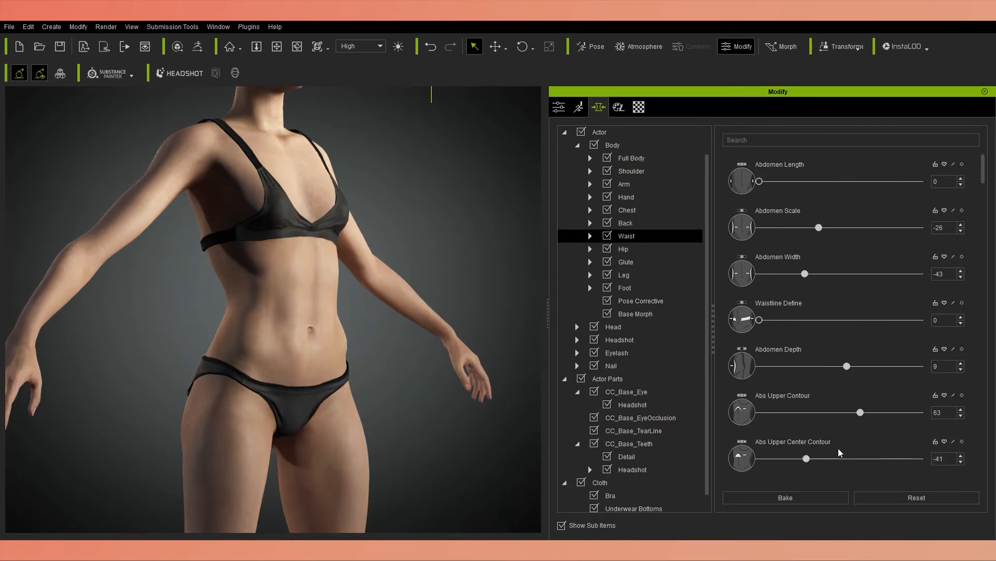
pyautogui.scroll(-5, 841, 452)
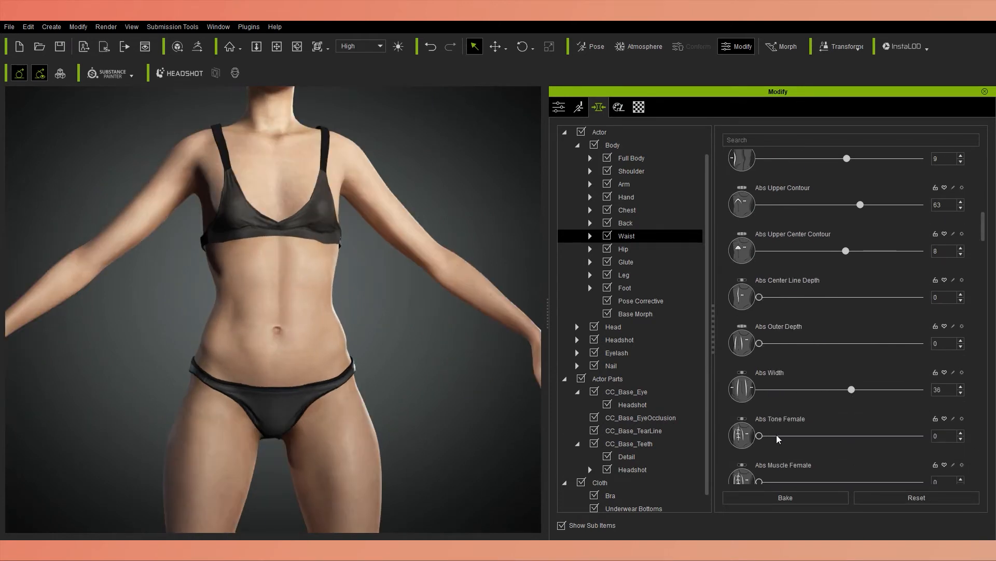
# Refine the belly with Abs Tone Female 40, Muffin Top 12, Belly Lower Depth -6 and Belly Lower Relax 6.
pyautogui.moveTo(760, 436); pyautogui.dragTo(920, 435)
pyautogui.scroll(-5, 883, 363)
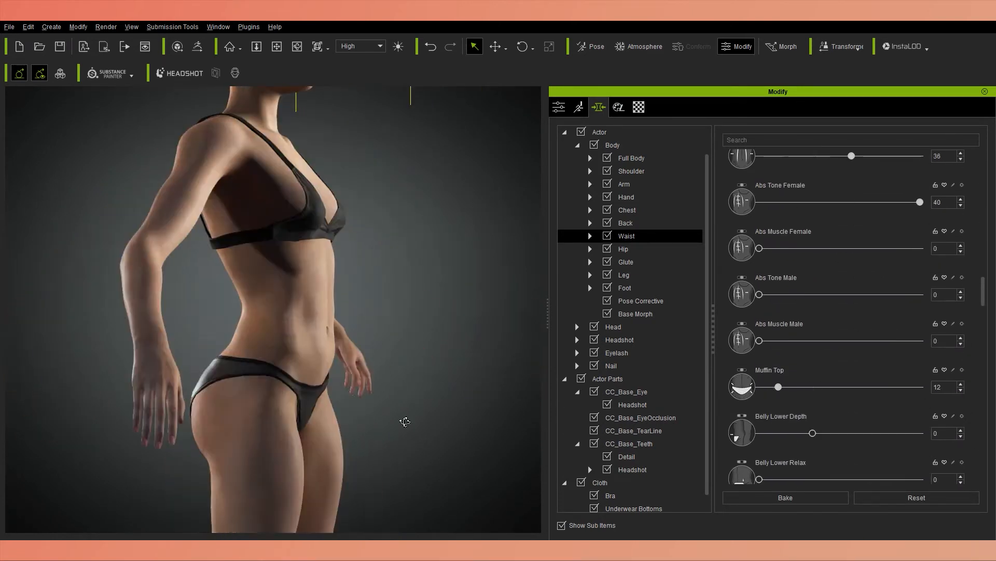
pyautogui.click(799, 407)
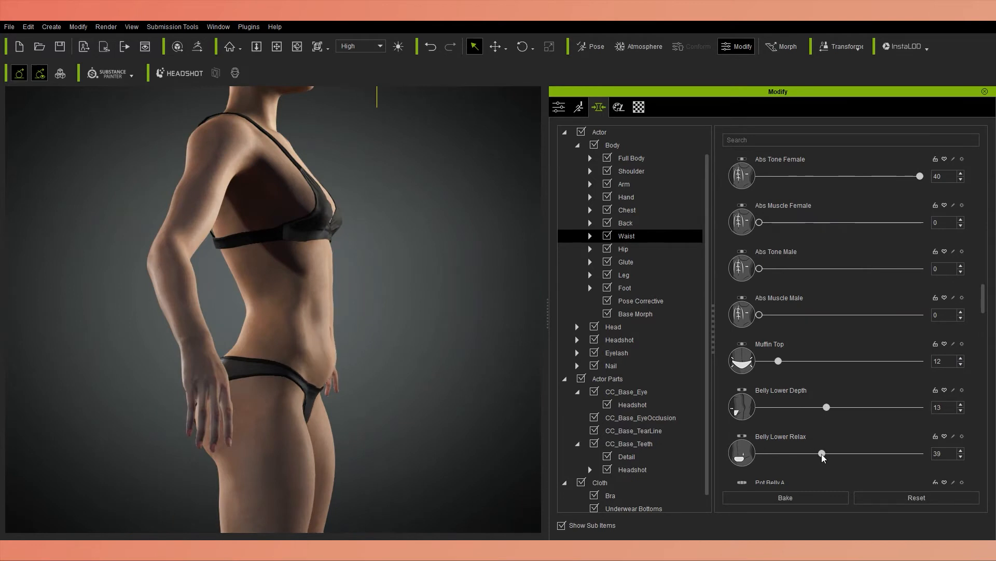
pyautogui.click(821, 456)
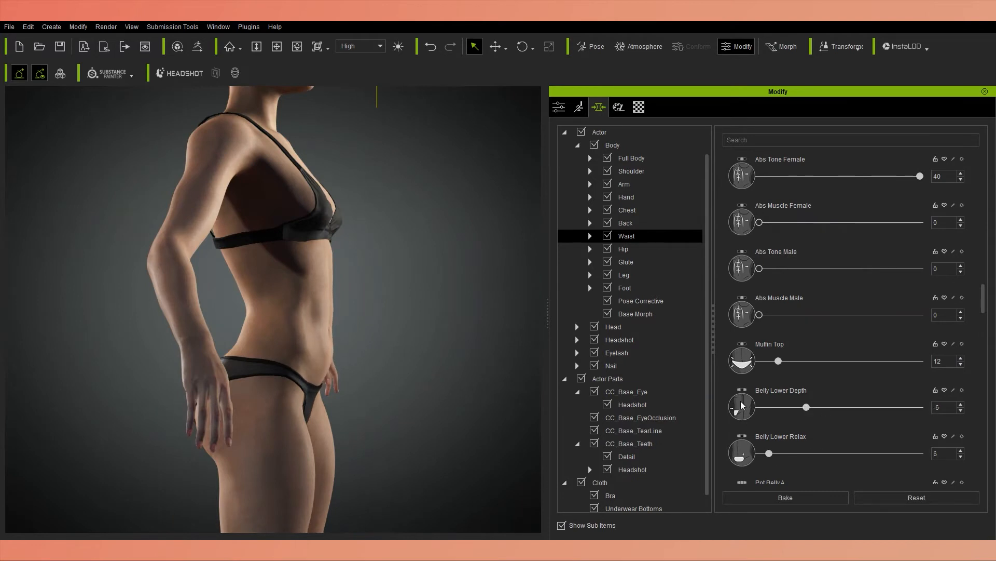
pyautogui.scroll(-2, 742, 406)
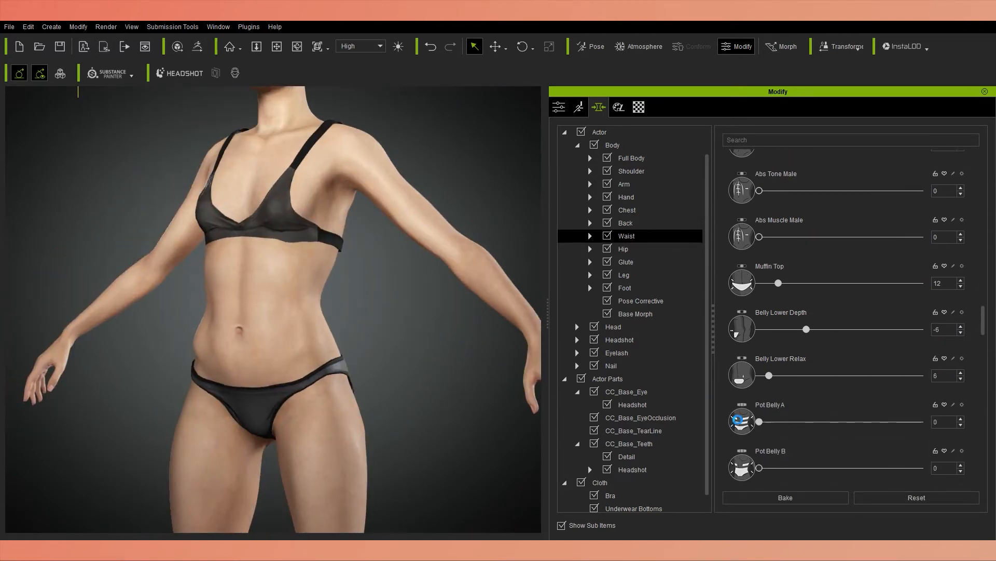
# Reshape the navel with Navel at 46 and Navel Scale at -89.
pyautogui.scroll(-5, 737, 419)
pyautogui.moveTo(759, 471); pyautogui.dragTo(810, 471)
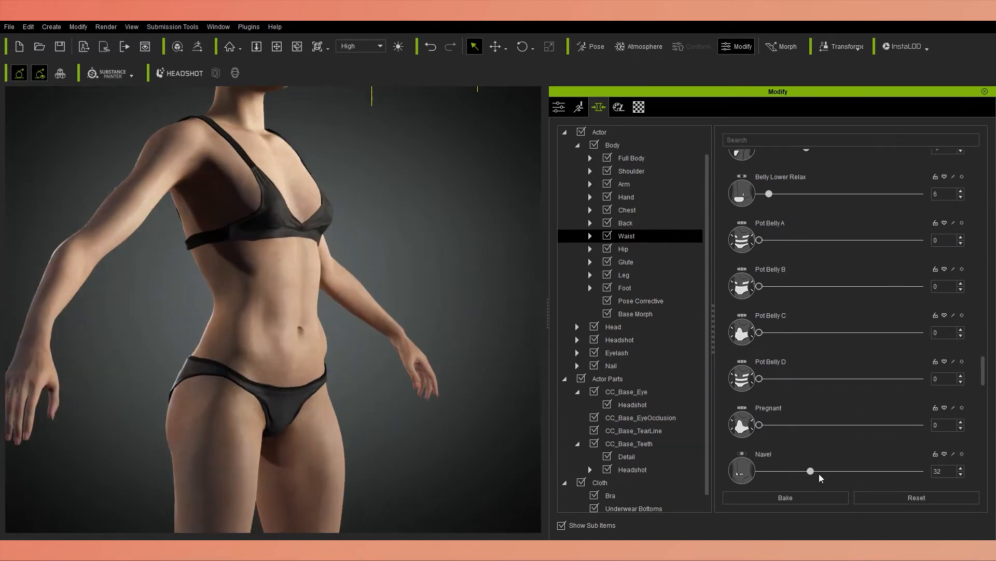
pyautogui.moveTo(820, 475); pyautogui.dragTo(915, 470)
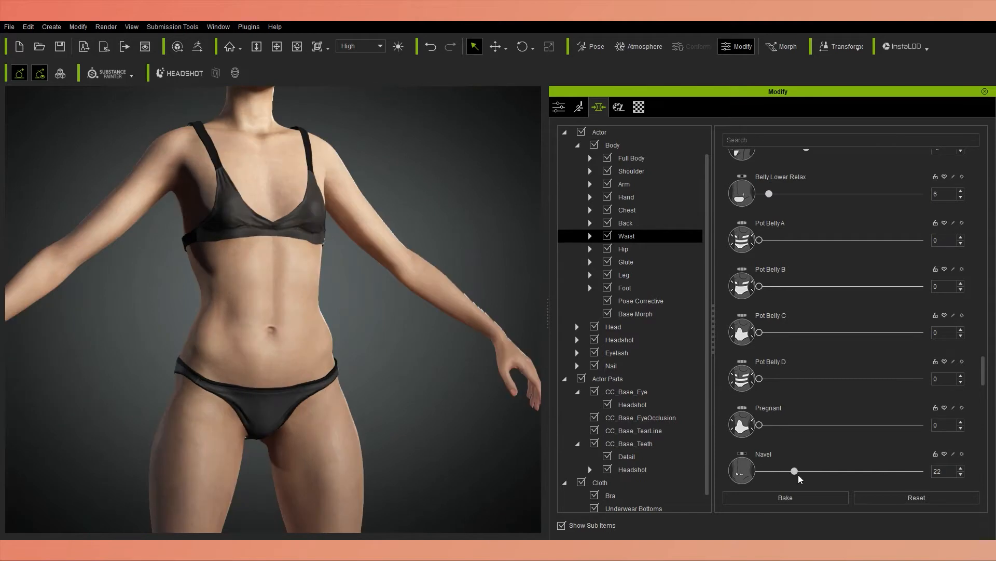
pyautogui.moveTo(799, 478); pyautogui.dragTo(838, 478)
pyautogui.scroll(-2, 972, 437)
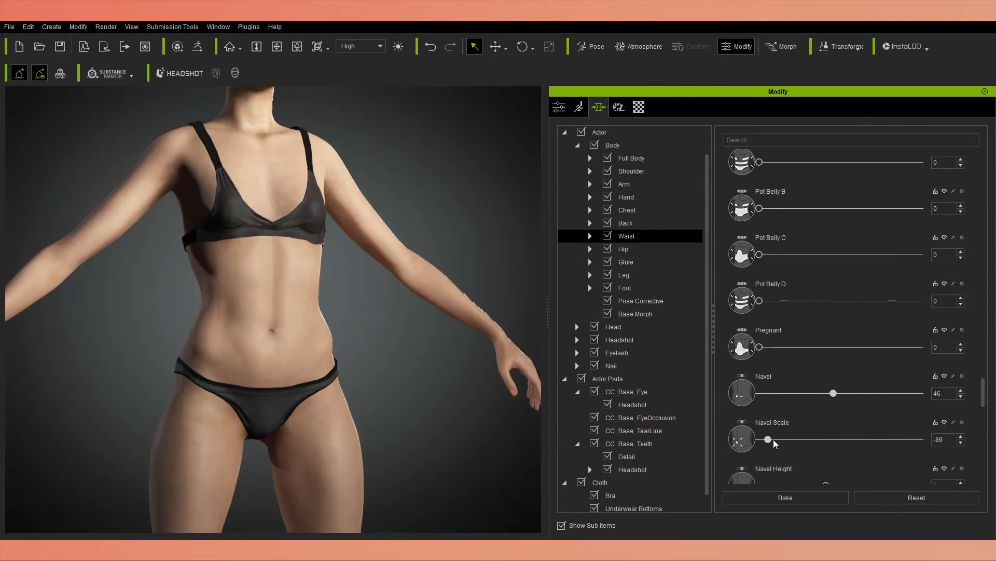
# Set Navel Scale to -18 and Navel Height to -14, and fine-tune the remaining waist sliders below them.
pyautogui.moveTo(768, 439); pyautogui.dragTo(825, 439)
pyautogui.scroll(-2, 831, 415)
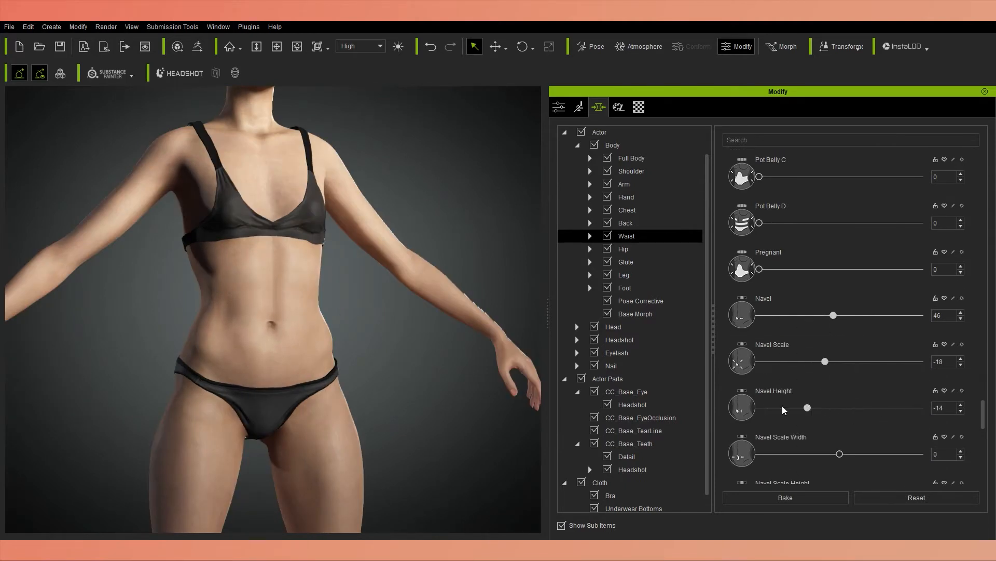
pyautogui.moveTo(786, 456); pyautogui.dragTo(765, 463)
pyautogui.scroll(-3, 812, 441)
pyautogui.scroll(-2, 974, 421)
pyautogui.moveTo(259, 363); pyautogui.dragTo(322, 364, button='right')
pyautogui.moveTo(760, 458); pyautogui.dragTo(798, 460)
pyautogui.scroll(-5, 259, 363)
pyautogui.moveTo(192, 482); pyautogui.dragTo(234, 477, button='right')
# Reshape the hips with the body's Hip morph sliders.
pyautogui.click(639, 239)
pyautogui.scroll(-10, 755, 316)
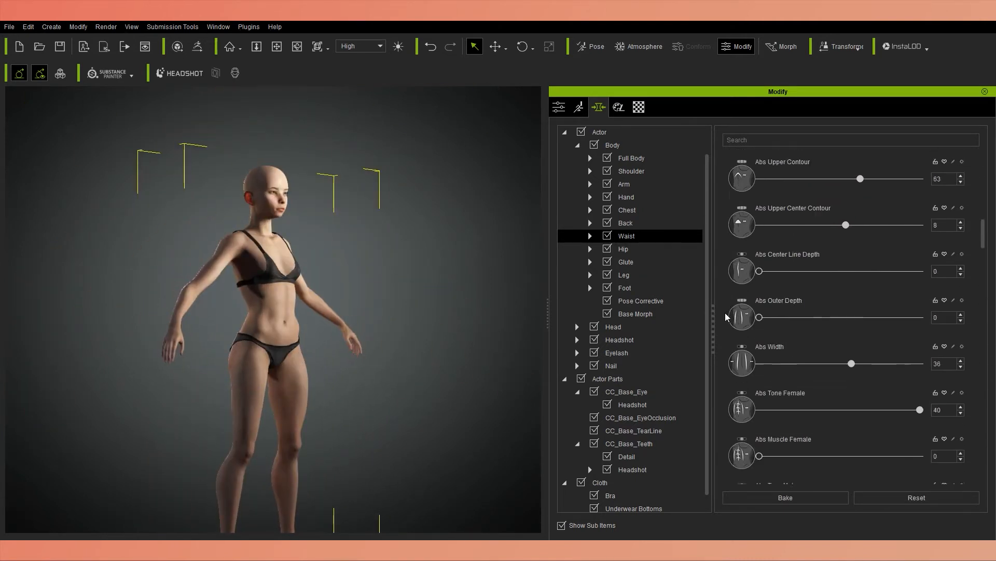
pyautogui.click(624, 250)
pyautogui.moveTo(759, 228); pyautogui.dragTo(807, 228)
pyautogui.moveTo(823, 320); pyautogui.dragTo(773, 322)
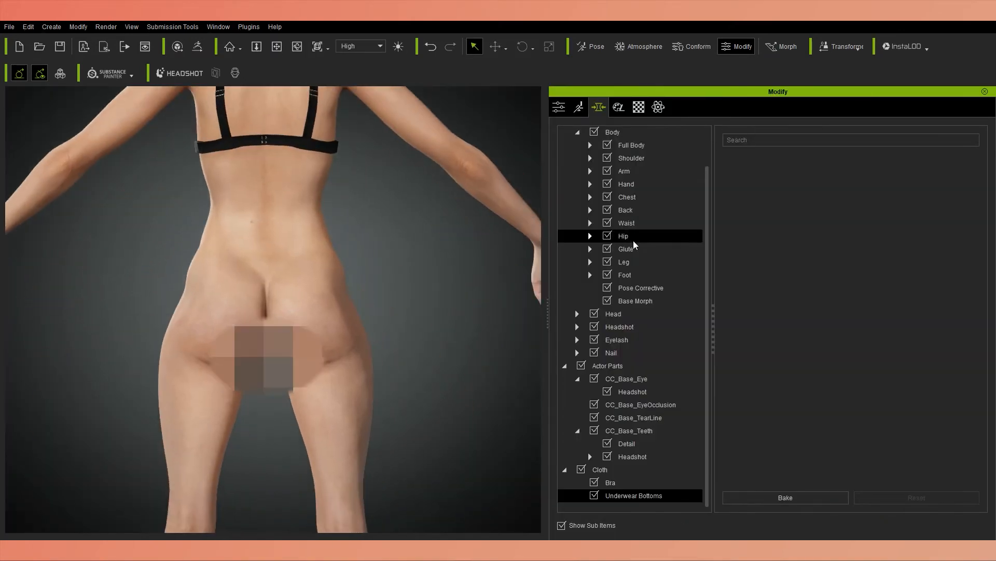
# Shape the glutes with Height -29, Width -13, Crease 39, Upper Depth -57, Lower Depth -12, Sacral Dimples -44 and Contour Square 23.
pyautogui.click(626, 248)
pyautogui.moveTo(854, 274); pyautogui.dragTo(829, 274)
pyautogui.scroll(-3, 830, 275)
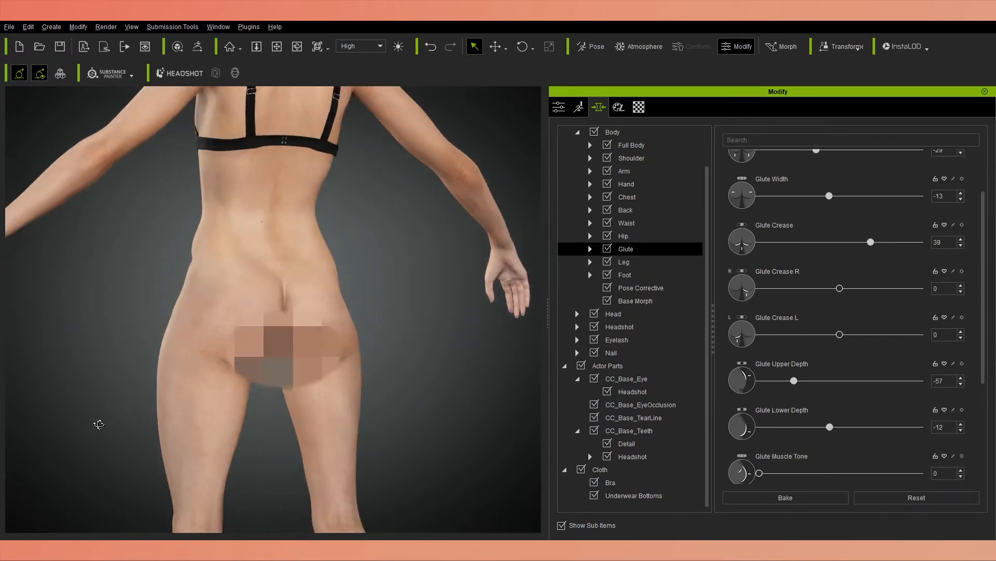
pyautogui.scroll(-3, 894, 451)
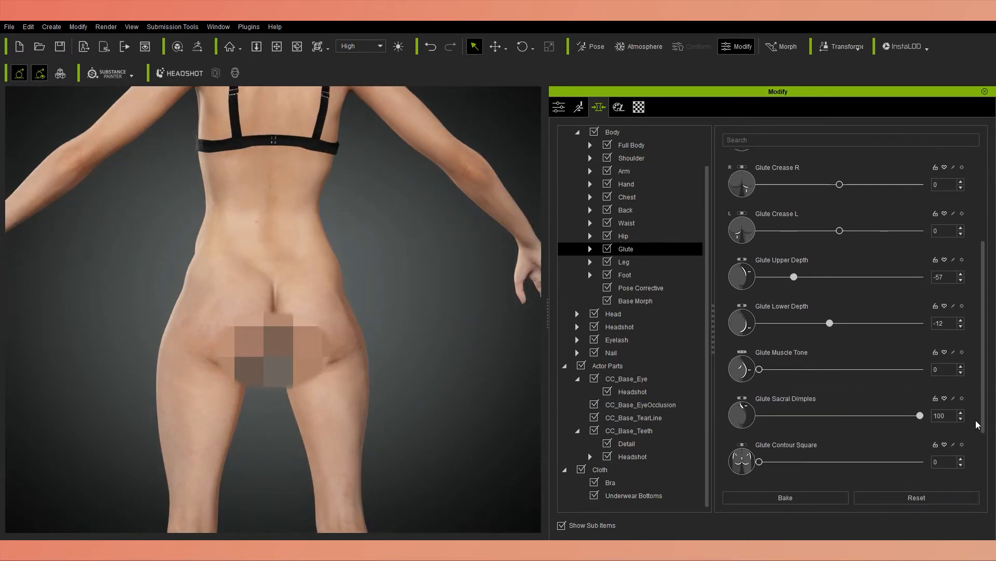
pyautogui.moveTo(759, 461); pyautogui.dragTo(920, 462)
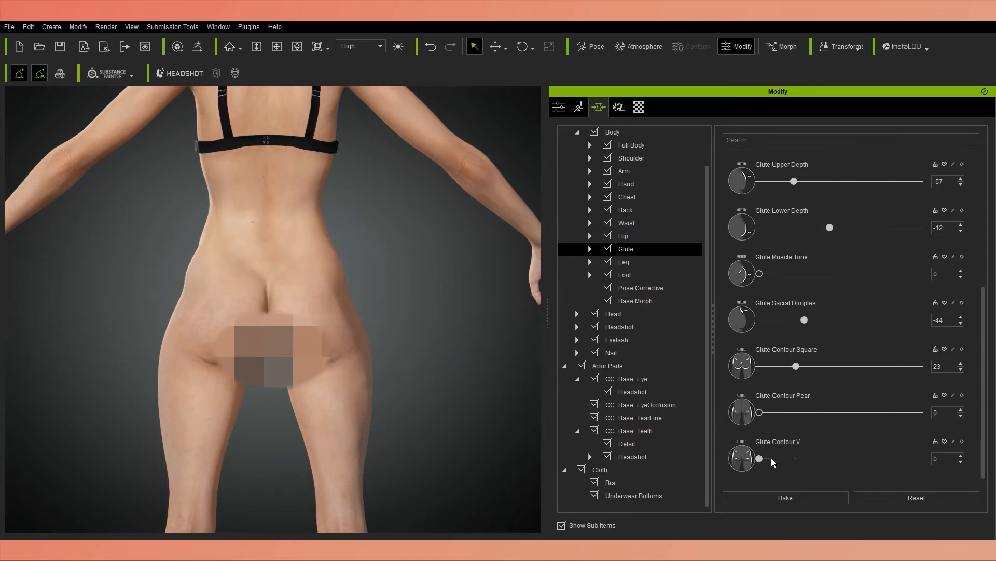
pyautogui.click(416, 274)
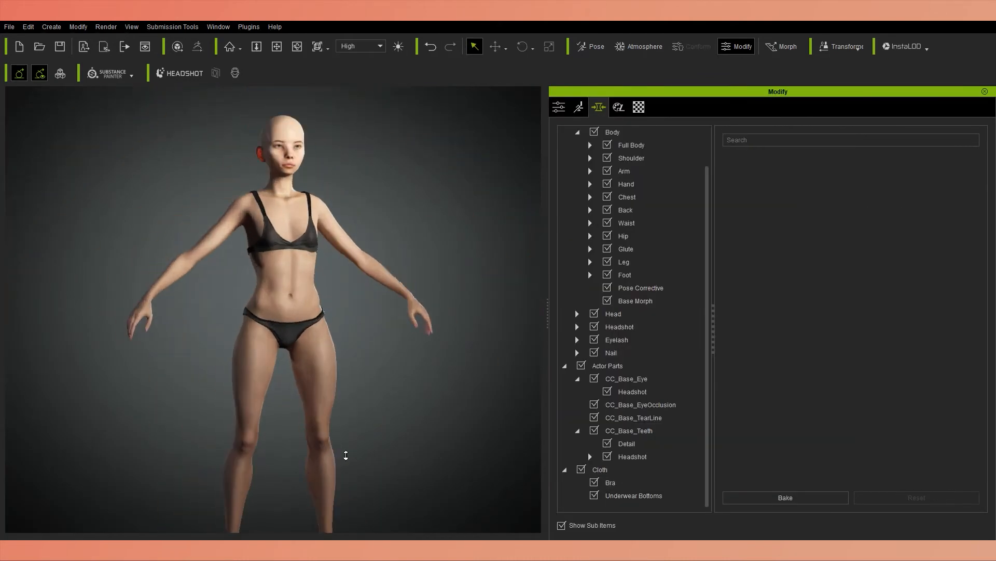
# Shape the thighs with Quad Inner Scale 47, Quad Lower Scale 16, Quad Lower Inner Scale 100 and Hamstring Scale 1.
pyautogui.click(344, 454)
pyautogui.scroll(-3, 840, 390)
pyautogui.moveTo(760, 389); pyautogui.dragTo(836, 389)
pyautogui.moveTo(760, 343); pyautogui.dragTo(594, 357)
pyautogui.moveTo(760, 436); pyautogui.dragTo(786, 436)
pyautogui.scroll(-2, 831, 429)
pyautogui.moveTo(839, 429); pyautogui.dragTo(921, 430)
pyautogui.moveTo(434, 372); pyautogui.dragTo(527, 371, button='middle')
pyautogui.scroll(-1, 779, 426)
pyautogui.moveTo(760, 424)
pyautogui.mouseDown()
pyautogui.moveTo(877, 423)
pyautogui.moveTo(761, 424)
pyautogui.mouseUp()
# Refine the knees with Knee Bone Scale -12, Knee Bone Width 29 and Knee Tone -16.
pyautogui.moveTo(840, 470)
pyautogui.mouseDown()
pyautogui.moveTo(810, 474)
pyautogui.moveTo(829, 471)
pyautogui.mouseUp()
pyautogui.moveTo(759, 413); pyautogui.dragTo(901, 413)
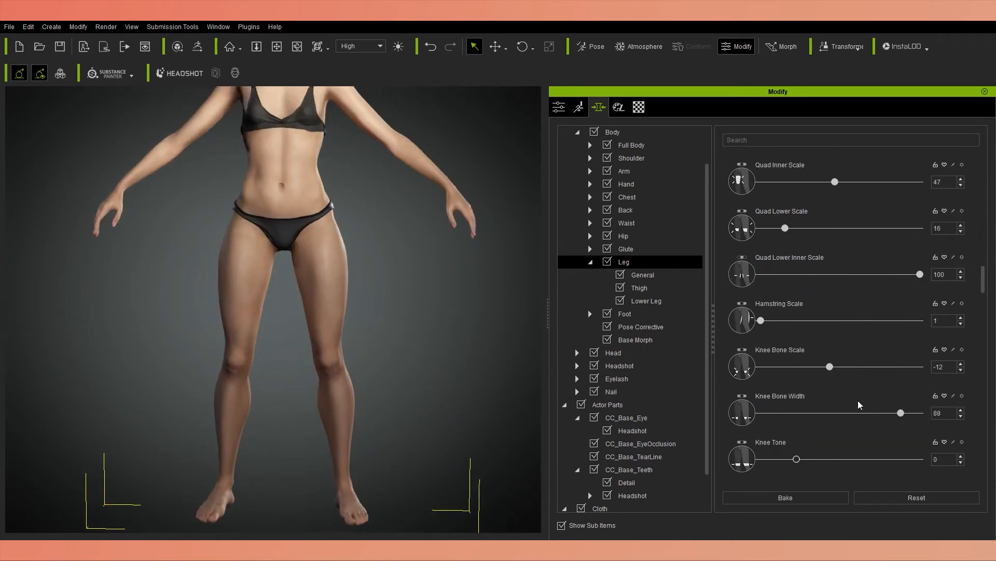
pyautogui.moveTo(752, 454); pyautogui.dragTo(777, 459)
# Slim the calves with Calf Scale A -58, a slight Calf Scale B and Calf Outer Curve 29.
pyautogui.scroll(-3, 841, 430)
pyautogui.scroll(-4, 840, 429)
pyautogui.moveTo(445, 372); pyautogui.dragTo(405, 371, button='middle')
pyautogui.moveTo(839, 416); pyautogui.dragTo(793, 416)
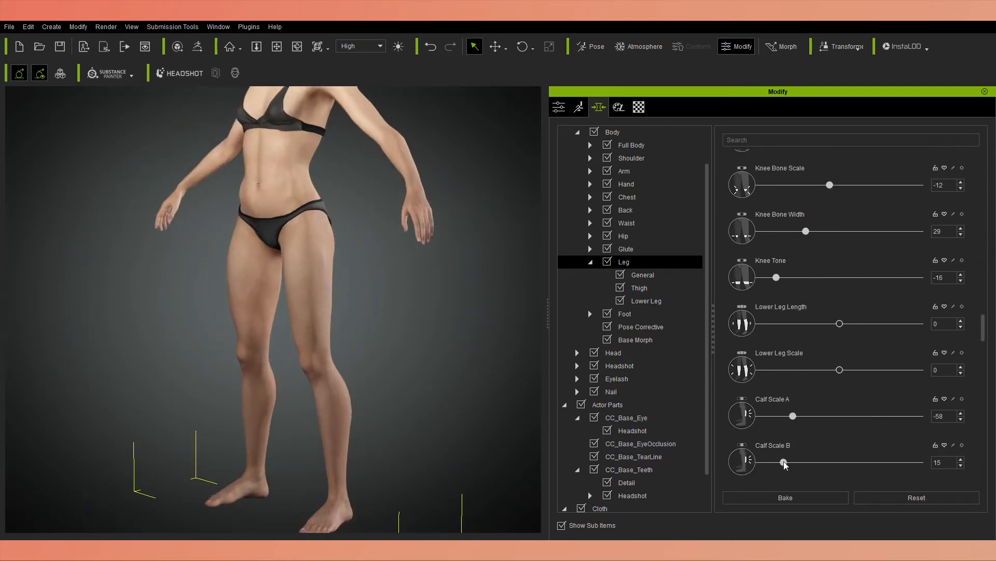
pyautogui.moveTo(783, 462); pyautogui.dragTo(773, 462)
pyautogui.scroll(-4, 772, 457)
pyautogui.moveTo(770, 407); pyautogui.dragTo(774, 406)
pyautogui.moveTo(798, 450); pyautogui.dragTo(806, 451)
# Contour the calves with Calf Outer Upper Curve 9, Calf Inner Upper Curve 5, Calf Inner Scale 5 and Calf Center Depth 16.
pyautogui.scroll(-2, 806, 451)
pyautogui.moveTo(759, 444); pyautogui.dragTo(774, 445)
pyautogui.scroll(-4, 777, 445)
pyautogui.moveTo(415, 422); pyautogui.dragTo(472, 422, button='middle')
pyautogui.moveTo(760, 387); pyautogui.dragTo(768, 407)
pyautogui.moveTo(467, 415); pyautogui.dragTo(364, 415, button='middle')
pyautogui.moveTo(759, 454); pyautogui.dragTo(786, 454)
# Define the ankle bones with Ankle Bone Height 17, Outer Scale 15 and Inner Scale 33.
pyautogui.scroll(-4, 786, 452)
pyautogui.moveTo(156, 436); pyautogui.dragTo(222, 436, button='middle')
pyautogui.scroll(10, 222, 436)
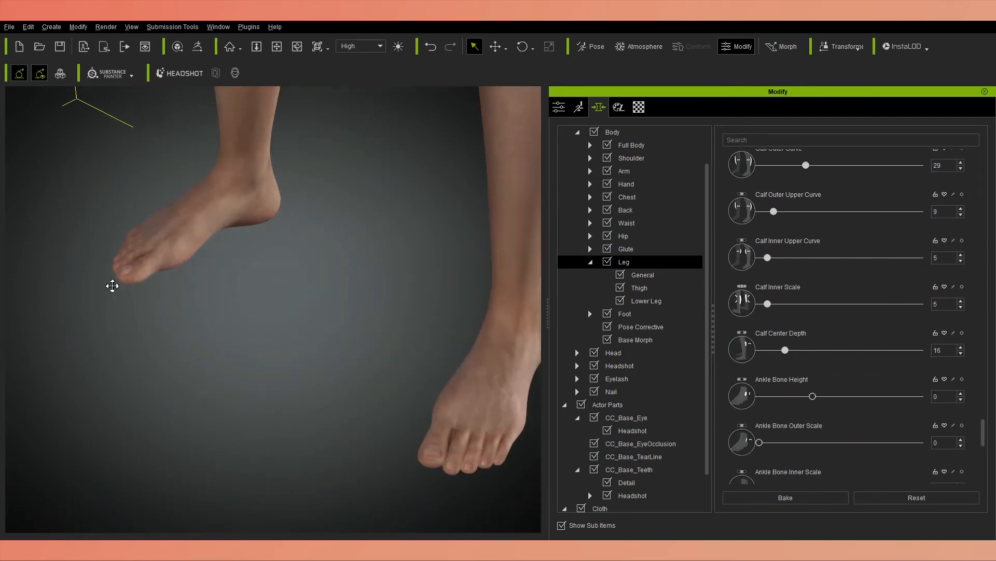
pyautogui.moveTo(812, 396); pyautogui.dragTo(843, 396)
pyautogui.moveTo(759, 442); pyautogui.dragTo(804, 442)
pyautogui.moveTo(363, 404); pyautogui.dragTo(441, 405, button='middle')
pyautogui.moveTo(804, 442); pyautogui.dragTo(783, 442)
pyautogui.scroll(-1, 784, 443)
pyautogui.moveTo(760, 462); pyautogui.dragTo(812, 464)
# Lower the Ankle Tone and fine-tune the remaining lower-leg shape around the ankles.
pyautogui.scroll(-3, 810, 464)
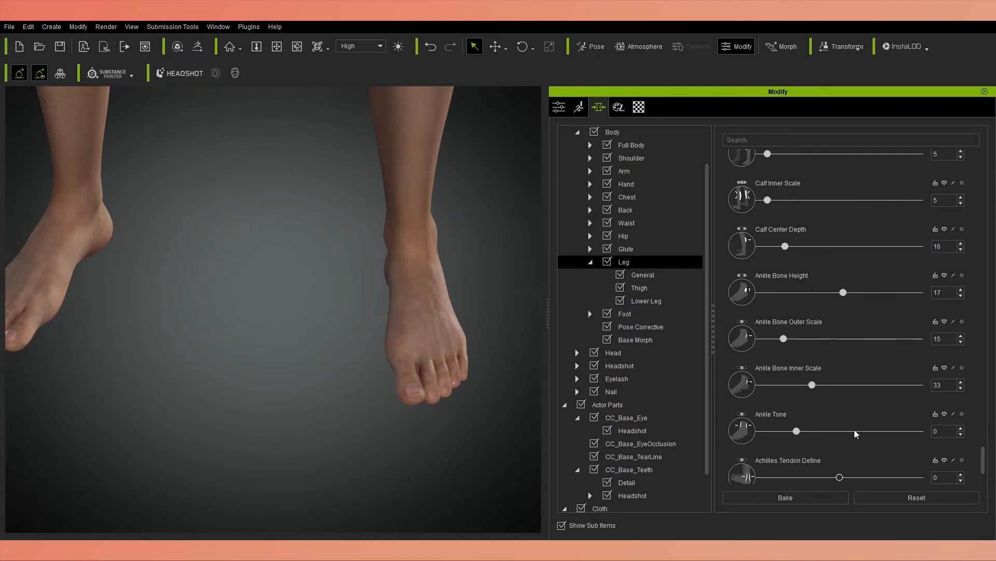
pyautogui.scroll(-8, 379, 369)
pyautogui.moveTo(797, 431)
pyautogui.mouseDown()
pyautogui.moveTo(760, 430)
pyautogui.moveTo(778, 430)
pyautogui.mouseUp()
pyautogui.scroll(-2, 380, 369)
pyautogui.scroll(-1, 776, 430)
pyautogui.moveTo(416, 387); pyautogui.dragTo(267, 387, button='middle')
pyautogui.scroll(6, 267, 388)
pyautogui.moveTo(840, 458); pyautogui.dragTo(797, 458)
# Soften the feet with Foot Tone -50 and shape the heels with Heel Scale 33 and Heel Depth 15.
pyautogui.click(590, 262)
pyautogui.click(625, 275)
pyautogui.moveTo(233, 341); pyautogui.dragTo(390, 340, button='middle')
pyautogui.scroll(-2, 851, 389)
pyautogui.moveTo(815, 400); pyautogui.dragTo(760, 400)
pyautogui.moveTo(415, 364); pyautogui.dragTo(359, 364, button='middle')
pyautogui.moveTo(840, 447); pyautogui.dragTo(866, 448)
pyautogui.scroll(-1, 966, 421)
pyautogui.scroll(-1, 965, 415)
pyautogui.moveTo(759, 416); pyautogui.dragTo(783, 416)
# Shape the foot arches with Foot Arch Scale -3, Foot Arch Scale Height 17 and Foot Arch Scale Width 21.
pyautogui.moveTo(839, 462); pyautogui.dragTo(802, 463)
pyautogui.moveTo(333, 363); pyautogui.dragTo(400, 363, button='middle')
pyautogui.moveTo(801, 462); pyautogui.dragTo(837, 462)
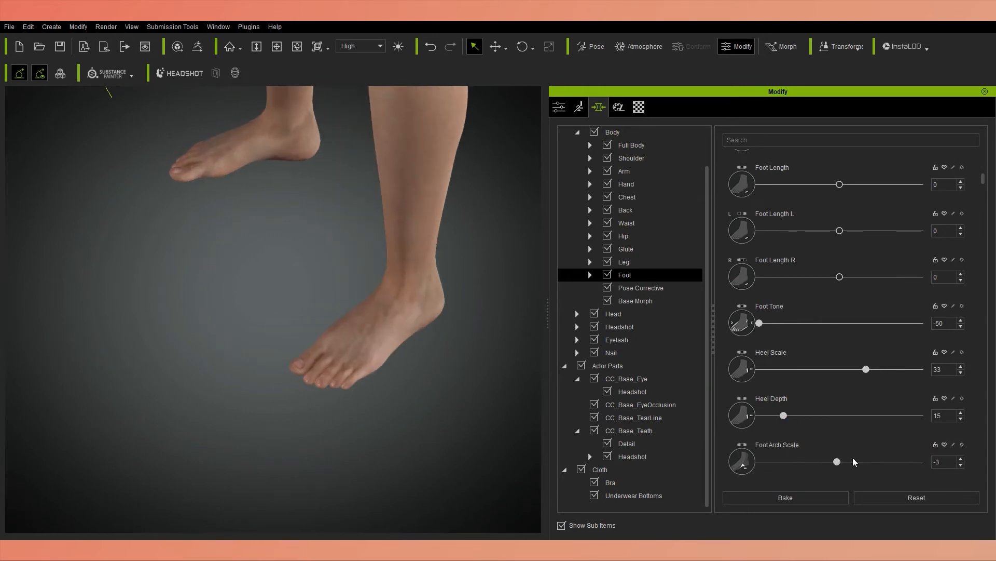
pyautogui.scroll(-4, 854, 462)
pyautogui.moveTo(839, 403)
pyautogui.mouseDown()
pyautogui.moveTo(898, 404)
pyautogui.moveTo(854, 404)
pyautogui.mouseUp()
pyautogui.moveTo(311, 364); pyautogui.dragTo(384, 363, button='middle')
pyautogui.moveTo(759, 450)
pyautogui.mouseDown()
pyautogui.moveTo(883, 445)
pyautogui.moveTo(760, 445)
pyautogui.mouseUp()
# Blend the foot type with Foot Square 55, Foot Roman 35 and Foot Egyptian 16.
pyautogui.scroll(-2, 794, 451)
pyautogui.moveTo(759, 464); pyautogui.dragTo(847, 465)
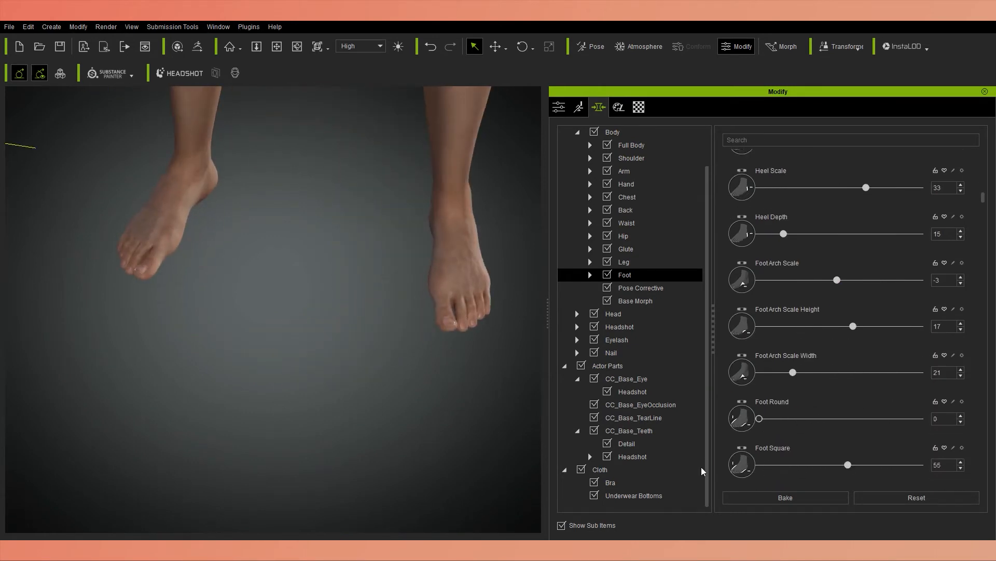
pyautogui.scroll(-3, 763, 464)
pyautogui.moveTo(760, 433); pyautogui.dragTo(815, 406)
# Adjust the toes with the two Toe Length sliders at -31 and -24, Toe Scale Width -2 and Toe Spread 33.
pyautogui.scroll(-5, 762, 421)
pyautogui.moveTo(760, 450); pyautogui.dragTo(787, 467)
pyautogui.scroll(-2, 837, 437)
pyautogui.scroll(-5, 977, 404)
pyautogui.moveTo(813, 428); pyautogui.dragTo(811, 427)
pyautogui.scroll(-1, 810, 436)
pyautogui.moveTo(759, 448); pyautogui.dragTo(812, 449)
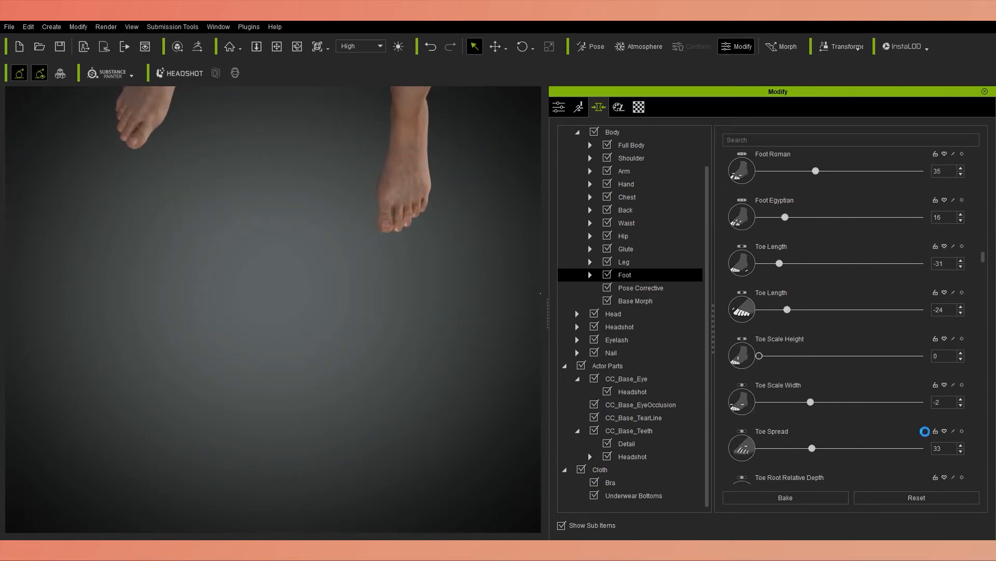
# Refine the toe shape, setting Big Toe Angle to -38 and adjusting Big Toe Turn.
pyautogui.scroll(-1, 925, 431)
pyautogui.moveTo(759, 468); pyautogui.dragTo(804, 427)
pyautogui.scroll(-7, 726, 451)
pyautogui.scroll(-10, 804, 425)
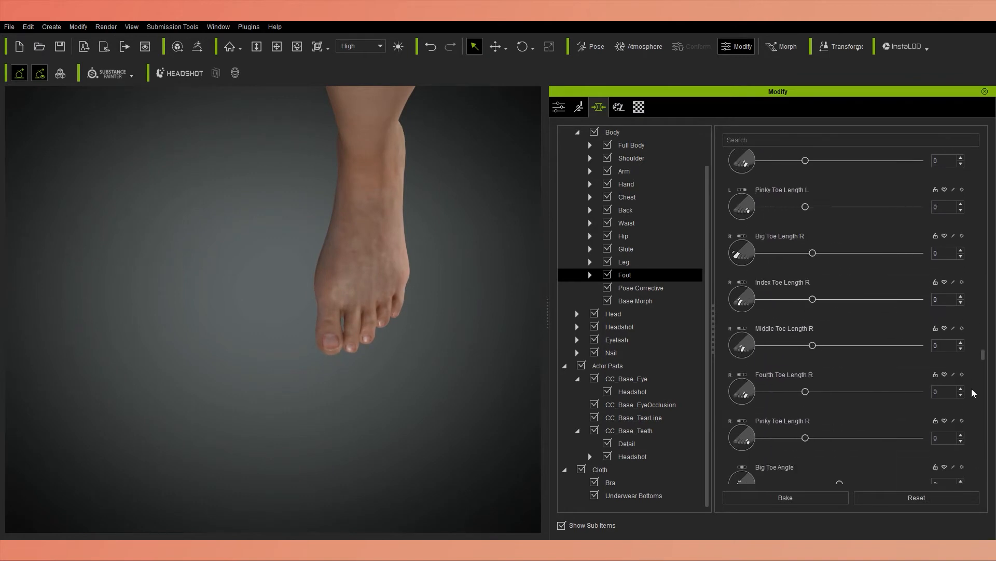
pyautogui.scroll(-12, 808, 389)
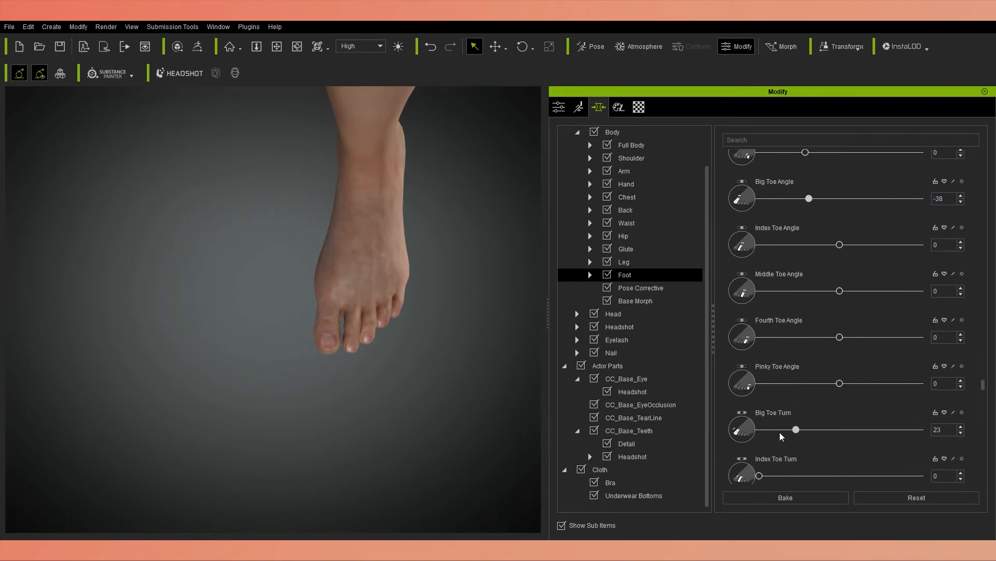
pyautogui.moveTo(891, 435); pyautogui.dragTo(735, 426)
# Shape the toenails with Toenail Width 36 and Toenail Edge Position 30.
pyautogui.scroll(-1, 747, 441)
pyautogui.moveTo(760, 455); pyautogui.dragTo(807, 456)
pyautogui.moveTo(813, 271); pyautogui.dragTo(912, 272)
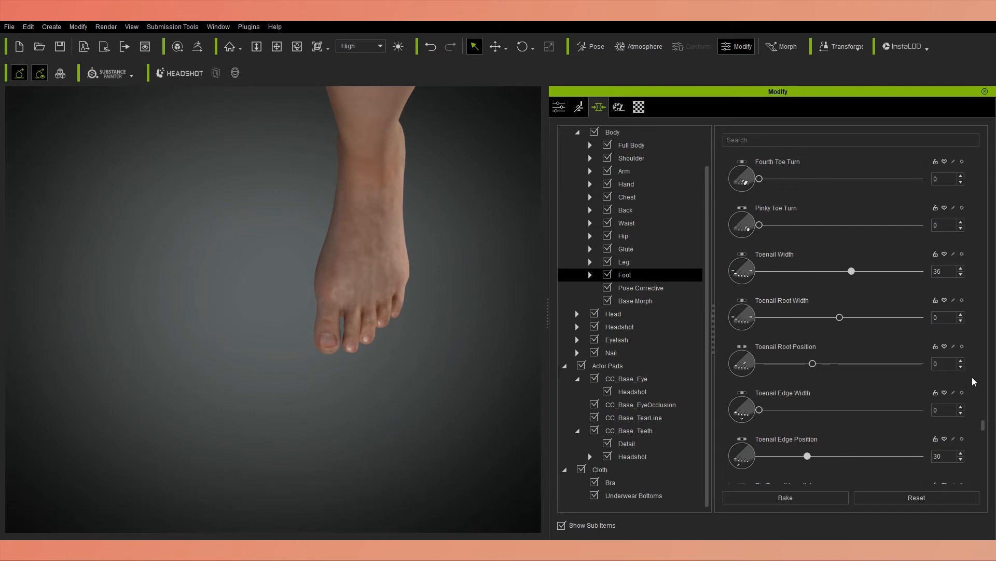
pyautogui.scroll(-15, 791, 435)
pyautogui.scroll(-3, 478, 430)
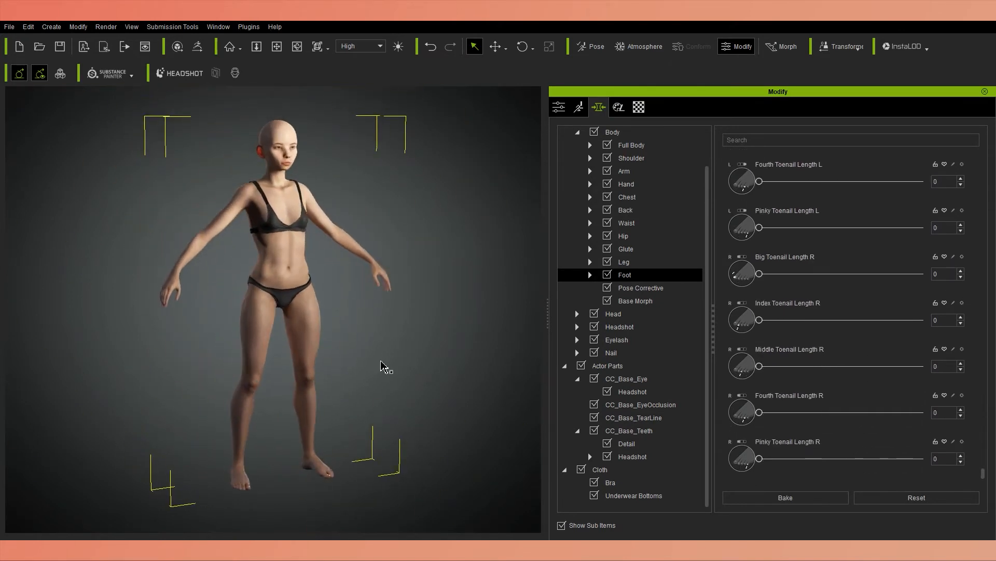
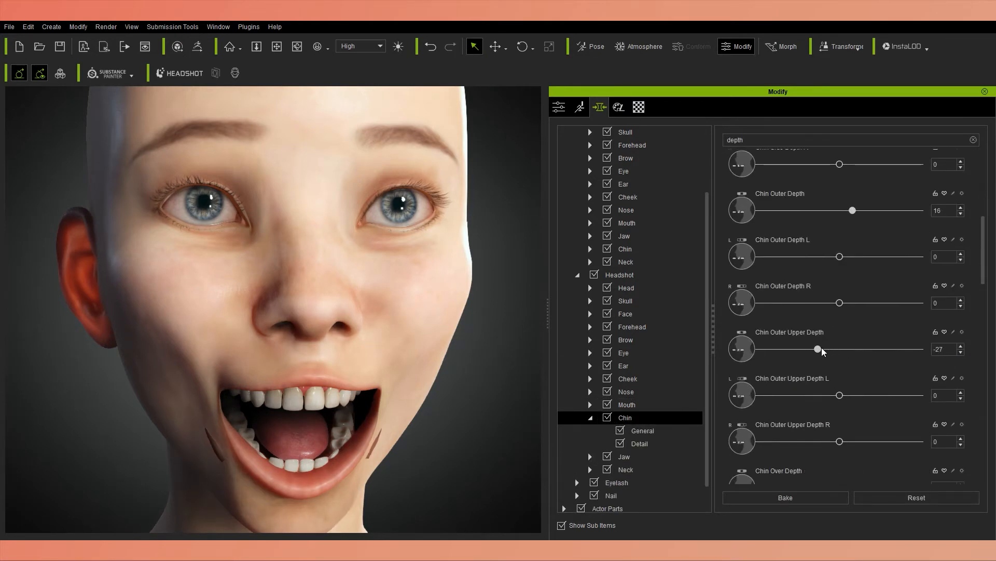
pyautogui.hotkey('ctrl', 'z')
pyautogui.scroll(-2, 977, 427)
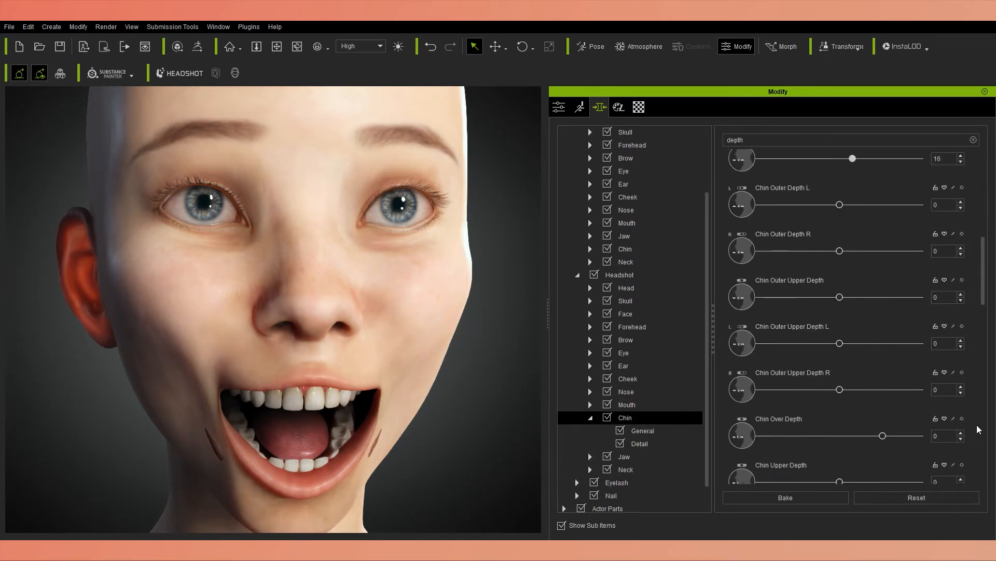
pyautogui.moveTo(882, 435); pyautogui.dragTo(917, 435)
pyautogui.hotkey('ctrl', 'z')
pyautogui.scroll(-1, 974, 434)
pyautogui.moveTo(840, 456); pyautogui.dragTo(787, 460)
pyautogui.hotkey('ctrl', 'z')
pyautogui.scroll(-1, 976, 420)
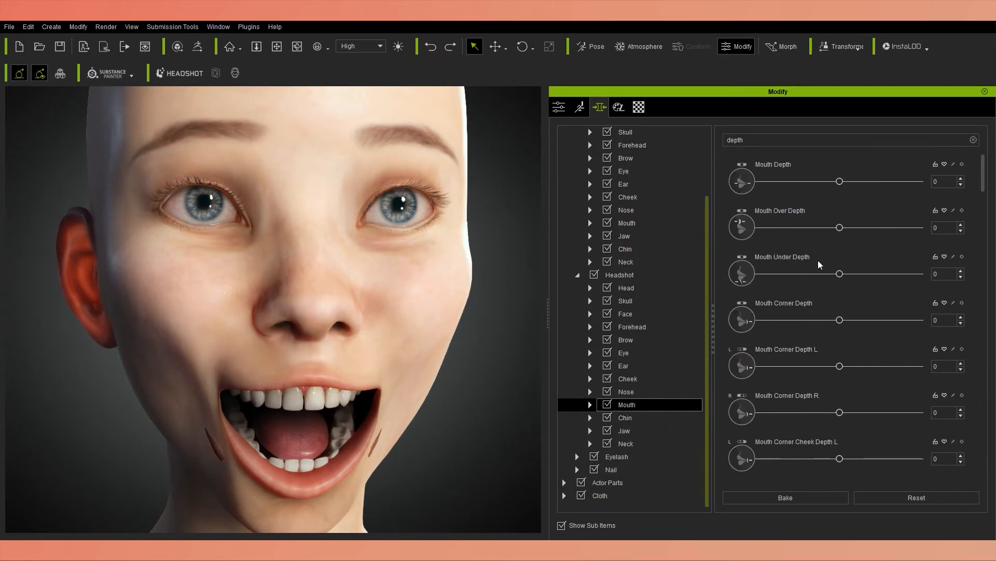
# Set Mouth Under Depth to -19, Mouth Corner Depth to -31, Mouth Corner Cheek Depth L to 59 and R to 84.
pyautogui.moveTo(840, 319); pyautogui.dragTo(816, 322)
pyautogui.scroll(-1, 833, 185)
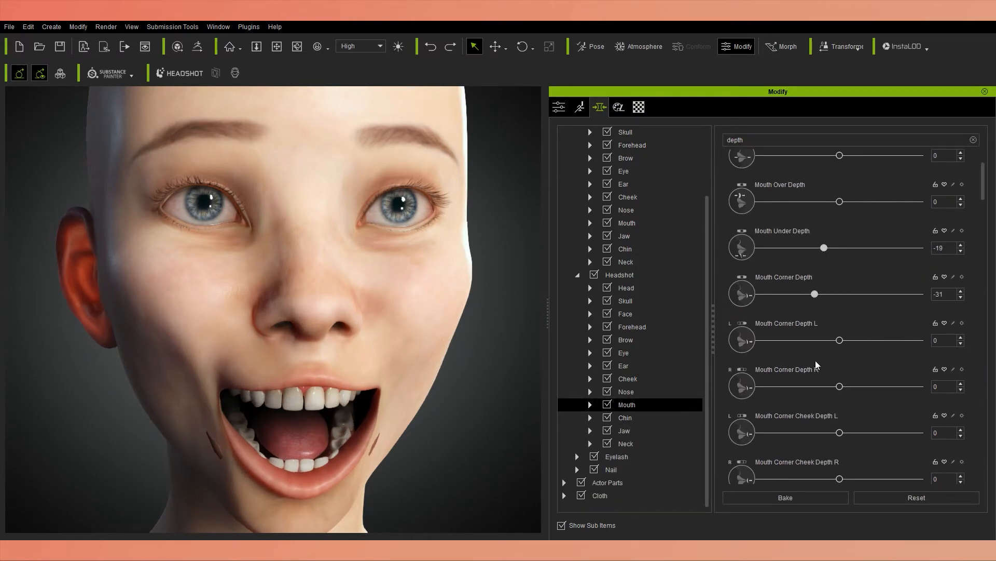
pyautogui.moveTo(840, 433); pyautogui.dragTo(886, 434)
pyautogui.moveTo(840, 478); pyautogui.dragTo(885, 480)
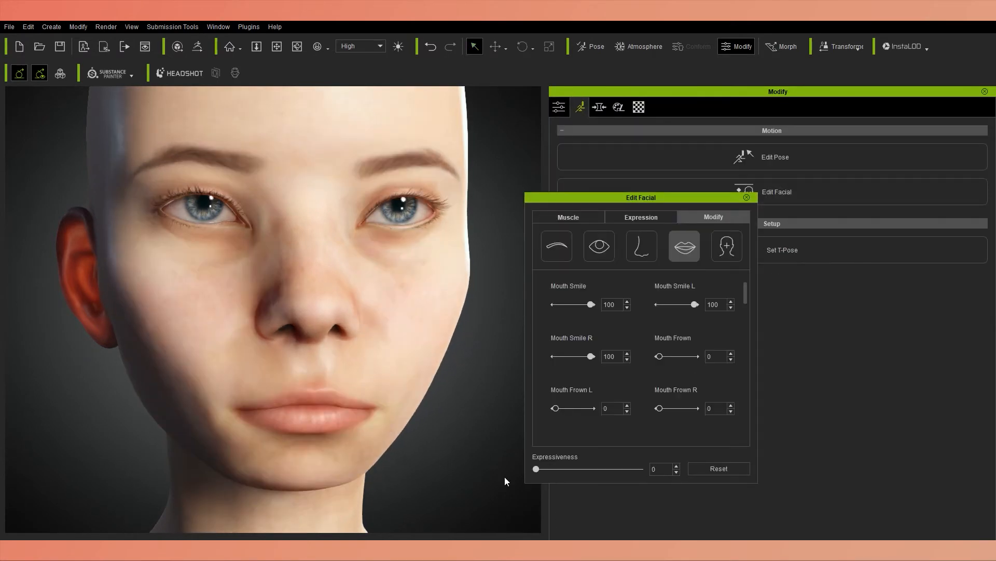
pyautogui.moveTo(507, 473); pyautogui.dragTo(325, 491, button='right')
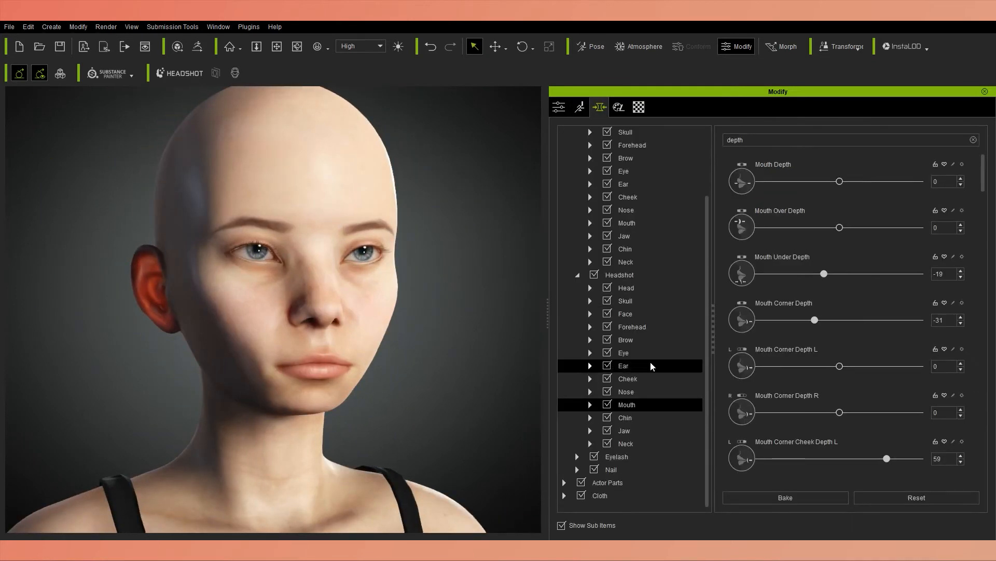
pyautogui.click(628, 379)
pyautogui.scroll(-5, 901, 195)
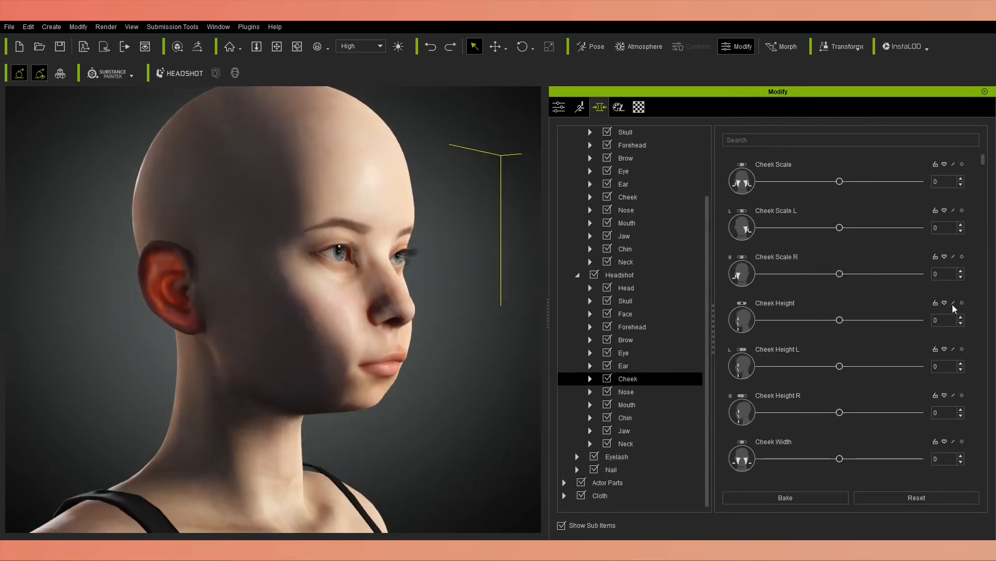
pyautogui.scroll(-5, 919, 407)
pyautogui.click(627, 404)
pyautogui.scroll(3, 981, 358)
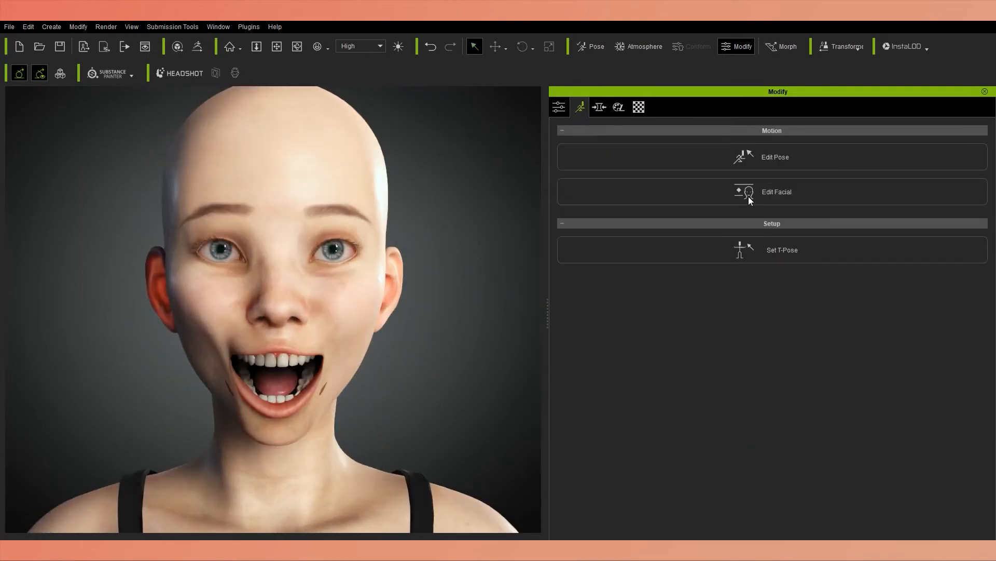
pyautogui.click(78, 27)
pyautogui.click(127, 138)
pyautogui.scroll(5, 414, 201)
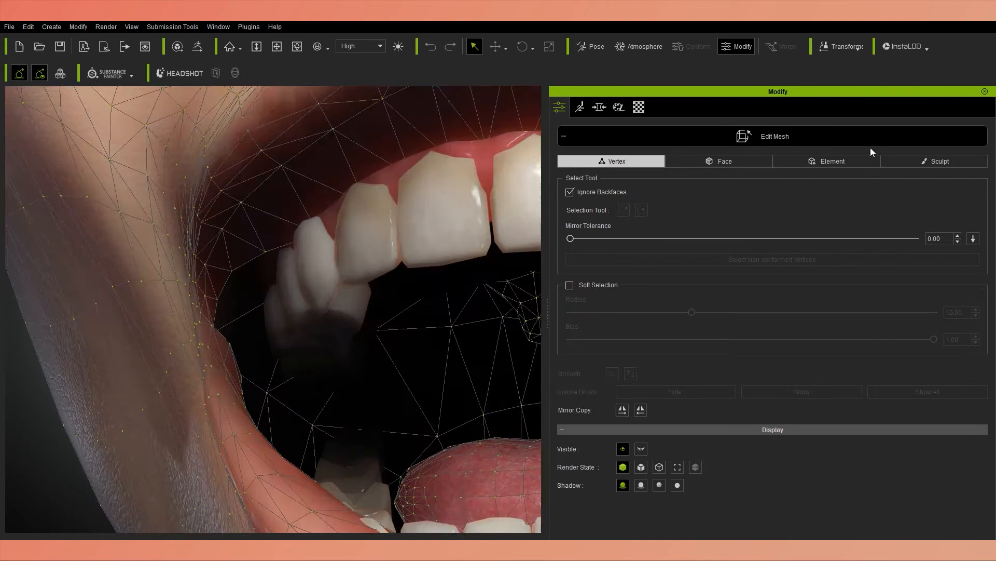
pyautogui.click(929, 161)
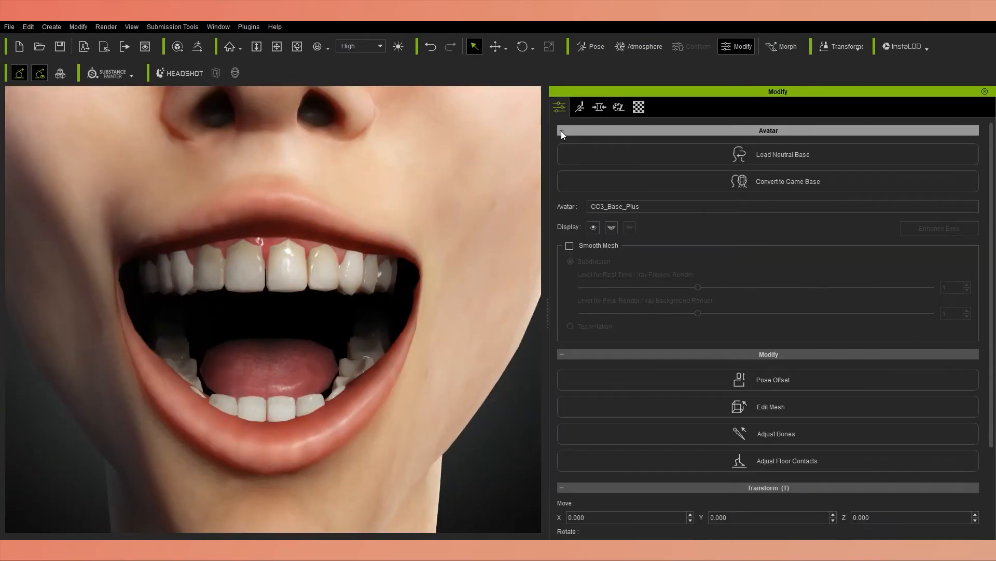
# Enable Smooth Mesh on the avatar and apply the Happy_12 facial expression.
pyautogui.click(570, 246)
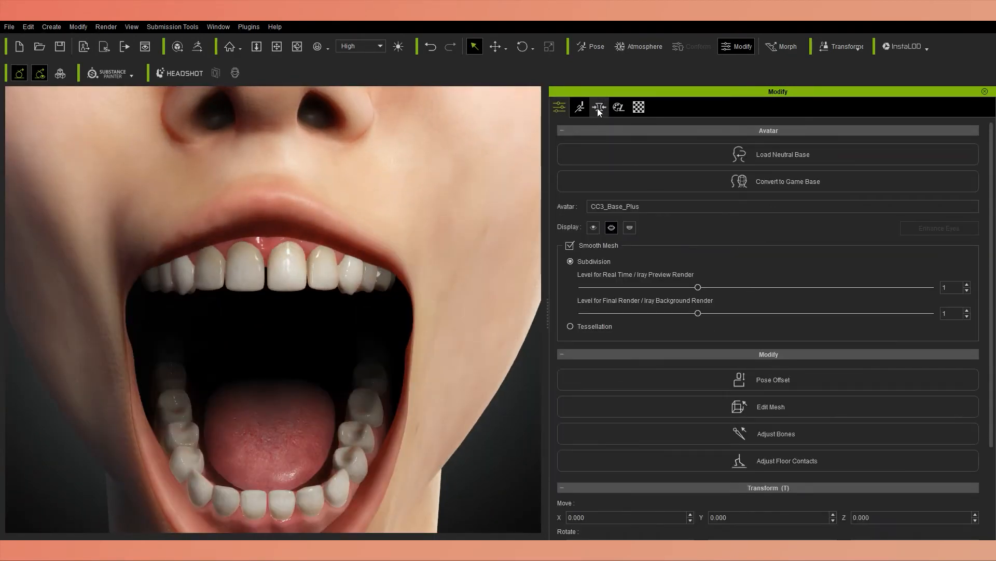
pyautogui.click(580, 107)
pyautogui.click(721, 192)
pyautogui.click(616, 217)
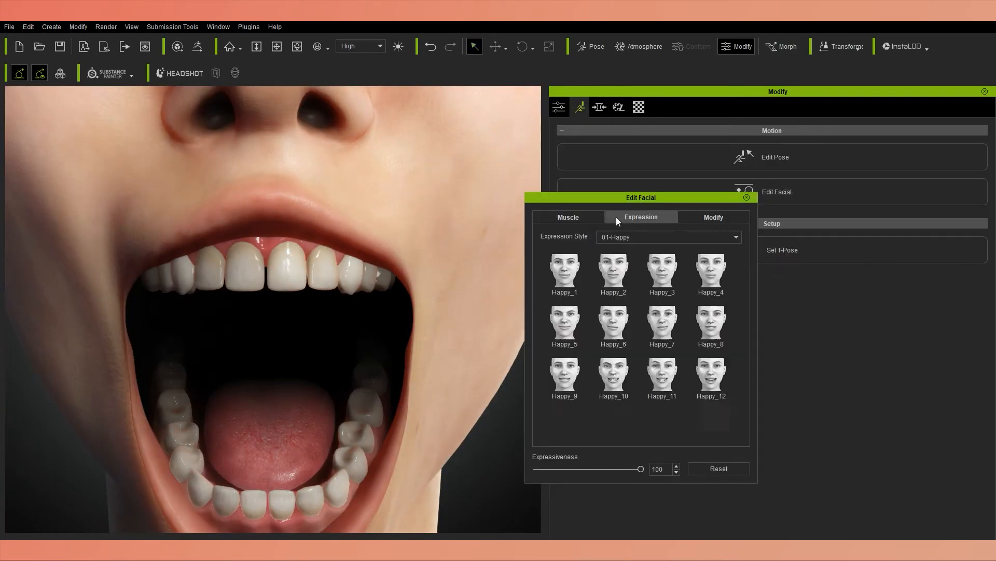
pyautogui.click(663, 322)
pyautogui.click(711, 374)
# Open the facial expression modifiers, adjust the expressiveness and finish the facial edit.
pyautogui.click(714, 217)
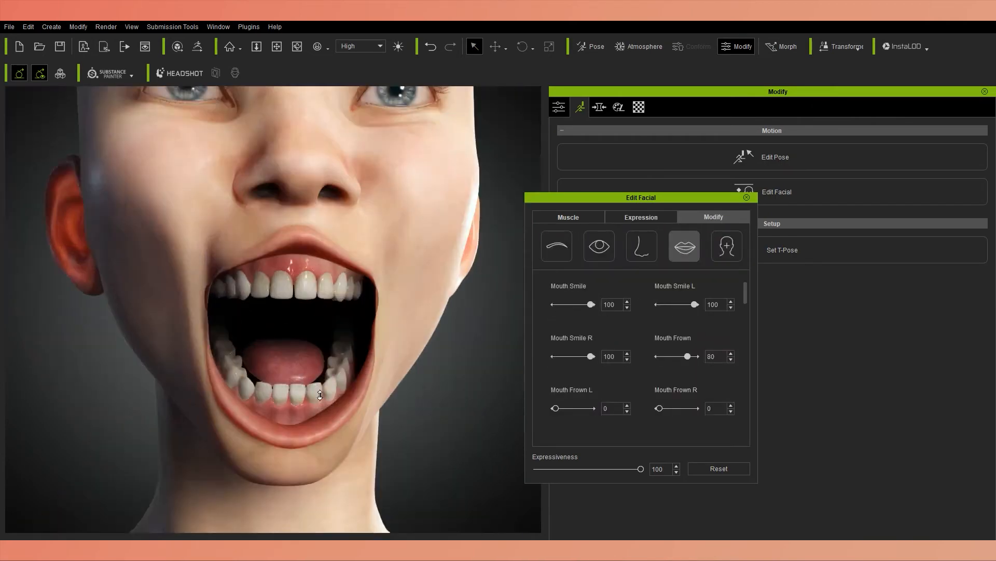
pyautogui.moveTo(641, 469); pyautogui.dragTo(543, 469)
pyautogui.click(747, 197)
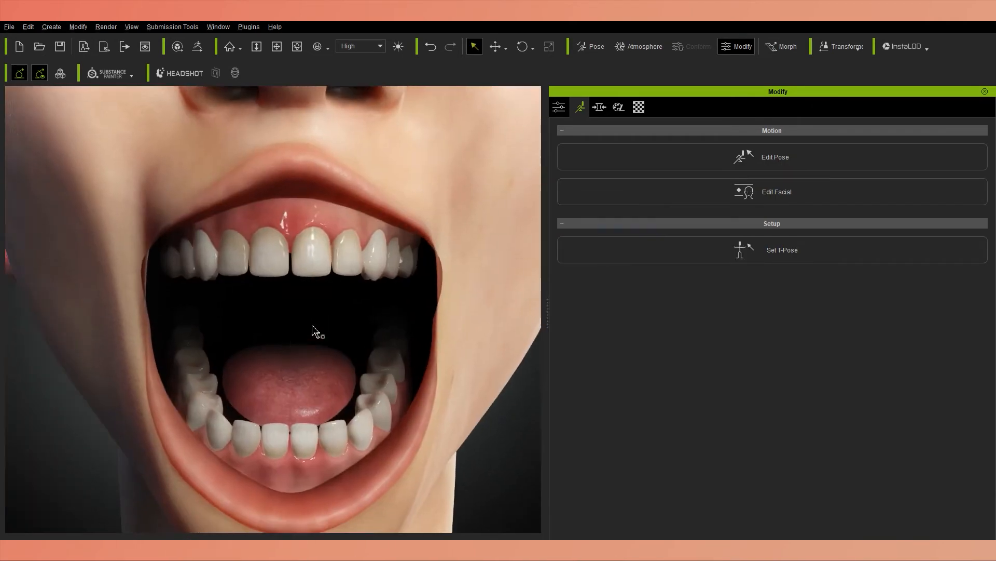
# Slightly reduce Teeth Lower Scale and Teeth Upper Height in the head's mouth morphs.
pyautogui.click(590, 275)
pyautogui.click(627, 276)
pyautogui.scroll(-3, 606, 462)
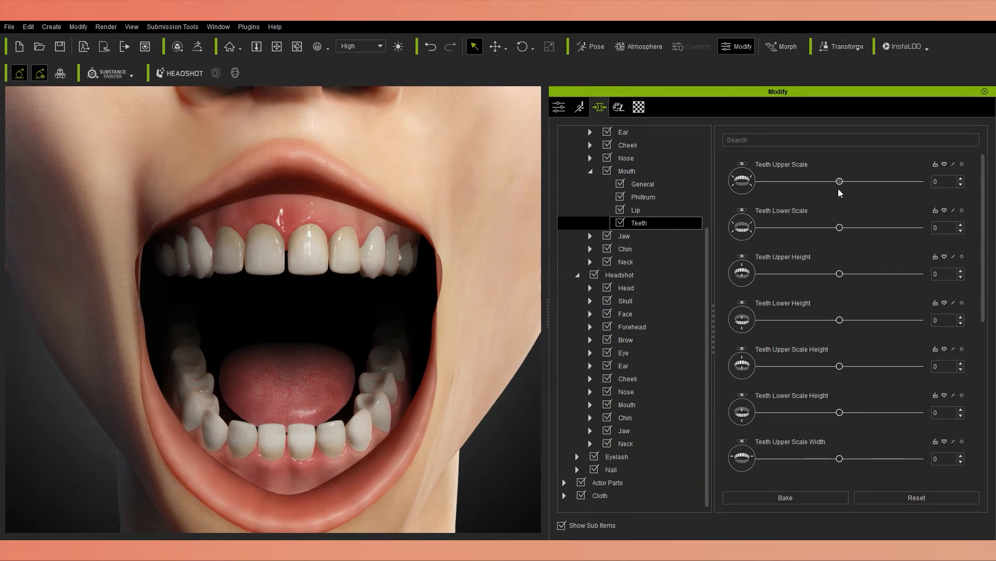
pyautogui.moveTo(839, 227); pyautogui.dragTo(836, 227)
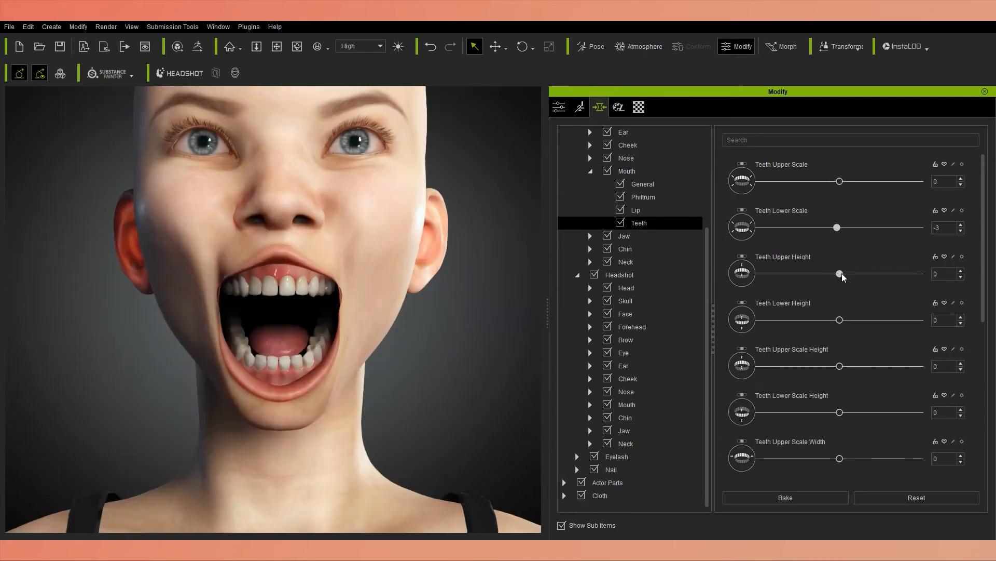
pyautogui.moveTo(839, 273); pyautogui.dragTo(835, 274)
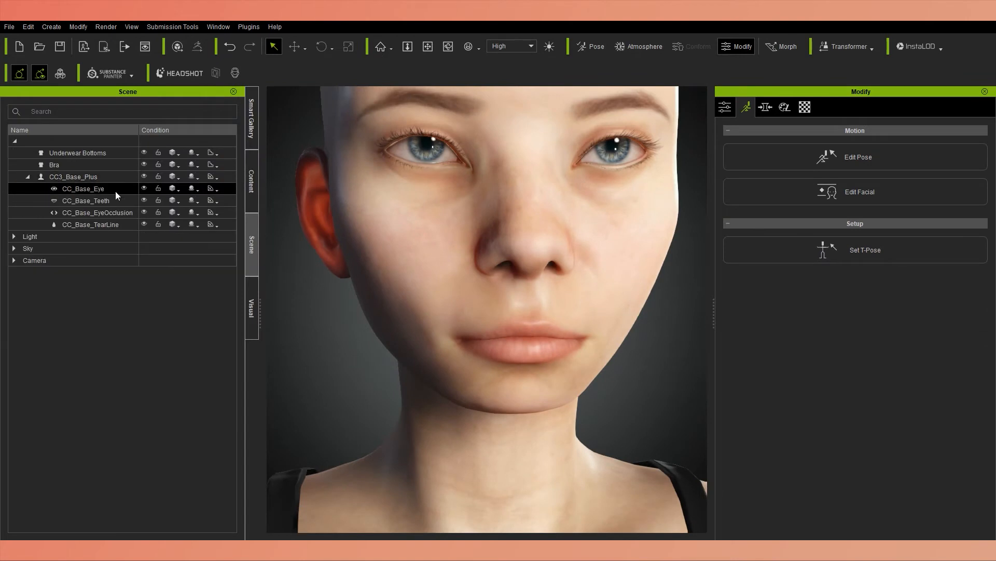
pyautogui.click(108, 201)
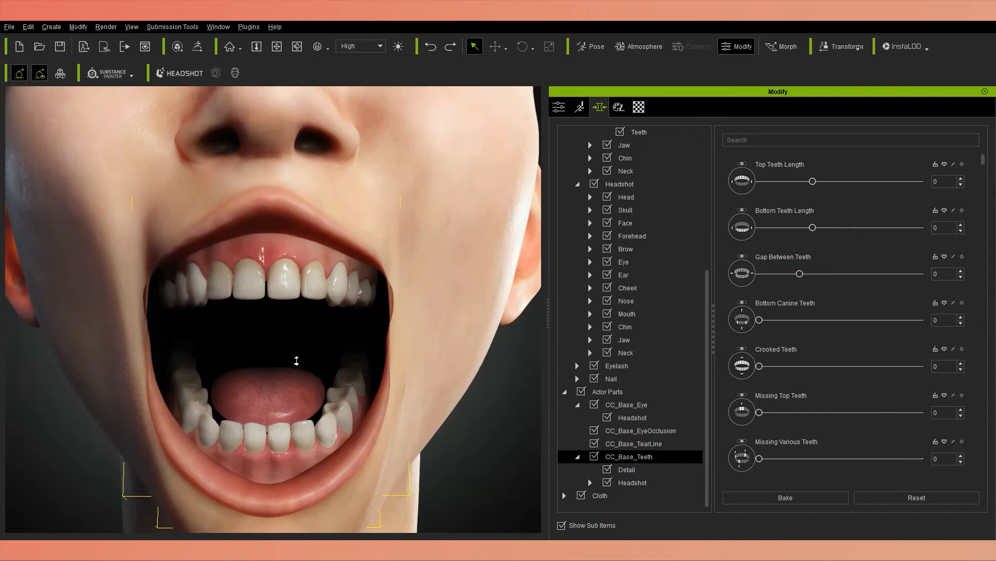
# Shape the teeth with Top Teeth Length 58, Bottom Teeth Length 29, Gap Between Teeth 9 and Crooked Teeth 48.
pyautogui.moveTo(812, 181); pyautogui.dragTo(883, 180)
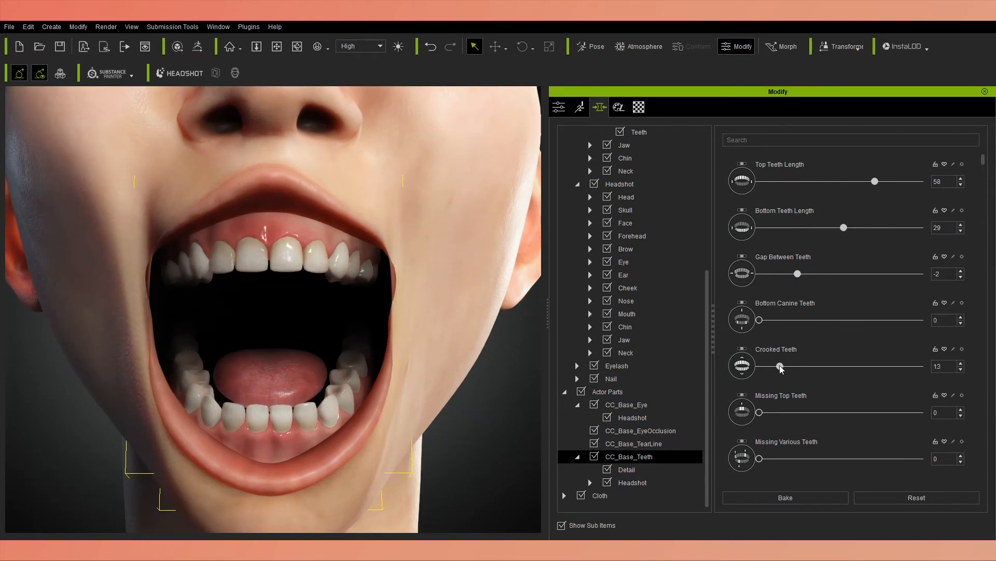
pyautogui.scroll(-7, 807, 281)
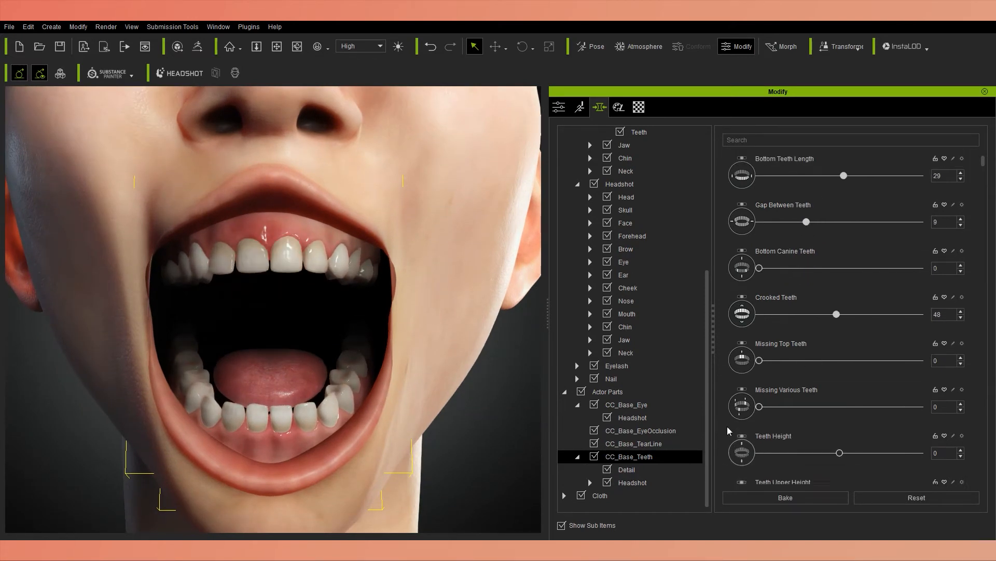
pyautogui.scroll(-7, 975, 413)
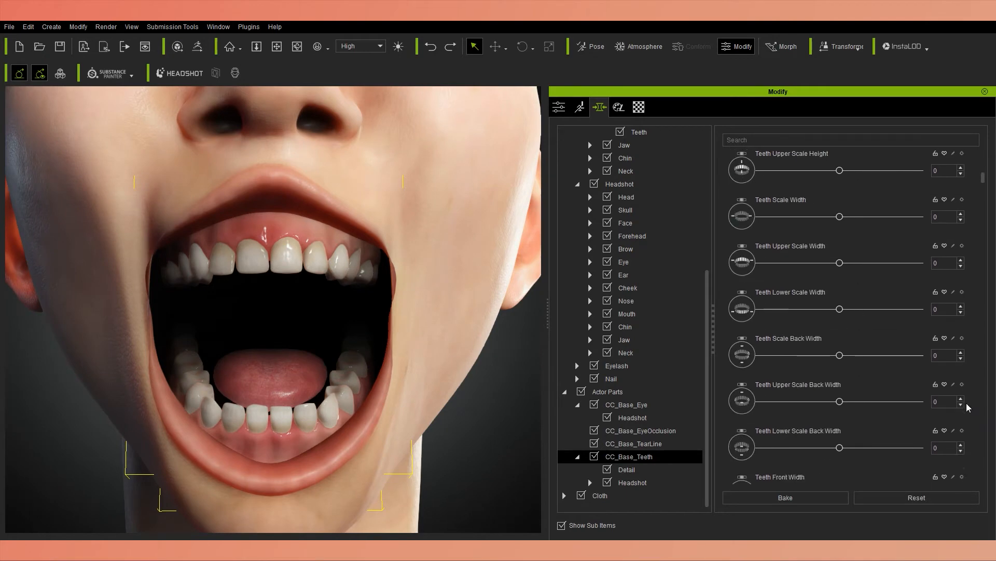
# Set Teeth Length to -9 and Teeth Upper Central Incisors Scale to 47.
pyautogui.scroll(-6, 986, 385)
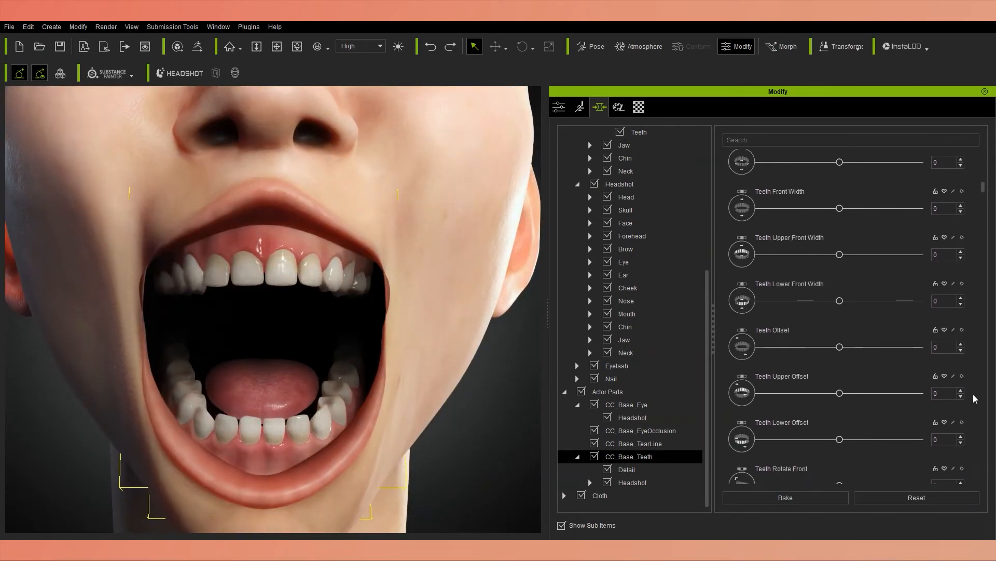
pyautogui.scroll(-6, 883, 415)
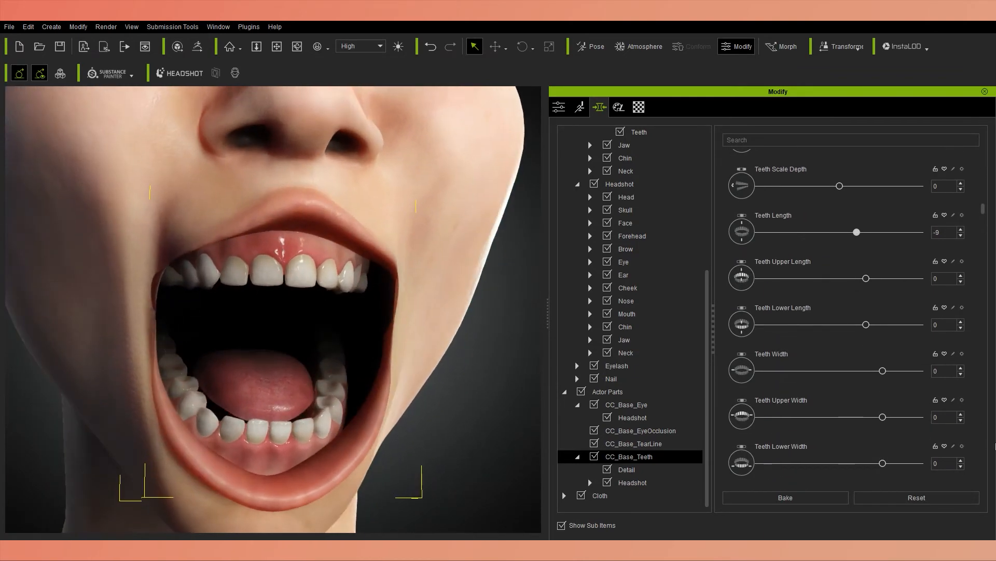
pyautogui.scroll(-5, 972, 436)
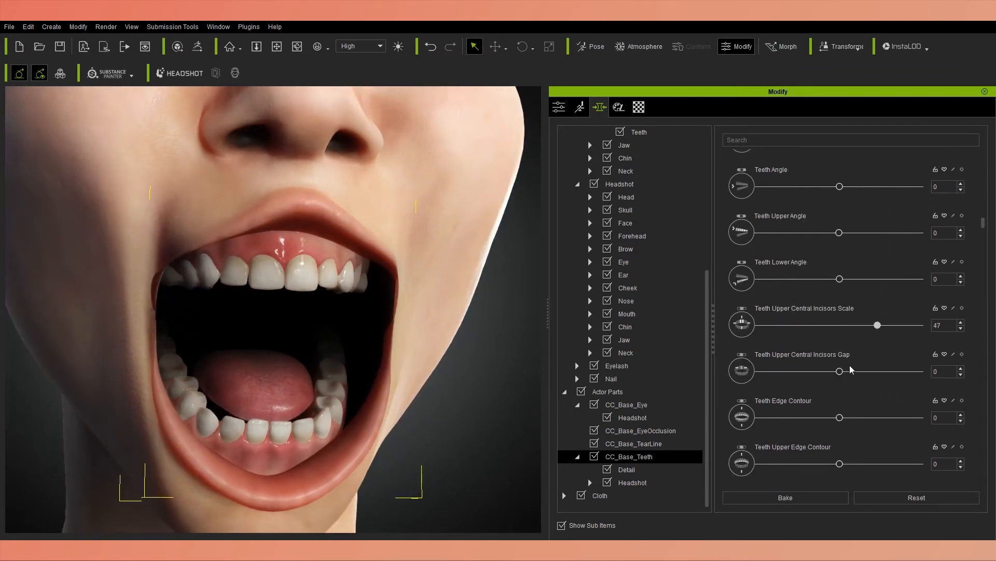
# Set Teeth Upper Central Incisors Gap to 31 and enlarge Teeth Upper Central Incisors Scale to 62.
pyautogui.moveTo(914, 371); pyautogui.dragTo(865, 371)
pyautogui.scroll(-6, 275, 312)
pyautogui.scroll(4, 275, 311)
pyautogui.moveTo(983, 223)
pyautogui.mouseDown()
pyautogui.moveTo(984, 160)
pyautogui.moveTo(990, 218)
pyautogui.mouseUp()
pyautogui.scroll(-4, 955, 309)
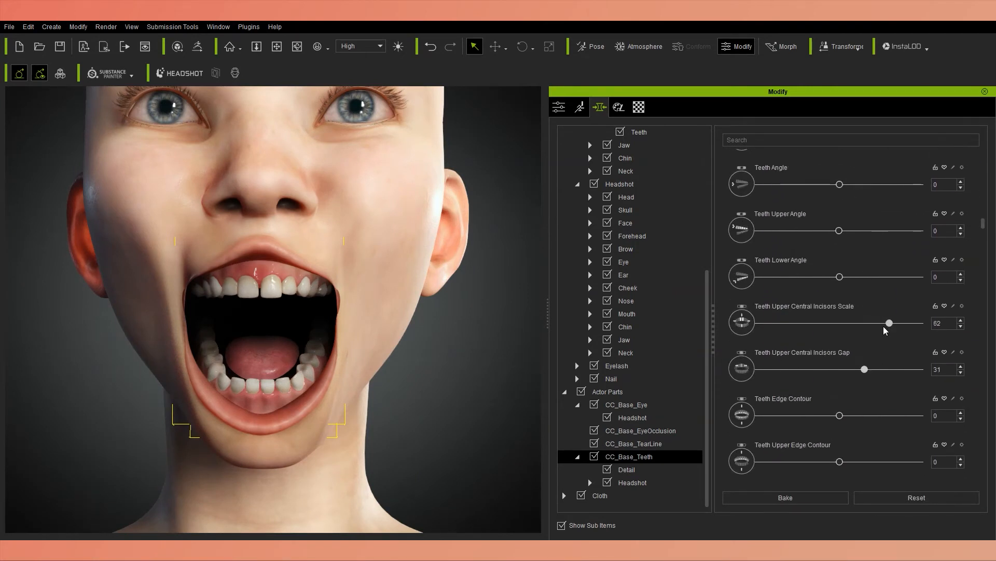
# Refine the upper central incisors to Scale 32 and Gap 28, and set Teeth Edge Contour to 11, Upper to -6 and Lower to -7.
pyautogui.moveTo(839, 408); pyautogui.dragTo(834, 456)
pyautogui.scroll(-1, 847, 411)
pyautogui.scroll(-1, 834, 435)
pyautogui.scroll(-1, 825, 454)
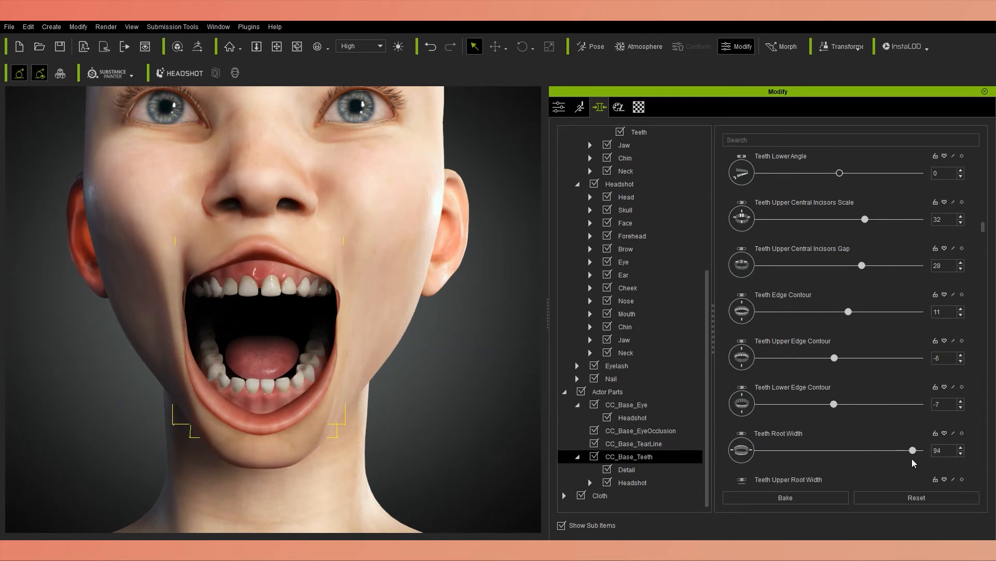
# Set Teeth Root Width to -1, Upper Root Width to 10, Lower Root Width to 27, Gum Receed to 28 and Gum Upper Receed to 34.
pyautogui.scroll(-3, 795, 441)
pyautogui.moveTo(913, 450); pyautogui.dragTo(850, 428)
pyautogui.scroll(-1, 973, 412)
pyautogui.scroll(-2, 843, 435)
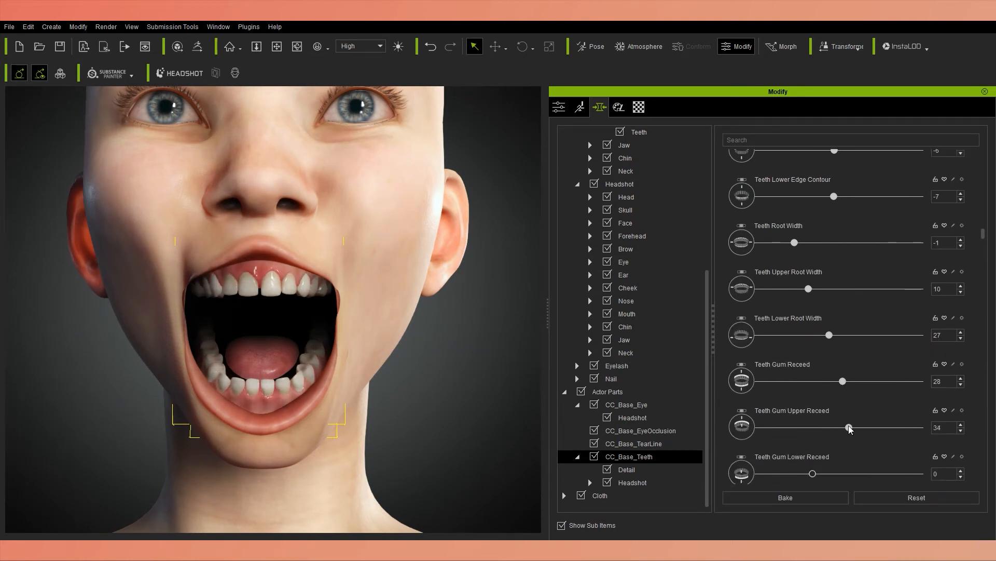
# Set the root width of the upper left central incisor to -1, the upper lateral incisors to 9 and 3, and the upper left canine to 9.
pyautogui.scroll(-8, 810, 446)
pyautogui.moveTo(763, 472); pyautogui.dragTo(869, 444)
pyautogui.scroll(-2, 810, 447)
pyautogui.scroll(-3, 974, 420)
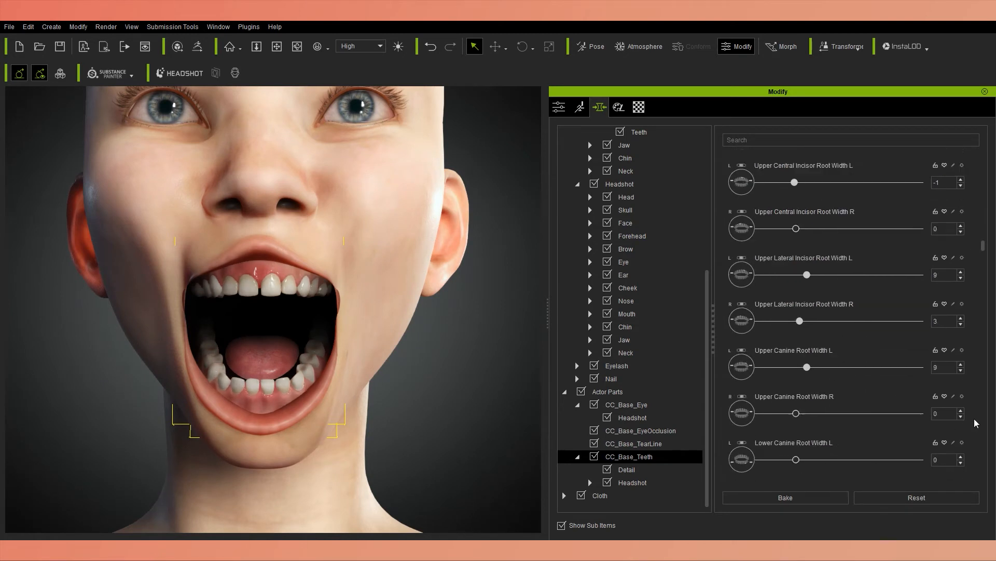
# Set Upper Canine Root Width R to 23 and Lower Canine Root Width L to -19.
pyautogui.scroll(-1, 841, 389)
pyautogui.moveTo(796, 387); pyautogui.dragTo(837, 388)
pyautogui.moveTo(311, 311); pyautogui.dragTo(327, 312, button='right')
pyautogui.moveTo(796, 434); pyautogui.dragTo(741, 426)
# Set the upper gum recession to 9 and 5 on the central incisors, 23 and 6 on the lateral incisors, and -47 on the right canine.
pyautogui.scroll(-6, 962, 379)
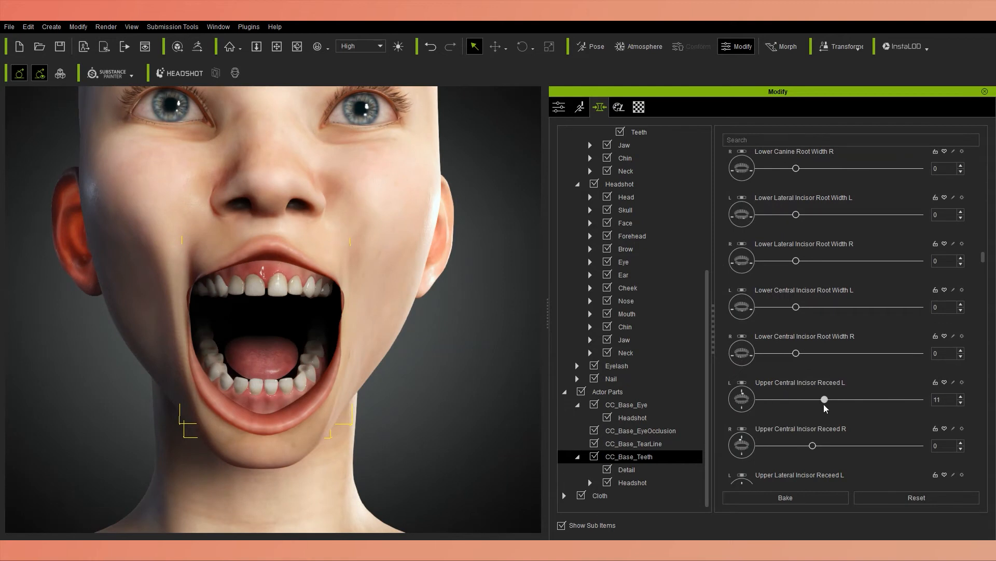
pyautogui.scroll(-3, 970, 431)
pyautogui.moveTo(796, 428); pyautogui.dragTo(764, 436)
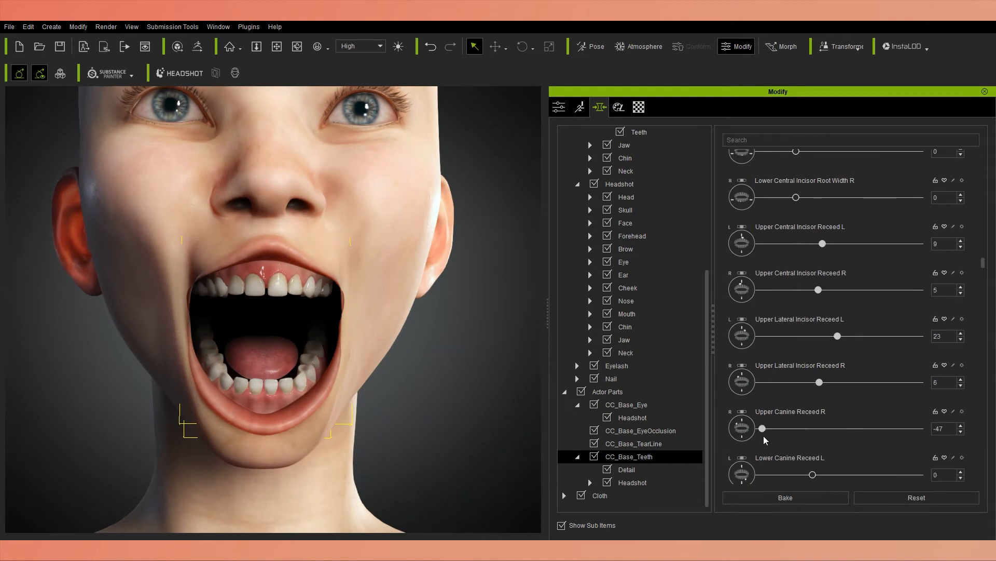
# Set Lower Canine Receed L to -2 and R to -18, Lower Lateral Incisor Receed L to -13 and Teeth Upper Edge Contour to 11.
pyautogui.scroll(10, 975, 405)
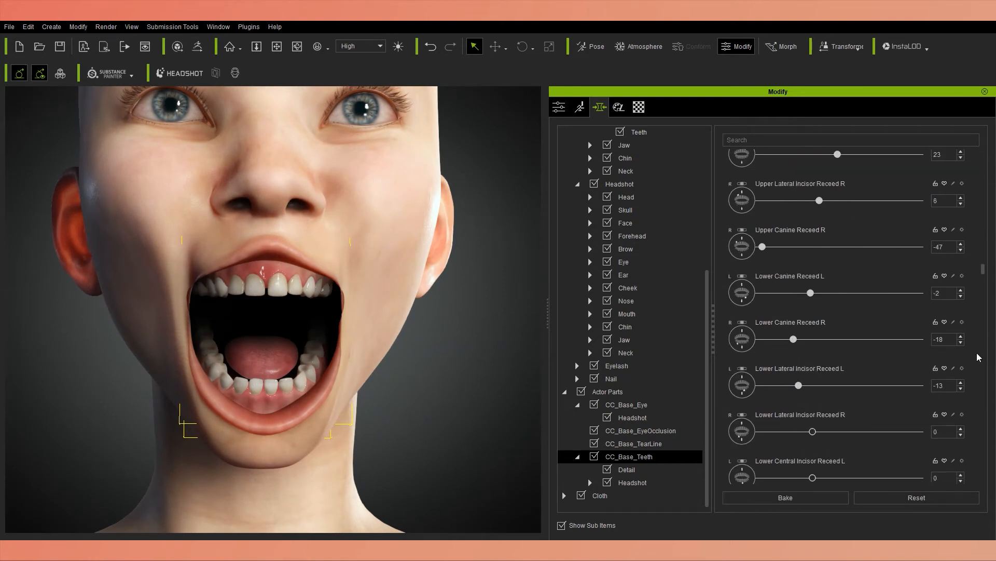
pyautogui.scroll(5, 978, 357)
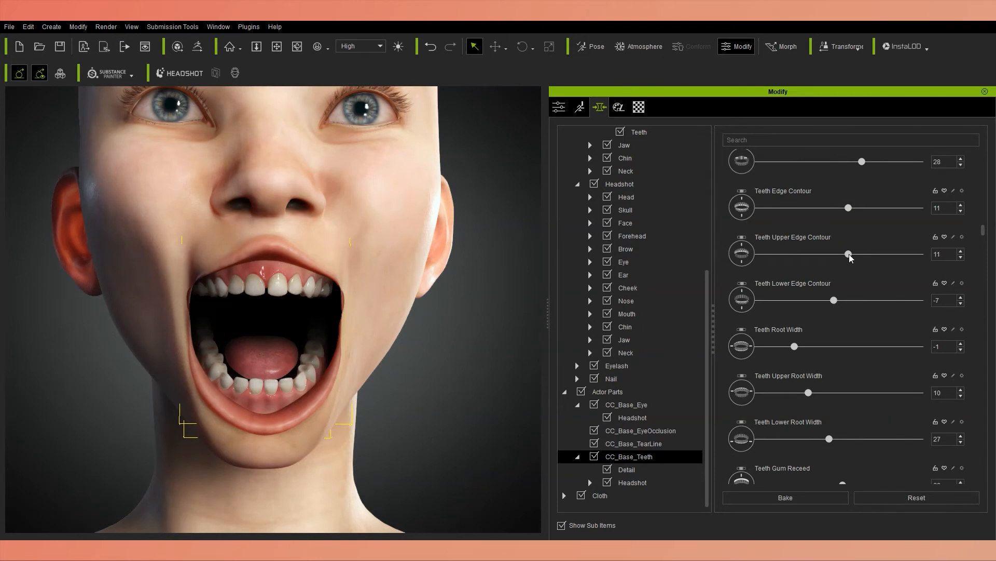
pyautogui.scroll(-15, 974, 336)
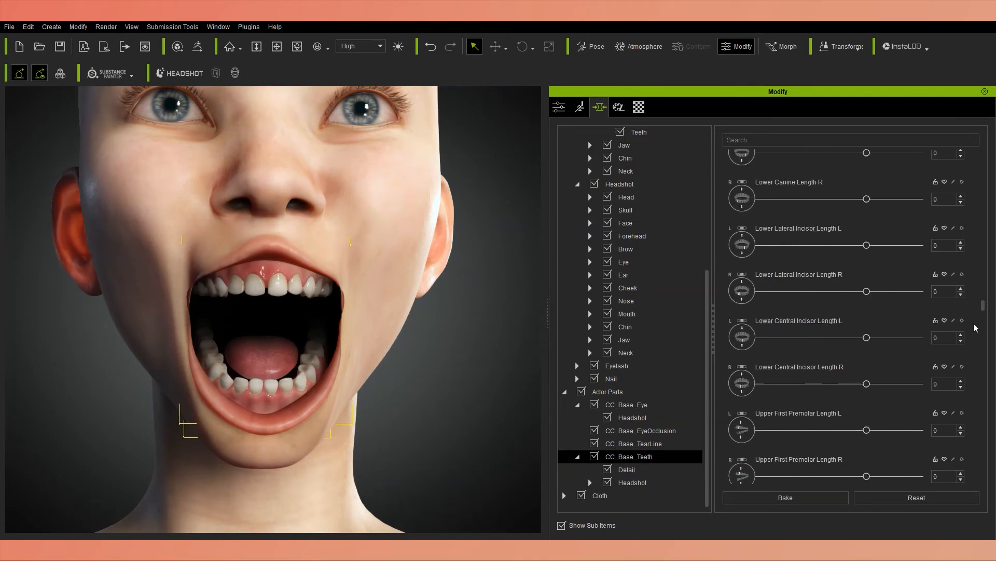
pyautogui.scroll(2, 973, 331)
pyautogui.moveTo(796, 262)
pyautogui.mouseDown()
pyautogui.moveTo(758, 263)
pyautogui.moveTo(778, 263)
pyautogui.mouseUp()
pyautogui.scroll(12, 974, 288)
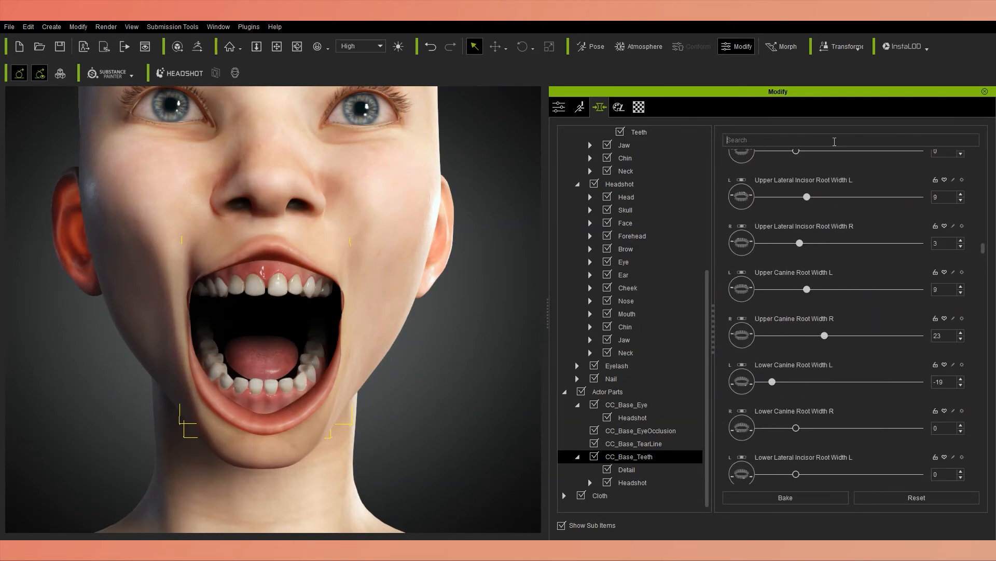
# Filter the teeth morphs by "length" and set Upper Central Incisor Length L to 4 and R to 5.
pyautogui.click(834, 140)
pyautogui.write('length')
pyautogui.scroll(-2, 800, 378)
pyautogui.moveTo(864, 432); pyautogui.dragTo(870, 433)
pyautogui.scroll(-4, 240, 291)
pyautogui.scroll(4, 240, 291)
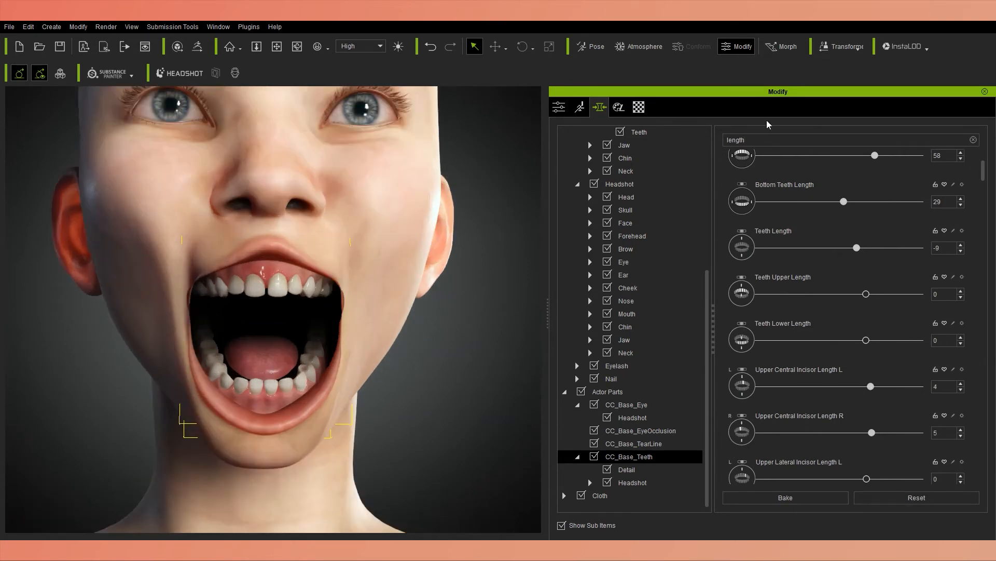
# Filter the teeth morphs by "upper canine" and slightly increase Upper Canine Edge Contour L and R.
pyautogui.doubleClick(763, 139)
pyautogui.write('canine')
pyautogui.scroll(-2, 725, 353)
pyautogui.scroll(-15, 725, 359)
pyautogui.click(727, 140)
pyautogui.write('upper')
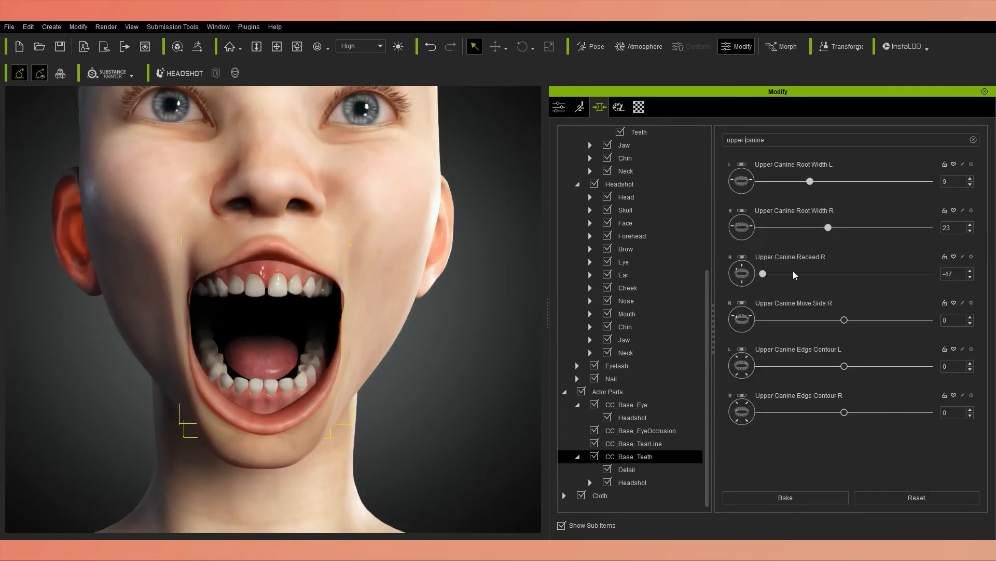
pyautogui.moveTo(845, 366); pyautogui.dragTo(861, 366)
pyautogui.moveTo(343, 297); pyautogui.dragTo(280, 297, button='right')
pyautogui.moveTo(861, 366); pyautogui.dragTo(853, 366)
pyautogui.moveTo(330, 298); pyautogui.dragTo(410, 298, button='right')
pyautogui.moveTo(845, 412); pyautogui.dragTo(848, 413)
# Filter the teeth morphs by "length".
pyautogui.moveTo(765, 140); pyautogui.dragTo(558, 129)
pyautogui.write('length')
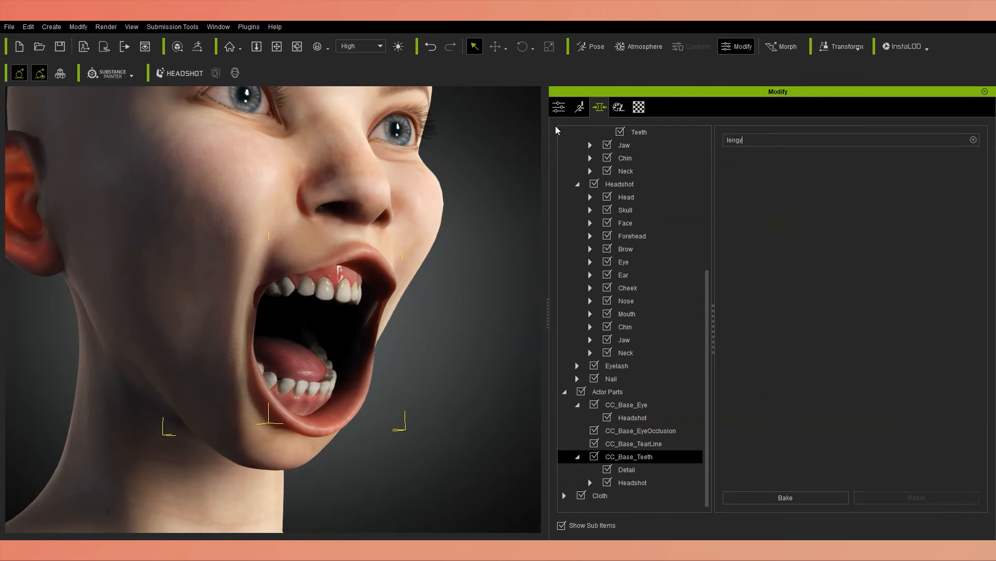
pyautogui.scroll(-2, 865, 415)
# Try higher values for Upper Lateral Incisor Length L and Upper Central Incisor Length L, undoing each change.
pyautogui.moveTo(867, 367); pyautogui.dragTo(874, 367)
pyautogui.moveTo(374, 299); pyautogui.dragTo(322, 299, button='right')
pyautogui.hotkey('ctrl', 'z')
pyautogui.scroll(-3, 972, 413)
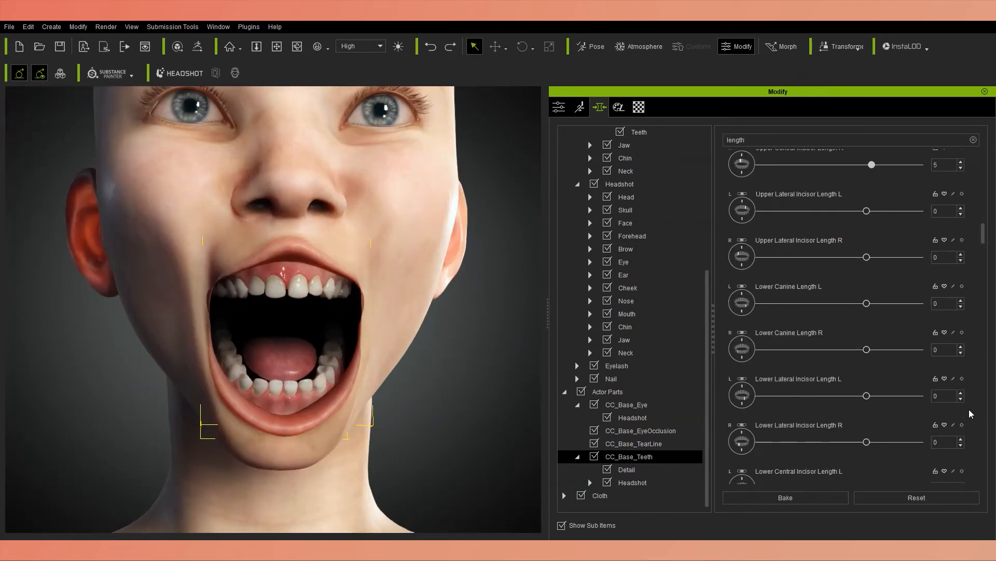
pyautogui.scroll(3, 972, 414)
pyautogui.moveTo(871, 274); pyautogui.dragTo(921, 274)
pyautogui.hotkey('ctrl', 'z')
pyautogui.moveTo(322, 299); pyautogui.dragTo(384, 299, button='right')
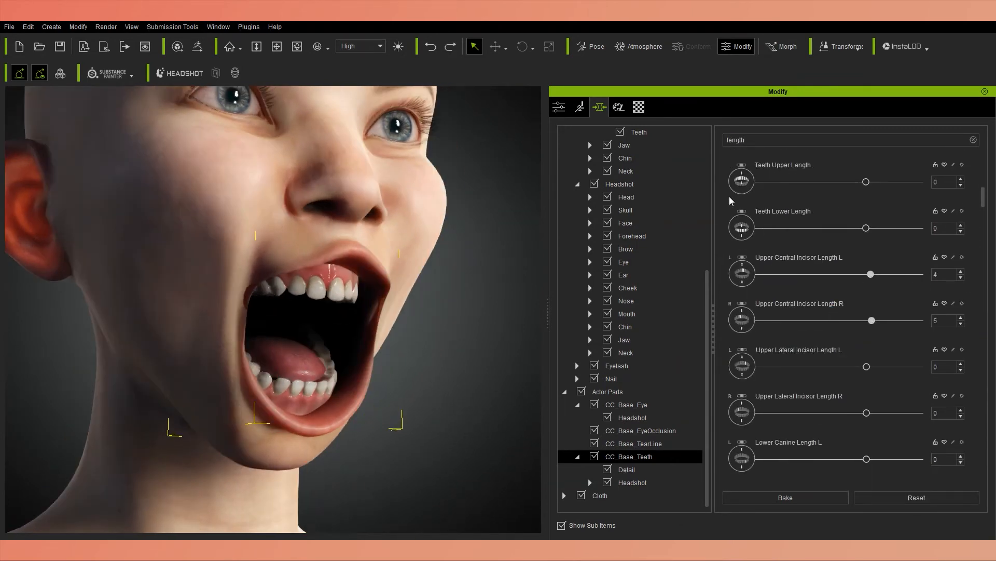
# Set Top Teeth Length to 6 and try -18 for Upper Central Incisor Length R, undoing the latter.
pyautogui.scroll(5, 730, 201)
pyautogui.moveTo(875, 183); pyautogui.dragTo(820, 183)
pyautogui.scroll(-1, 821, 185)
pyautogui.moveTo(871, 386); pyautogui.dragTo(852, 408)
pyautogui.hotkey('ctrl', 'z')
pyautogui.scroll(-1, 857, 400)
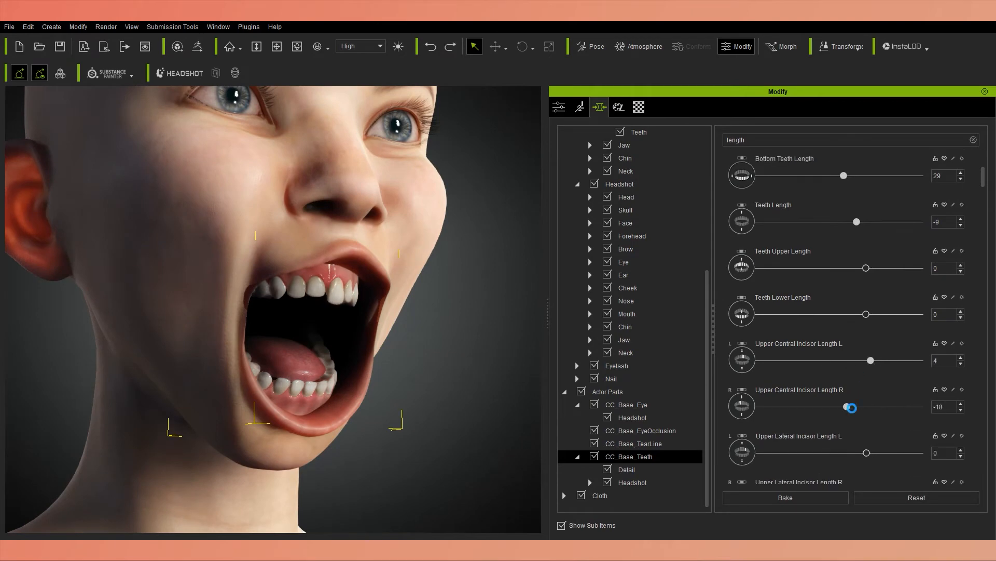
# Set Upper Lateral Incisor Length L to -7 and R to -5, and both Upper Central Incisor Lengths to -6.
pyautogui.moveTo(857, 451); pyautogui.dragTo(859, 452)
pyautogui.scroll(-1, 859, 453)
pyautogui.moveTo(868, 472); pyautogui.dragTo(861, 472)
pyautogui.moveTo(332, 333); pyautogui.dragTo(270, 332, button='right')
pyautogui.moveTo(871, 334)
pyautogui.mouseDown()
pyautogui.moveTo(847, 336)
pyautogui.moveTo(860, 335)
pyautogui.mouseUp()
pyautogui.moveTo(872, 380); pyautogui.dragTo(860, 381)
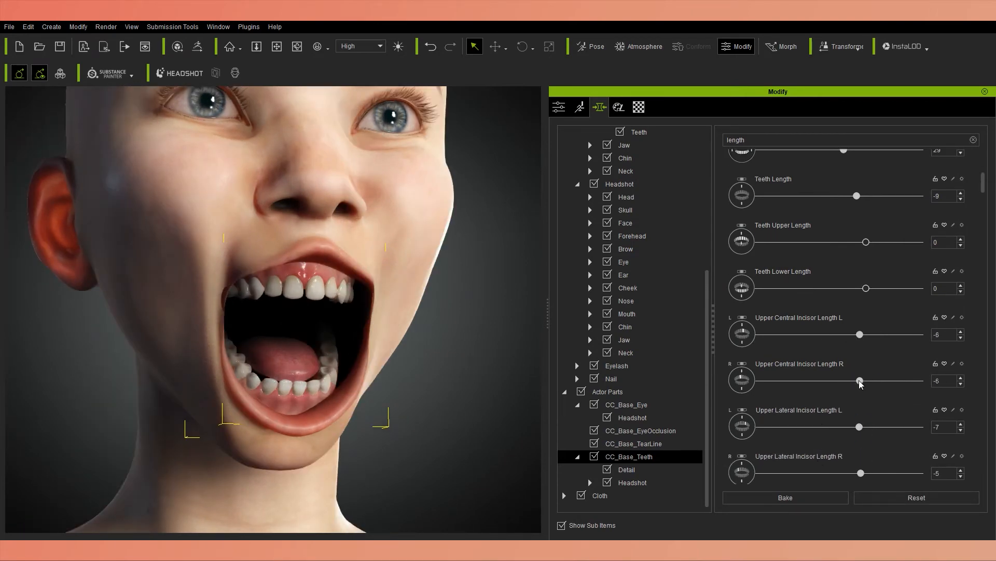
# Shorten both upper lateral incisors by setting Upper Lateral Incisor Length L and R to -12.
pyautogui.moveTo(208, 340); pyautogui.dragTo(313, 383, button='right')
pyautogui.moveTo(281, 342); pyautogui.dragTo(275, 339, button='right')
pyautogui.moveTo(861, 473); pyautogui.dragTo(854, 473)
pyautogui.moveTo(859, 427); pyautogui.dragTo(854, 427)
# Filter the teeth morphs by "angle" and set Upper Lateral Incisor Edge Angle L to -57.
pyautogui.moveTo(415, 316); pyautogui.dragTo(291, 291, button='right')
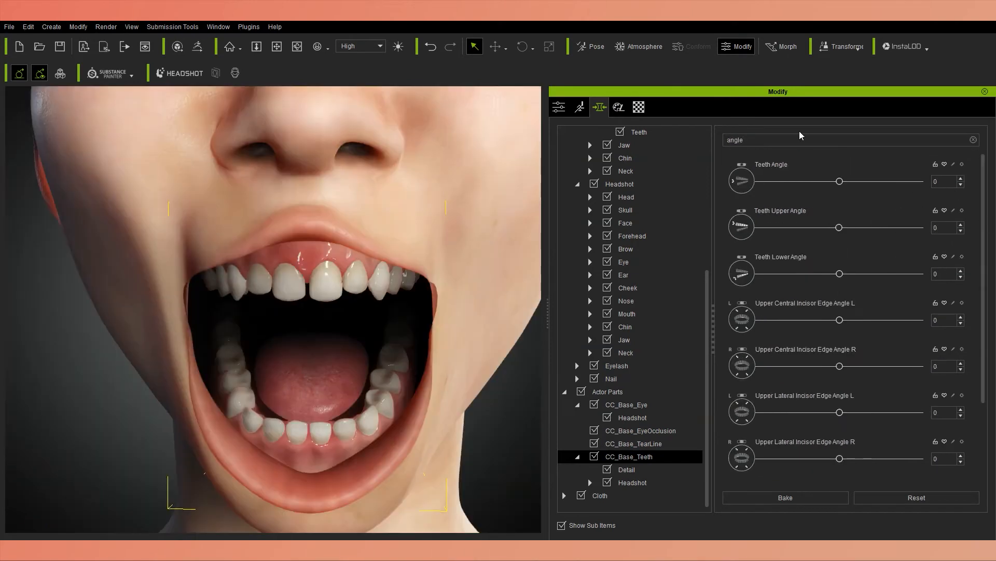
pyautogui.moveTo(840, 427); pyautogui.dragTo(797, 427)
pyautogui.scroll(-5, 847, 462)
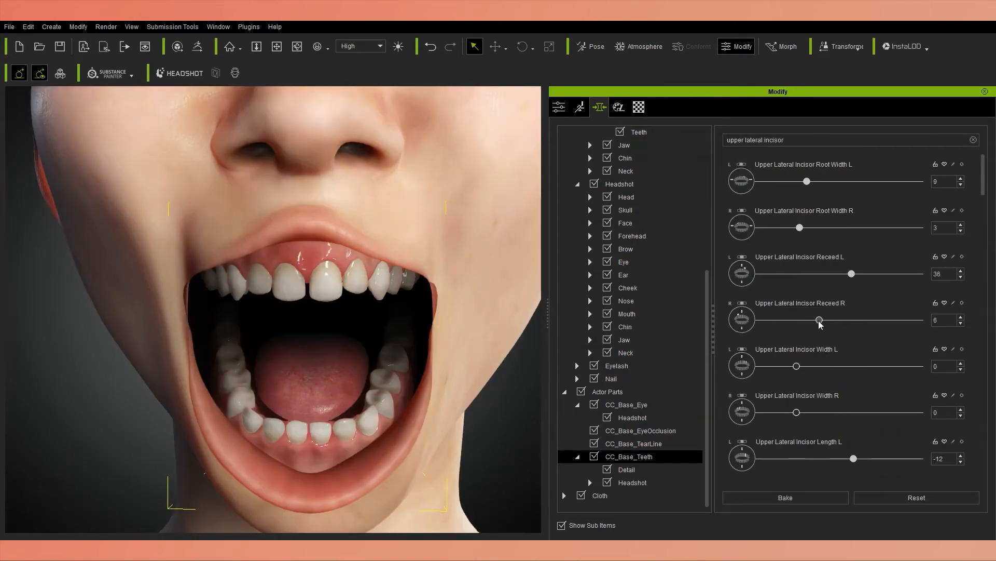
# Filter the morphs by "upper lateral incisor" and set Receed R to 15 and Move Front L to 9.
pyautogui.moveTo(819, 321); pyautogui.dragTo(829, 320)
pyautogui.scroll(-4, 973, 250)
pyautogui.moveTo(840, 448)
pyautogui.mouseDown()
pyautogui.moveTo(802, 448)
pyautogui.moveTo(847, 448)
pyautogui.mouseUp()
pyautogui.moveTo(374, 317); pyautogui.dragTo(332, 314, button='right')
pyautogui.scroll(-2, 843, 397)
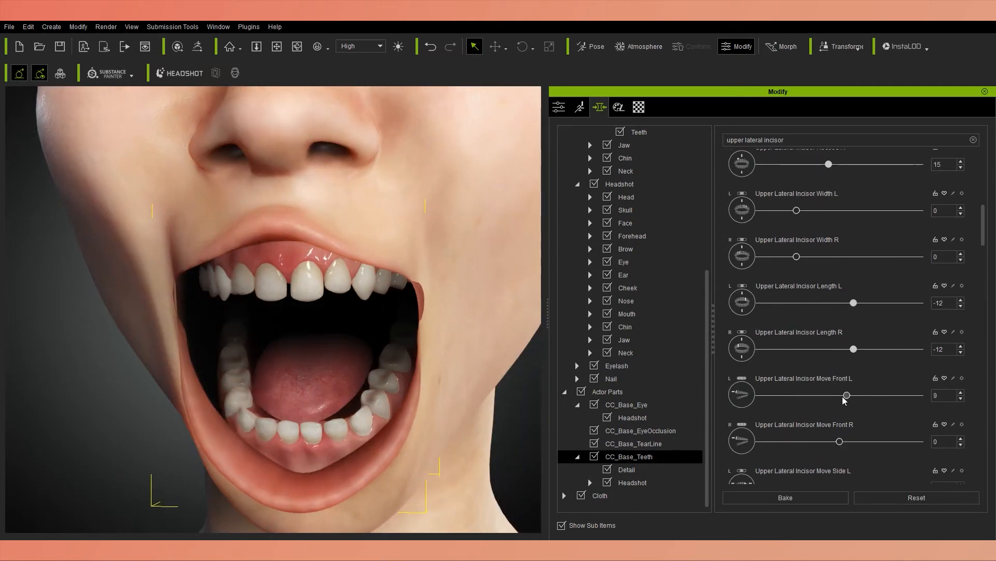
# Fine-tune the remaining position morphs of the upper lateral incisors.
pyautogui.moveTo(843, 397); pyautogui.dragTo(847, 401)
pyautogui.scroll(-1, 846, 410)
pyautogui.moveTo(839, 435); pyautogui.dragTo(869, 421)
pyautogui.scroll(-2, 848, 436)
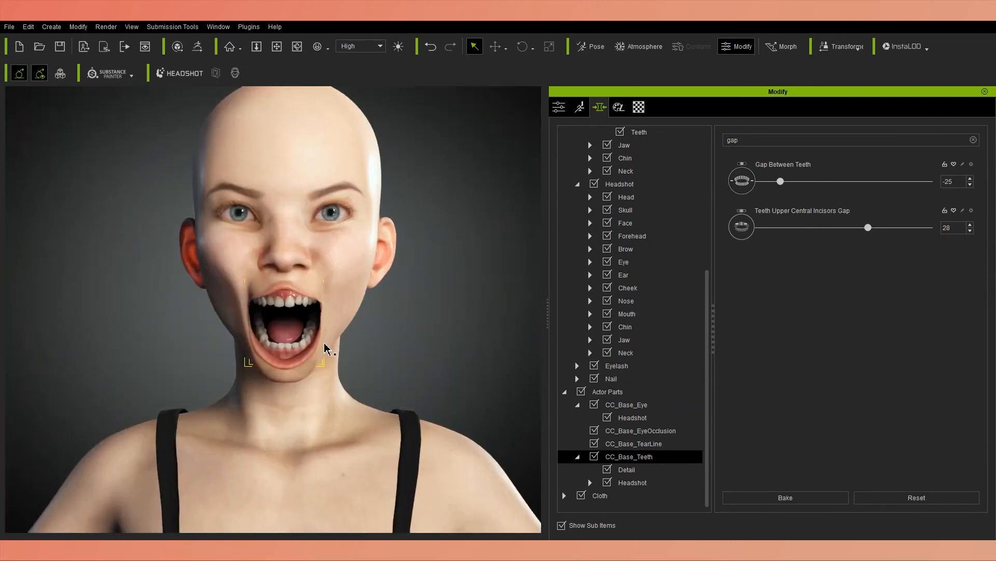
# Filter the teeth morphs by "length" and set Upper Central Incisor Length L to -10 and R to -8.
pyautogui.scroll(5, 327, 349)
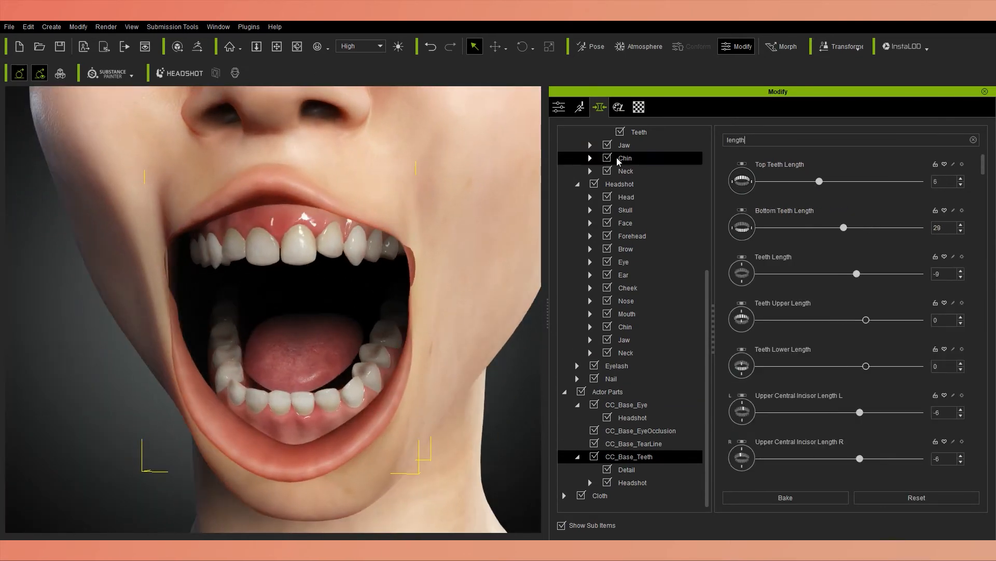
pyautogui.scroll(-1, 859, 363)
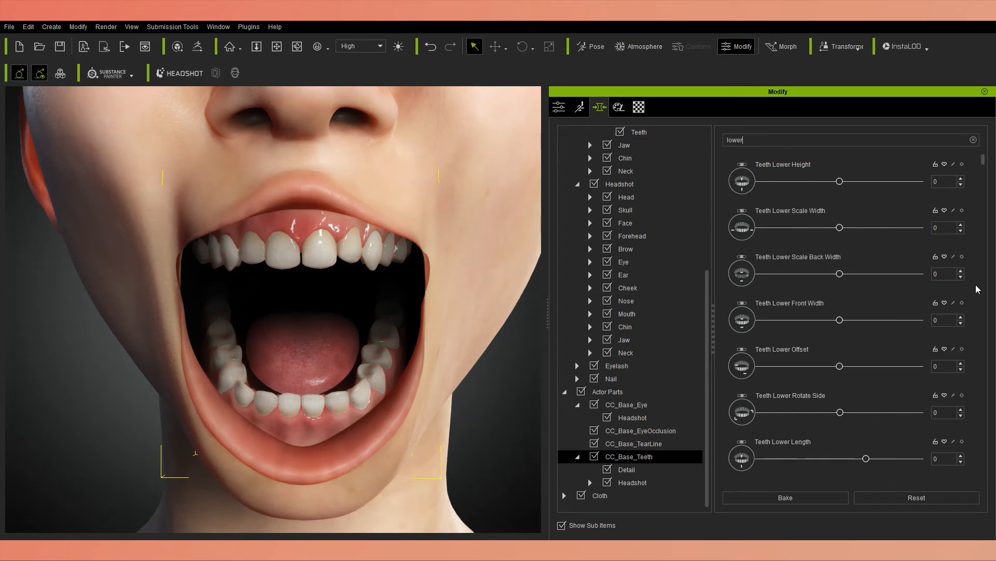
# Filter the morphs by "lower lateral incisor" and set Move Front R to 25, Tilt R to -13 and Turn R to -6.
pyautogui.scroll(-5, 766, 415)
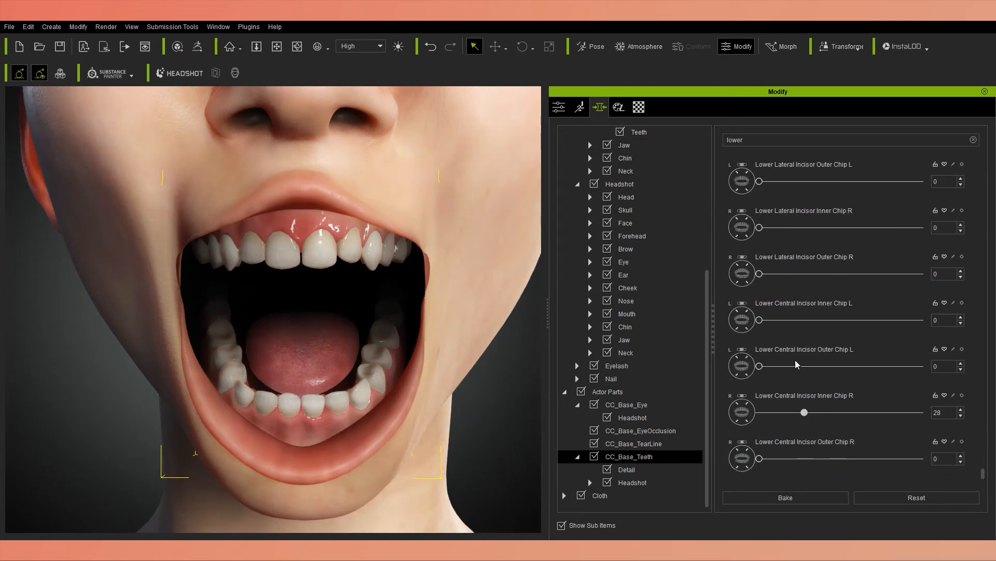
pyautogui.moveTo(833, 270); pyautogui.dragTo(775, 271)
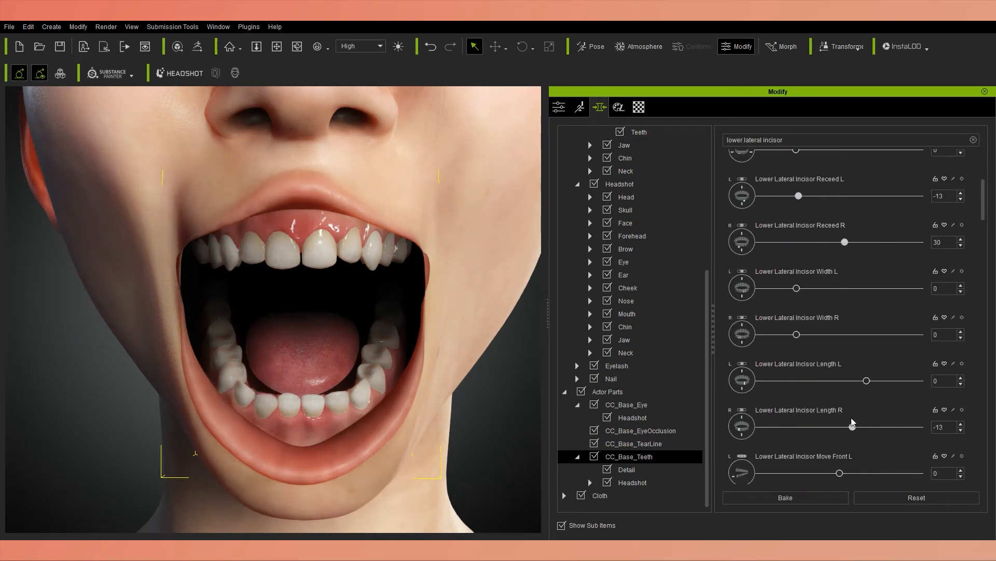
pyautogui.moveTo(851, 422); pyautogui.dragTo(861, 415)
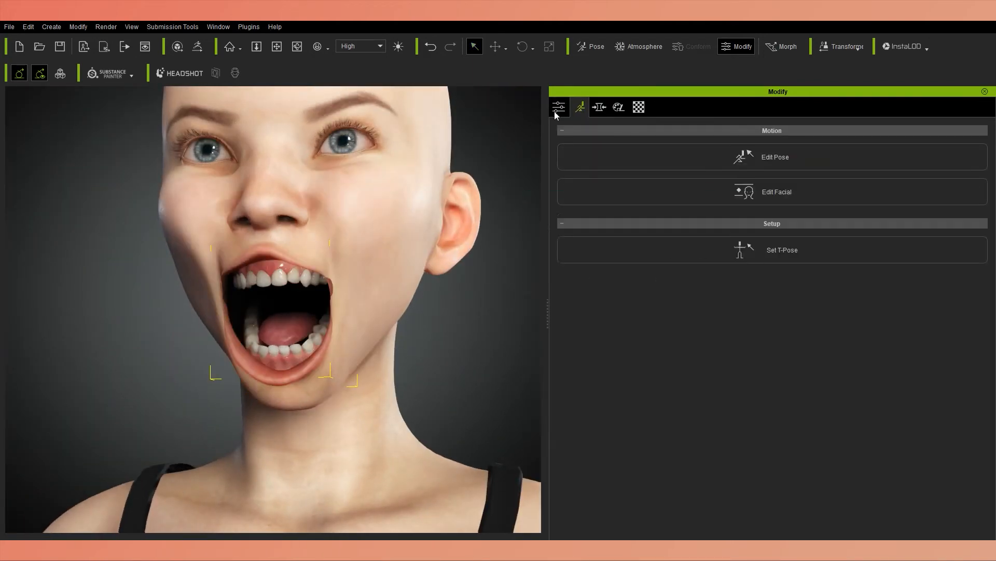
# Open facial editing and preview the Happy_9 to Happy_12 expressions to check the teeth.
pyautogui.click(558, 108)
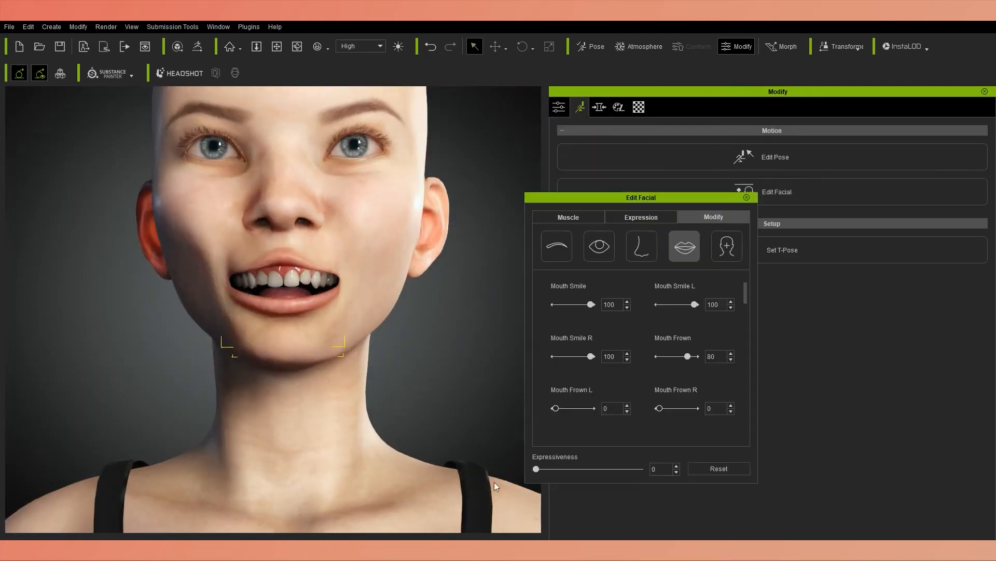
pyautogui.click(588, 237)
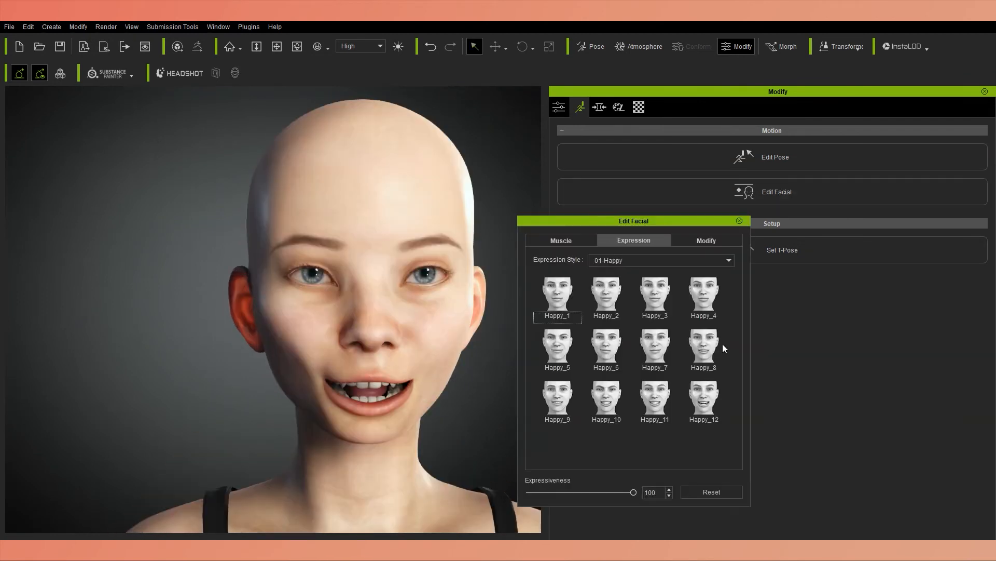
pyautogui.click(656, 400)
pyautogui.click(607, 399)
pyautogui.click(559, 400)
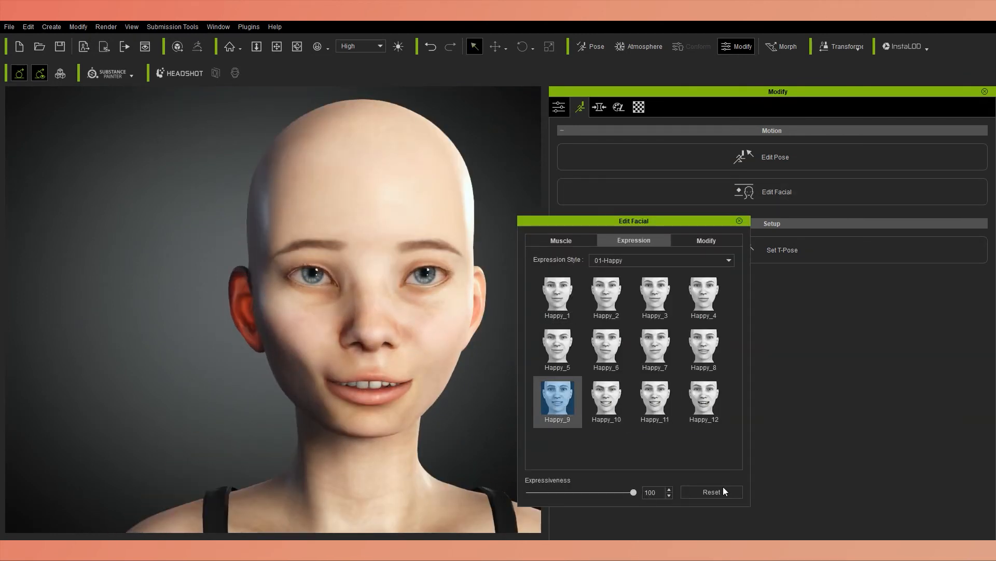
pyautogui.click(656, 400)
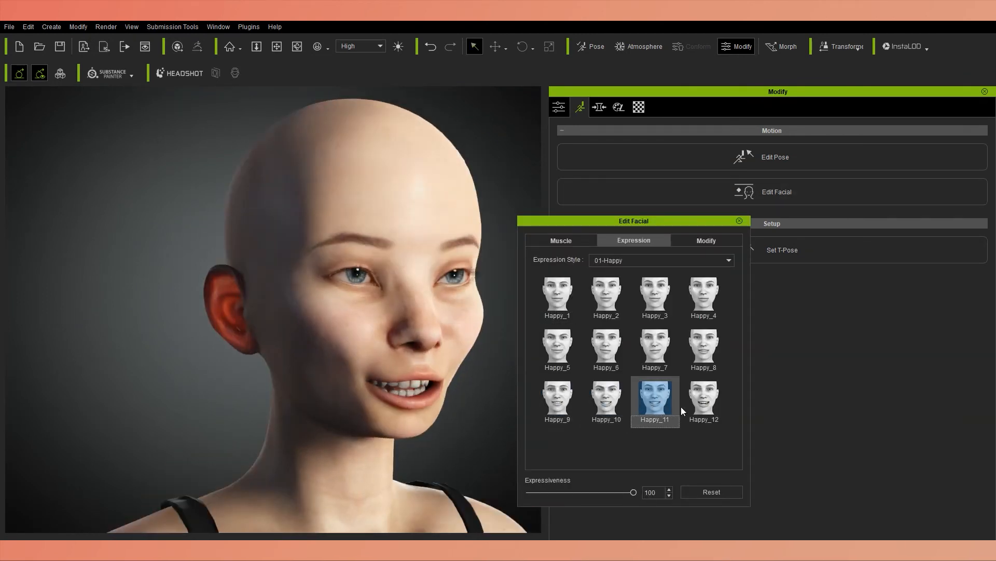
pyautogui.click(701, 401)
# Preview the Surprise_11 expression and test the mouth with Mouth Smile at 100 and Mouth Smile L at 32.
pyautogui.click(649, 261)
pyautogui.click(619, 310)
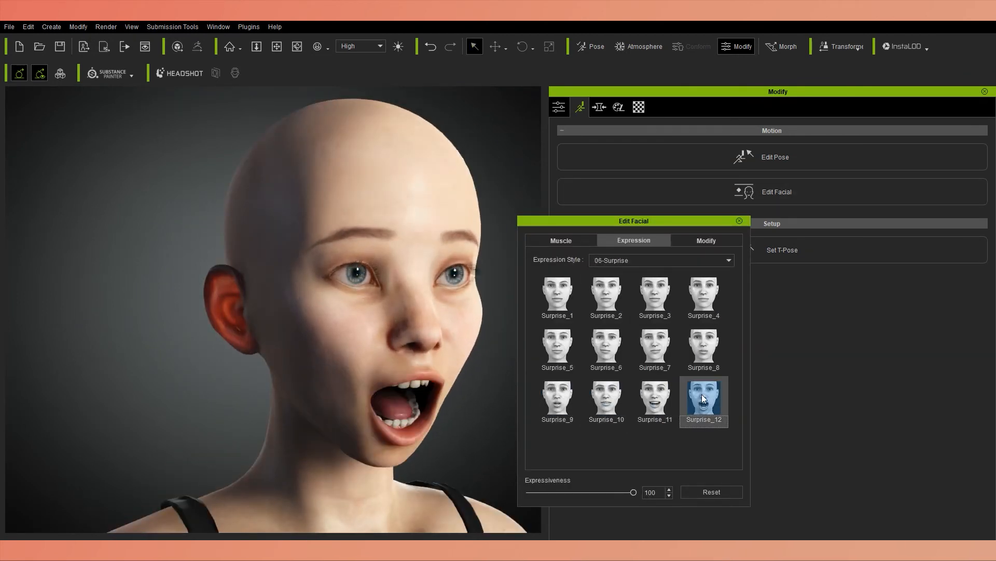
pyautogui.click(654, 399)
pyautogui.click(649, 261)
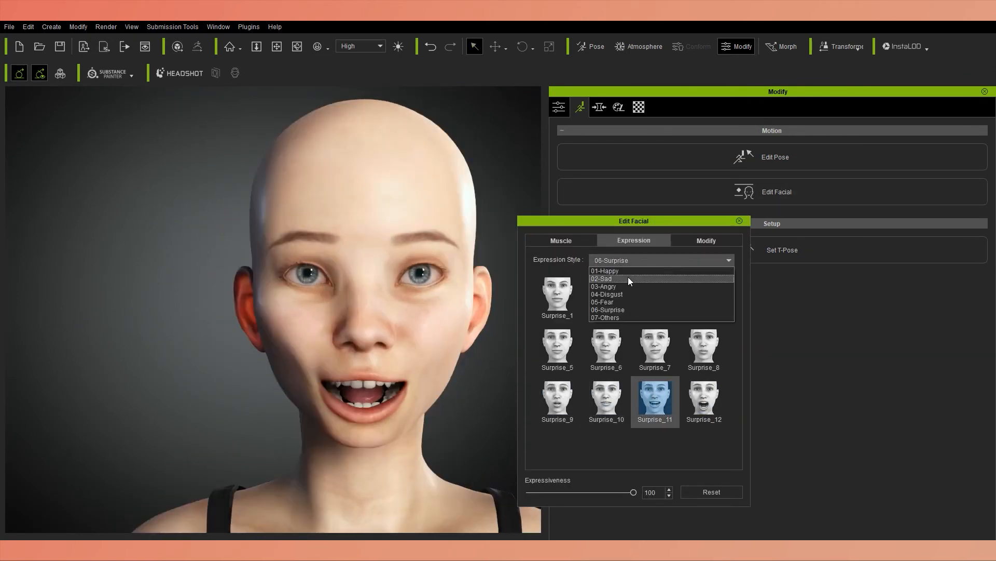
pyautogui.click(556, 301)
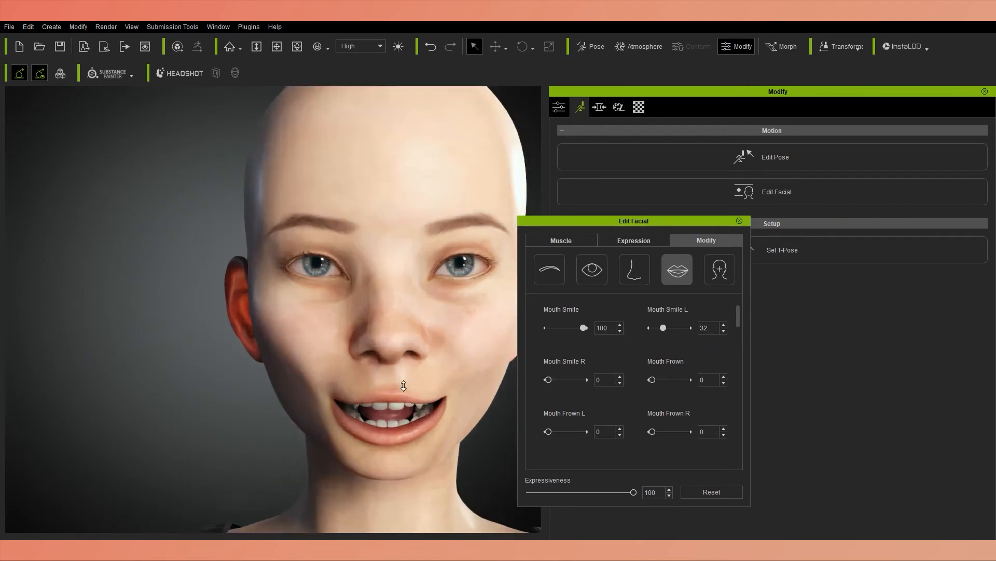
pyautogui.moveTo(404, 386); pyautogui.dragTo(549, 425, button='right')
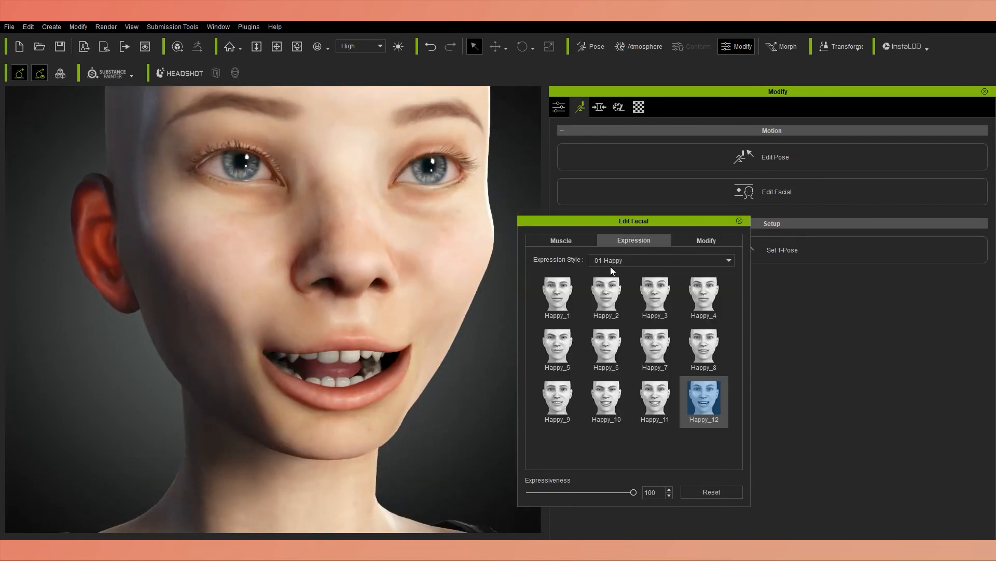
# Preview expressions from the Sad, Angry, Fear and Surprise styles, including Angry_12, Fear_12 and Surprise_12.
pyautogui.click(657, 398)
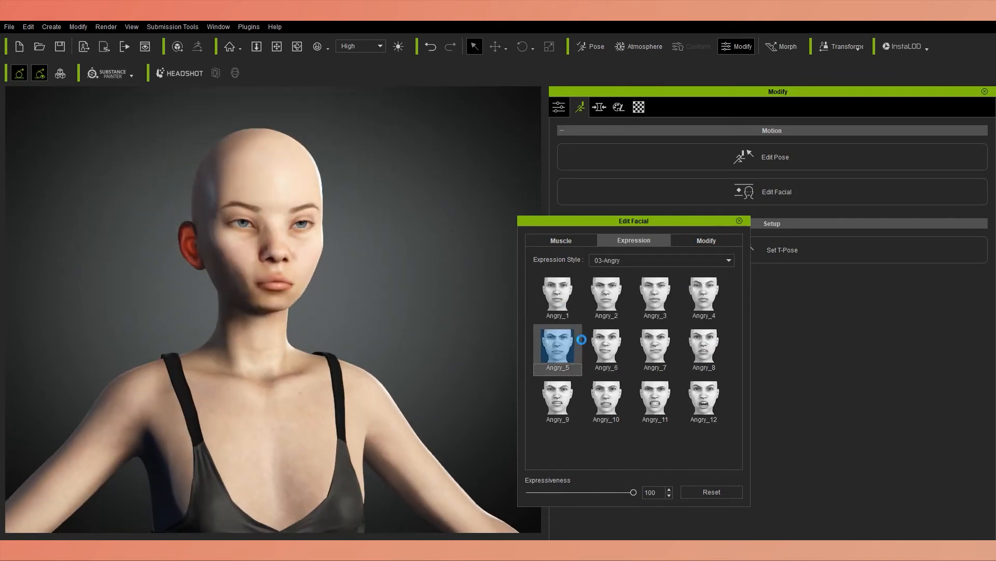
pyautogui.click(714, 397)
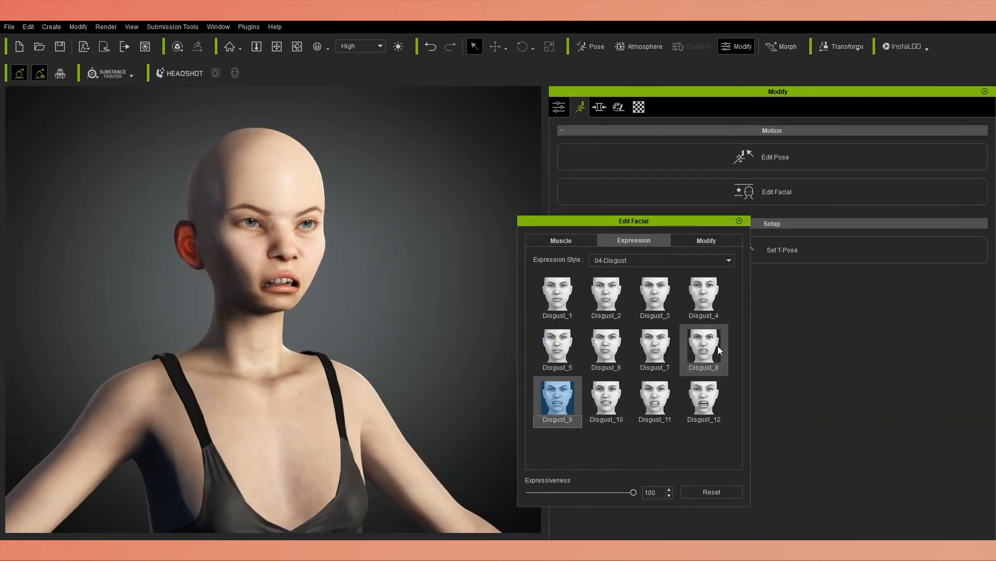
pyautogui.click(696, 399)
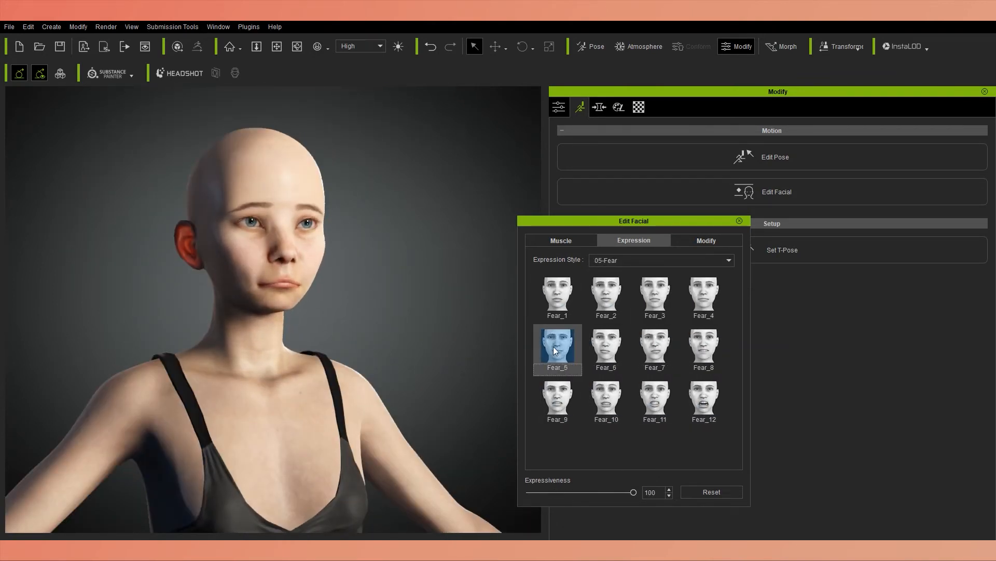
pyautogui.click(606, 346)
pyautogui.click(704, 399)
pyautogui.click(602, 346)
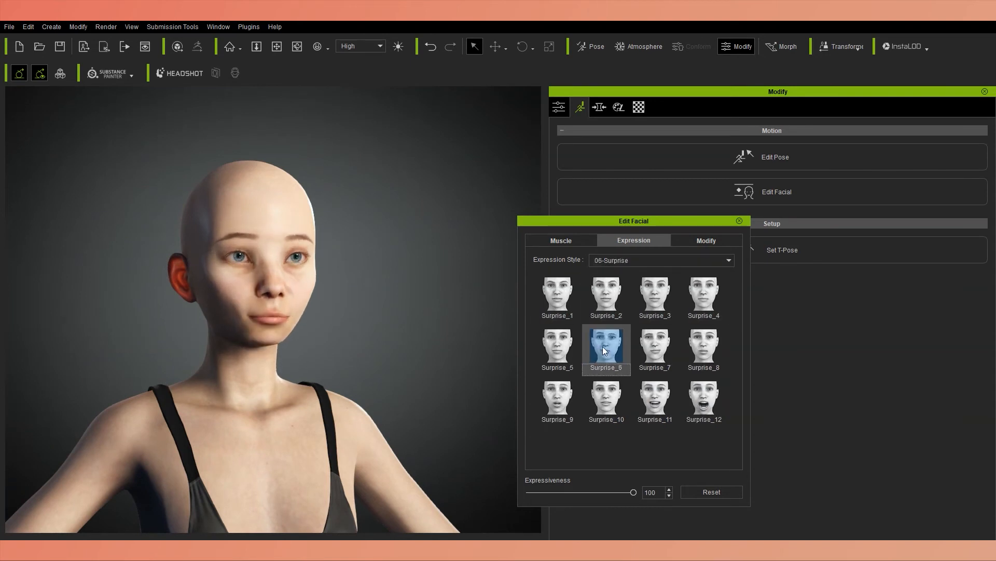
pyautogui.click(711, 398)
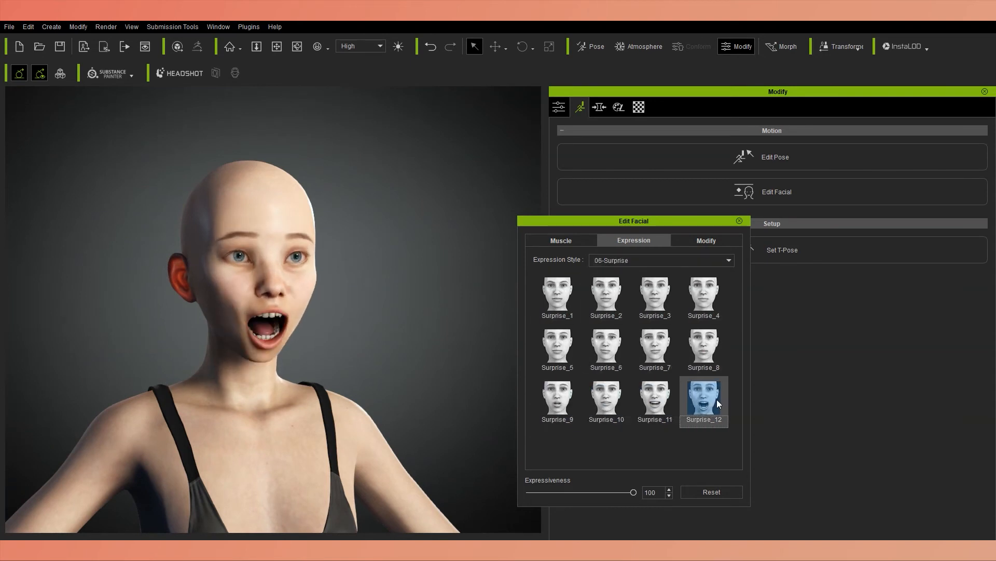
# Preview Bite_2, Blow_2, Kiss_1 and Wink_1 from the 07-Others expression style.
pyautogui.click(703, 295)
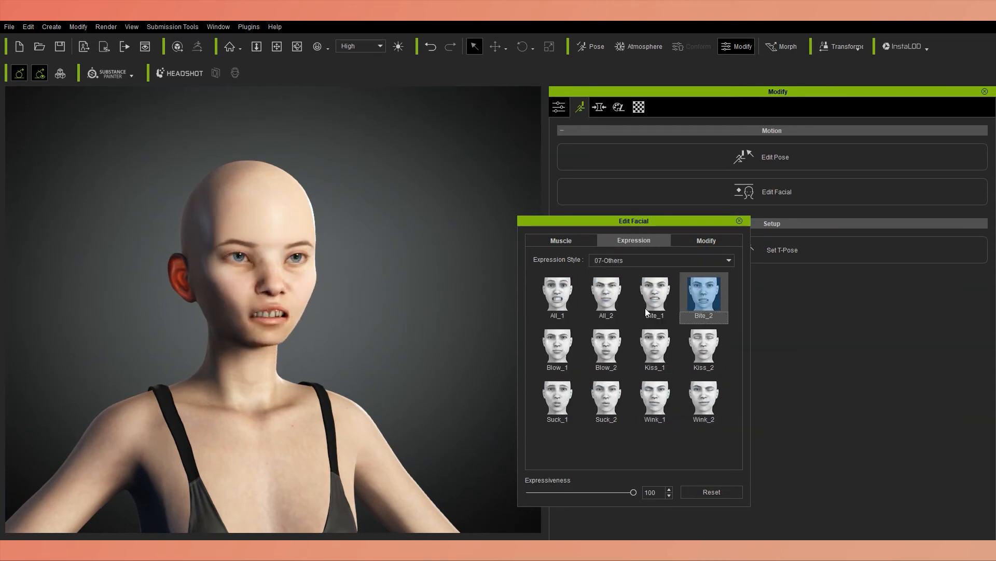
pyautogui.click(606, 347)
pyautogui.click(655, 346)
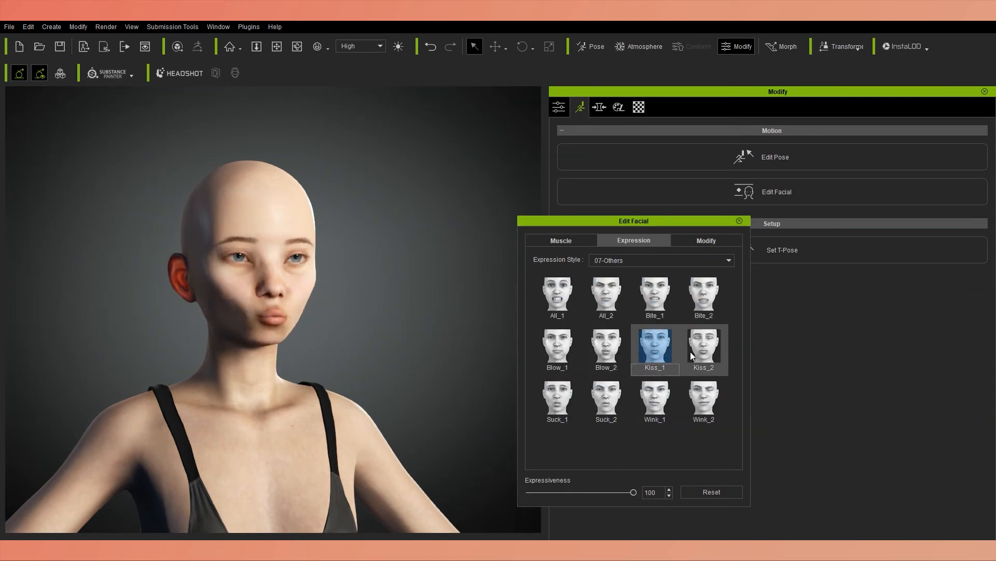
pyautogui.click(655, 398)
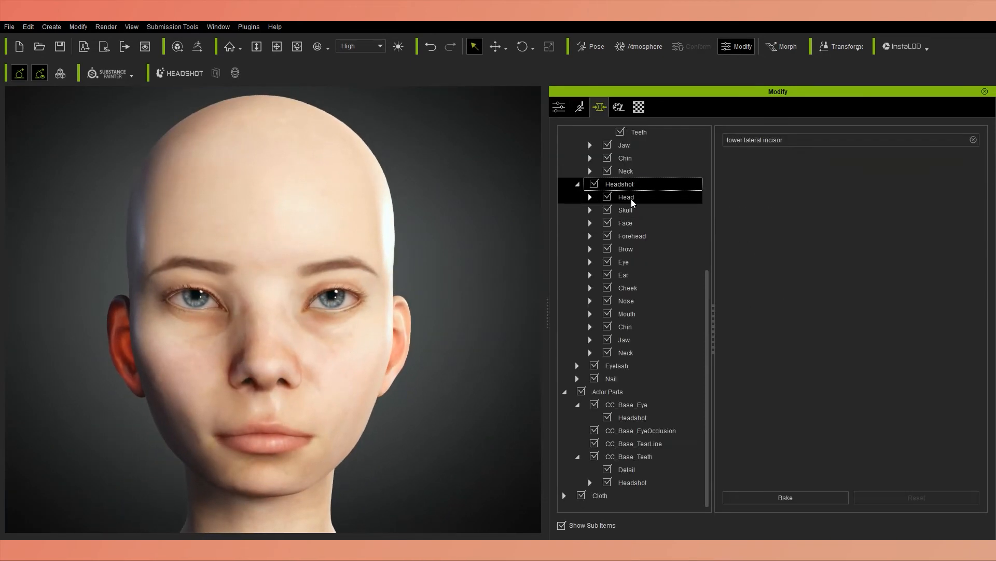
# Show the Headshot Eye morphs and set Eye Height L to -17, Eye Width R to 12 and Eye Inner Width L to -7.
pyautogui.click(624, 261)
pyautogui.moveTo(839, 228); pyautogui.dragTo(845, 231)
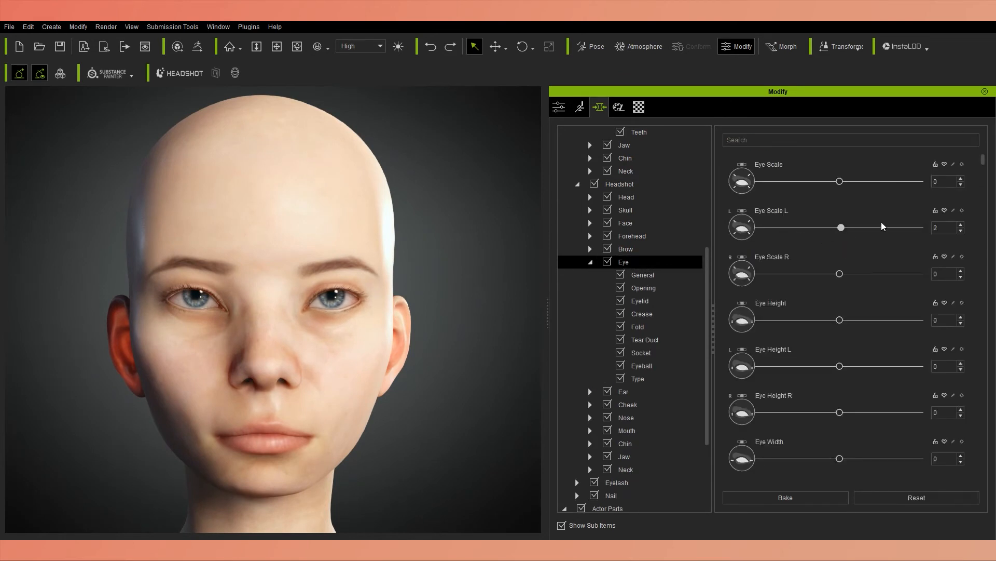
pyautogui.moveTo(849, 366); pyautogui.dragTo(826, 367)
pyautogui.scroll(-2, 843, 467)
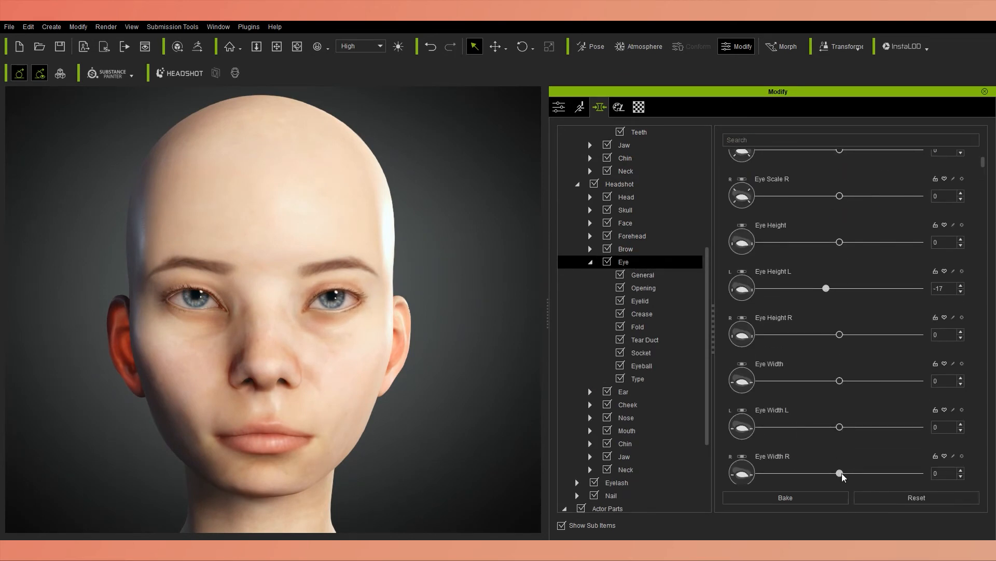
pyautogui.moveTo(861, 478); pyautogui.dragTo(850, 476)
pyautogui.scroll(-2, 846, 467)
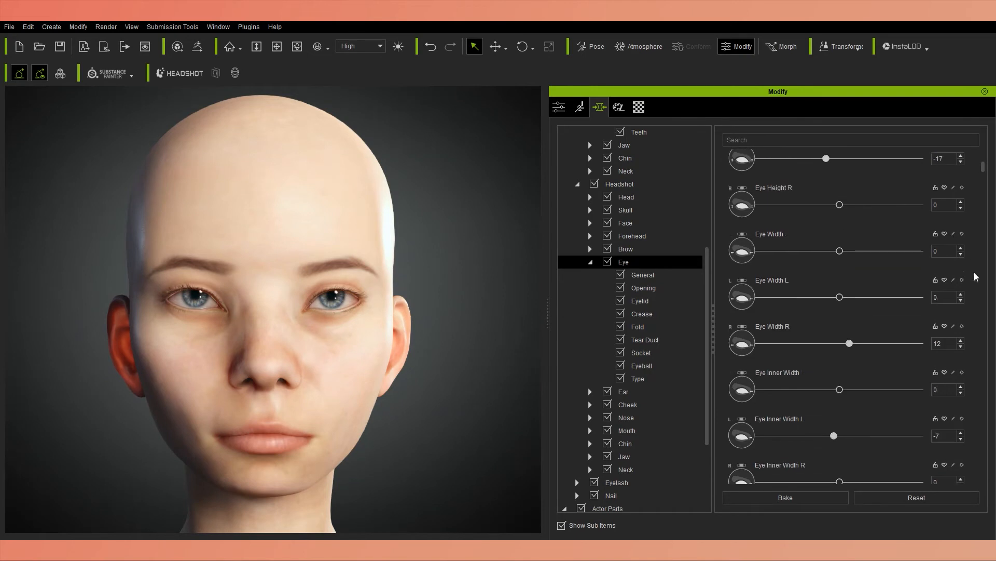
# Slightly adjust further general eye shape morphs listed ahead of the eye corner height settings.
pyautogui.moveTo(826, 185); pyautogui.dragTo(835, 188)
pyautogui.scroll(-4, 839, 441)
pyautogui.scroll(-3, 854, 438)
pyautogui.moveTo(839, 439); pyautogui.dragTo(836, 414)
pyautogui.scroll(-2, 859, 427)
pyautogui.scroll(-4, 966, 449)
pyautogui.scroll(-3, 975, 447)
pyautogui.scroll(-1, 965, 425)
# Set Eye Inner Corner Height L to 29 and R to 13, and Eye Outer Corner Height R to -9.
pyautogui.moveTo(813, 434); pyautogui.dragTo(875, 433)
pyautogui.scroll(-3, 845, 421)
pyautogui.scroll(-3, 848, 417)
pyautogui.moveTo(840, 473); pyautogui.dragTo(849, 472)
pyautogui.moveTo(493, 423); pyautogui.dragTo(481, 425, button='right')
pyautogui.moveTo(874, 426); pyautogui.dragTo(832, 454)
pyautogui.scroll(-3, 982, 418)
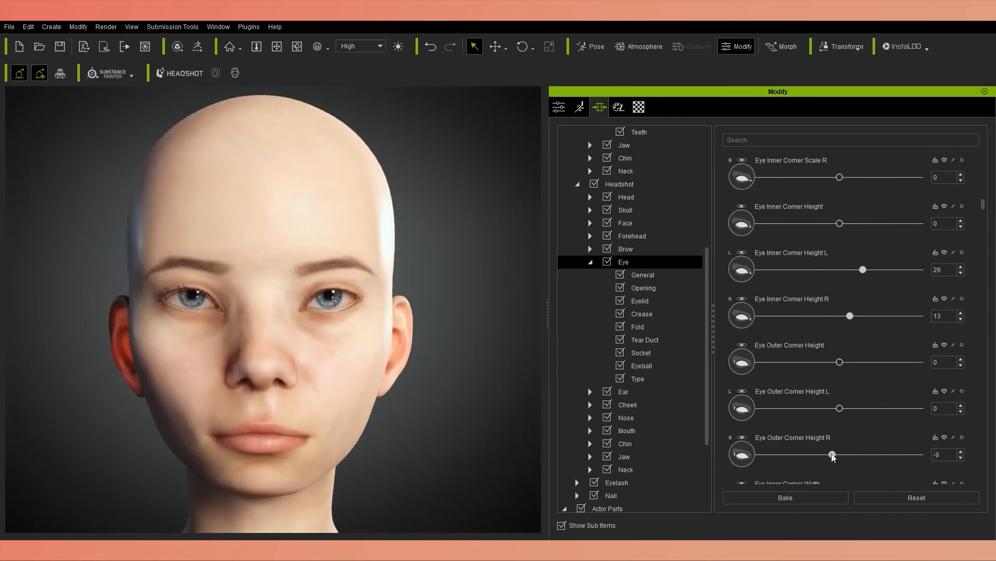
# Try a lower and a higher value for a single eye morph, undoing both changes.
pyautogui.scroll(-8, 836, 446)
pyautogui.moveTo(840, 409); pyautogui.dragTo(816, 409)
pyautogui.moveTo(493, 417); pyautogui.dragTo(416, 417, button='right')
pyautogui.hotkey('ctrl', 'z')
pyautogui.moveTo(840, 409); pyautogui.dragTo(849, 409)
pyautogui.hotkey('ctrl', 'z')
# Try adjusting Eye Lower Depth L and undo the change.
pyautogui.moveTo(467, 421); pyautogui.dragTo(493, 420, button='right')
pyautogui.scroll(-3, 981, 431)
pyautogui.moveTo(840, 418); pyautogui.dragTo(799, 418)
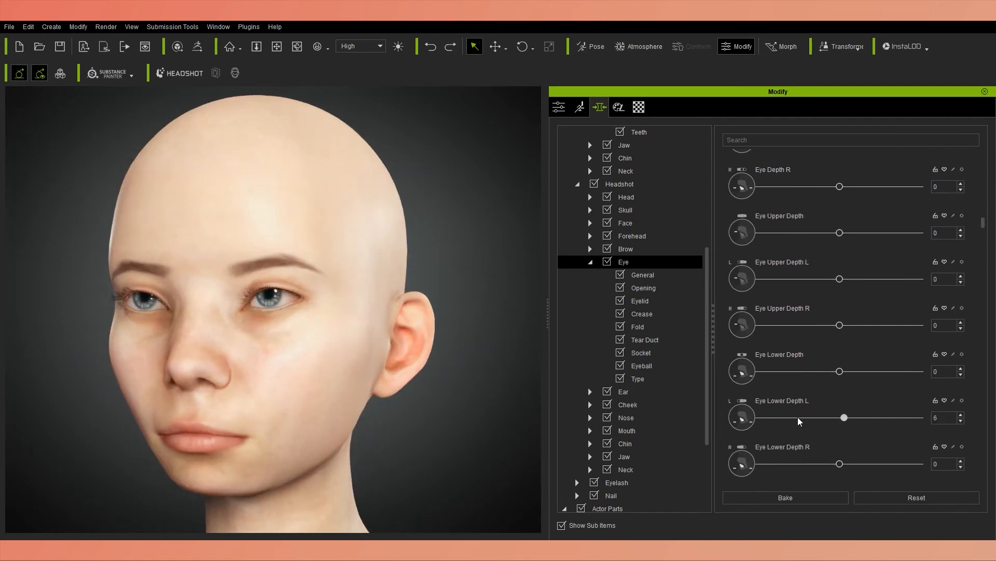
pyautogui.hotkey('ctrl', 'z')
pyautogui.scroll(-1, 979, 439)
pyautogui.moveTo(441, 419); pyautogui.dragTo(493, 419, button='right')
pyautogui.scroll(-16, 972, 398)
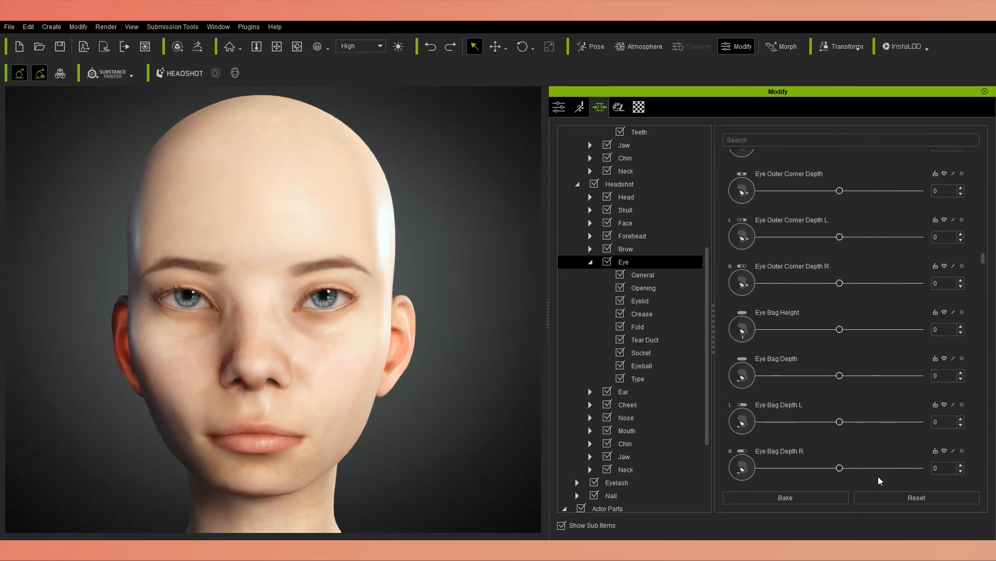
# Set Eye Bag Upper Depth L to 8.
pyautogui.scroll(-3, 841, 435)
pyautogui.moveTo(840, 421)
pyautogui.mouseDown()
pyautogui.moveTo(854, 422)
pyautogui.moveTo(845, 431)
pyautogui.moveTo(846, 414)
pyautogui.mouseUp()
pyautogui.scroll(-3, 850, 437)
pyautogui.moveTo(363, 385); pyautogui.dragTo(319, 387, button='right')
pyautogui.hotkey('ctrl', 'z')
pyautogui.scroll(-3, 319, 387)
pyautogui.scroll(-3, 837, 426)
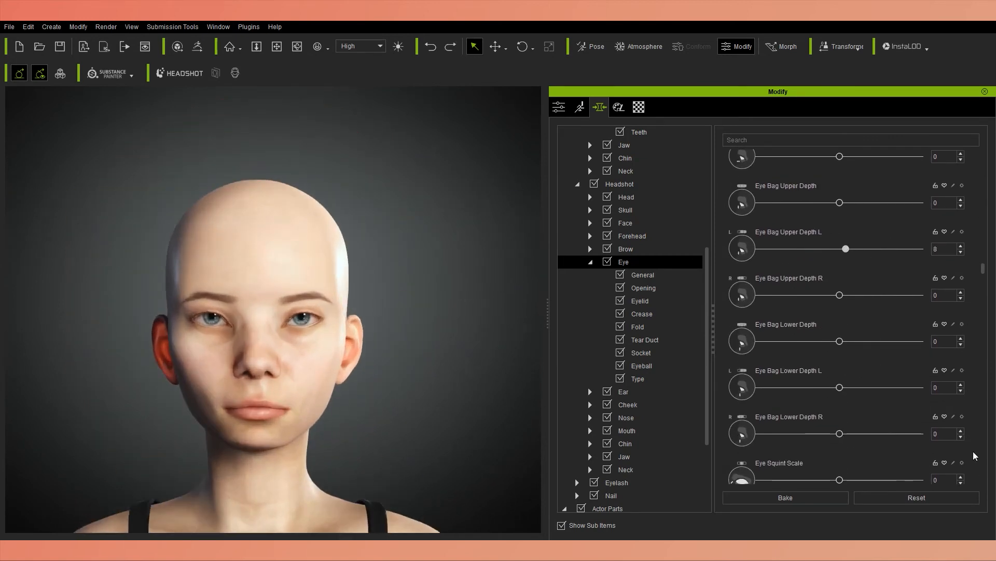
# Set Eye Squint Scale L to 10 and Eye Opening L to 16.
pyautogui.moveTo(848, 422); pyautogui.dragTo(856, 431)
pyautogui.scroll(-5, 856, 431)
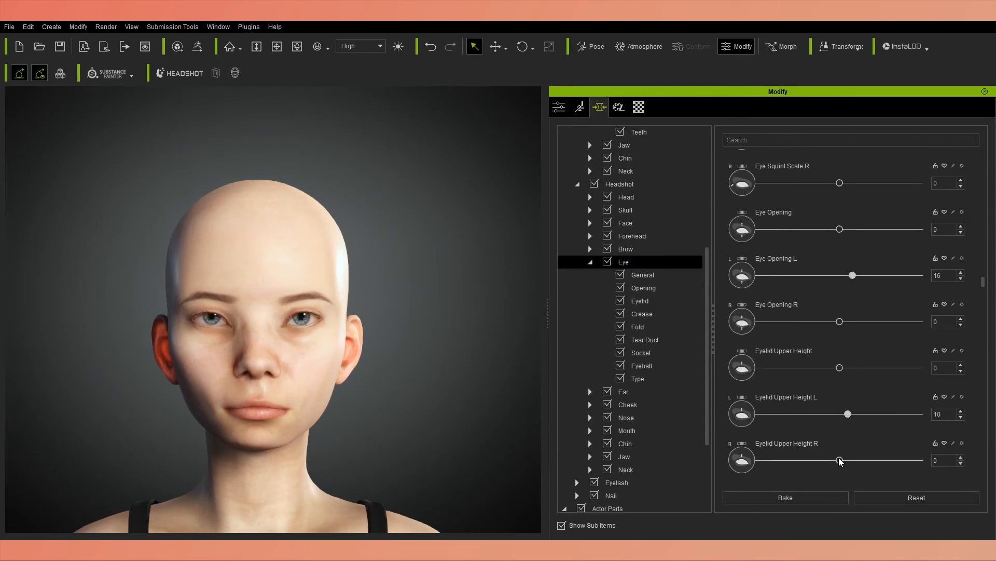
# Set Eyelid Upper Enlarge L to 5 and Eyelid Upper Shrink R to 29.
pyautogui.moveTo(839, 460); pyautogui.dragTo(833, 444)
pyautogui.scroll(-3, 836, 456)
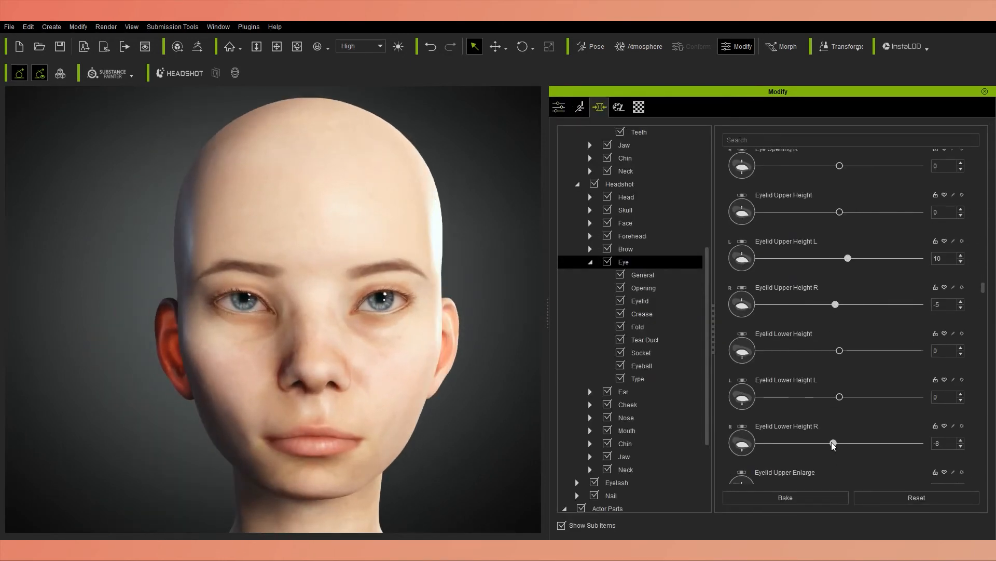
pyautogui.scroll(-2, 833, 445)
pyautogui.moveTo(758, 431); pyautogui.dragTo(806, 463)
pyautogui.scroll(-3, 768, 433)
pyautogui.scroll(-3, 806, 463)
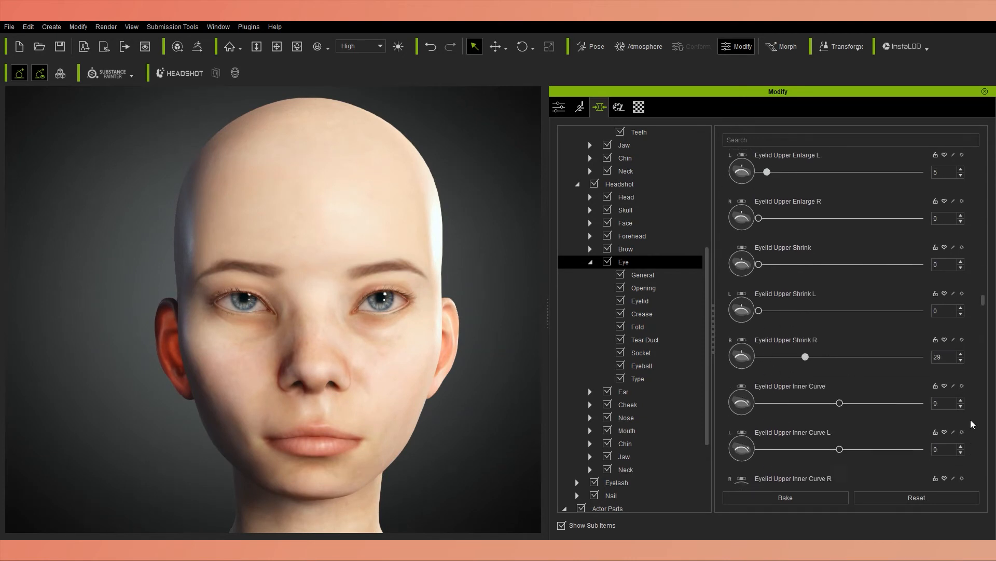
# Set Eyelid Upper Inner Curve L to -12 and Eyelid Upper Inner Height L to 23.
pyautogui.moveTo(840, 423)
pyautogui.mouseDown()
pyautogui.moveTo(830, 424)
pyautogui.moveTo(859, 407)
pyautogui.moveTo(835, 414)
pyautogui.moveTo(850, 415)
pyautogui.mouseUp()
pyautogui.scroll(-6, 830, 425)
pyautogui.scroll(-5, 977, 408)
pyautogui.scroll(9, 974, 366)
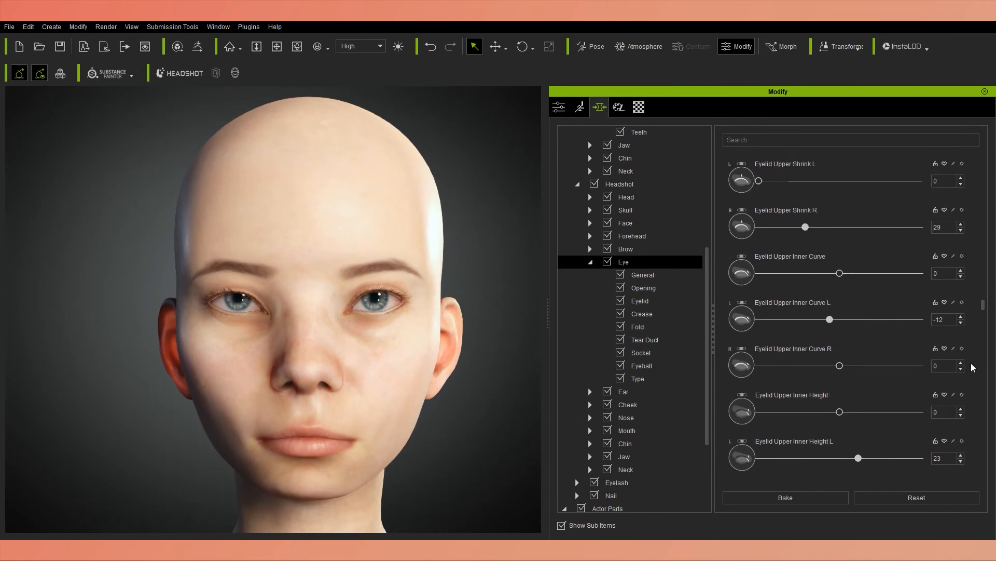
# Set Eyelid Upper Enlarge R to 13 and Eyelid Lower Height R to -23.
pyautogui.moveTo(772, 348); pyautogui.dragTo(780, 348)
pyautogui.moveTo(833, 210); pyautogui.dragTo(821, 210)
pyautogui.scroll(5, 802, 196)
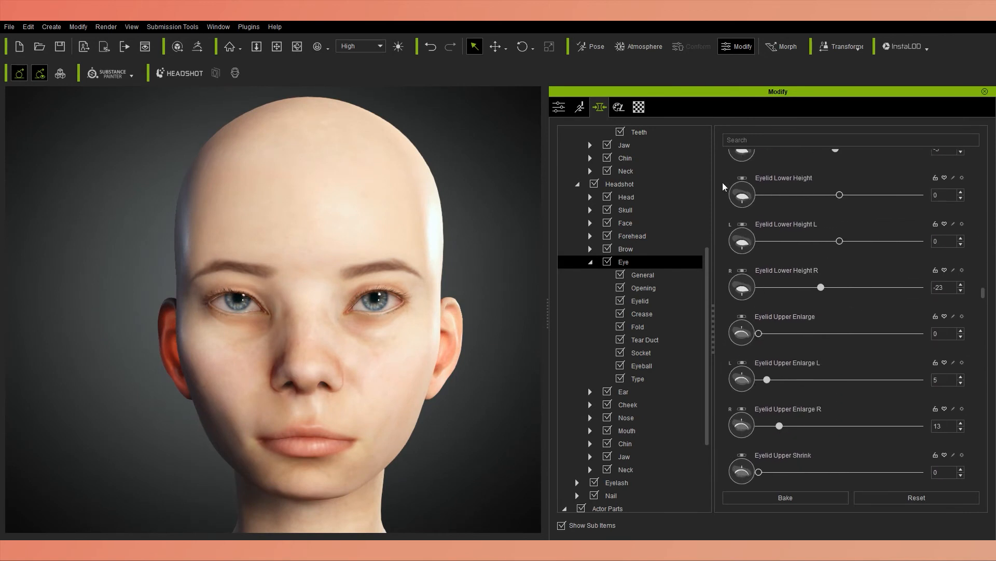
# Open the Headshot nose morphs and set Nostril Scale L to -9 and Nostril Scale Height L to -30.
pyautogui.click(626, 418)
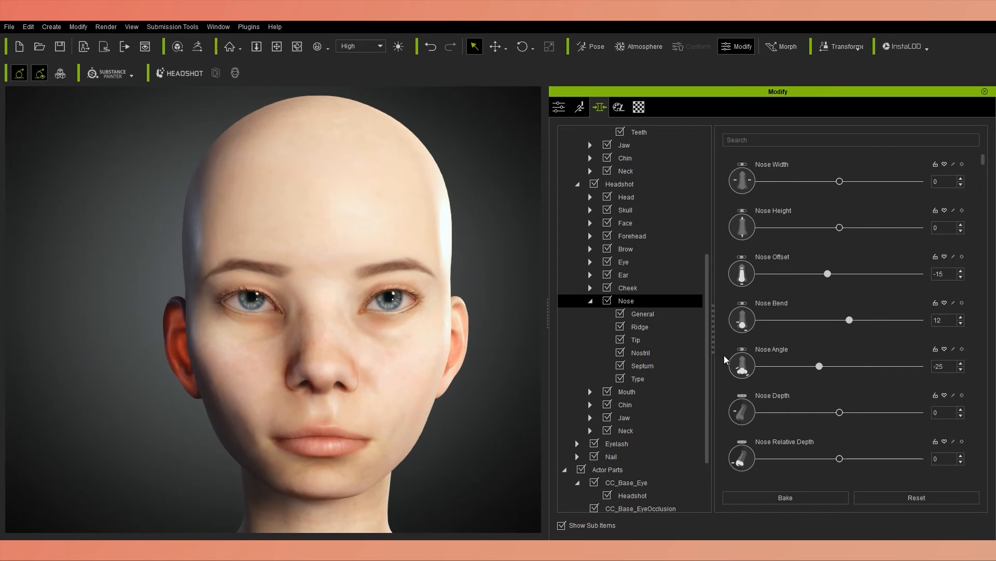
pyautogui.scroll(-5, 726, 358)
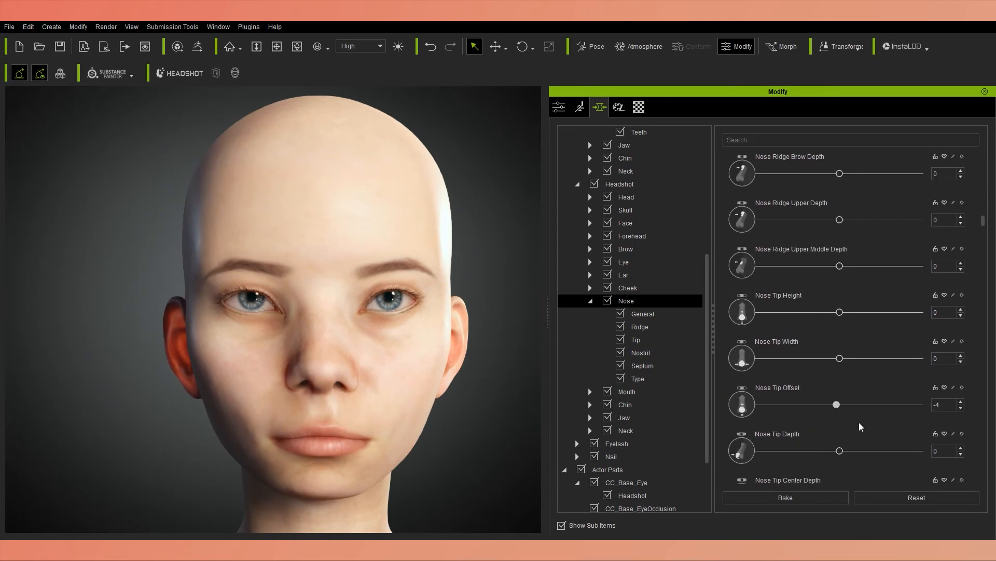
pyautogui.scroll(-2, 860, 424)
pyautogui.moveTo(840, 434); pyautogui.dragTo(814, 416)
pyautogui.scroll(-2, 974, 423)
pyautogui.moveTo(370, 378); pyautogui.dragTo(271, 382, button='right')
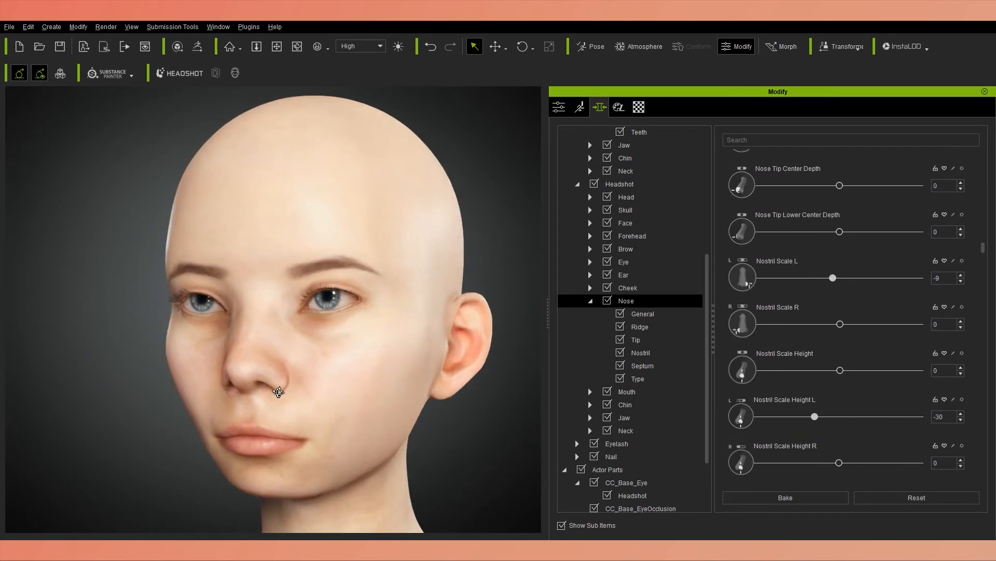
# Make the left nostril narrower with Nostril Width L at -30, Nostril Upper Width L at -6 and Nostril Lower Width L at -4.
pyautogui.moveTo(815, 416); pyautogui.dragTo(825, 416)
pyautogui.scroll(-5, 981, 416)
pyautogui.moveTo(271, 382); pyautogui.dragTo(370, 382, button='right')
pyautogui.moveTo(839, 425)
pyautogui.mouseDown()
pyautogui.moveTo(817, 435)
pyautogui.moveTo(836, 413)
pyautogui.mouseUp()
pyautogui.scroll(-5, 860, 433)
pyautogui.scroll(-5, 834, 421)
pyautogui.scroll(-2, 837, 413)
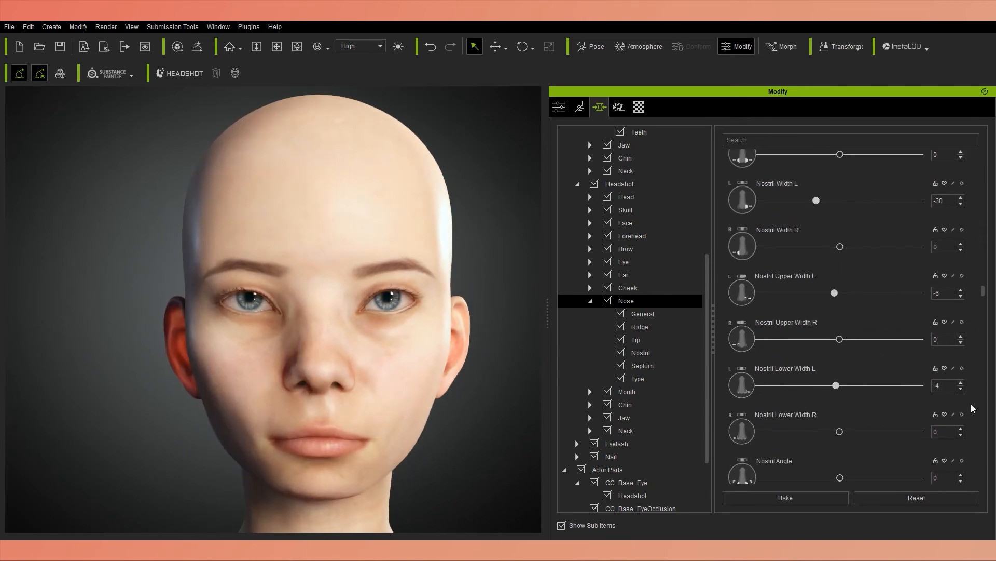
# Set Nostril Angle Side R to -18 and Nostril Expand L to 20.
pyautogui.moveTo(850, 450); pyautogui.dragTo(836, 449)
pyautogui.moveTo(366, 382); pyautogui.dragTo(397, 383, button='right')
pyautogui.scroll(-5, 976, 420)
pyautogui.moveTo(839, 457); pyautogui.dragTo(825, 458)
pyautogui.scroll(-7, 830, 446)
pyautogui.moveTo(840, 414); pyautogui.dragTo(855, 413)
pyautogui.moveTo(440, 409); pyautogui.dragTo(345, 407, button='right')
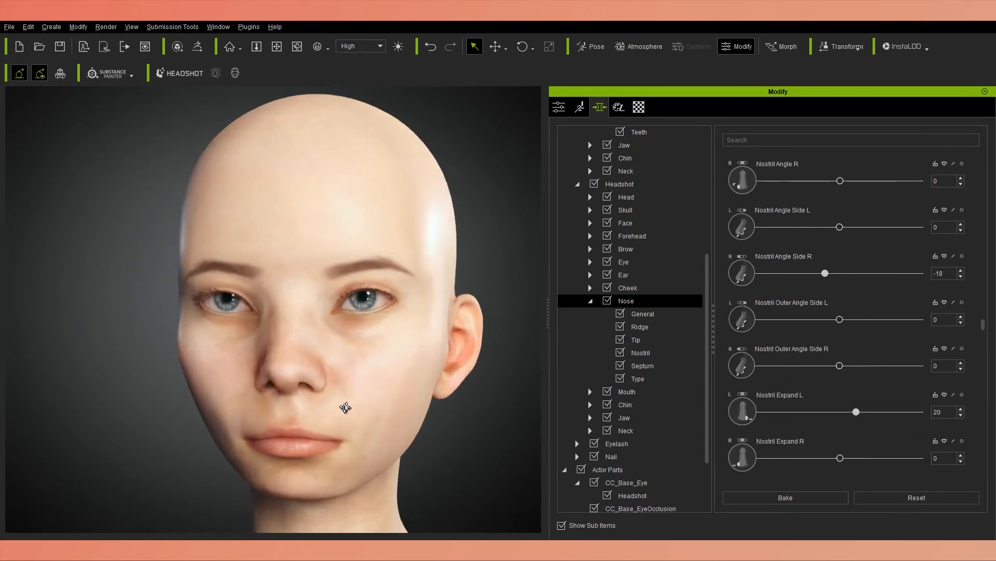
# Refine the nostril asymmetry and set Nostril Hole Outer Height R to -13.
pyautogui.scroll(-3, 972, 440)
pyautogui.moveTo(813, 427)
pyautogui.mouseDown()
pyautogui.moveTo(861, 428)
pyautogui.moveTo(824, 415)
pyautogui.mouseUp()
pyautogui.scroll(-4, 861, 427)
pyautogui.scroll(-12, 976, 410)
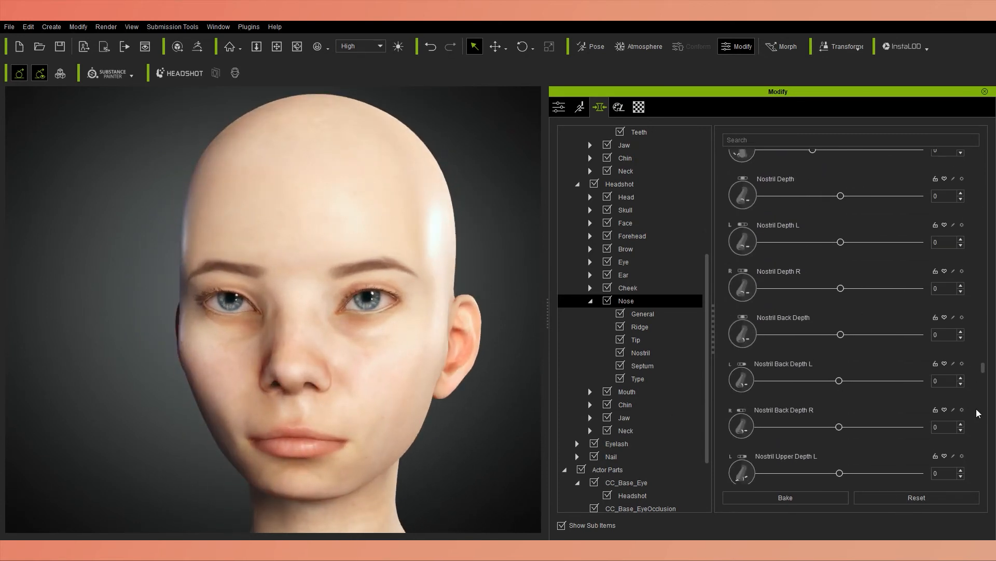
pyautogui.moveTo(839, 380); pyautogui.dragTo(840, 381)
pyautogui.moveTo(395, 413); pyautogui.dragTo(351, 381, button='right')
pyautogui.scroll(-4, 351, 380)
pyautogui.scroll(2, 352, 380)
pyautogui.scroll(-3, 979, 387)
pyautogui.scroll(-10, 979, 391)
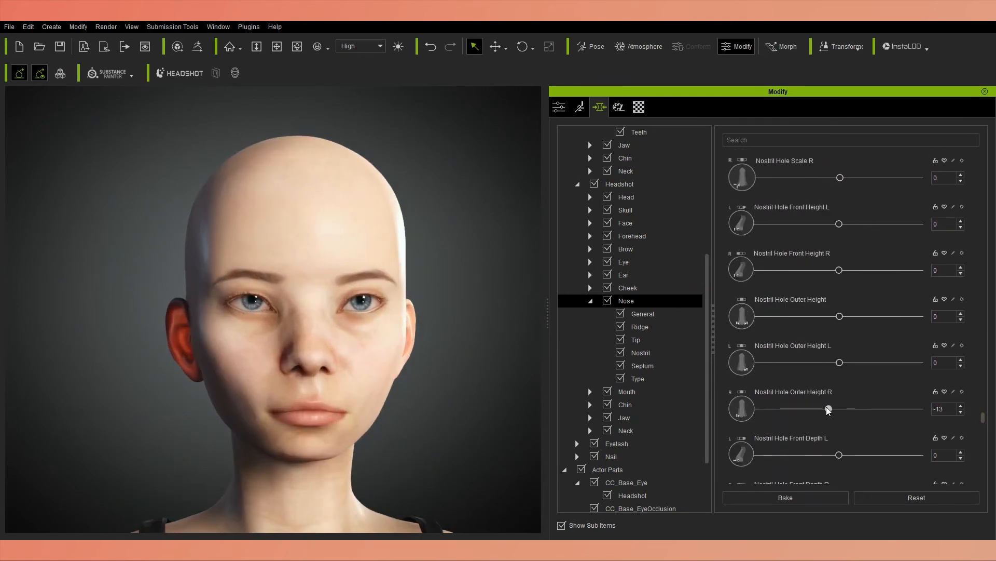
# Open the Headshot mouth morphs and set Mouth Width L to 11 and Mouth Side Height L to 16.
pyautogui.click(590, 301)
pyautogui.click(627, 313)
pyautogui.moveTo(840, 274); pyautogui.dragTo(859, 275)
pyautogui.scroll(-8, 838, 399)
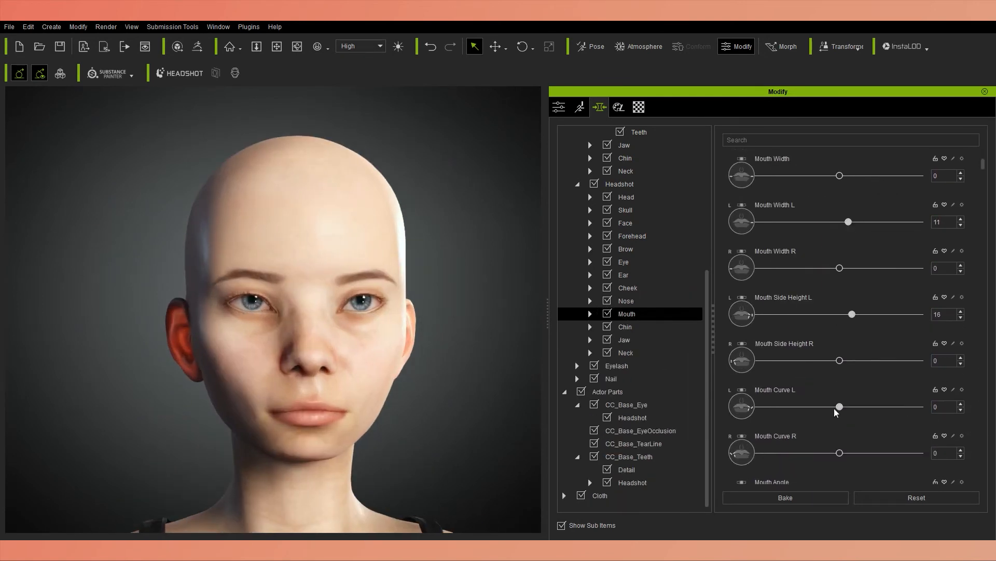
# Offset the left mouth corner with Mouth Corner Height L at 16, Mouth Corner Depth L at -8 and Mouth Corner Cheek Depth L at -9.
pyautogui.moveTo(840, 413); pyautogui.dragTo(853, 413)
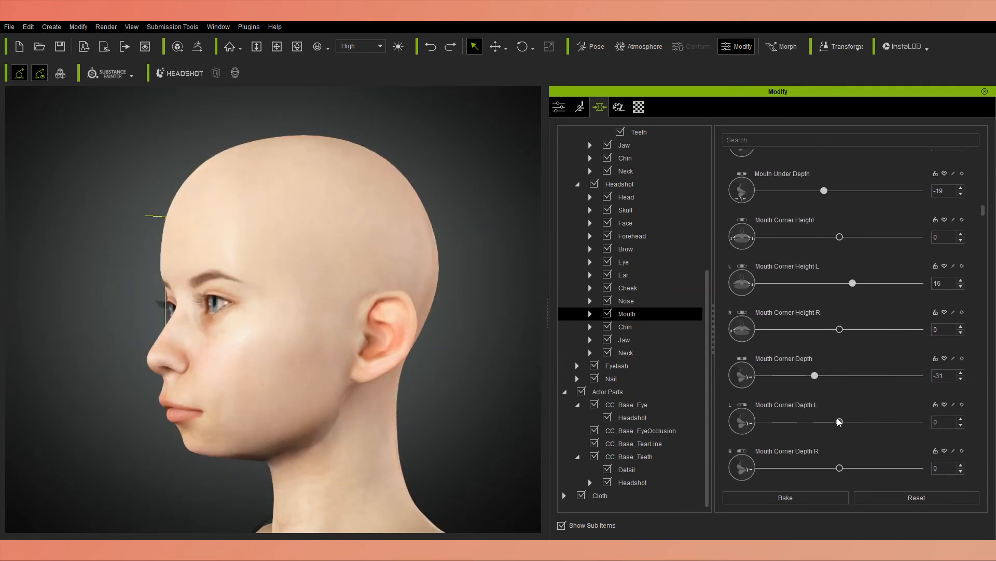
pyautogui.moveTo(840, 410); pyautogui.dragTo(849, 411)
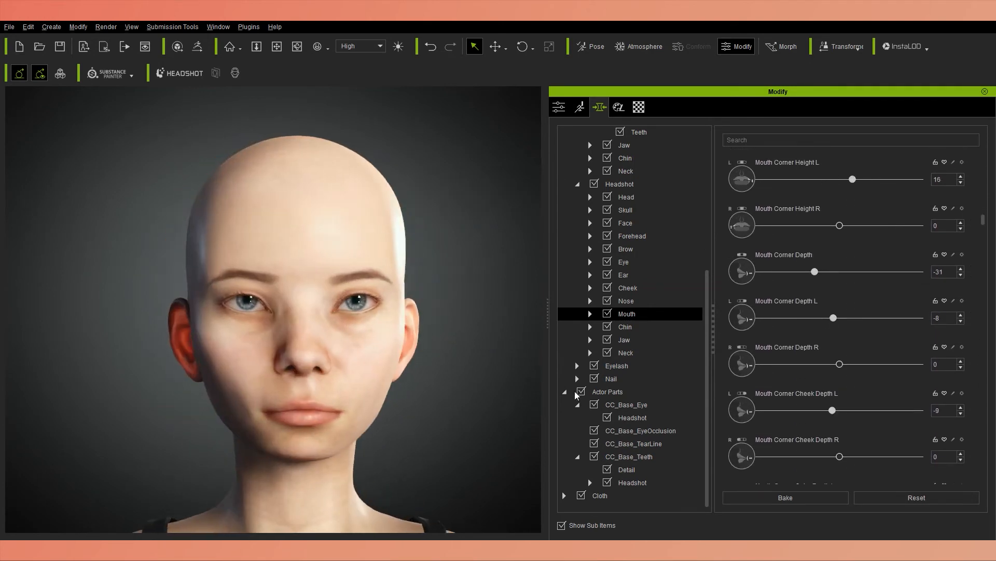
pyautogui.scroll(-8, 841, 363)
# Set Lip Upper Curve R to -33 and Lip Seam Corner Height L to 9.
pyautogui.moveTo(840, 448); pyautogui.dragTo(864, 449)
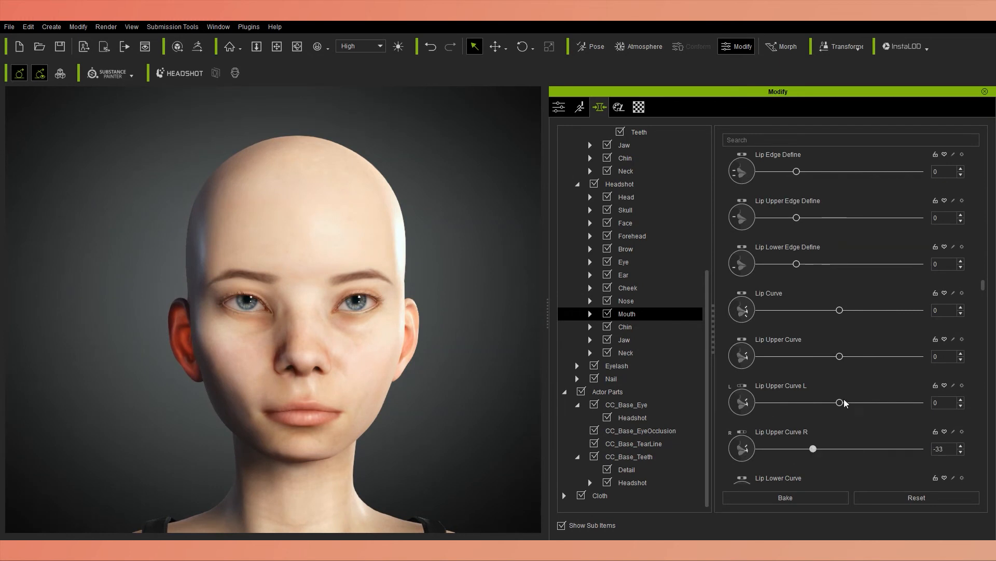
pyautogui.scroll(-8, 826, 389)
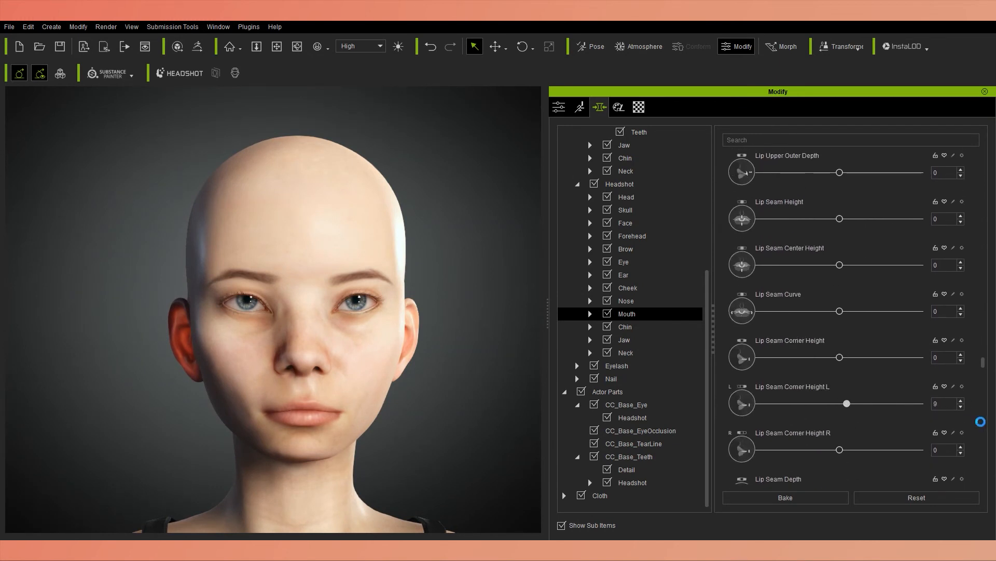
pyautogui.scroll(-10, 981, 416)
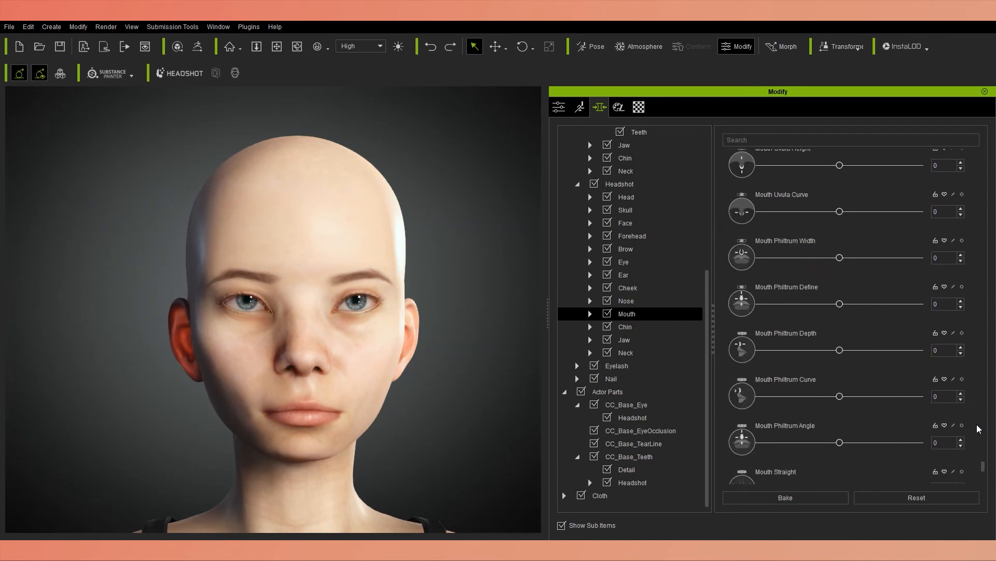
# Make the ears uneven with Ear Scale R at 5, Ear Height L at -15 and Ear Top In Out L at 13.
pyautogui.click(401, 352)
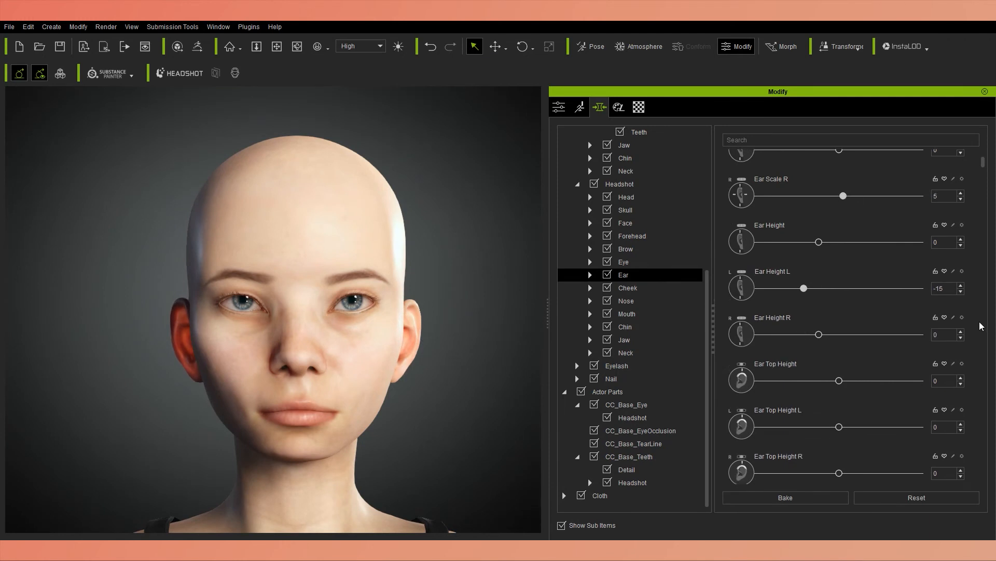
pyautogui.scroll(-7, 828, 363)
pyautogui.scroll(-8, 975, 423)
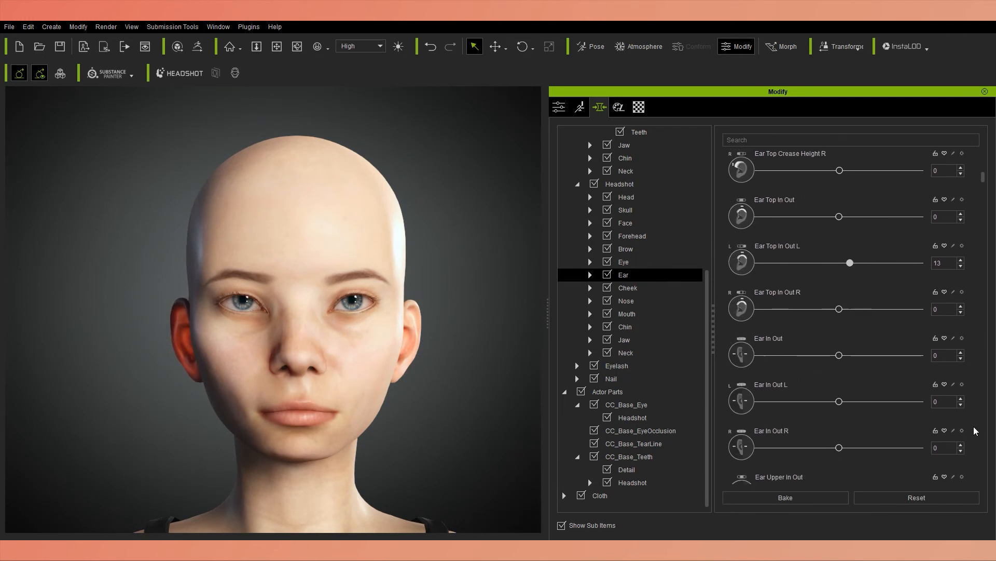
# Set Ear Depth L to -14 and Ear Scale Depth L to 9.
pyautogui.moveTo(249, 384); pyautogui.dragTo(322, 390, button='right')
pyautogui.moveTo(786, 431); pyautogui.dragTo(840, 445)
pyautogui.scroll(-3, 913, 436)
pyautogui.moveTo(297, 395); pyautogui.dragTo(256, 372, button='right')
pyautogui.moveTo(840, 446); pyautogui.dragTo(828, 445)
pyautogui.scroll(-4, 978, 440)
pyautogui.scroll(-5, 977, 439)
pyautogui.moveTo(840, 351); pyautogui.dragTo(846, 350)
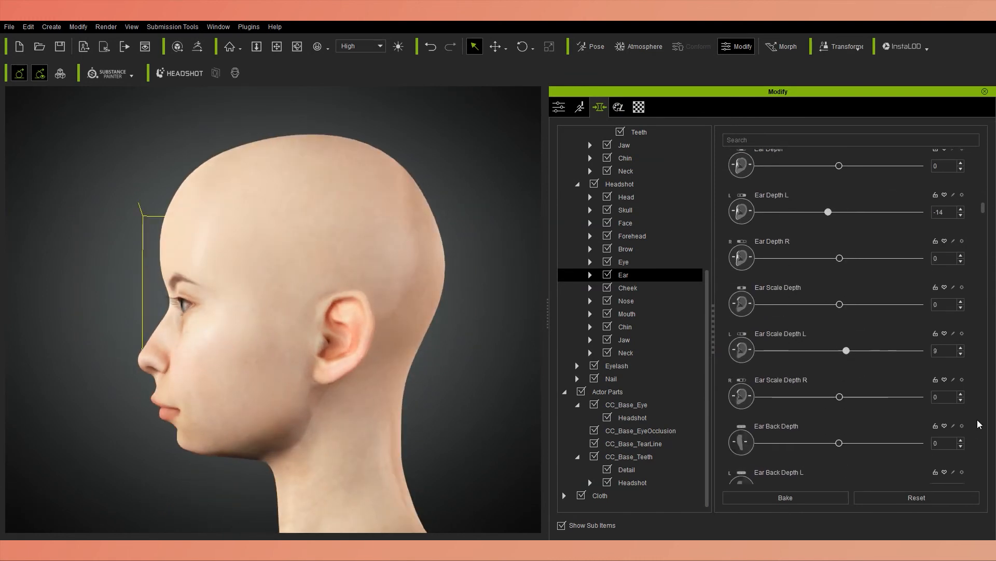
# Set Ear Front Angle L to 39 and slightly reduce one further ear morph.
pyautogui.scroll(-5, 979, 423)
pyautogui.moveTo(332, 379); pyautogui.dragTo(250, 376, button='right')
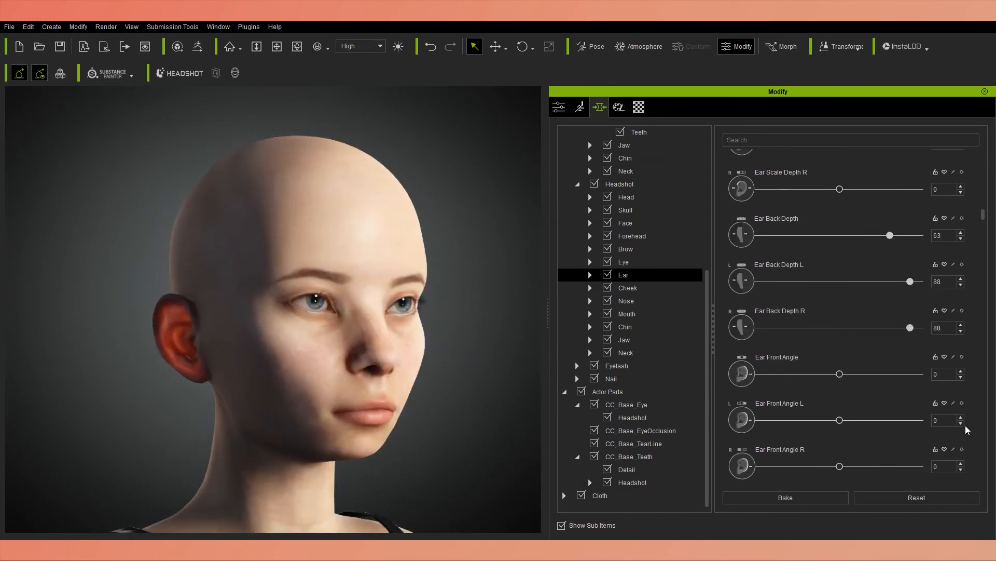
pyautogui.moveTo(333, 379); pyautogui.dragTo(330, 377, button='right')
pyautogui.moveTo(827, 420); pyautogui.dragTo(871, 420)
pyautogui.scroll(-3, 322, 384)
pyautogui.moveTo(322, 384); pyautogui.dragTo(398, 306, button='right')
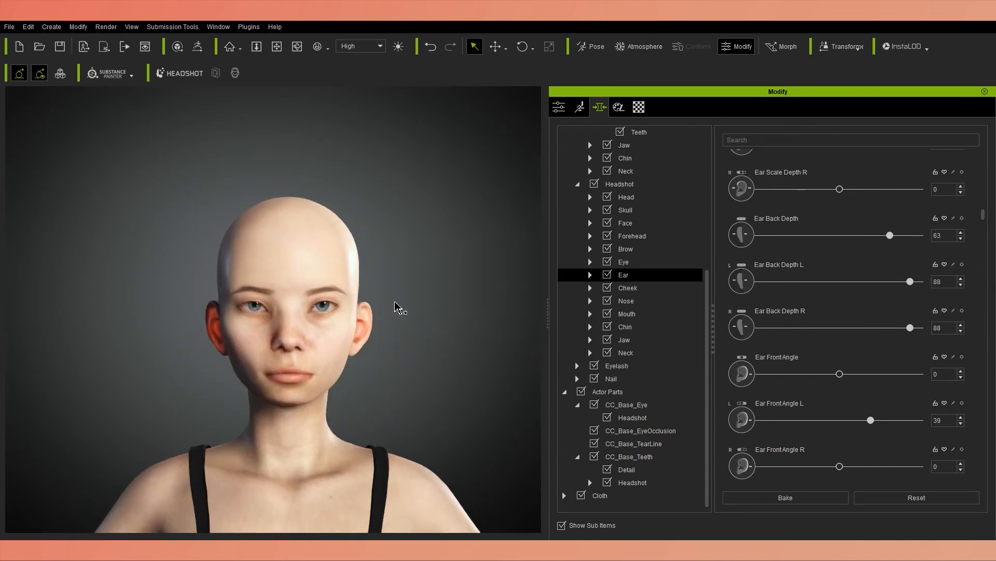
pyautogui.scroll(-5, 978, 442)
pyautogui.moveTo(840, 474); pyautogui.dragTo(835, 475)
pyautogui.scroll(-5, 984, 449)
# Set Brow Height L to 38 and increase Brow Inner Width L along with another brow morph for asymmetry.
pyautogui.click(626, 249)
pyautogui.scroll(3, 332, 363)
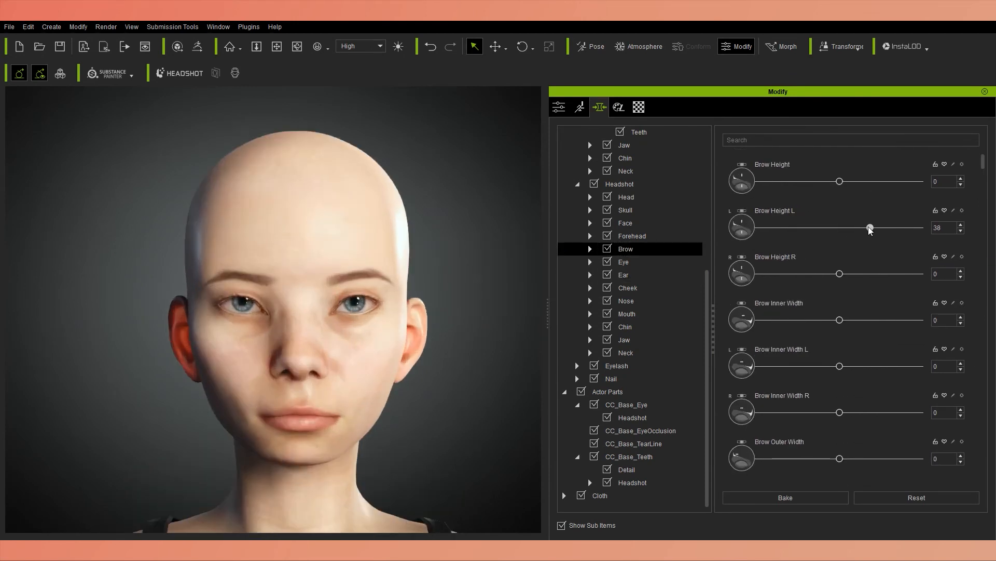
pyautogui.moveTo(821, 366); pyautogui.dragTo(892, 366)
pyautogui.scroll(-1, 850, 416)
pyautogui.moveTo(840, 426); pyautogui.dragTo(885, 414)
pyautogui.scroll(-2, 954, 449)
pyautogui.scroll(-3, 924, 415)
# Set Cheek Height L to -25 and Cheek Width L to 6, and slightly reduce one further cheek morph.
pyautogui.click(628, 287)
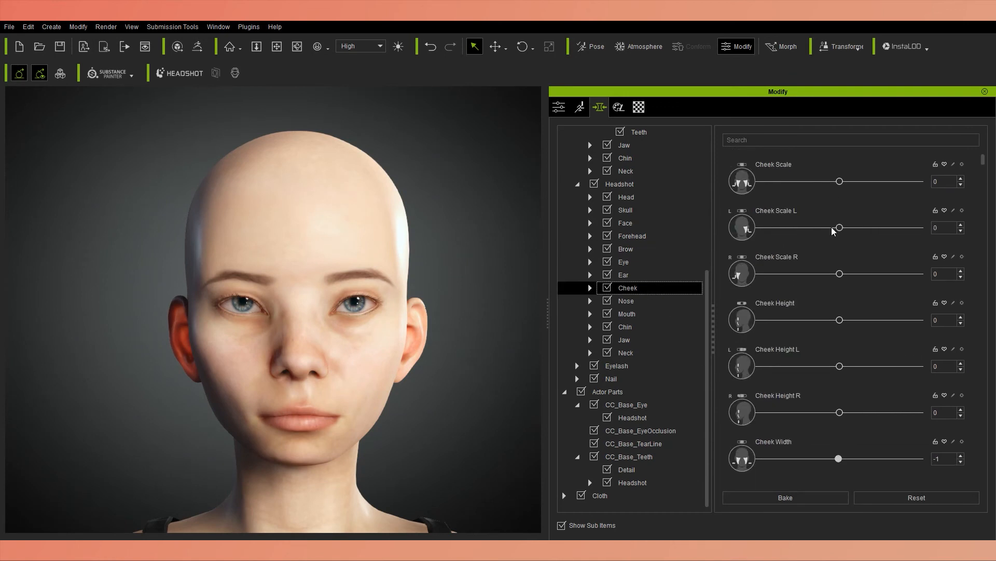
pyautogui.moveTo(430, 375); pyautogui.dragTo(374, 375, button='right')
pyautogui.scroll(-5, 977, 394)
pyautogui.moveTo(840, 375); pyautogui.dragTo(845, 376)
pyautogui.moveTo(374, 374); pyautogui.dragTo(431, 375, button='right')
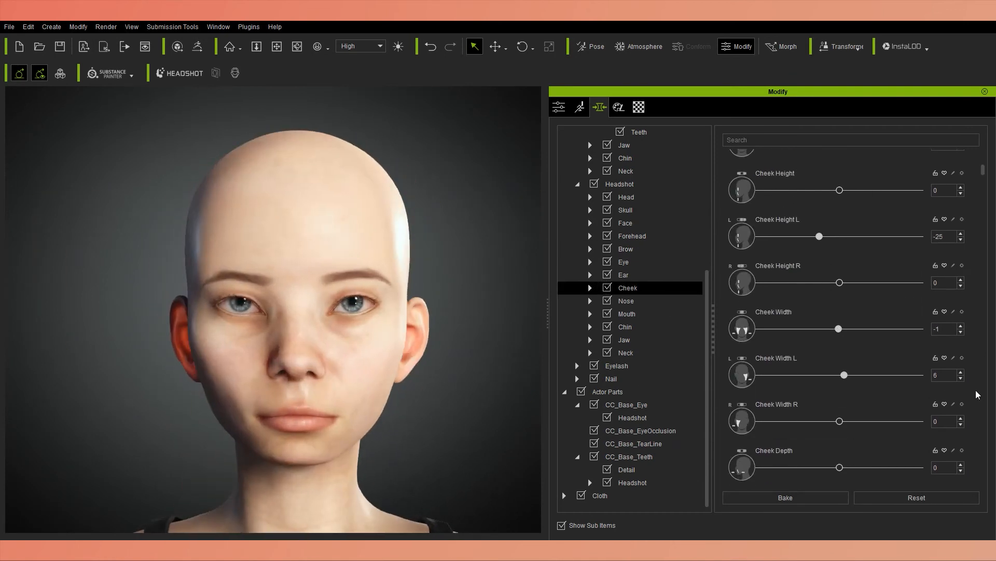
pyautogui.scroll(-5, 976, 394)
pyautogui.moveTo(840, 430); pyautogui.dragTo(829, 430)
# Preview the Happy_2, Happy_7 and Happy_12 facial expressions and several Sad expressions on the asymmetric face.
pyautogui.click(580, 107)
pyautogui.click(777, 191)
pyautogui.click(607, 294)
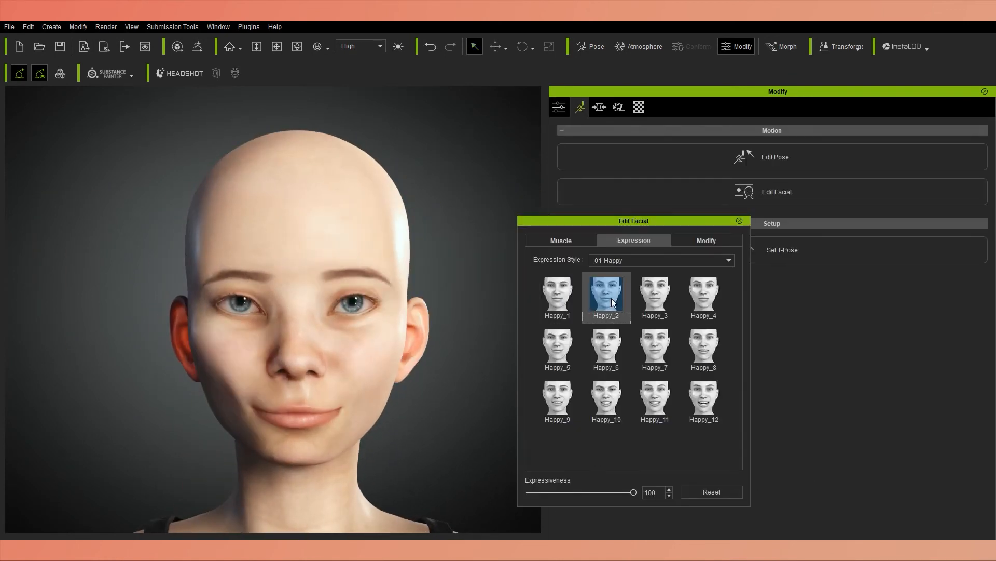
pyautogui.click(655, 346)
pyautogui.click(704, 397)
pyautogui.click(662, 260)
pyautogui.click(558, 346)
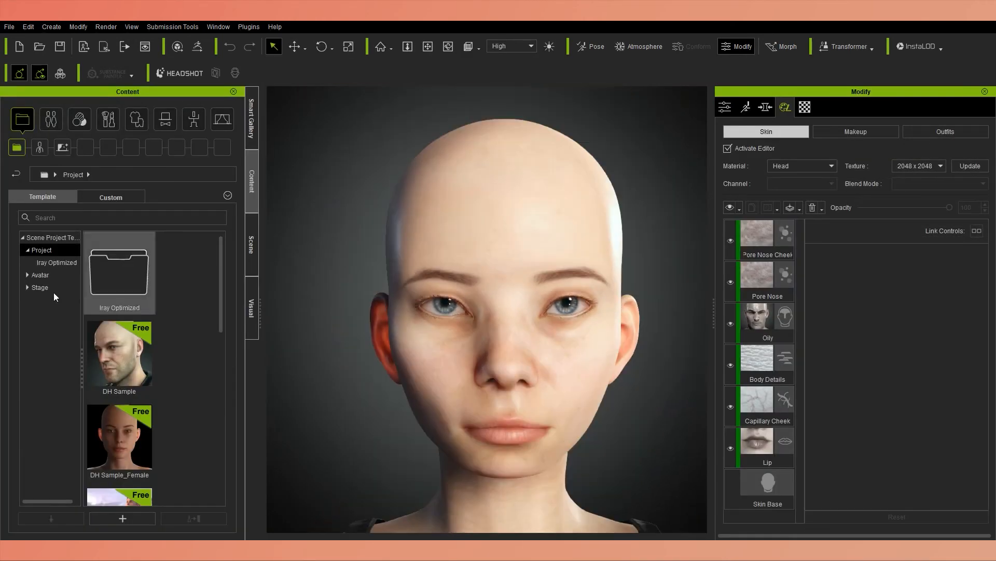
# Apply the Female Asian template from Realistic Human Skin to the character and inspect the face up close.
pyautogui.click(80, 119)
pyautogui.click(67, 287)
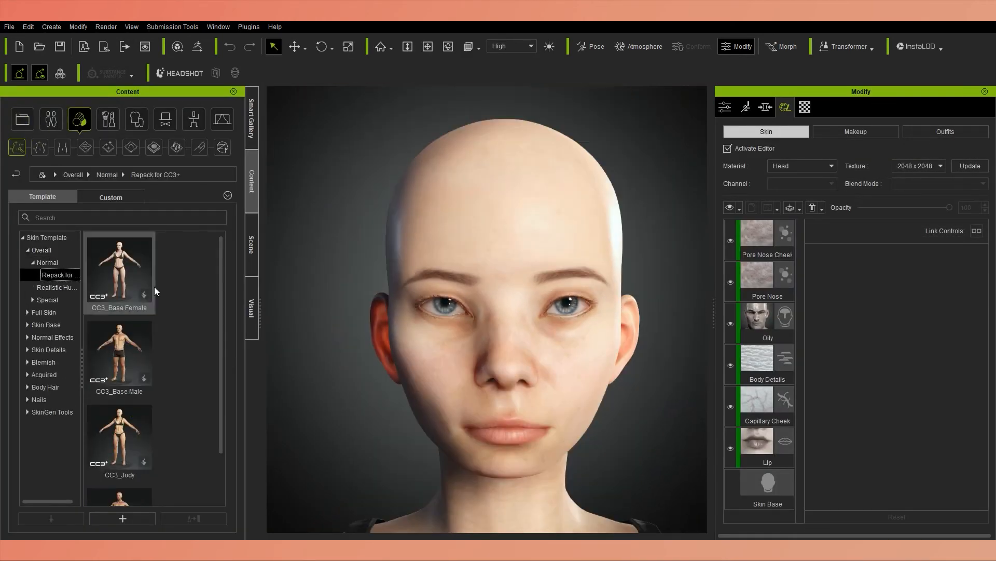
pyautogui.scroll(-2, 198, 351)
pyautogui.doubleClick(144, 298)
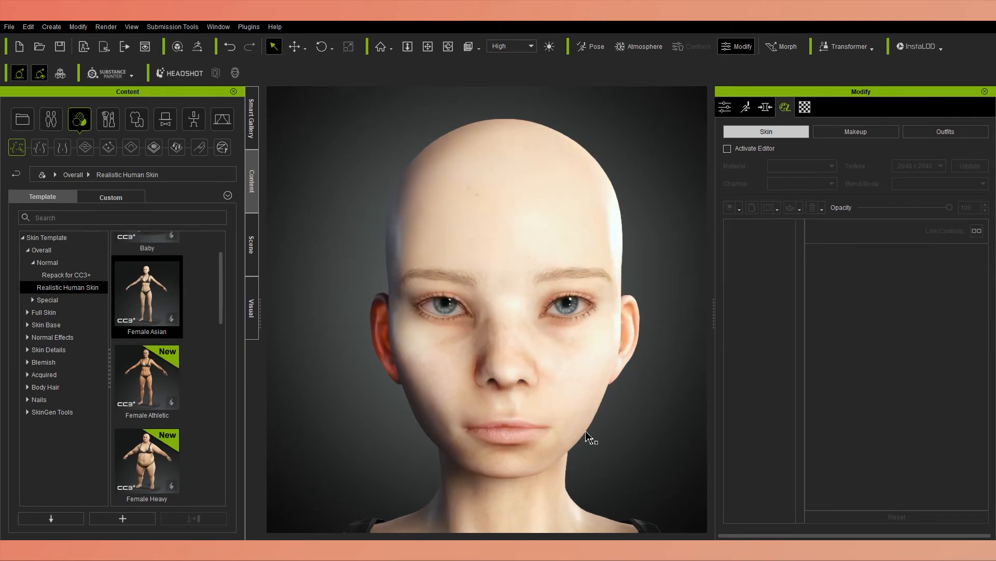
pyautogui.scroll(5, 600, 378)
pyautogui.scroll(-8, 600, 378)
pyautogui.scroll(6, 518, 360)
pyautogui.moveTo(518, 360); pyautogui.dragTo(561, 332, button='right')
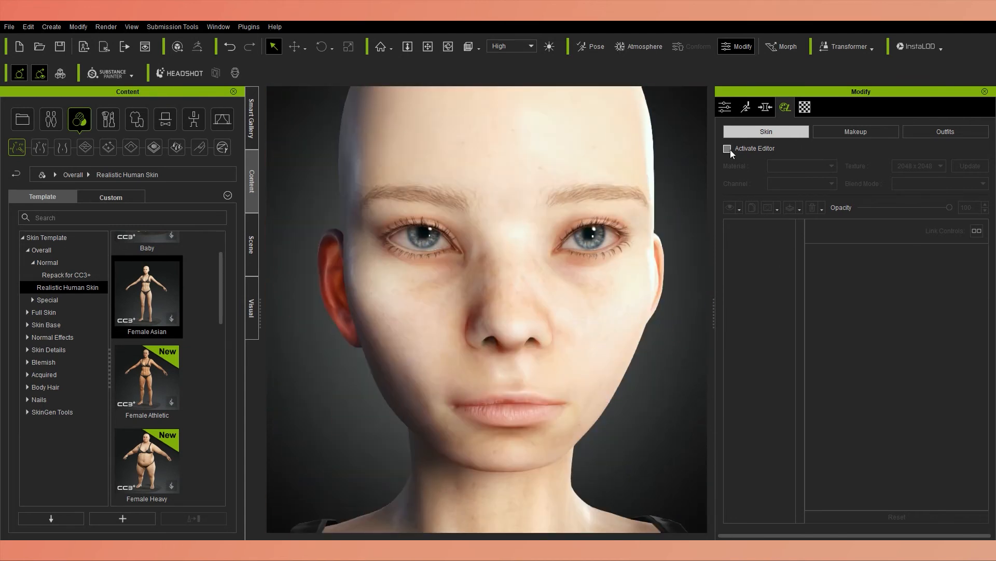
# Activate the skin editor to load the skin layers of the head.
pyautogui.click(727, 149)
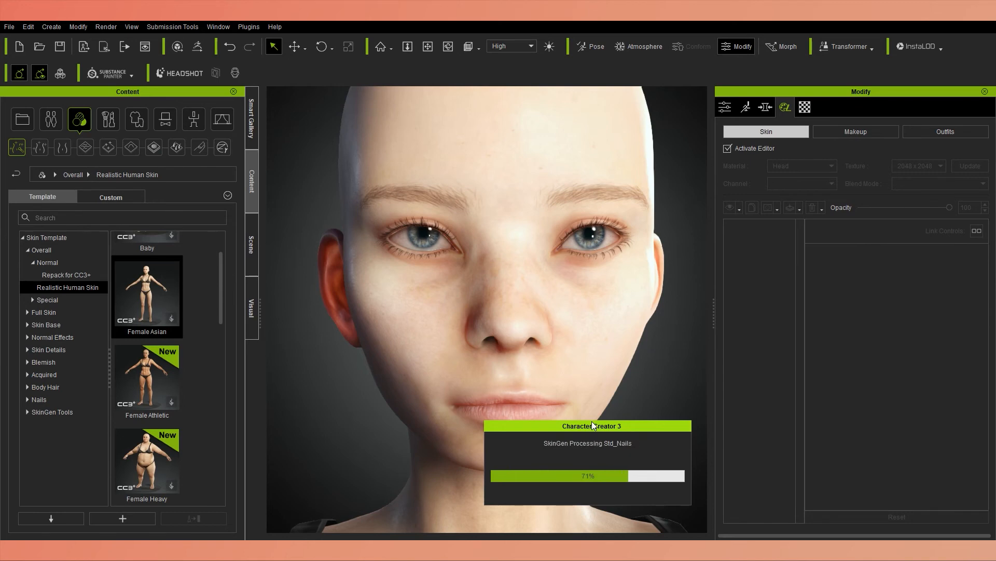
pyautogui.scroll(-5, 633, 363)
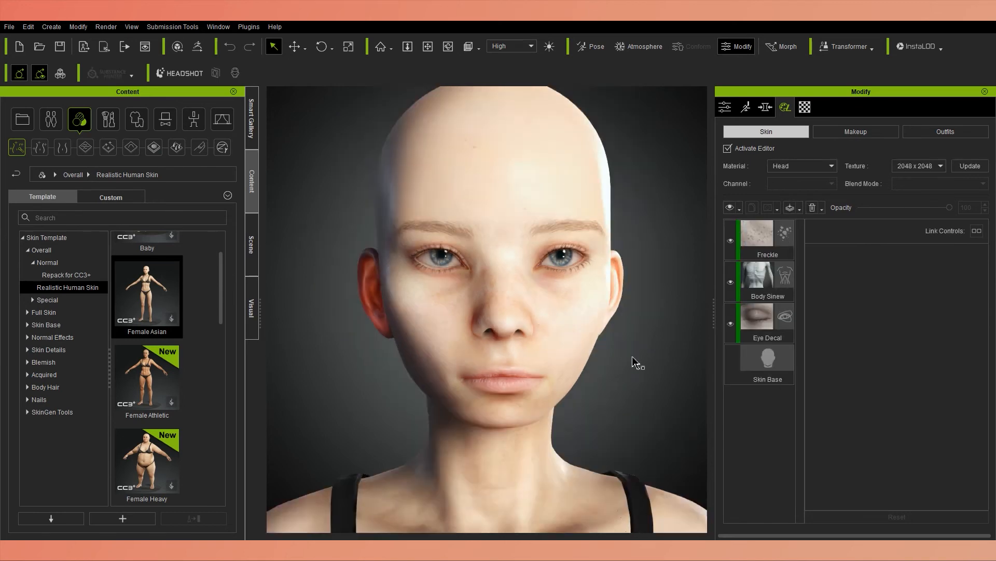
pyautogui.scroll(5, 634, 363)
# Save the project as a new version with a file name ending in 3_skingen.
pyautogui.hotkey('ctrl', 'shift', 's')
pyautogui.click(140, 288)
pyautogui.press('BackSpace')
pyautogui.write('3_skingen')
pyautogui.click(389, 338)
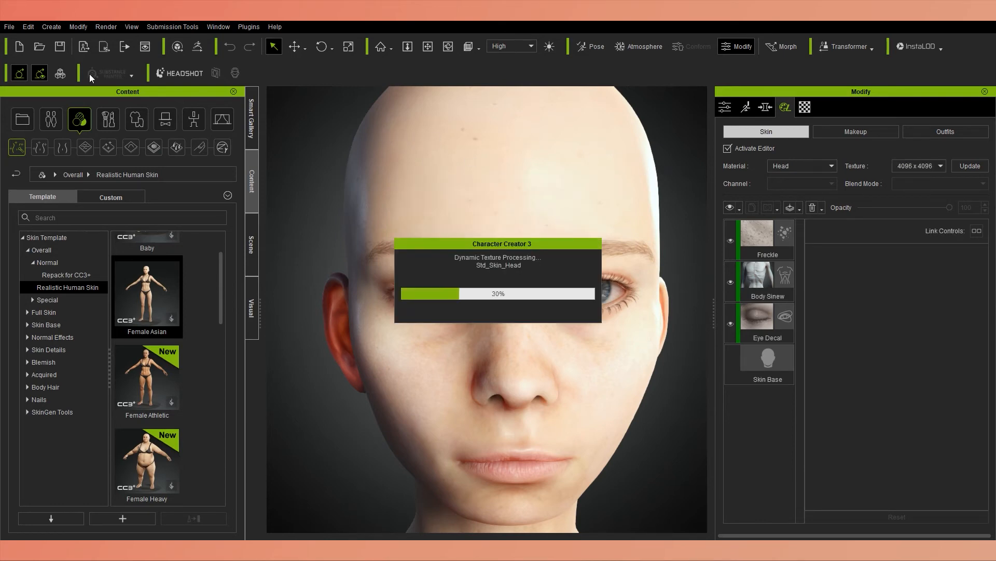
# Select the Freckle layer of the head skin and set its transform Scale to 1.67.
pyautogui.scroll(-4, 556, 367)
pyautogui.scroll(4, 556, 367)
pyautogui.moveTo(556, 366); pyautogui.dragTo(419, 372, button='right')
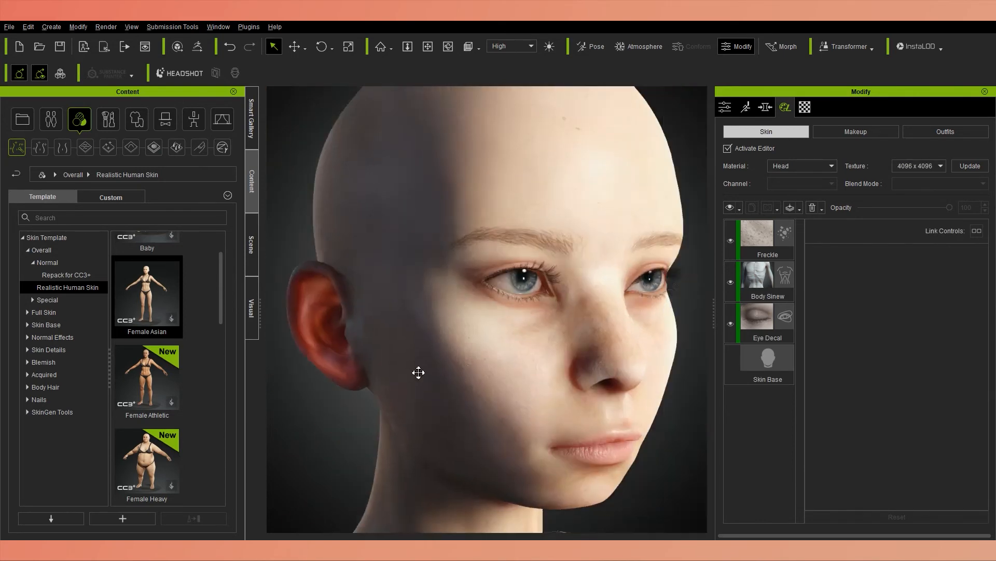
pyautogui.moveTo(418, 372); pyautogui.dragTo(382, 368, button='middle')
pyautogui.click(755, 226)
pyautogui.scroll(-10, 965, 332)
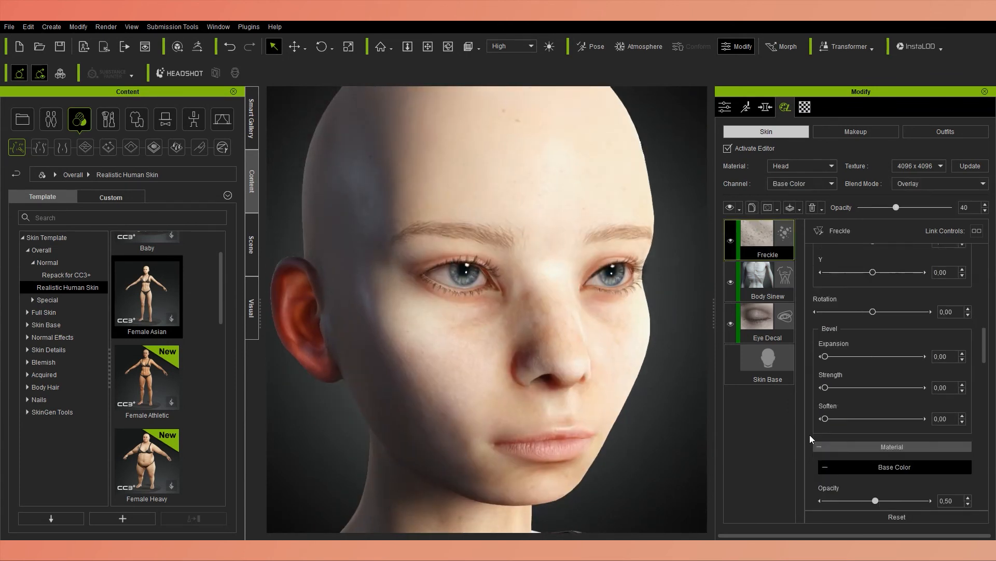
pyautogui.scroll(6, 970, 424)
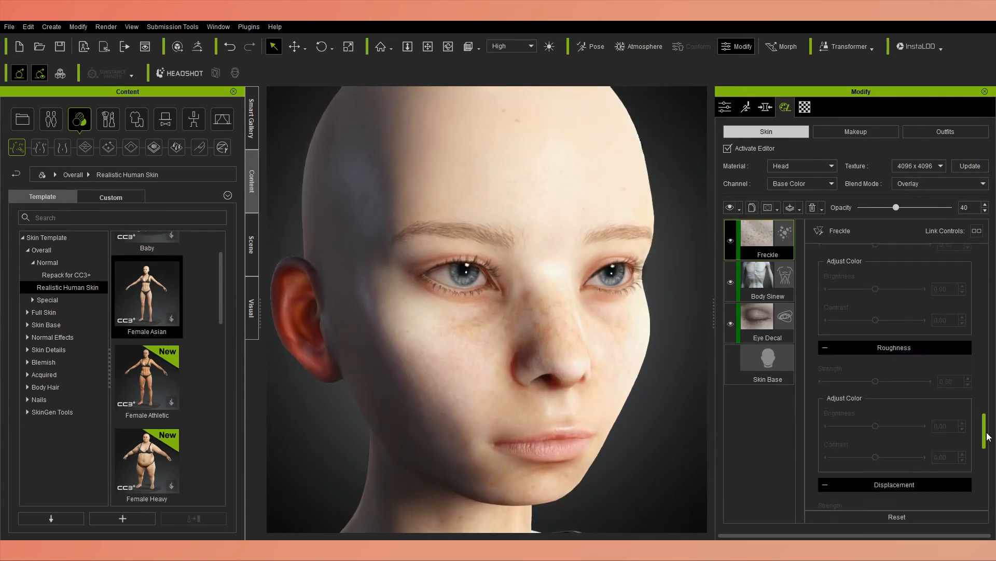
pyautogui.moveTo(858, 319); pyautogui.dragTo(845, 320)
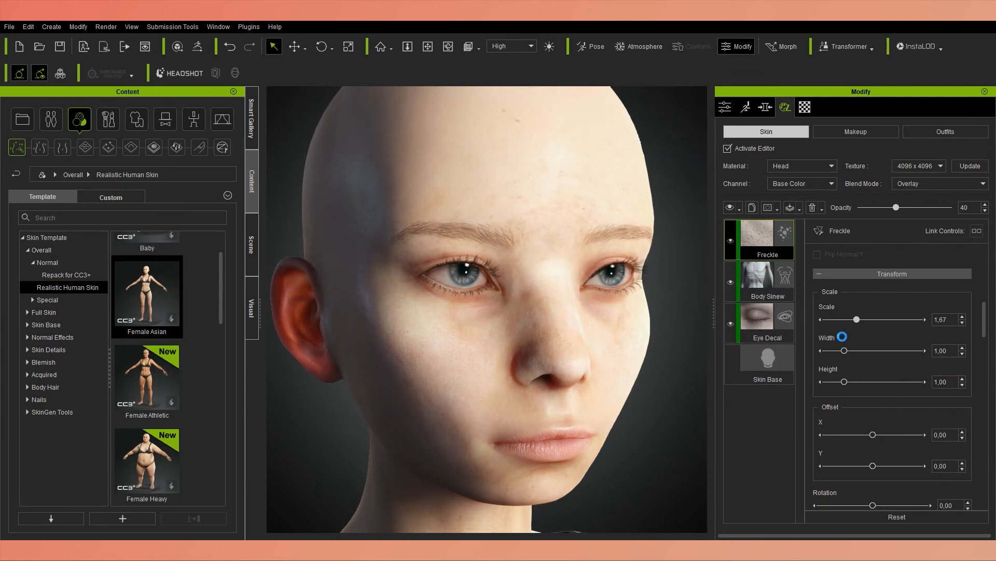
# Set the Freckle layer's width to 1.20, its base color brightness to -0.08 and its contrast to 0.51.
pyautogui.click(927, 351)
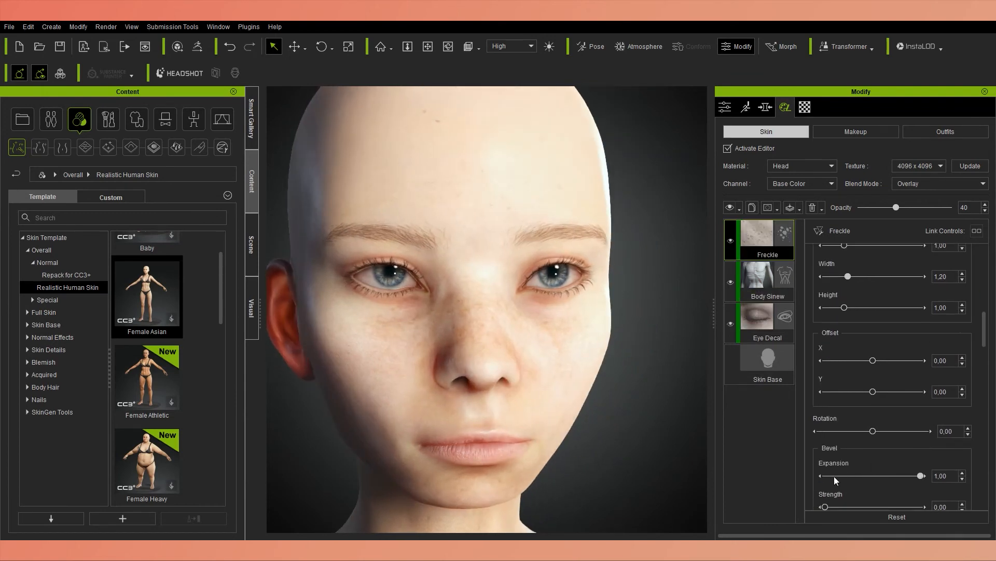
pyautogui.moveTo(986, 340); pyautogui.dragTo(986, 382)
pyautogui.moveTo(876, 360)
pyautogui.mouseDown()
pyautogui.moveTo(859, 362)
pyautogui.moveTo(918, 365)
pyautogui.moveTo(852, 365)
pyautogui.moveTo(909, 358)
pyautogui.moveTo(890, 354)
pyautogui.mouseUp()
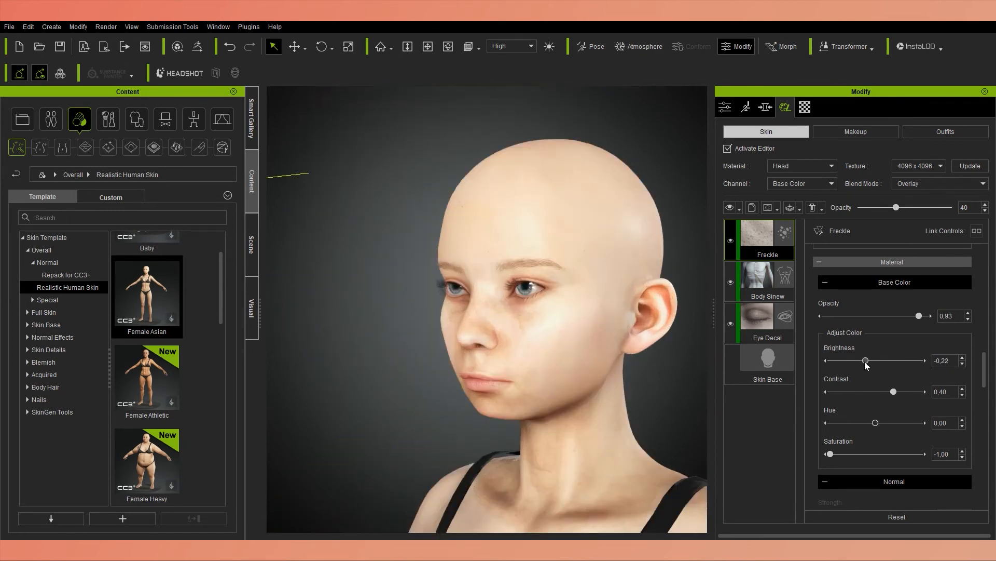
pyautogui.moveTo(881, 361); pyautogui.dragTo(872, 363)
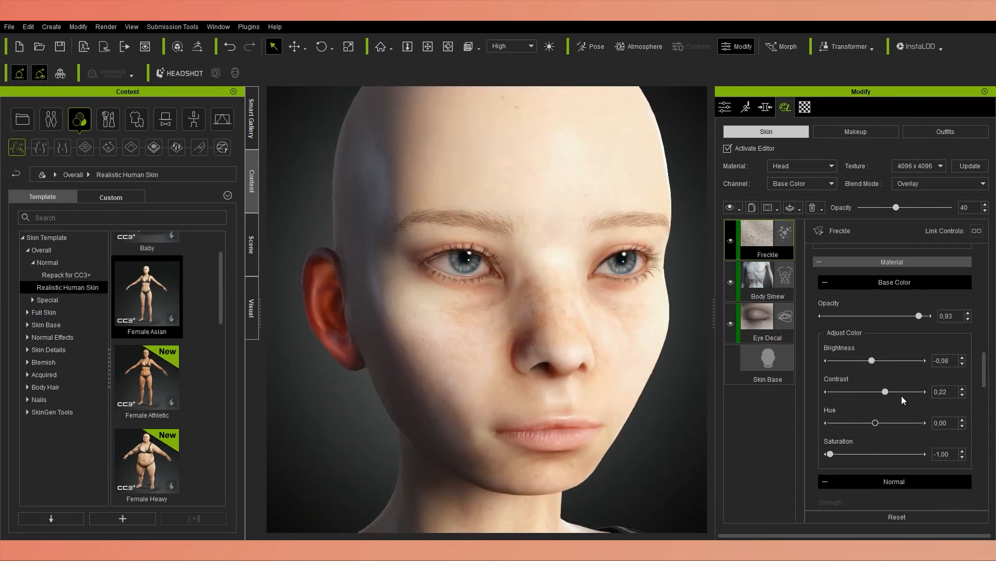
pyautogui.click(899, 396)
# Review the options available for the Freckle layer and its remaining material settings.
pyautogui.scroll(-1, 846, 447)
pyautogui.rightClick(766, 240)
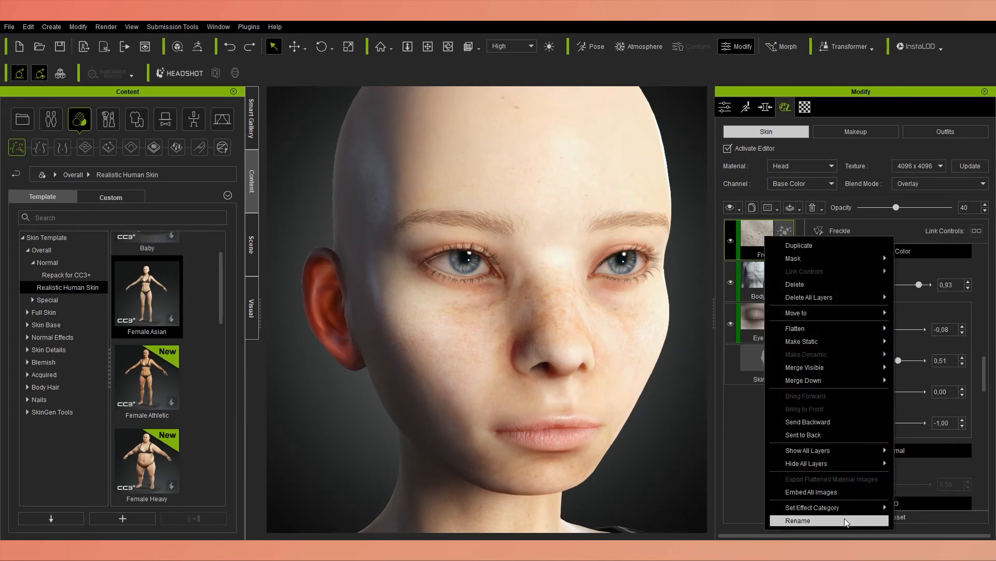
pyautogui.click(984, 441)
pyautogui.moveTo(984, 441); pyautogui.dragTo(970, 275)
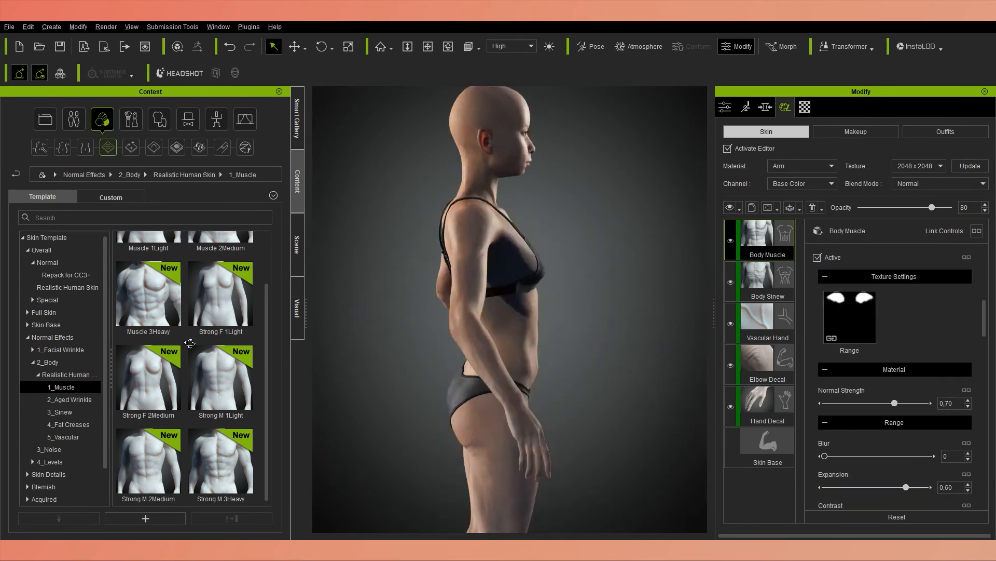
# From the Skin Details decals, try the Areola Decal on the chest and apply the Achilles Decal to the lower legs.
pyautogui.click(802, 166)
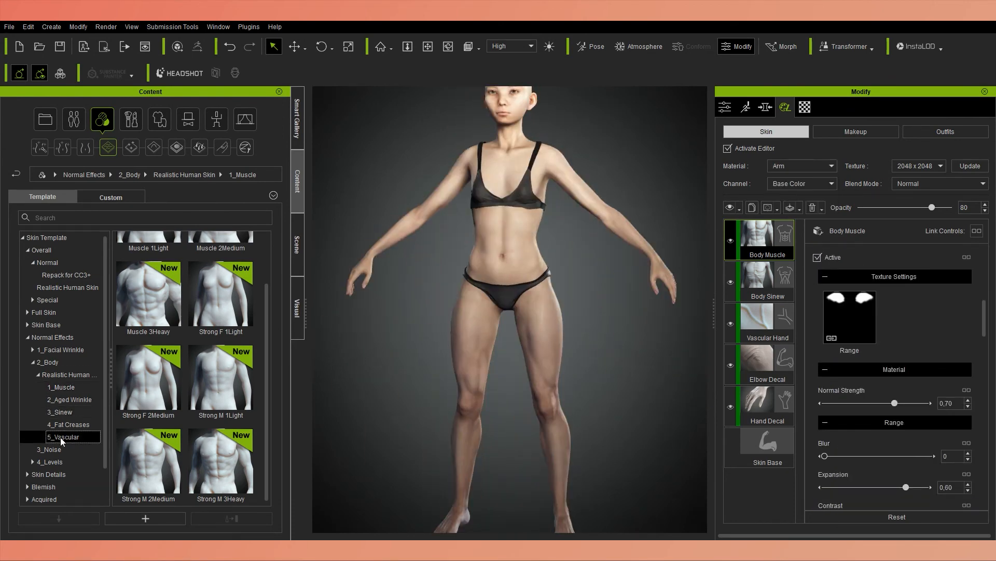
pyautogui.doubleClick(165, 267)
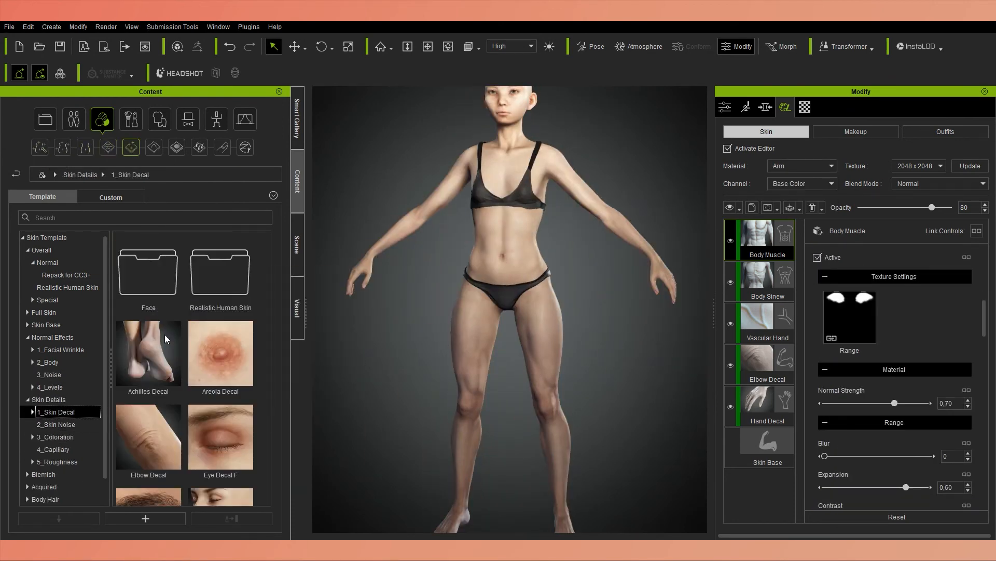
pyautogui.scroll(3, 549, 372)
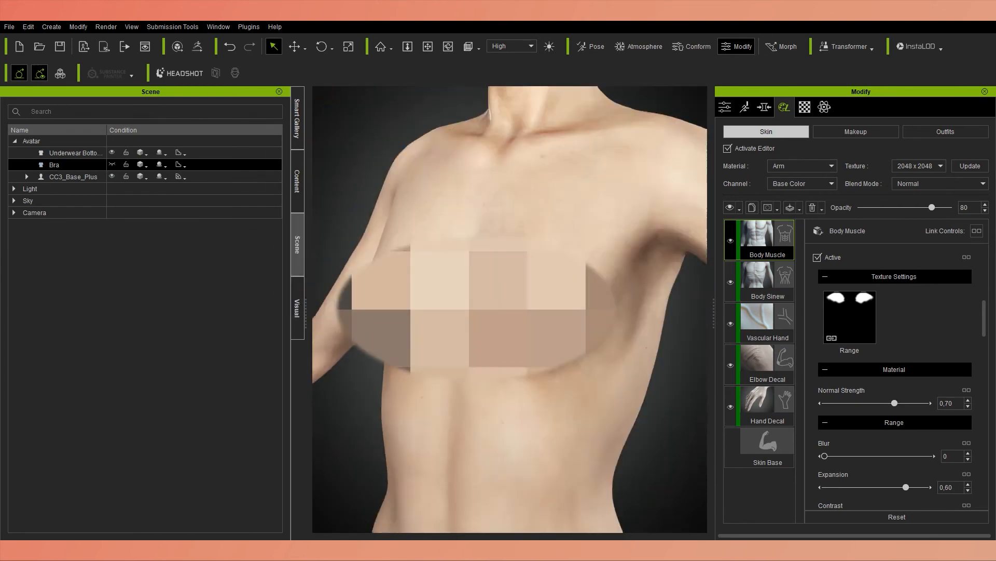
pyautogui.doubleClick(225, 370)
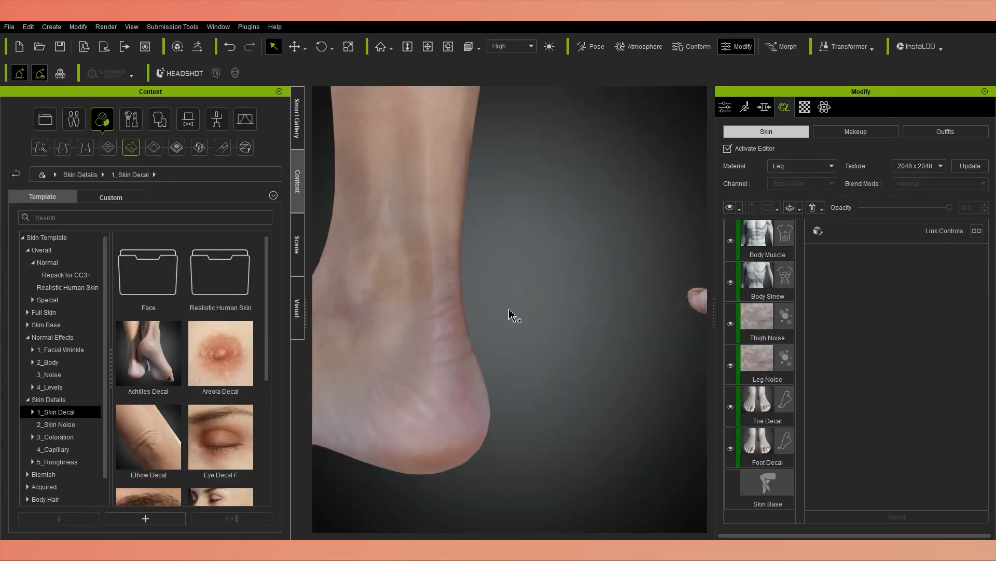
pyautogui.moveTo(148, 353); pyautogui.dragTo(478, 389)
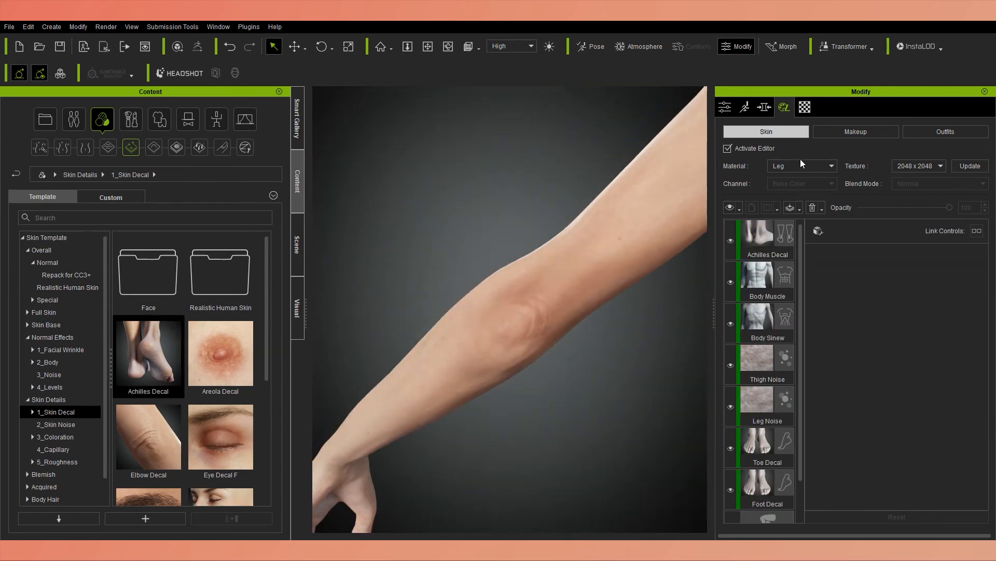
# Set the arm's Elbow Decal layer to brightness 0.12, contrast 0.12 and normal strength 0.34.
pyautogui.moveTo(148, 436); pyautogui.dragTo(545, 327)
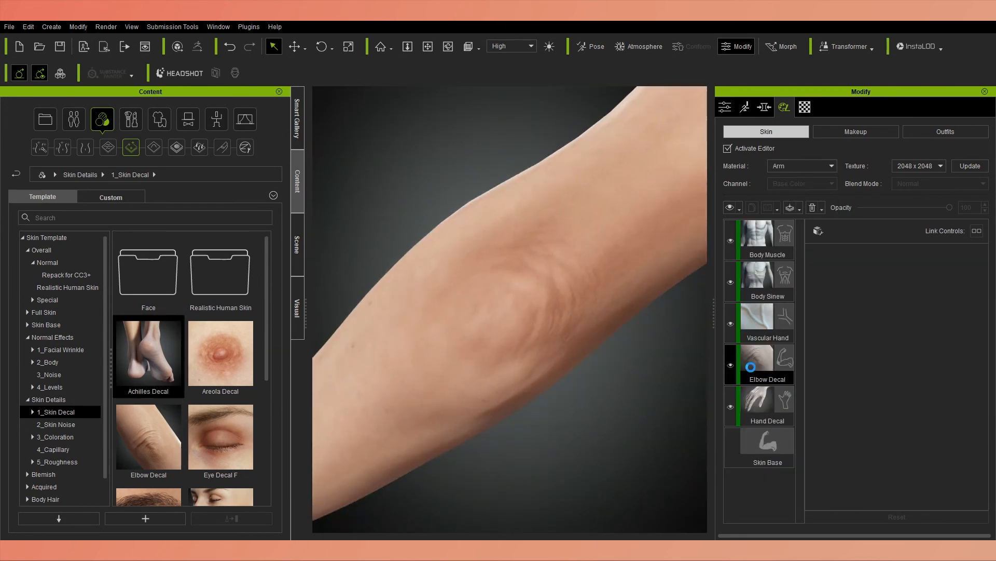
pyautogui.scroll(-8, 964, 381)
pyautogui.moveTo(877, 438); pyautogui.dragTo(860, 449)
pyautogui.scroll(-2, 970, 435)
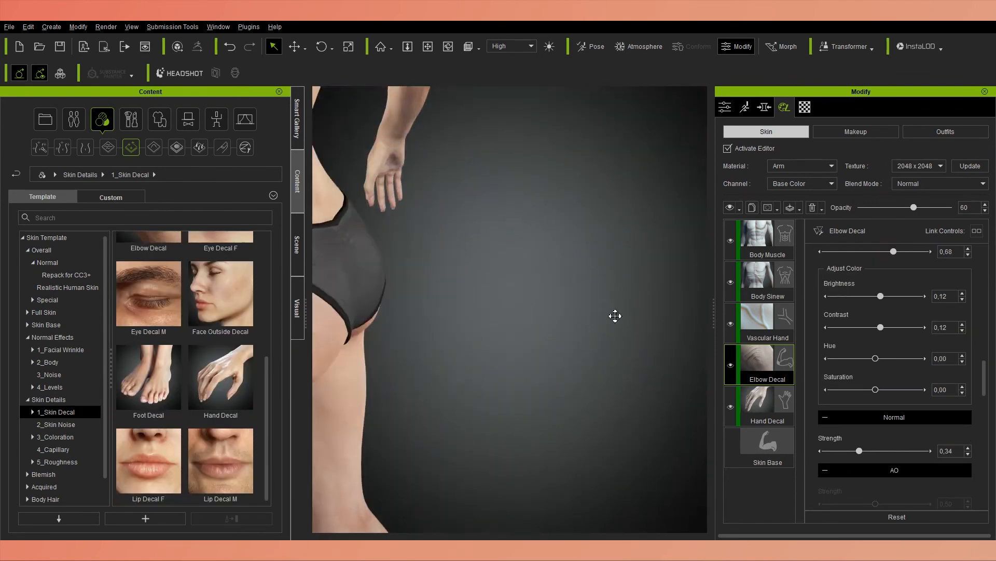
# Select the arm's Hand Decal layer and adjust its color settings and normal strength.
pyautogui.click(759, 405)
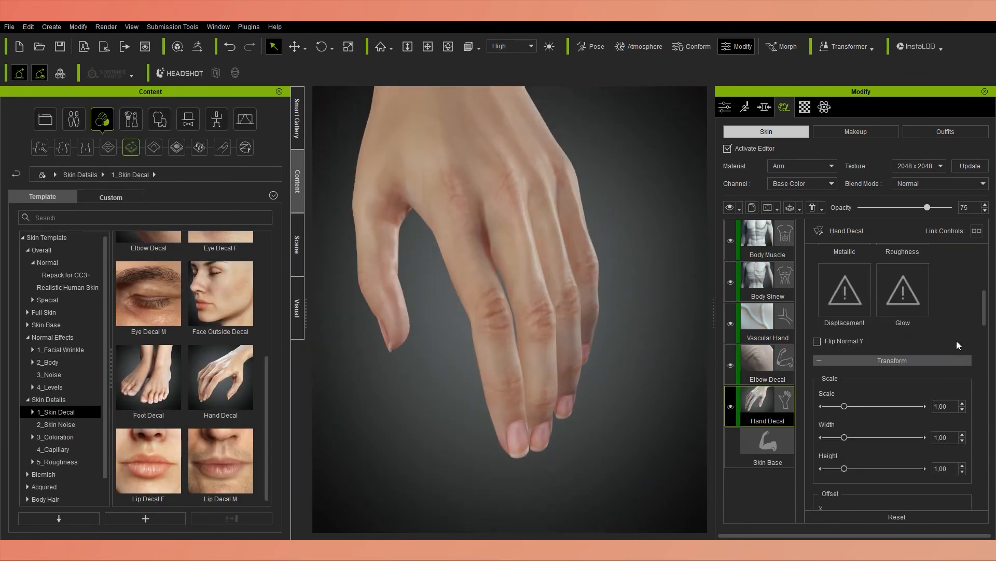
pyautogui.scroll(-4, 971, 378)
pyautogui.moveTo(877, 345); pyautogui.dragTo(905, 347)
pyautogui.scroll(-2, 965, 363)
pyautogui.moveTo(926, 420); pyautogui.dragTo(941, 423)
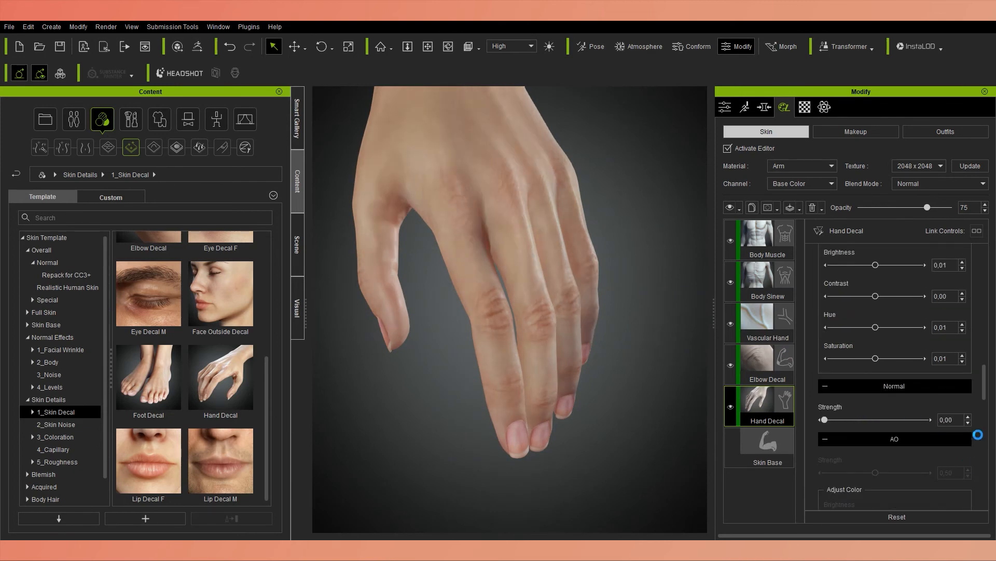
pyautogui.scroll(-5, 979, 435)
# Show the skin layers of the Leg material and examine the foot and toe decals up close.
pyautogui.click(803, 166)
pyautogui.click(780, 208)
pyautogui.moveTo(337, 457); pyautogui.dragTo(400, 183, button='middle')
pyautogui.scroll(-1, 774, 432)
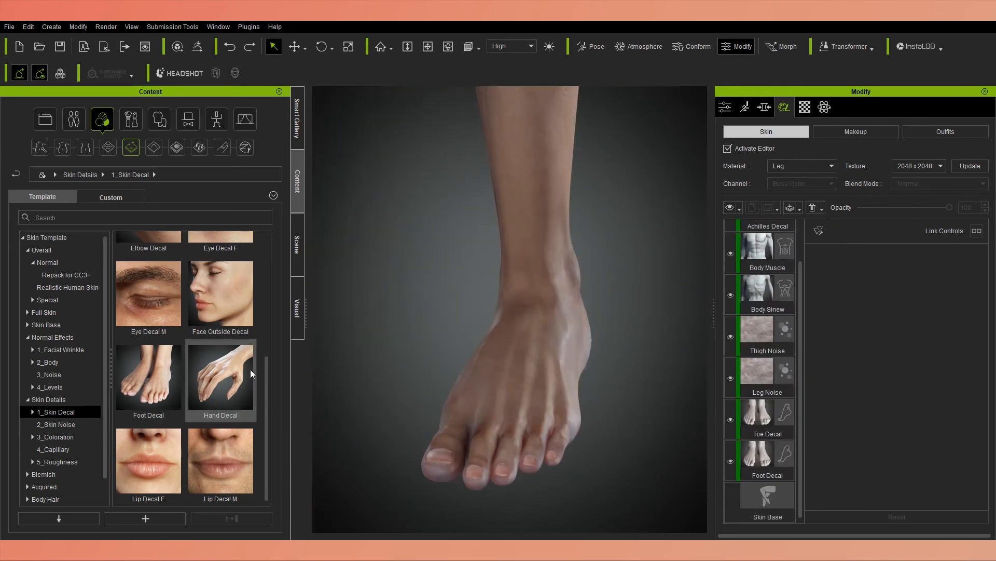
# Switch to the Head material and try the Face Outside Decal on the face.
pyautogui.click(787, 178)
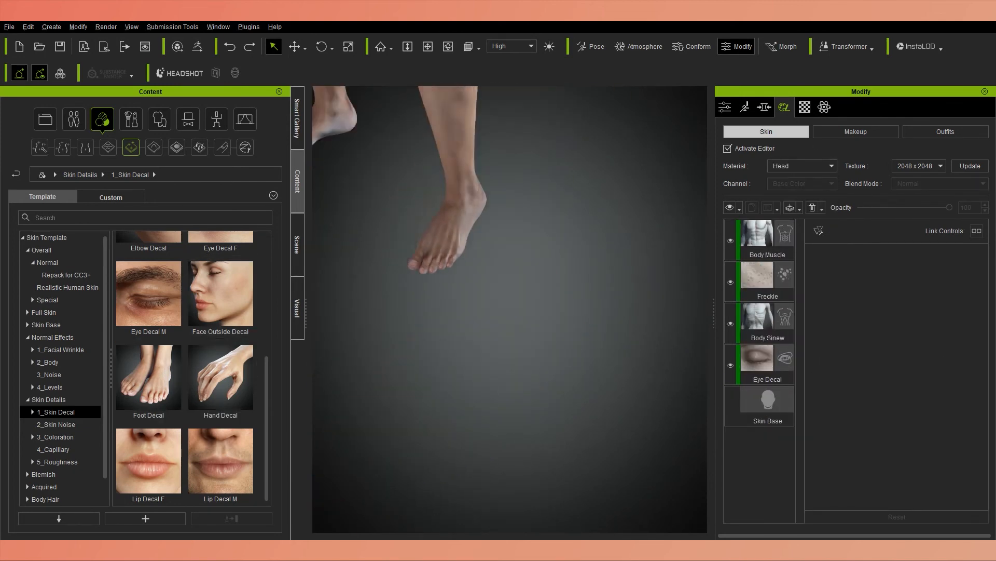
pyautogui.moveTo(221, 294); pyautogui.dragTo(474, 291)
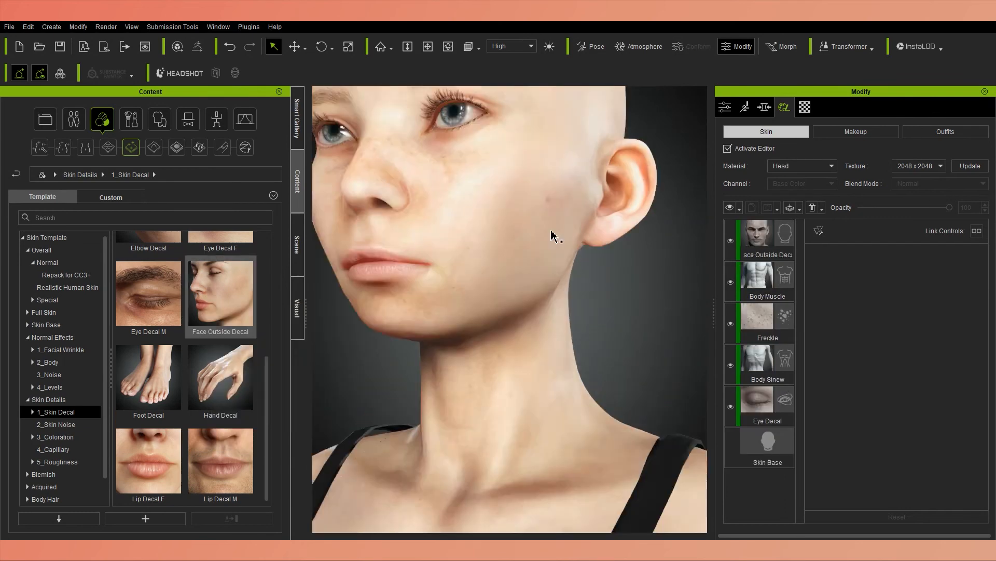
pyautogui.scroll(-5, 888, 384)
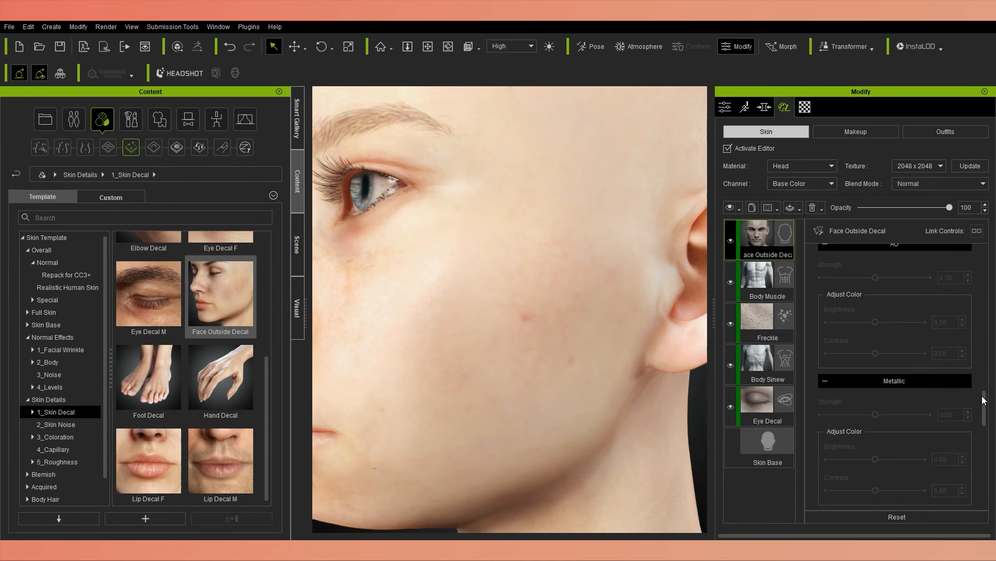
pyautogui.scroll(5, 984, 399)
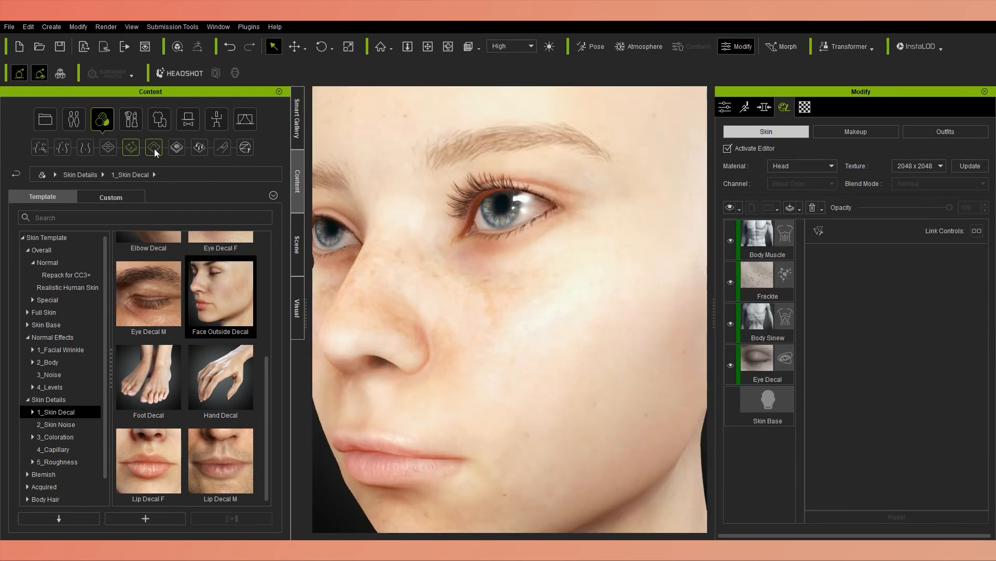
# Close the character's eyes and apply the Hemoglobin F preset from the 3_Coloration skin details to the head.
pyautogui.click(131, 147)
pyautogui.click(56, 424)
pyautogui.click(55, 437)
pyautogui.click(725, 107)
pyautogui.click(785, 108)
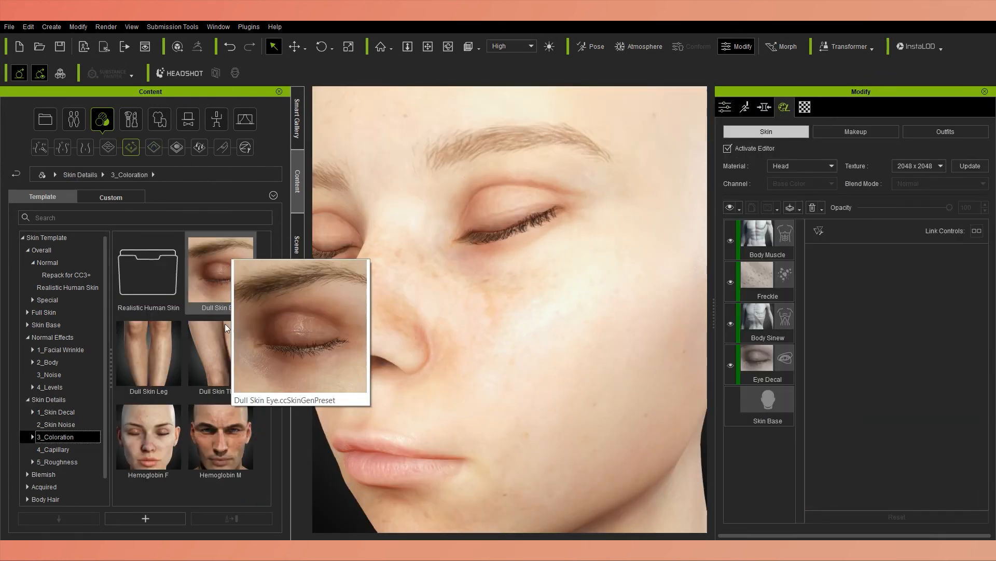
pyautogui.moveTo(149, 436); pyautogui.dragTo(423, 305)
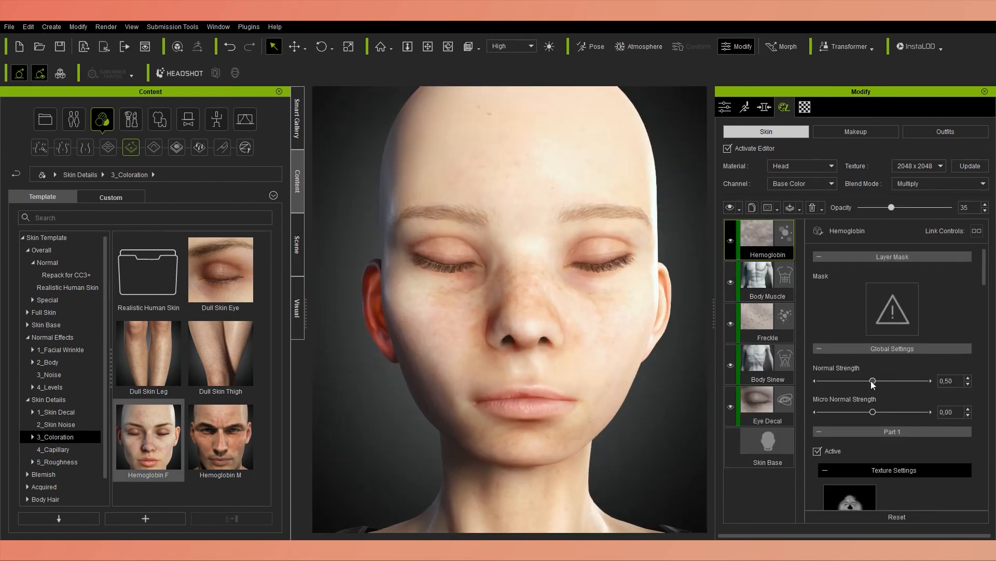
# Choose a light brown color for the Hemoglobin layer and set its material opacity to 0.69.
pyautogui.scroll(-8, 898, 363)
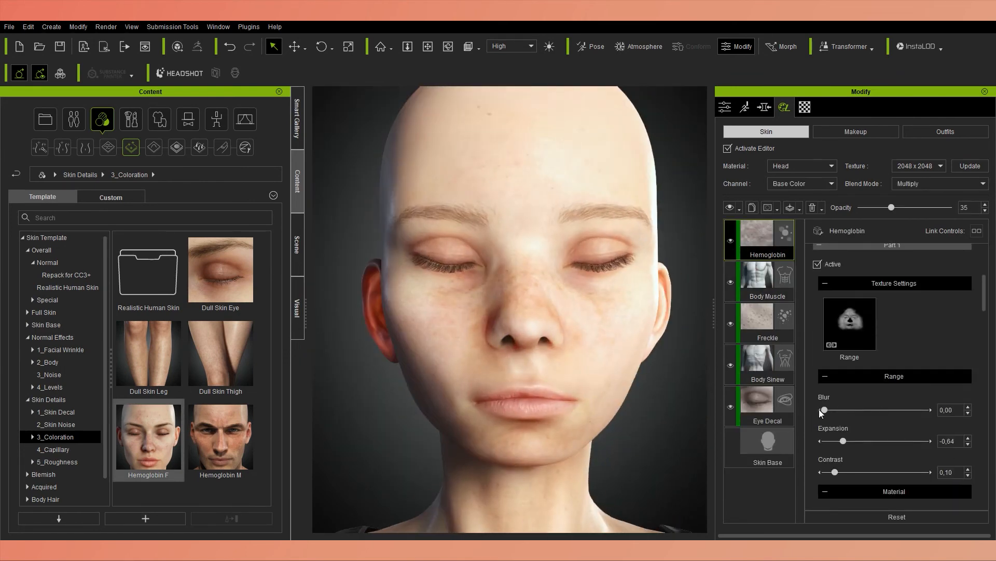
pyautogui.click(824, 432)
pyautogui.click(294, 211)
pyautogui.press('Return')
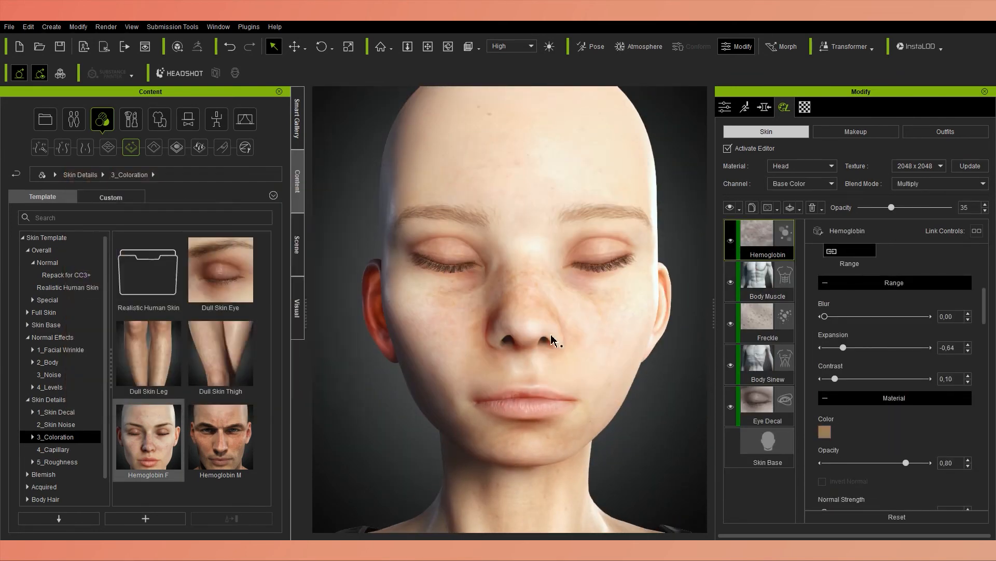
pyautogui.scroll(-1, 927, 432)
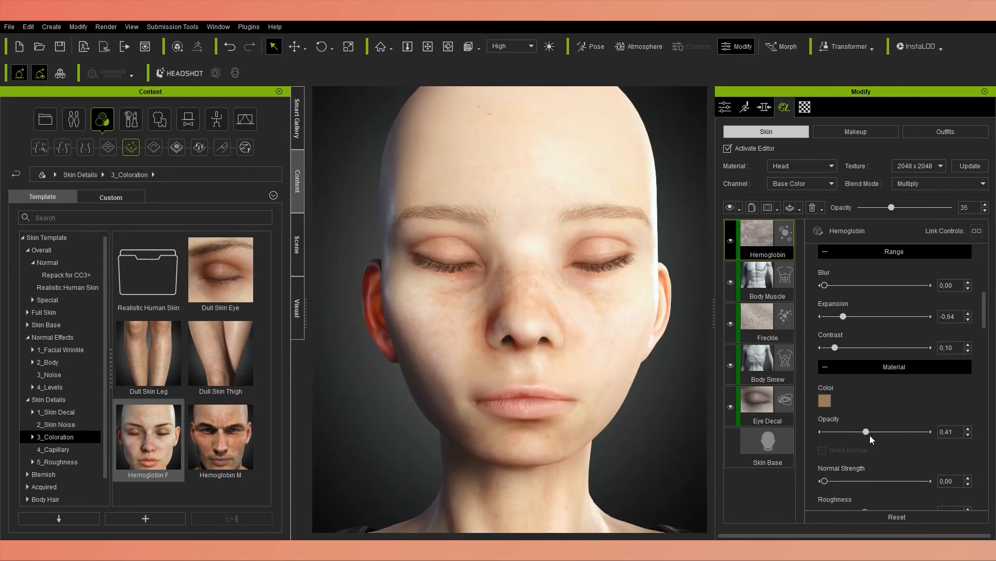
pyautogui.scroll(-1, 870, 439)
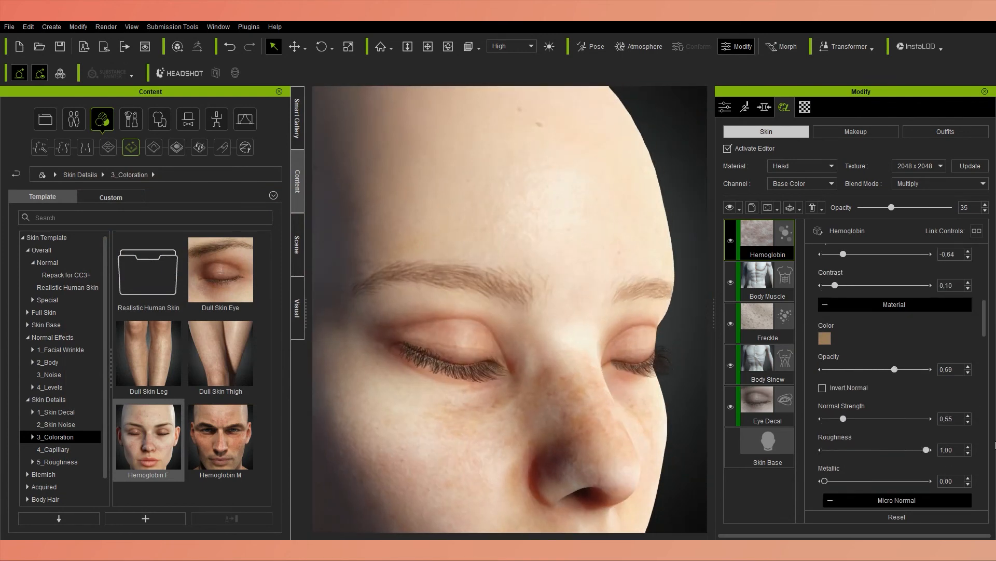
pyautogui.scroll(-5, 831, 425)
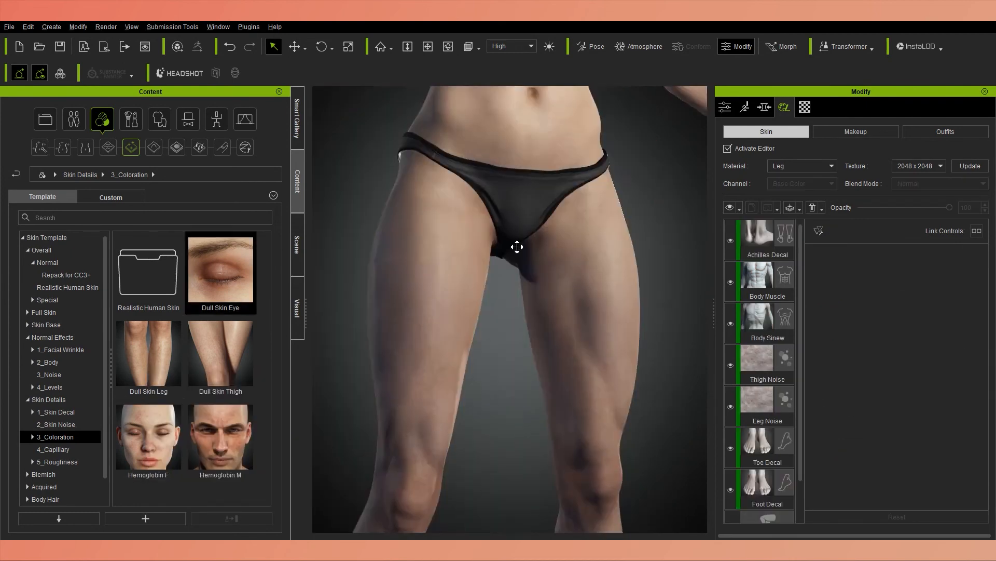
# Apply the Dull Skin Thigh coloration to the legs and try out its pattern offset.
pyautogui.moveTo(220, 353); pyautogui.dragTo(467, 285)
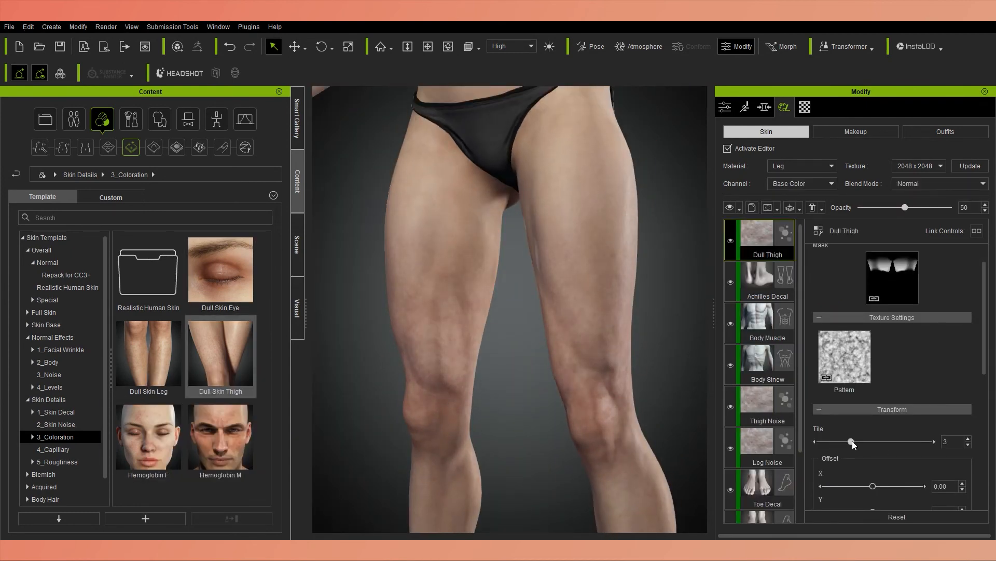
pyautogui.scroll(-2, 907, 387)
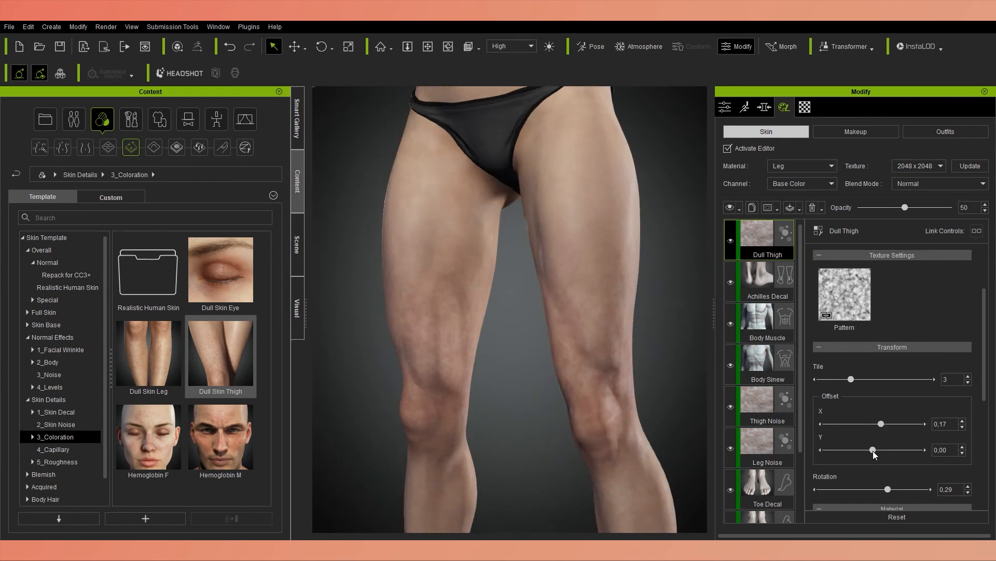
pyautogui.scroll(-3, 945, 346)
# Set the Dull Thigh layer's material opacity to 0.35 and compare the legs with and without the layer.
pyautogui.moveTo(883, 478); pyautogui.dragTo(805, 477)
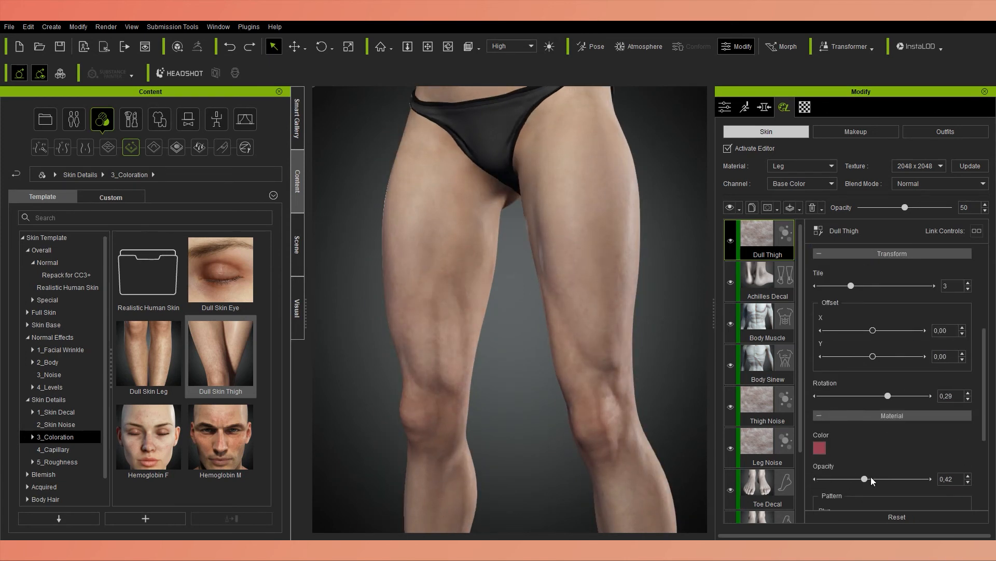
pyautogui.moveTo(871, 478); pyautogui.dragTo(859, 478)
pyautogui.scroll(-2, 638, 405)
pyautogui.moveTo(638, 416)
pyautogui.mouseDown(button='right')
pyautogui.moveTo(676, 429)
pyautogui.moveTo(643, 415)
pyautogui.mouseUp(button='right')
pyautogui.click(731, 242)
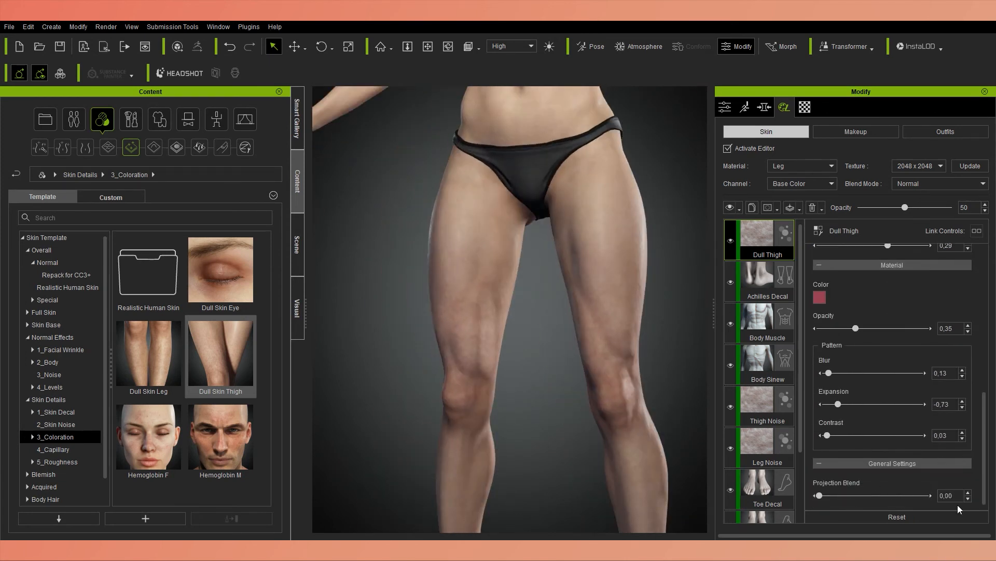
pyautogui.scroll(5, 882, 364)
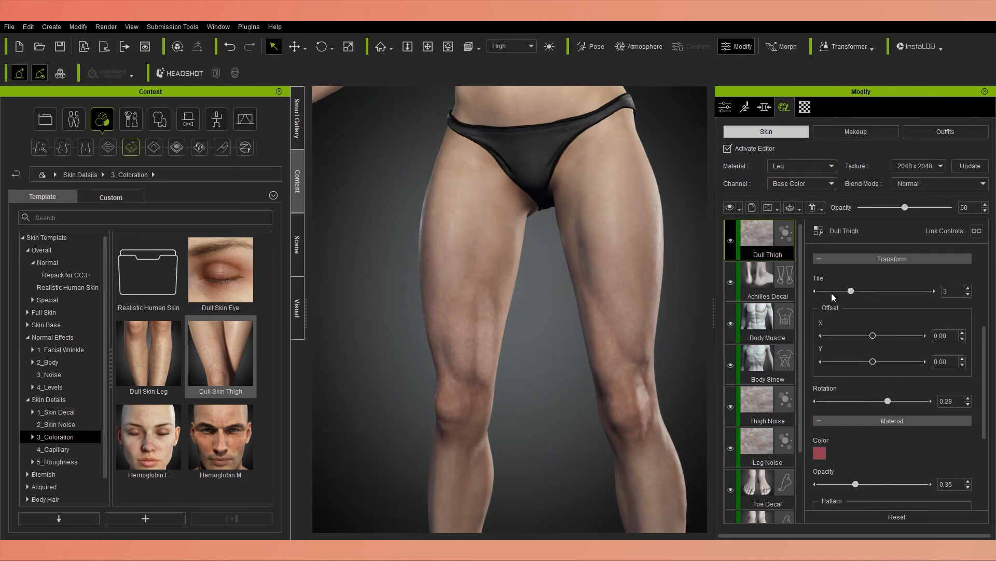
# Apply a second Dull Skin Thigh preset to the legs and offset its pattern by X 0.12 and Y -0.24.
pyautogui.doubleClick(221, 356)
pyautogui.click(431, 302)
pyautogui.scroll(-1, 827, 440)
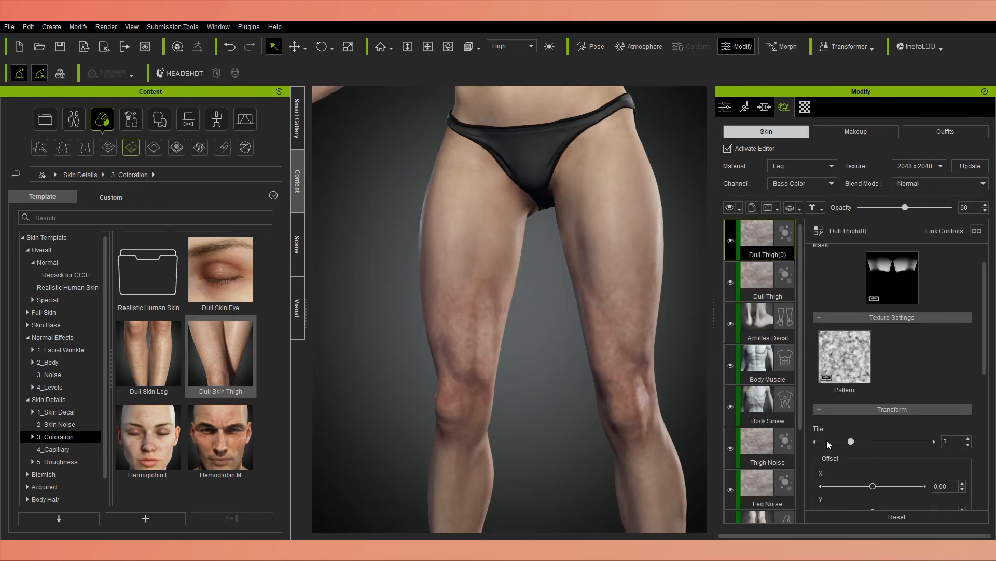
pyautogui.scroll(-1, 878, 484)
pyautogui.scroll(-6, 880, 486)
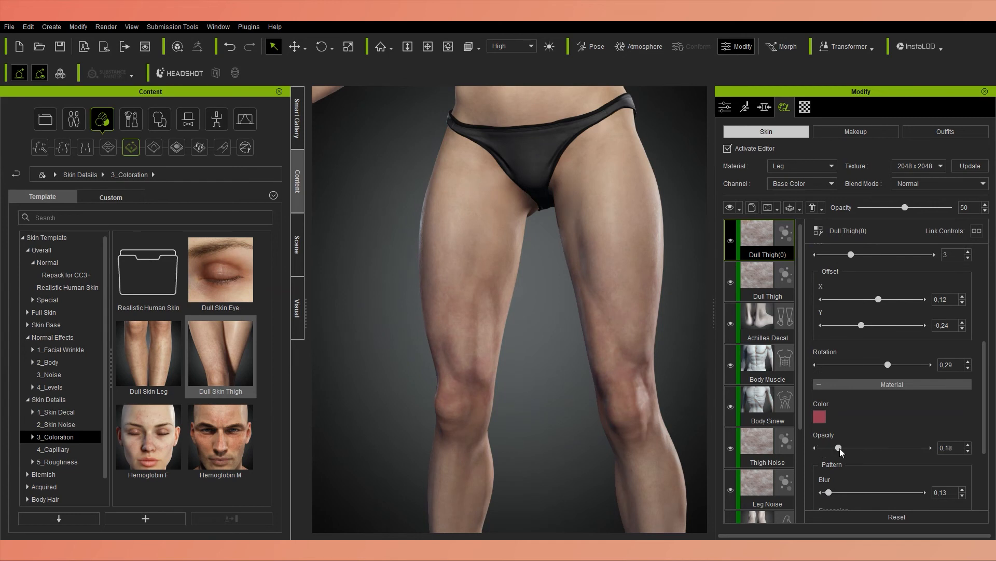
# Set the second Dull Thigh layer to opacity 0.11, blur 0.22 and expansion -0.33, and compare the legs with and without it.
pyautogui.scroll(-2, 840, 447)
pyautogui.moveTo(836, 467); pyautogui.dragTo(907, 464)
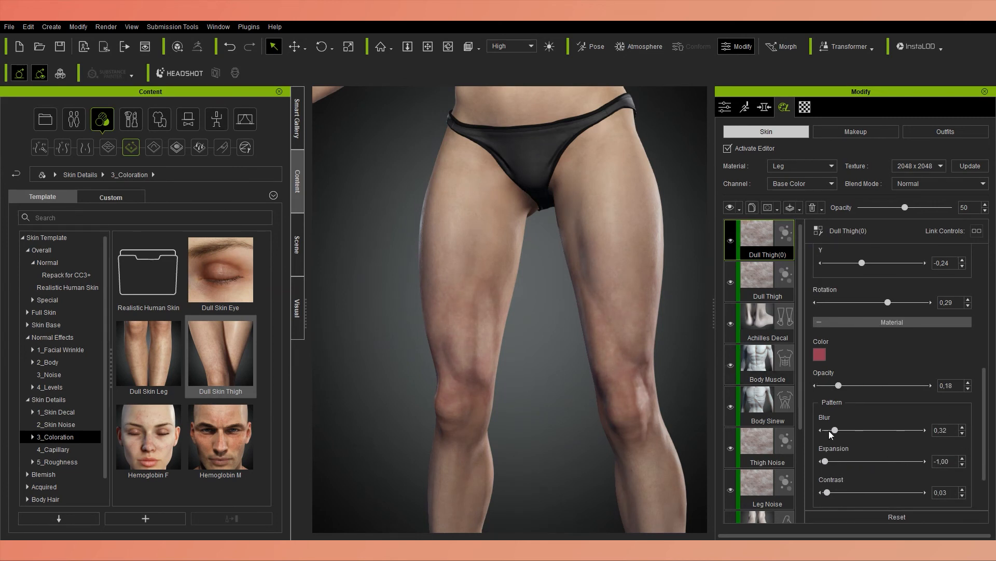
pyautogui.scroll(-1, 831, 390)
pyautogui.scroll(-4, 545, 326)
pyautogui.moveTo(545, 326); pyautogui.dragTo(451, 322, button='right')
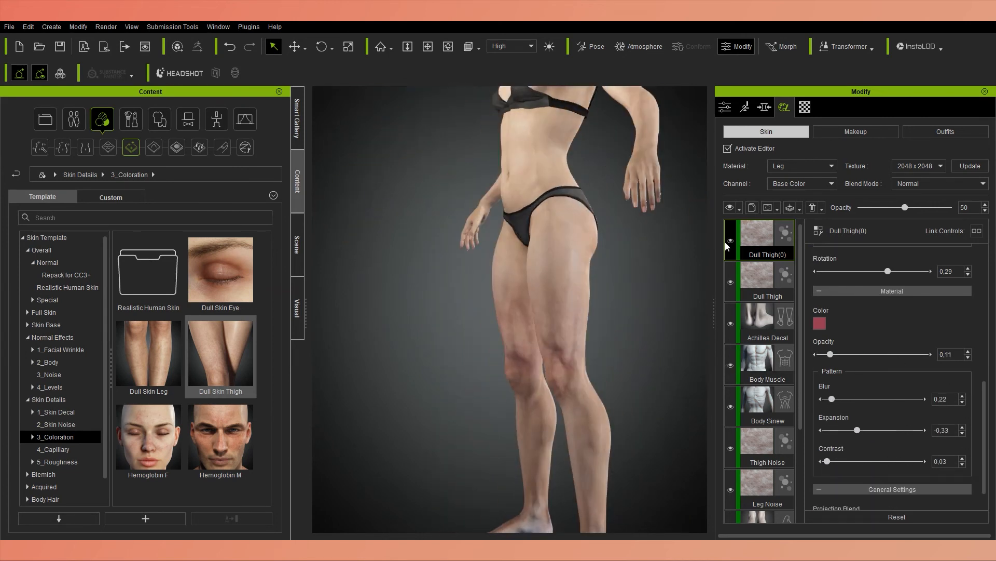
pyautogui.click(731, 240)
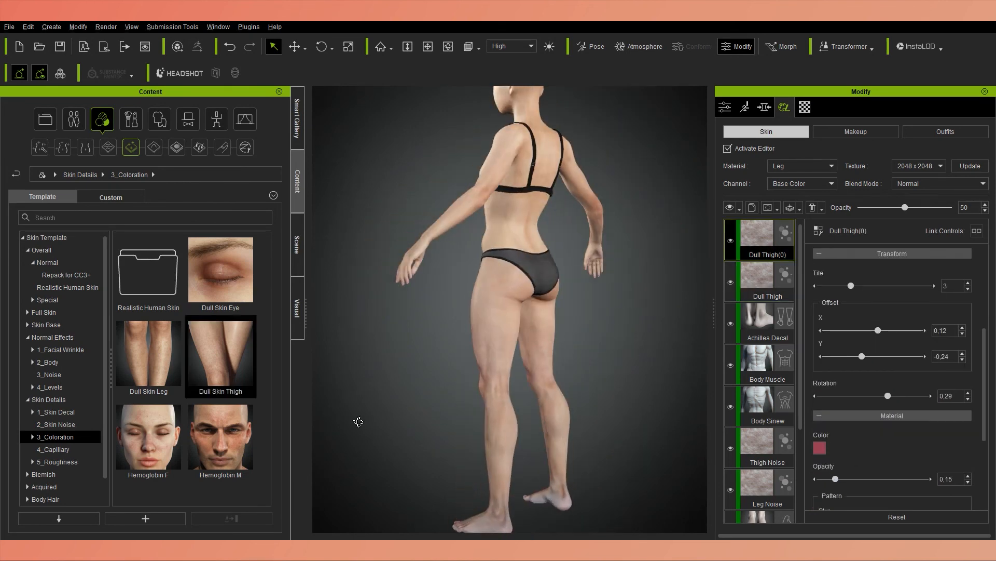
# Compare the legs with and without the upper Dull Thigh layer and apply the Dull Skin Leg coloration to the legs.
pyautogui.moveTo(356, 418); pyautogui.dragTo(511, 365, button='right')
pyautogui.click(731, 240)
pyautogui.moveTo(574, 401); pyautogui.dragTo(509, 379, button='right')
pyautogui.moveTo(173, 369); pyautogui.dragTo(565, 335)
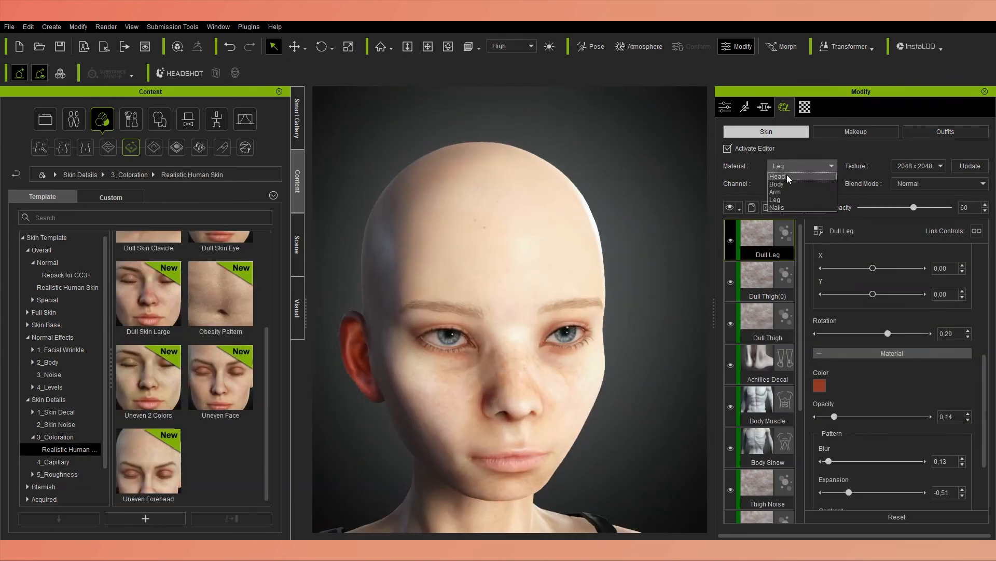
# Apply the Uneven Forehead coloration to the head and set its material opacity to 0.26, pattern blur to 0.25 and expansion to -0.18.
pyautogui.moveTo(148, 461); pyautogui.dragTo(493, 249)
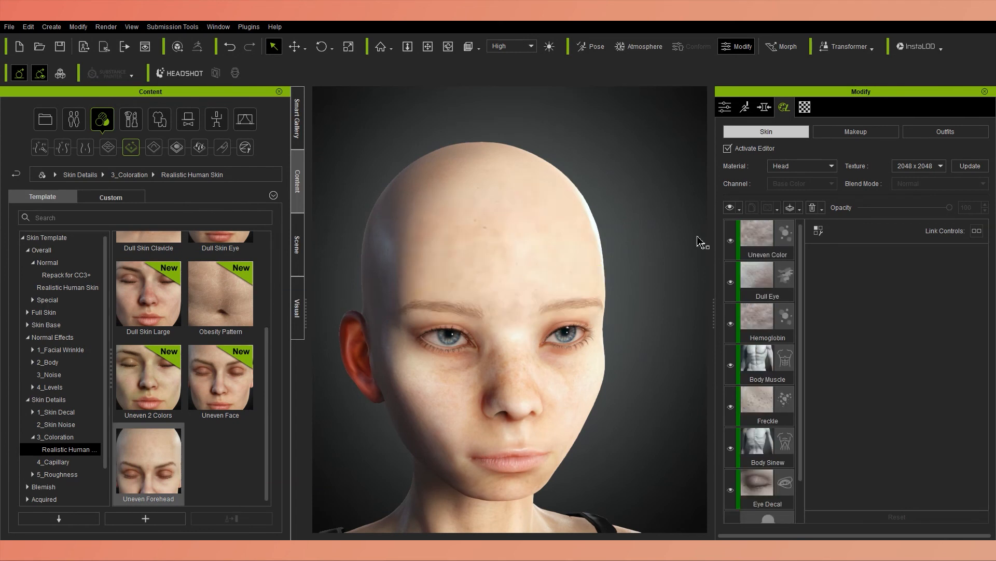
pyautogui.scroll(-3, 976, 373)
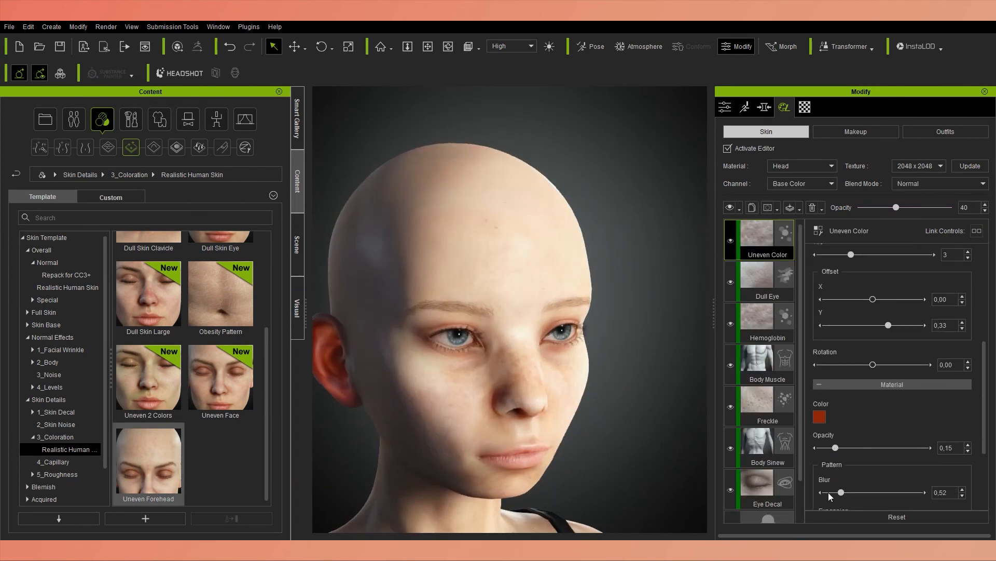
pyautogui.moveTo(836, 494); pyautogui.dragTo(832, 493)
pyautogui.scroll(-1, 864, 496)
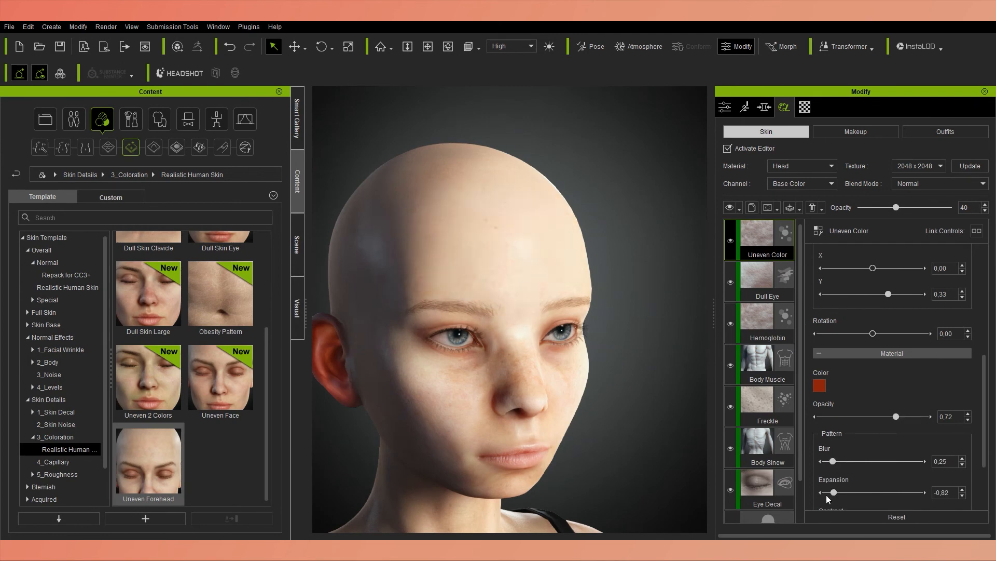
pyautogui.scroll(3, 223, 391)
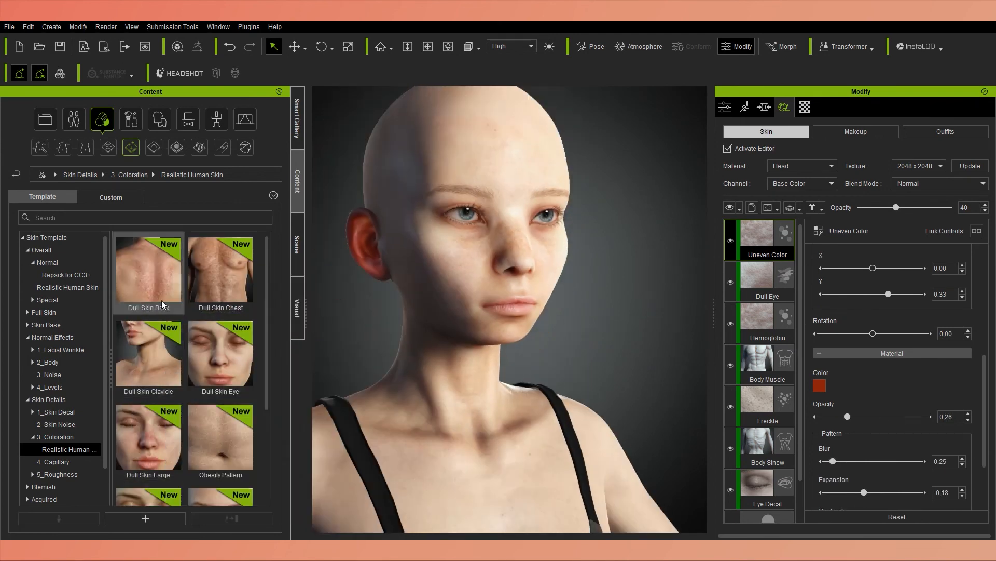
# Apply the Uneven Face coloration to the head and open its material color for editing.
pyautogui.scroll(-3, 161, 312)
pyautogui.moveTo(221, 381); pyautogui.dragTo(438, 269)
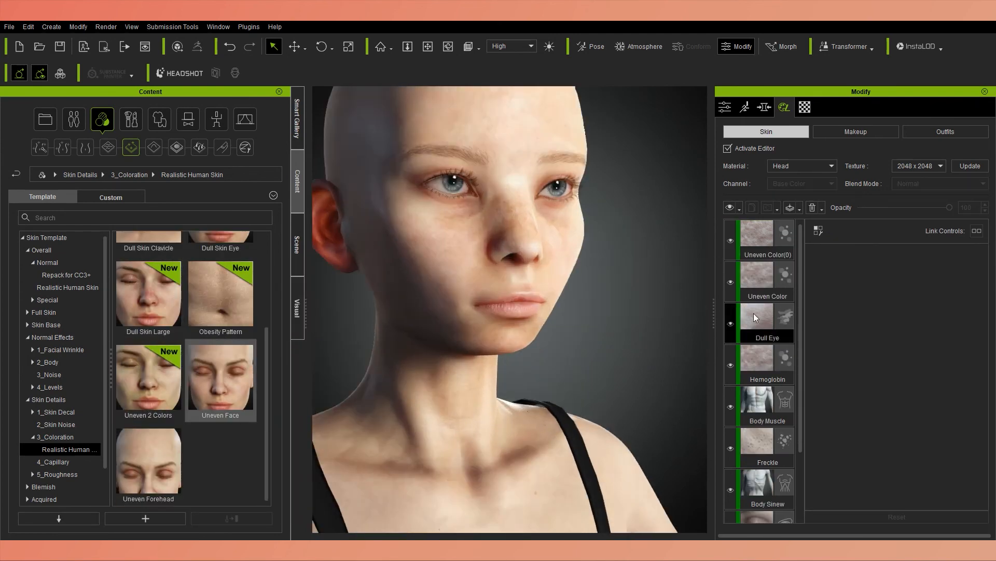
pyautogui.click(820, 414)
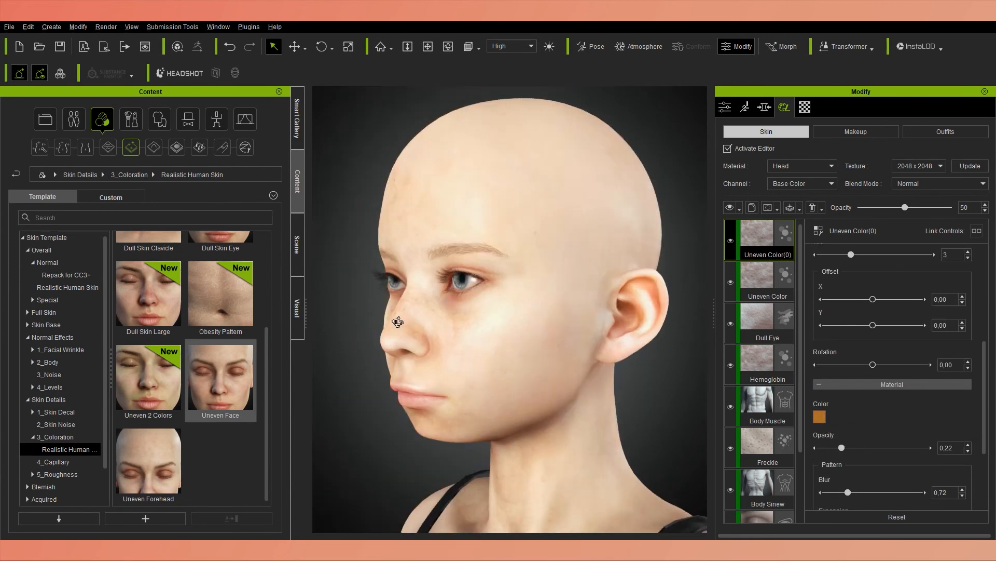
# Apply the Capillary Chest preset from the skin details to the character's body.
pyautogui.click(54, 461)
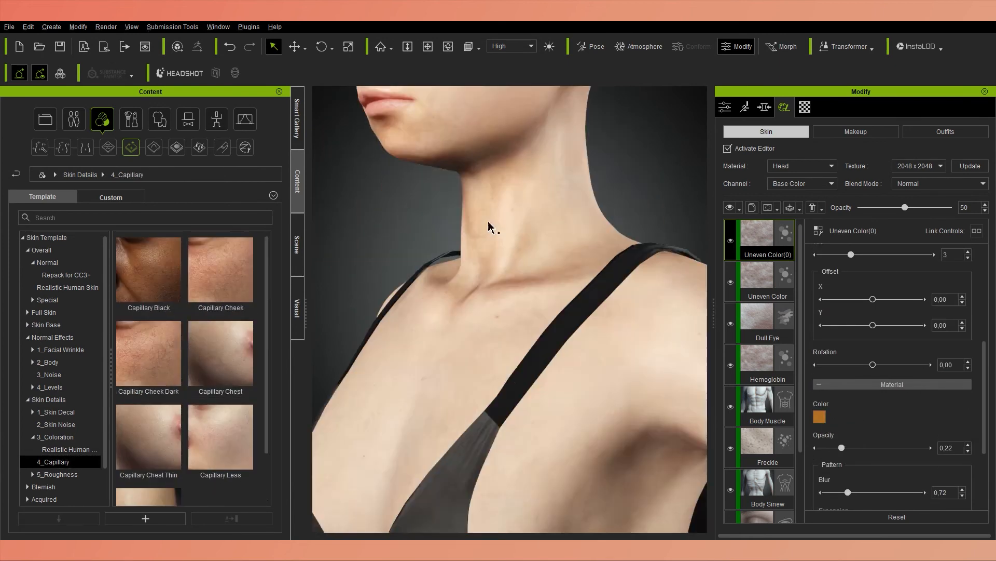
pyautogui.moveTo(127, 476)
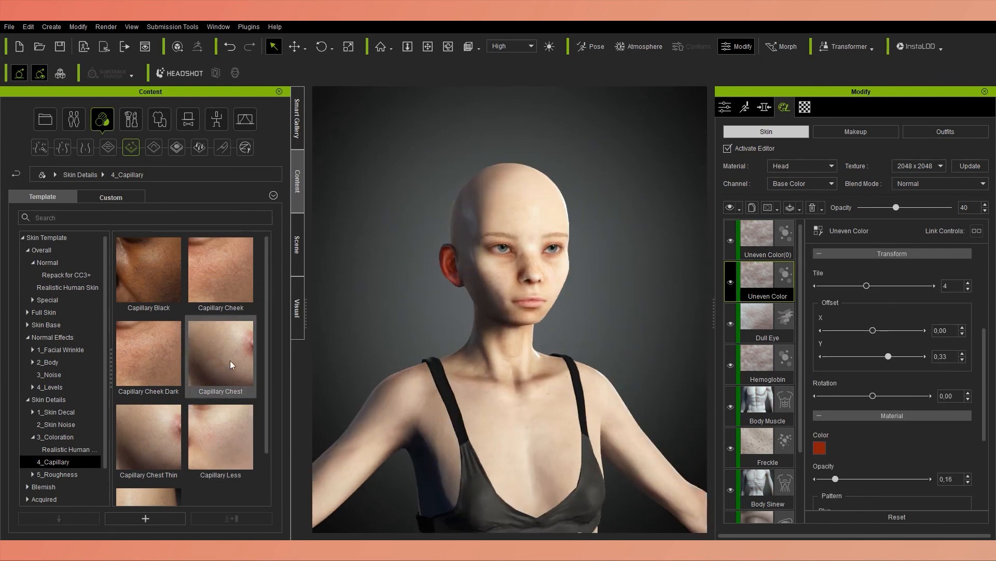
pyautogui.moveTo(232, 364); pyautogui.dragTo(552, 363)
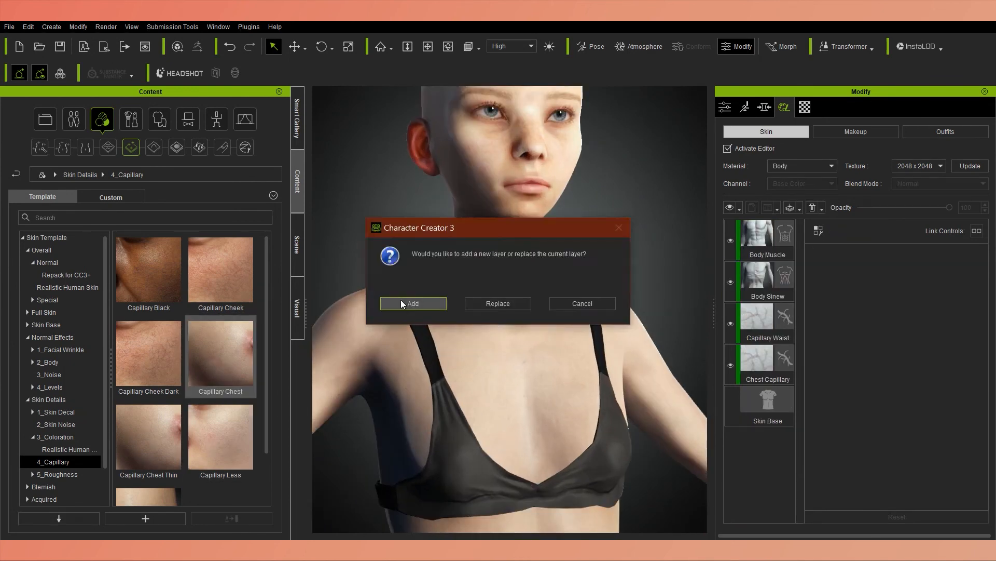
pyautogui.press('Return')
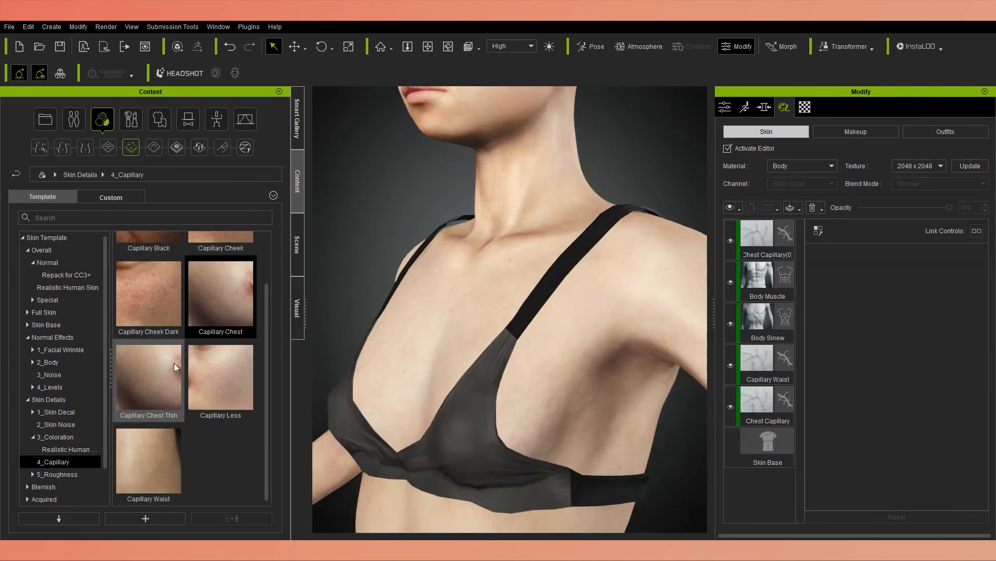
# Open the realistic freckle presets among the blemishes and apply Nose Freckle 1Light to the face.
pyautogui.click(32, 474)
pyautogui.click(66, 486)
pyautogui.click(28, 499)
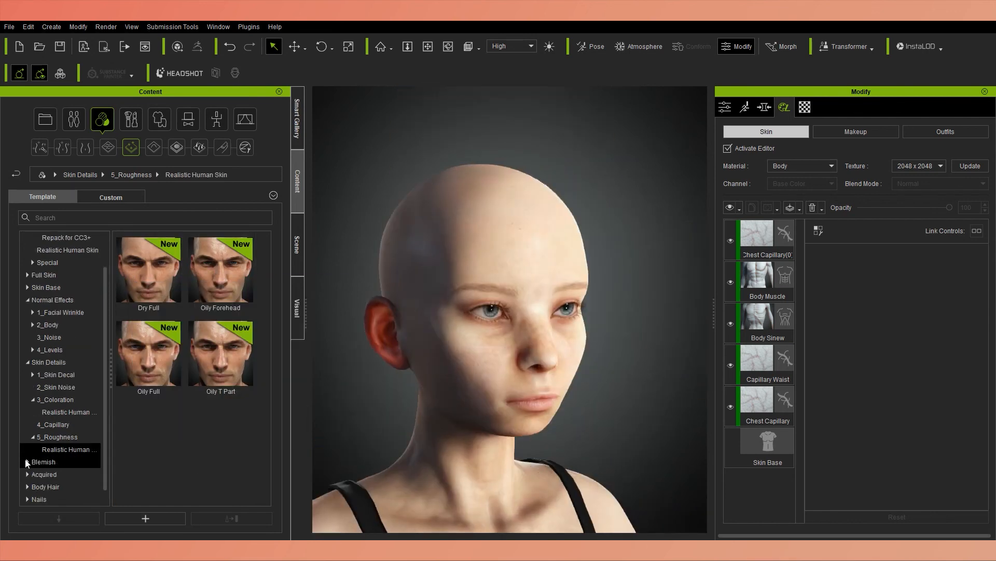
pyautogui.doubleClick(152, 275)
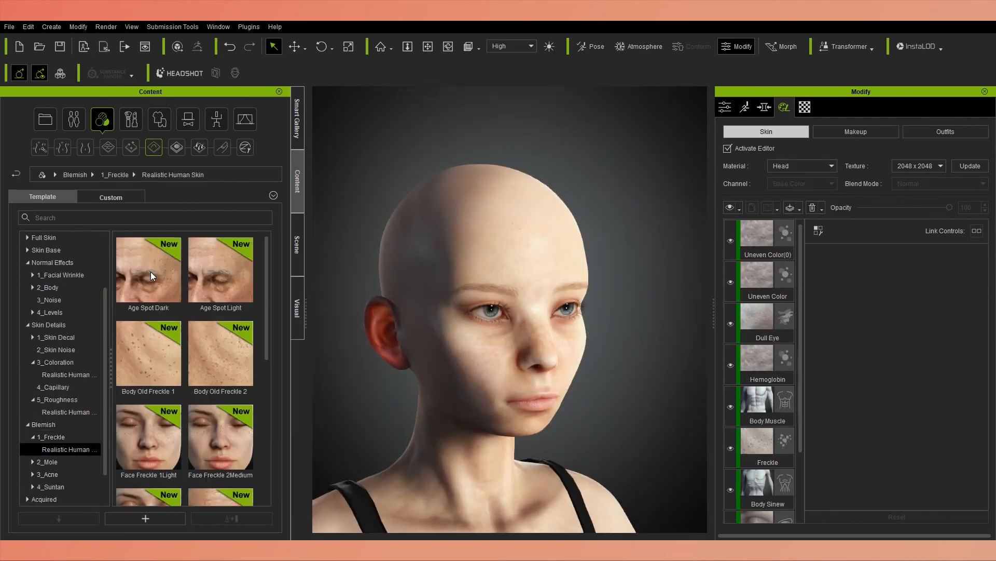
pyautogui.scroll(-5, 233, 445)
pyautogui.moveTo(148, 378); pyautogui.dragTo(486, 351)
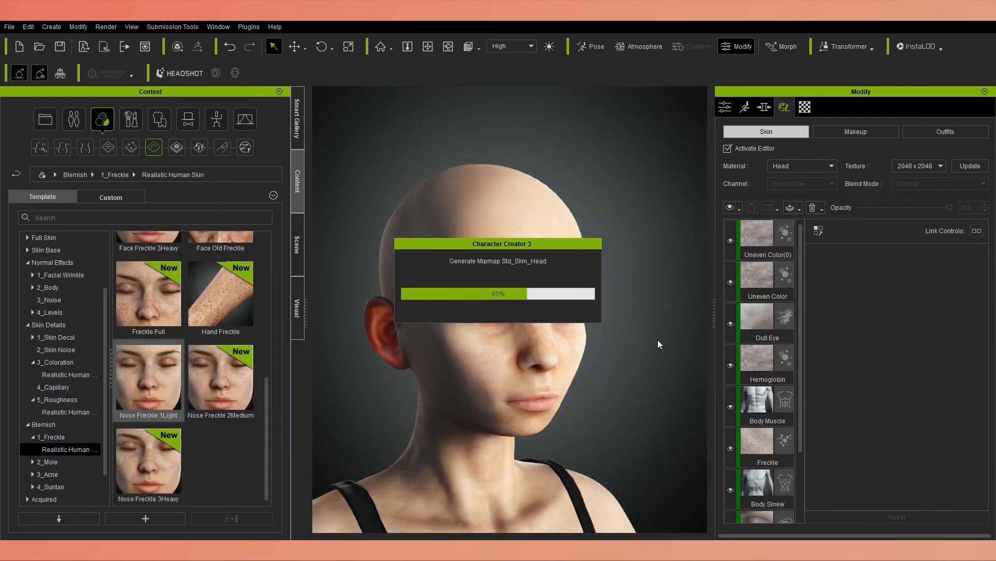
# Set the new freckle layer's opacity to 42, material opacity to 0.52, normal strength to 0.95 and micro normal strength to -0.87.
pyautogui.click(767, 242)
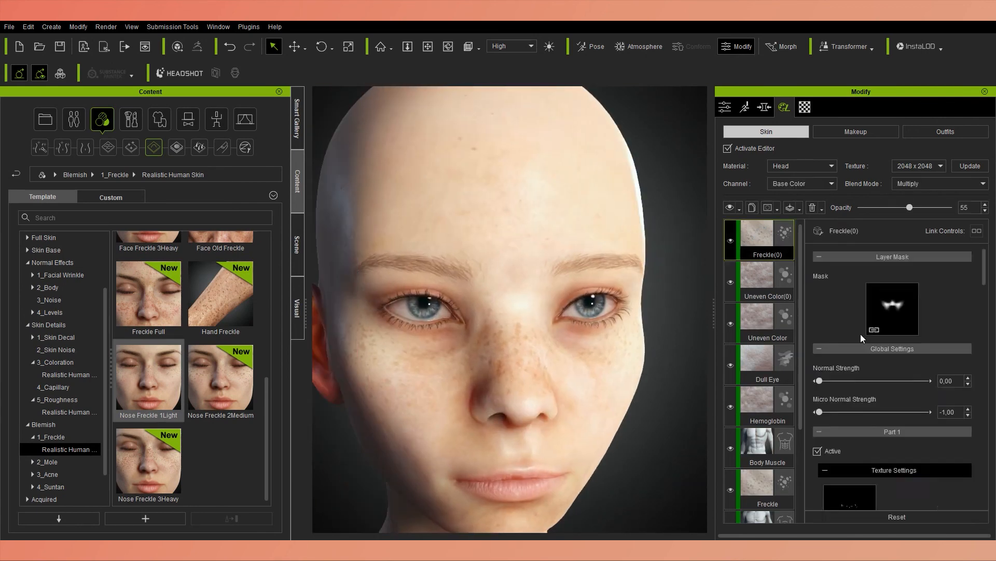
pyautogui.scroll(-7, 856, 353)
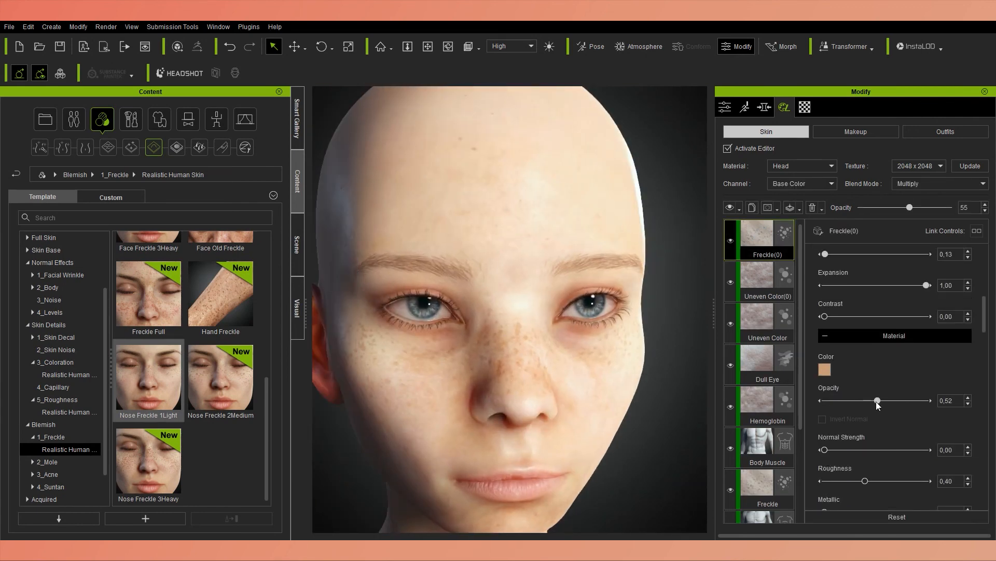
pyautogui.scroll(-1, 878, 402)
pyautogui.scroll(12, 980, 332)
pyautogui.scroll(-1, 913, 322)
pyautogui.click(921, 351)
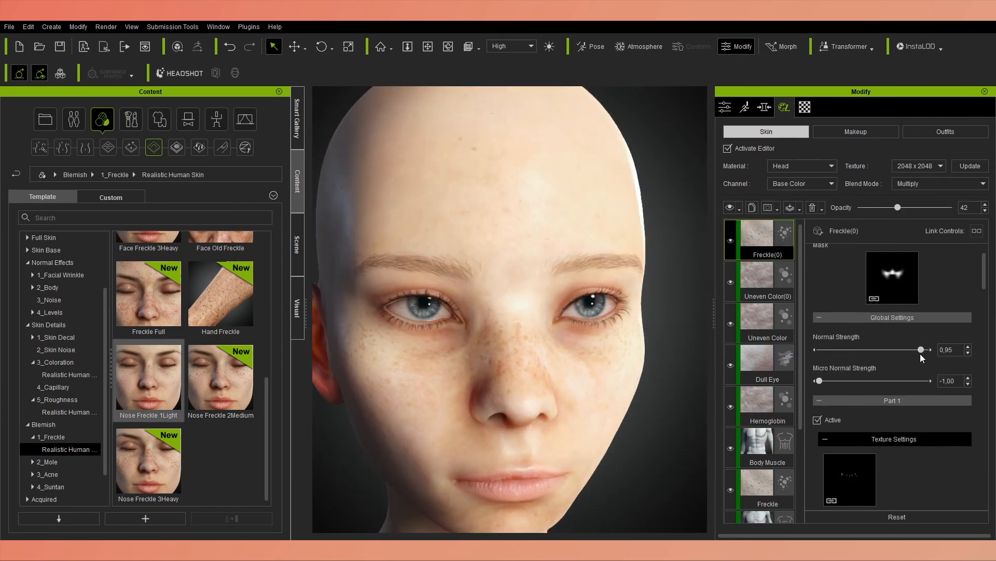
pyautogui.moveTo(865, 382); pyautogui.dragTo(827, 383)
# Set the freckle layer's Part 1 range blur to 0.10 and expansion to -0.95.
pyautogui.scroll(-4, 829, 446)
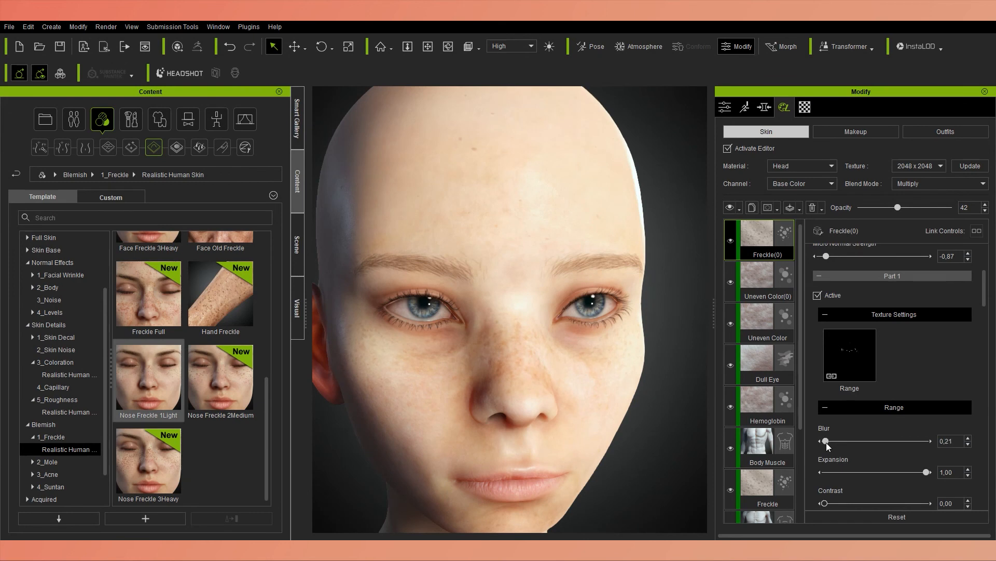
pyautogui.scroll(-1, 924, 446)
pyautogui.moveTo(828, 445); pyautogui.dragTo(828, 441)
pyautogui.scroll(-2, 897, 392)
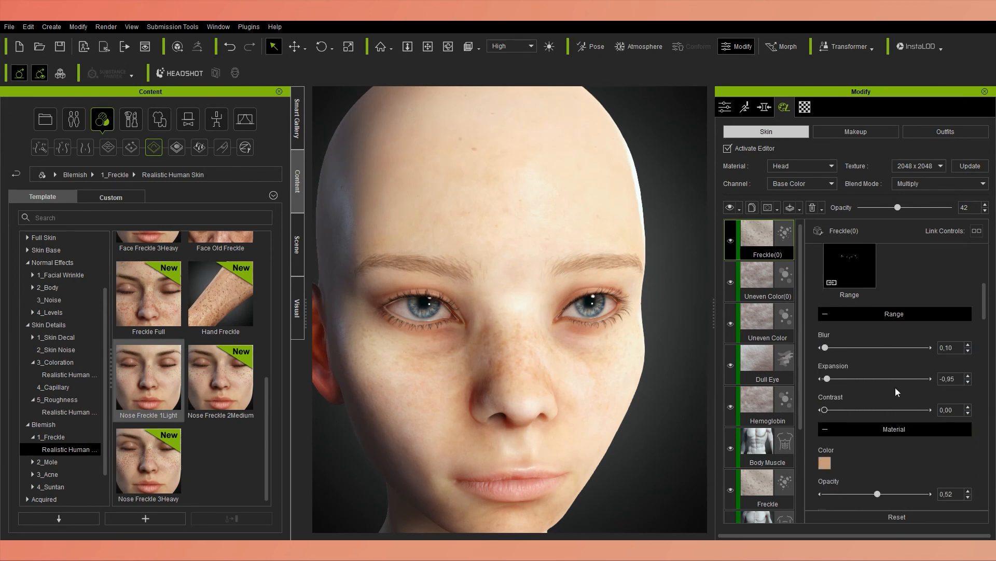
pyautogui.scroll(-4, 971, 452)
pyautogui.scroll(-4, 474, 352)
pyautogui.scroll(-6, 509, 260)
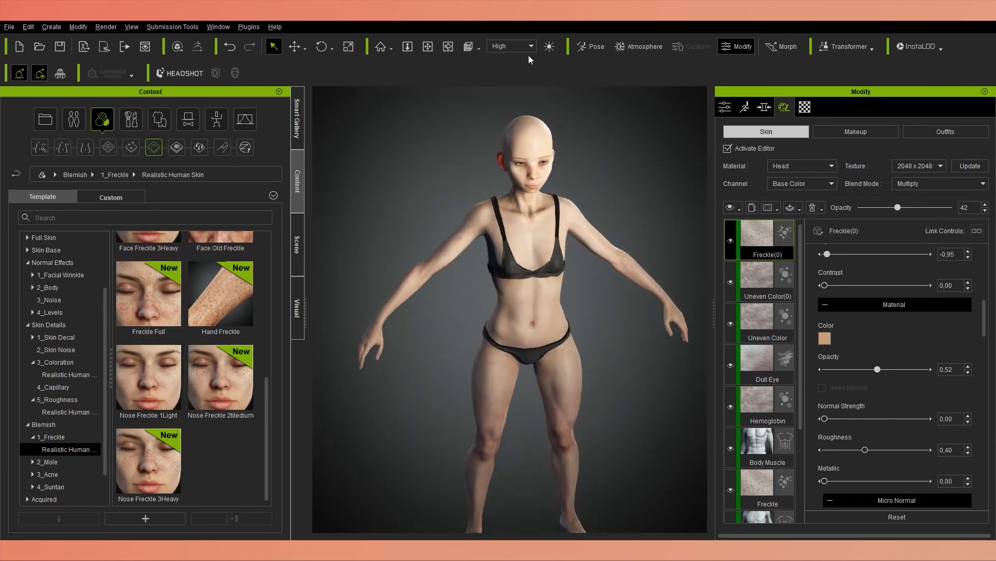
# Set the first Uneven Color layer to Y offset -0.10, rotation 0.37, blur 0.43, expansion -0.20 and contrast 0.68.
pyautogui.scroll(8, 511, 208)
pyautogui.keyDown('alt'); pyautogui.moveTo(467, 223); pyautogui.dragTo(392, 224, button='right'); pyautogui.keyUp('alt')
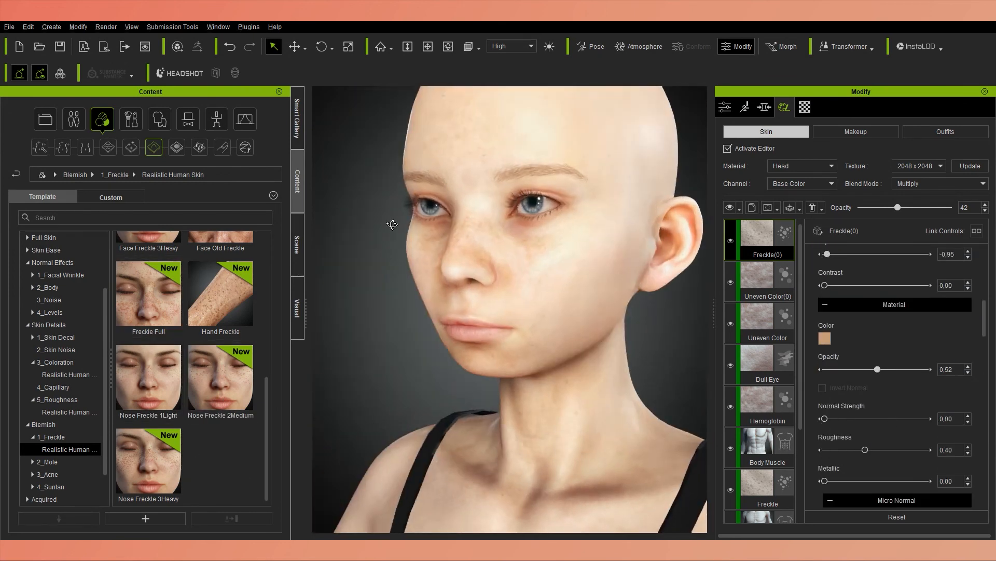
pyautogui.click(763, 325)
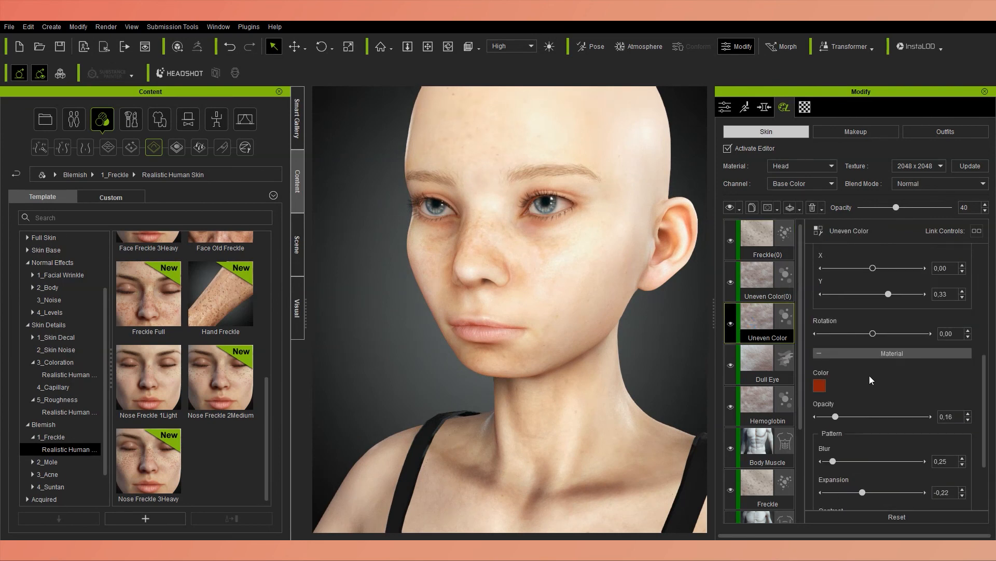
pyautogui.scroll(-1, 873, 311)
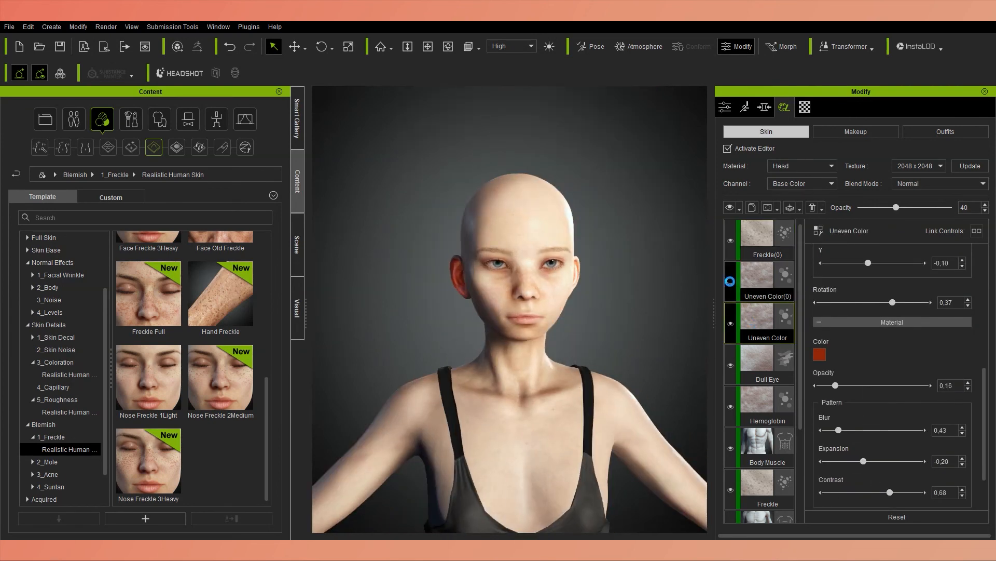
# Apply a second Nose Freckle 1Light preset to the face.
pyautogui.scroll(8, 519, 280)
pyautogui.moveTo(155, 383); pyautogui.dragTo(425, 342)
pyautogui.scroll(-3, 508, 321)
pyautogui.moveTo(482, 325); pyautogui.dragTo(548, 326, button='right')
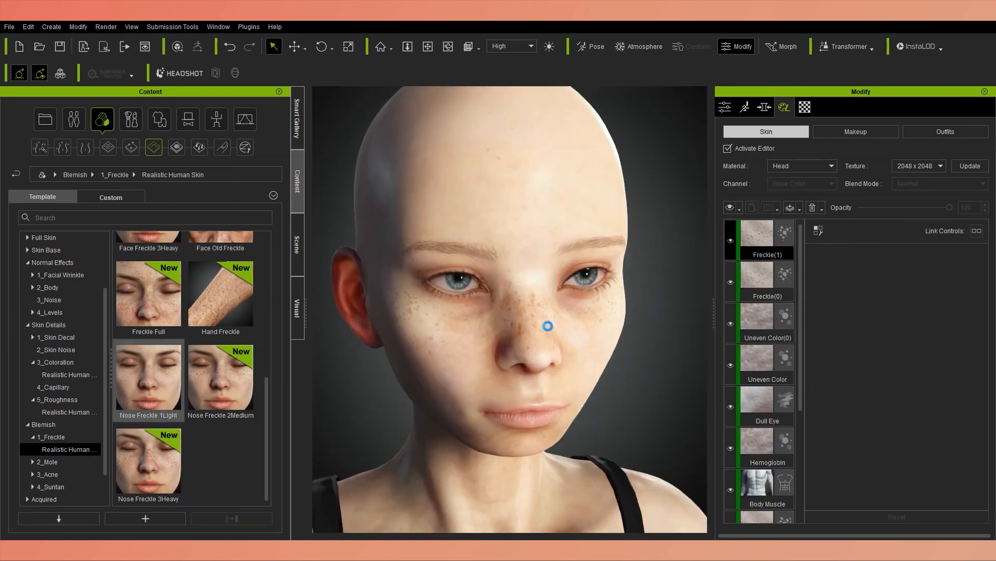
# Set the second nose freckle layer's range blur to 0.31 and expansion to -0.01, and check the freckles on the face.
pyautogui.scroll(-7, 970, 319)
pyautogui.moveTo(927, 378); pyautogui.dragTo(876, 380)
pyautogui.moveTo(825, 347); pyautogui.dragTo(826, 347)
pyautogui.scroll(-5, 600, 340)
pyautogui.scroll(5, 599, 340)
pyautogui.moveTo(594, 340); pyautogui.dragTo(608, 329, button='right')
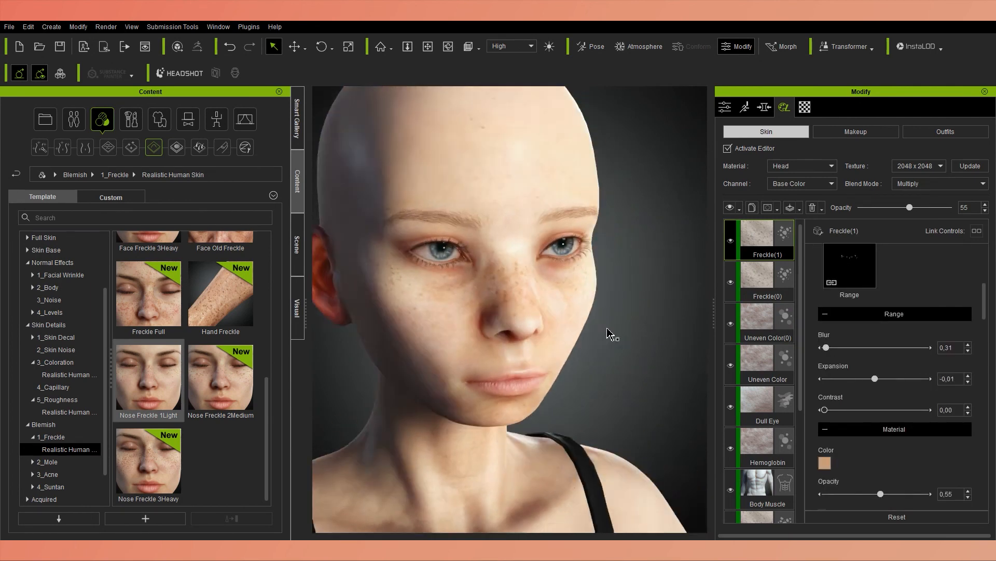
pyautogui.scroll(3, 611, 333)
pyautogui.scroll(-4, 810, 379)
pyautogui.scroll(11, 811, 378)
pyautogui.scroll(-5, 540, 328)
pyautogui.moveTo(539, 325); pyautogui.dragTo(541, 331, button='right')
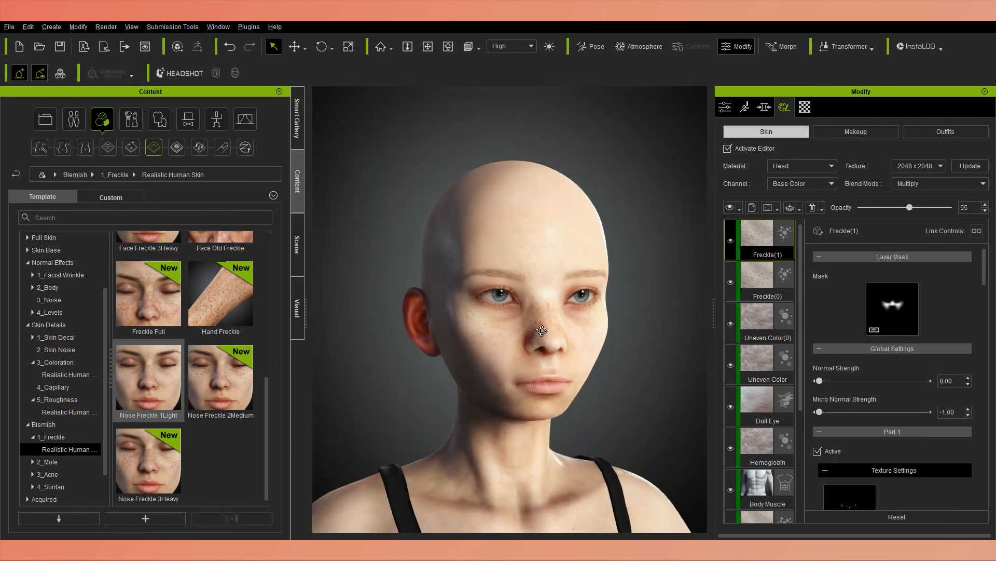
# Apply the Body Mole blemish preset to the character's body.
pyautogui.scroll(7, 139, 325)
pyautogui.click(47, 462)
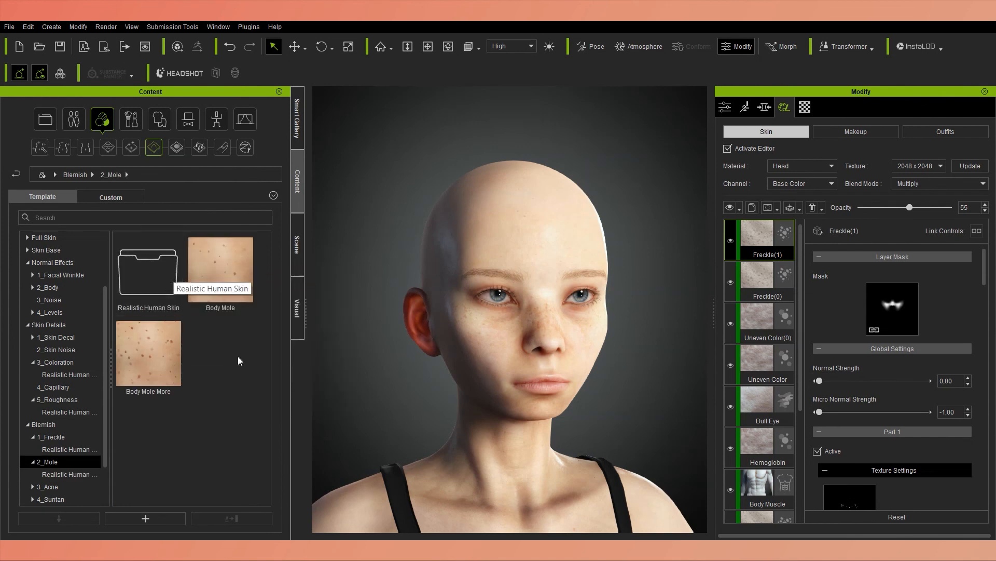
pyautogui.moveTo(220, 270); pyautogui.dragTo(484, 264)
pyautogui.click(426, 305)
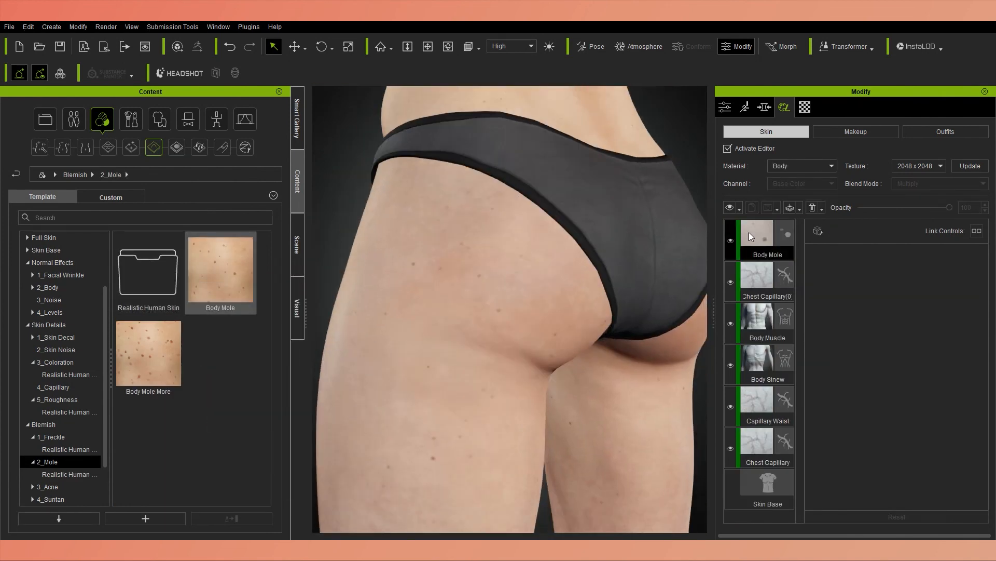
# Vary the mole distribution by setting the Body Mole layer's random seed to 2.
pyautogui.scroll(-3, 844, 414)
pyautogui.scroll(-6, 950, 420)
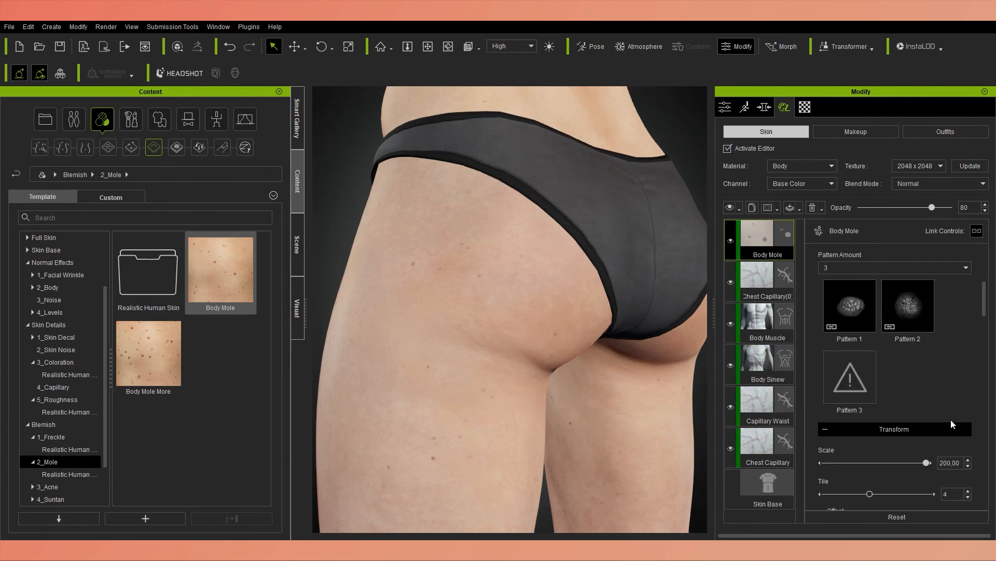
pyautogui.scroll(-7, 885, 463)
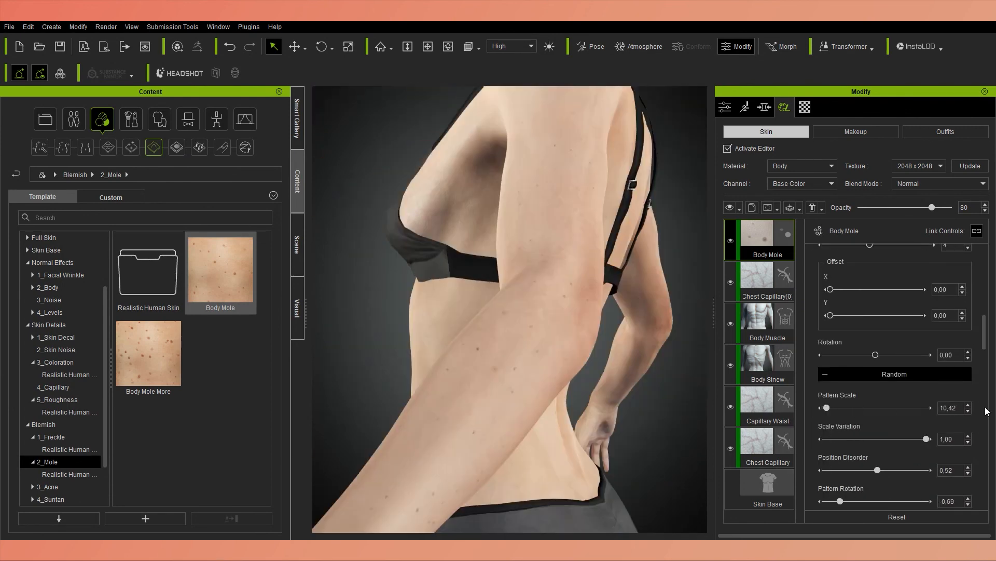
pyautogui.scroll(-4, 895, 373)
pyautogui.click(855, 470)
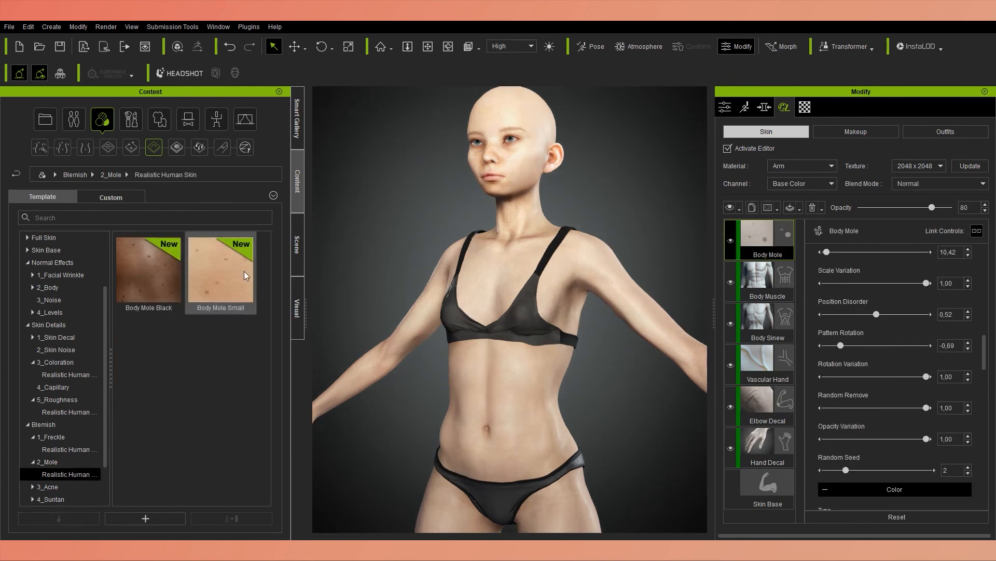
# Try the Body Mole Small preset on the arms and remove its layer.
pyautogui.moveTo(221, 280); pyautogui.dragTo(614, 295)
pyautogui.press('Return')
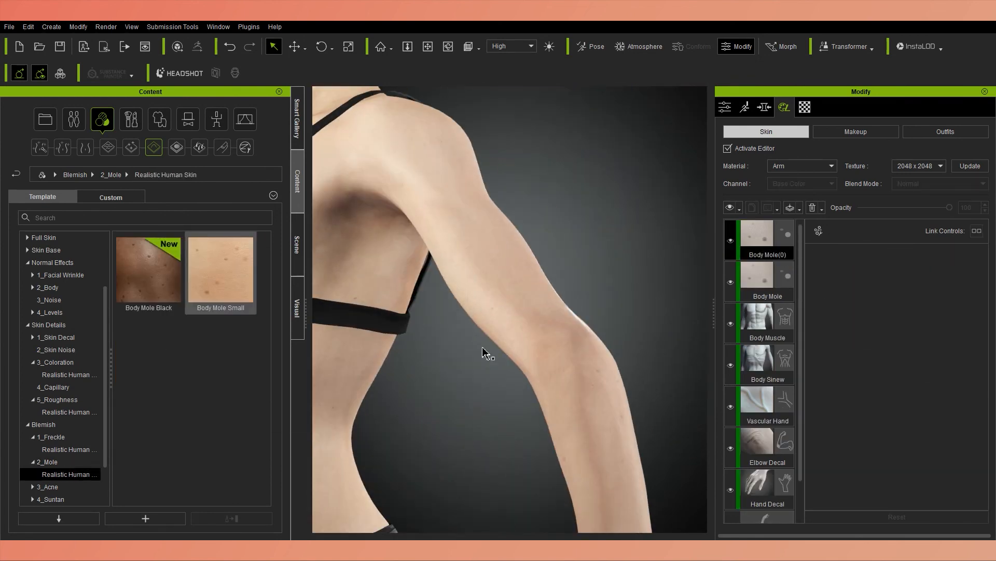
pyautogui.click(772, 250)
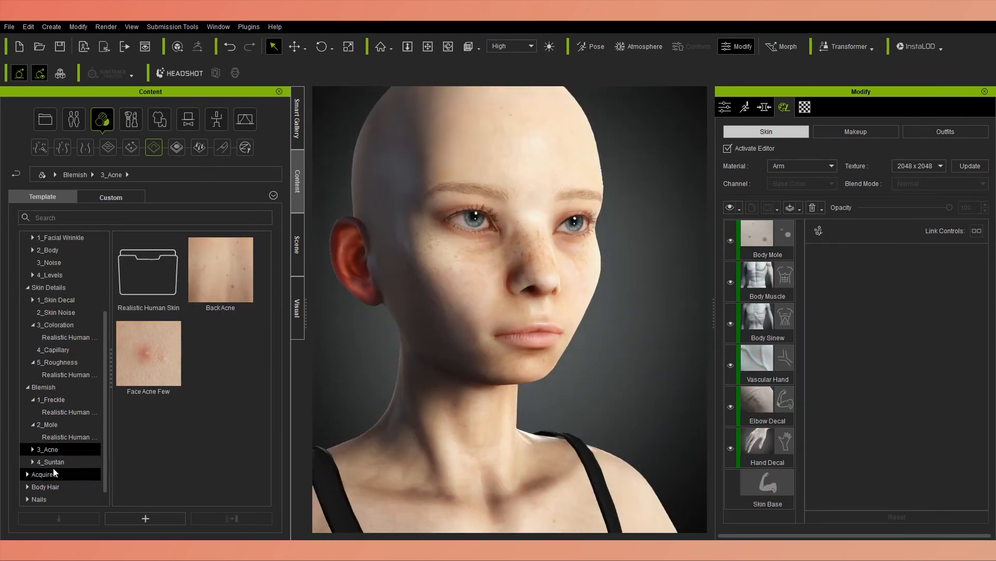
# Examine the Acquired skin presets, including dirt, scar, tattoo and liquid effects.
pyautogui.click(51, 462)
pyautogui.moveTo(203, 281)
pyautogui.press('Down')
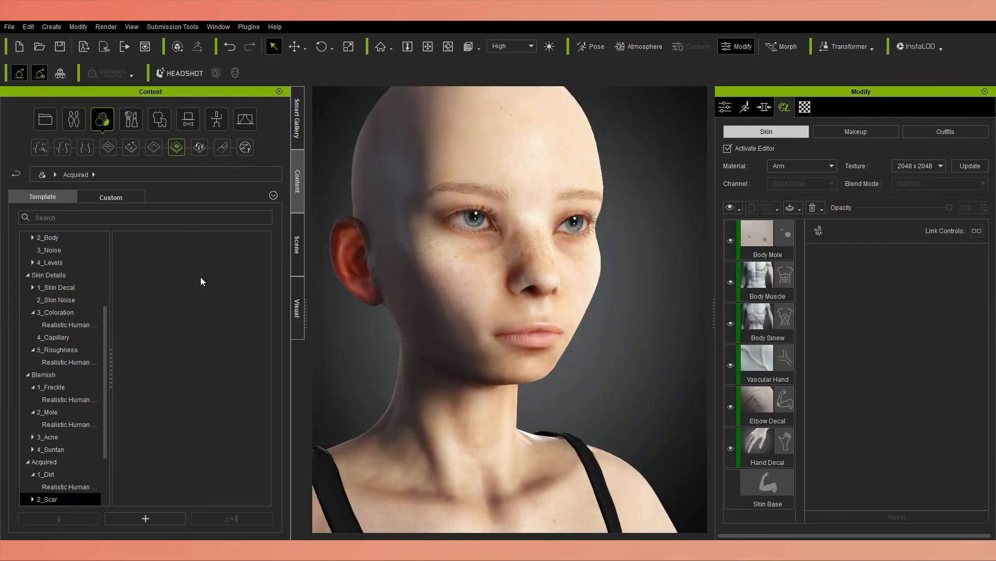
pyautogui.press('Down')
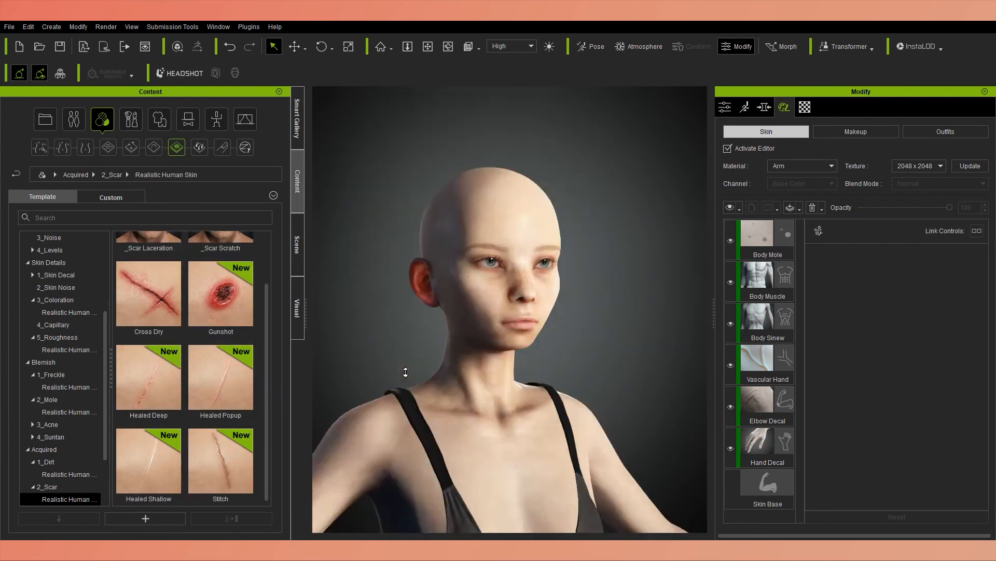
pyautogui.moveTo(407, 371); pyautogui.dragTo(413, 497, button='right')
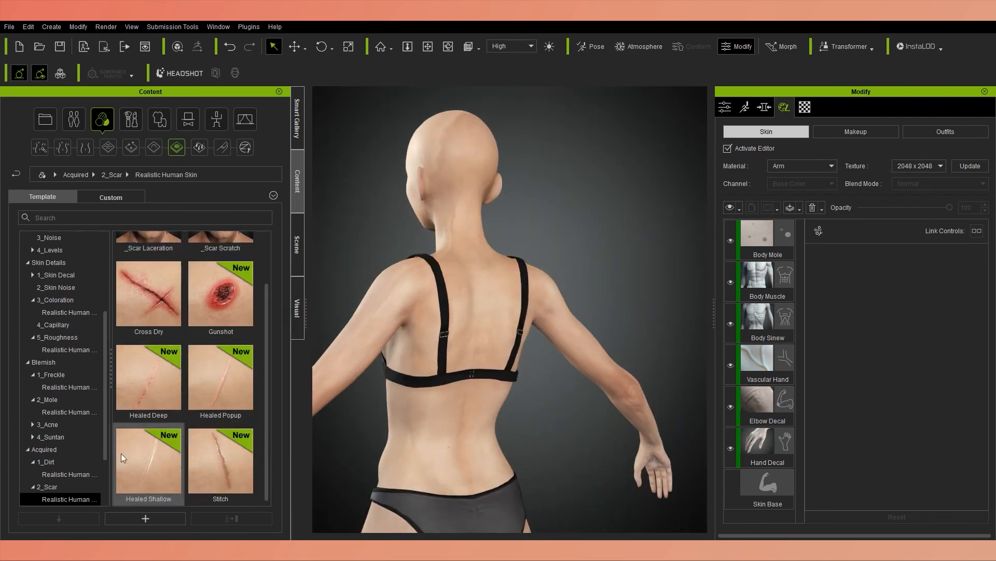
pyautogui.press('Down')
pyautogui.press('Down')
pyautogui.press('Down')
pyautogui.press('Down')
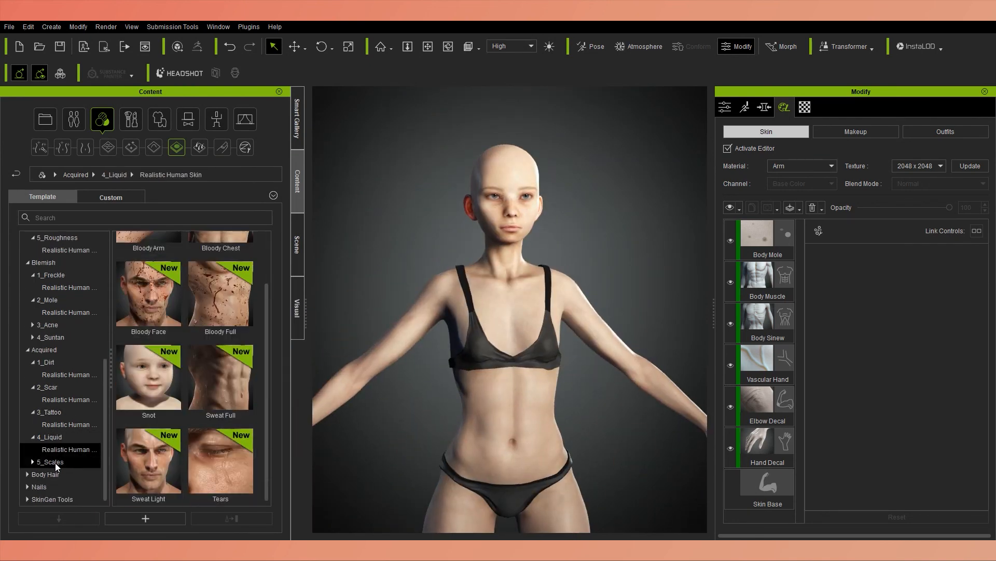
# Examine the scales presets and the body hair presets for arms, legs, torso and scalp.
pyautogui.click(56, 463)
pyautogui.doubleClick(156, 277)
pyautogui.click(38, 486)
pyautogui.doubleClick(218, 273)
pyautogui.doubleClick(151, 358)
pyautogui.scroll(-3, 223, 295)
pyautogui.scroll(3, 224, 295)
pyautogui.click(50, 474)
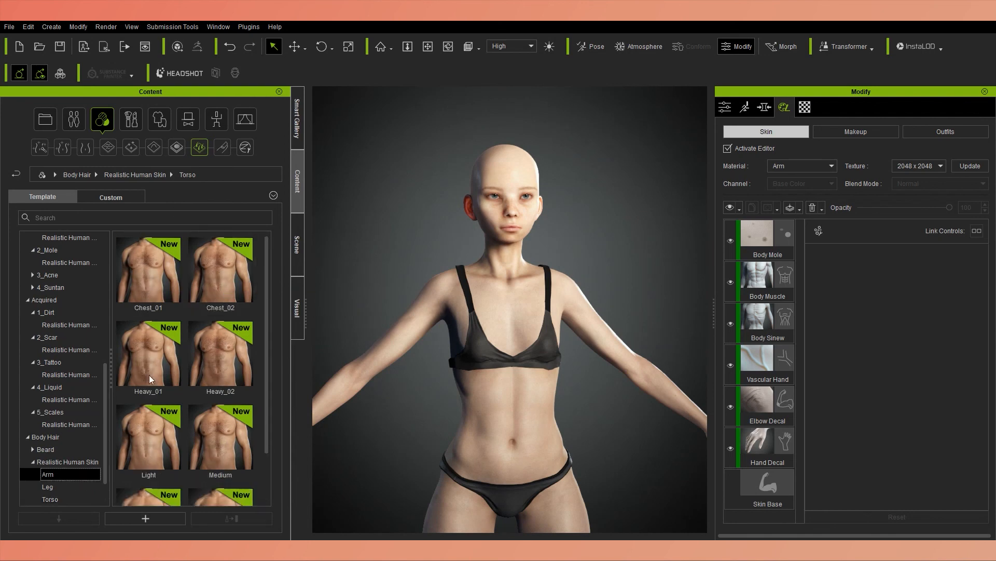
pyautogui.scroll(-1, 60, 474)
pyautogui.click(45, 474)
pyautogui.doubleClick(149, 274)
pyautogui.scroll(5, 508, 260)
pyautogui.scroll(-5, 218, 366)
# Apply the Blemish preset from the Realistic Human Skin nails to the character's fingernails.
pyautogui.moveTo(447, 275); pyautogui.dragTo(447, 418, button='middle')
pyautogui.moveTo(447, 419); pyautogui.dragTo(519, 410, button='right')
pyautogui.moveTo(220, 460); pyautogui.dragTo(413, 208)
pyautogui.click(39, 499)
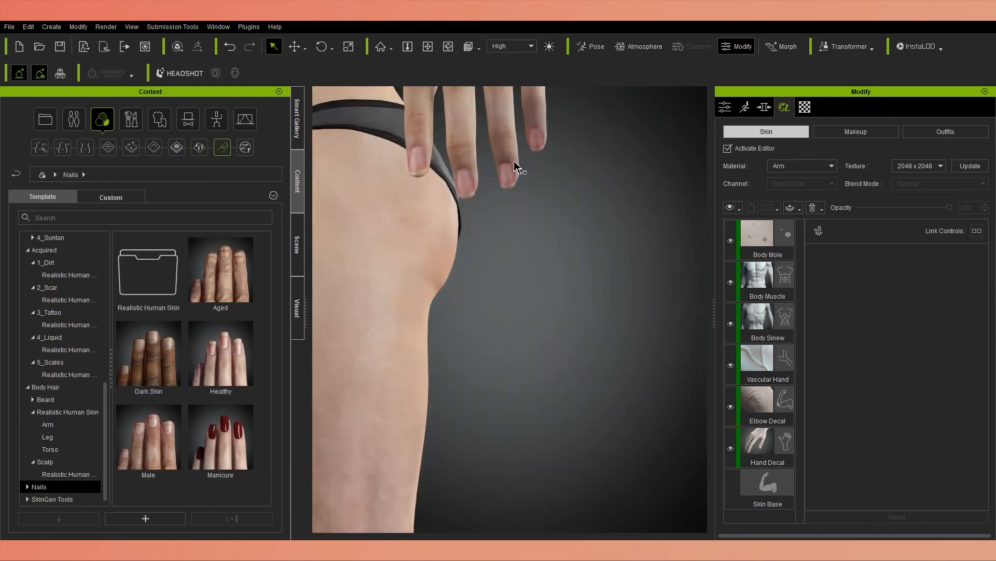
pyautogui.doubleClick(148, 272)
pyautogui.moveTo(220, 270); pyautogui.dragTo(581, 387)
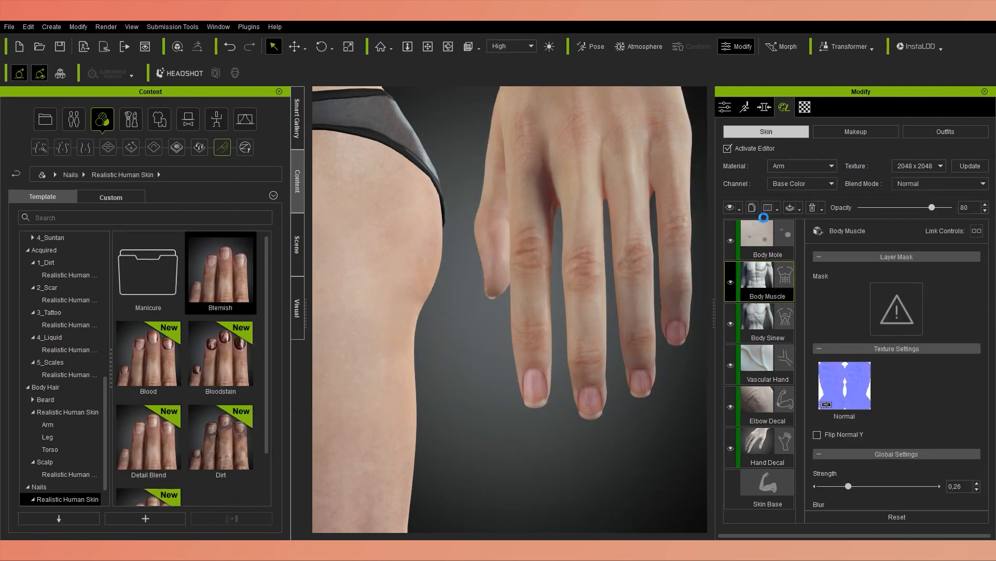
# Adjust the Blemish nail layer's metallic value and try its additional nail detail effects on the fingernails.
pyautogui.click(731, 241)
pyautogui.moveTo(874, 381); pyautogui.dragTo(896, 381)
pyautogui.scroll(-3, 978, 442)
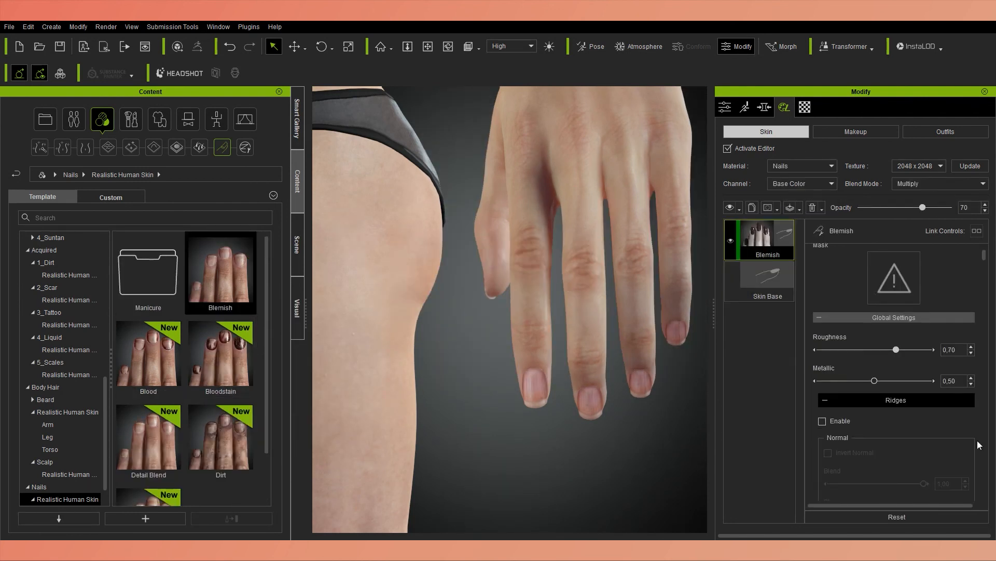
pyautogui.click(822, 359)
pyautogui.scroll(5, 632, 379)
pyautogui.moveTo(632, 379); pyautogui.dragTo(698, 312, button='middle')
pyautogui.click(822, 359)
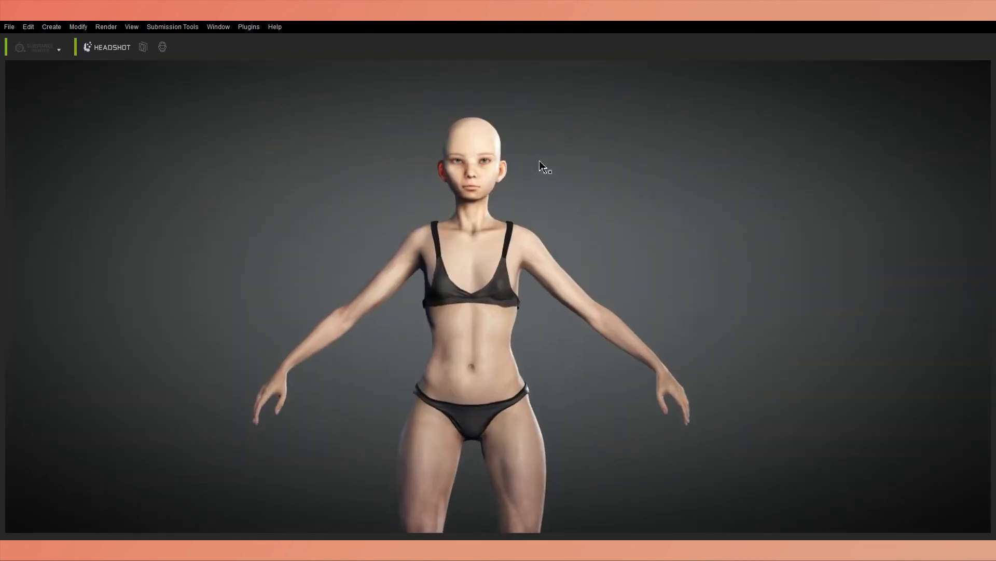
# Compose a three-quarter close-up of the head for an image render at the HD 1080p (1920x1080) frame size.
pyautogui.click(9, 26)
pyautogui.click(32, 86)
pyautogui.click(387, 335)
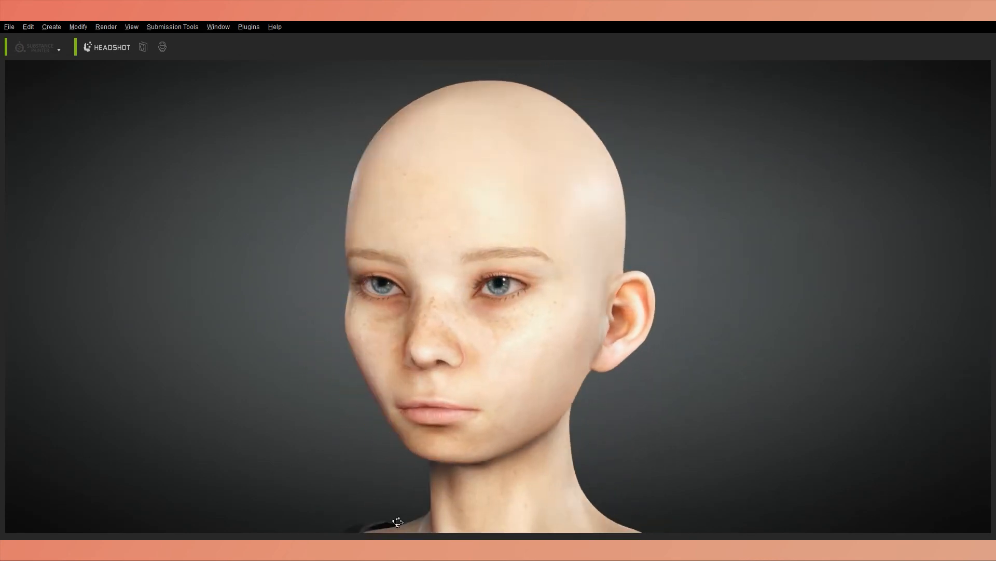
pyautogui.moveTo(398, 521); pyautogui.dragTo(596, 403, button='right')
pyautogui.scroll(2, 608, 441)
pyautogui.click(192, 28)
pyautogui.click(107, 27)
pyautogui.click(122, 43)
pyautogui.moveTo(870, 84); pyautogui.dragTo(861, 64)
pyautogui.click(859, 208)
pyautogui.click(852, 246)
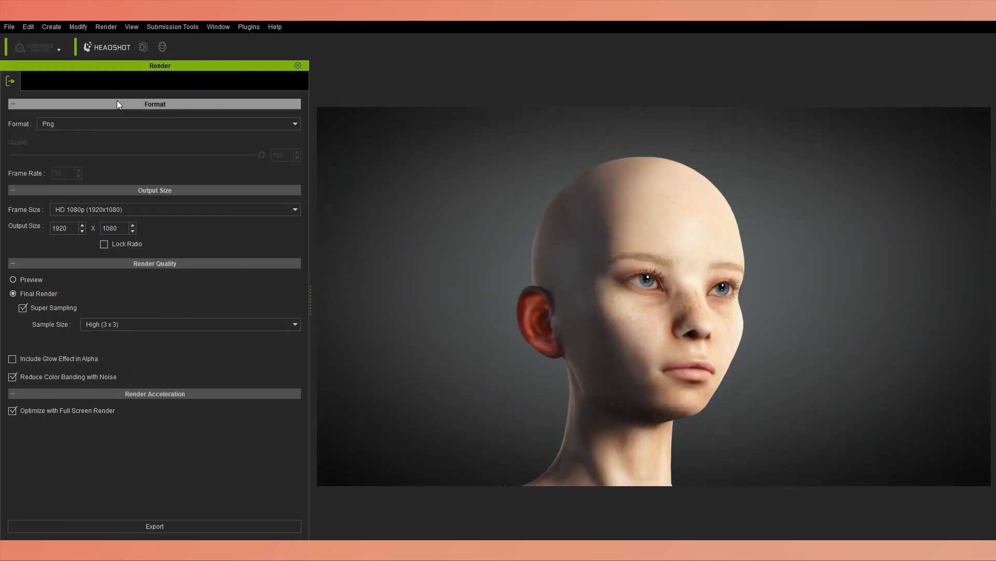
# Enable the HDR effect in the scene's visual settings, set the exposure to 127 and adjust the bloom scale.
pyautogui.click(78, 27)
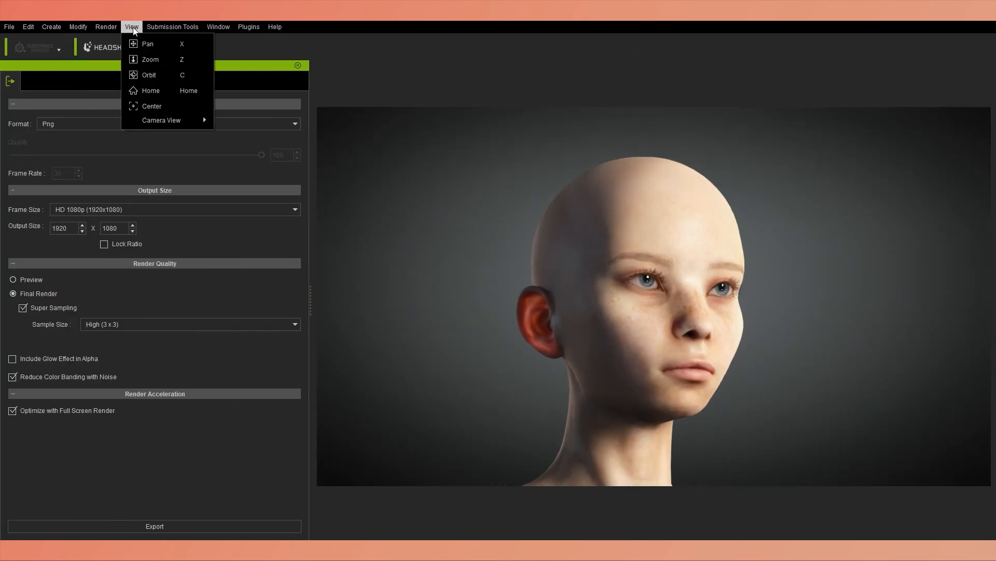
pyautogui.click(243, 84)
pyautogui.click(14, 392)
pyautogui.click(14, 393)
pyautogui.scroll(-7, 13, 393)
pyautogui.click(13, 359)
pyautogui.moveTo(170, 501)
pyautogui.mouseDown()
pyautogui.moveTo(240, 504)
pyautogui.moveTo(161, 502)
pyautogui.mouseUp()
pyautogui.moveTo(24, 414); pyautogui.dragTo(16, 415)
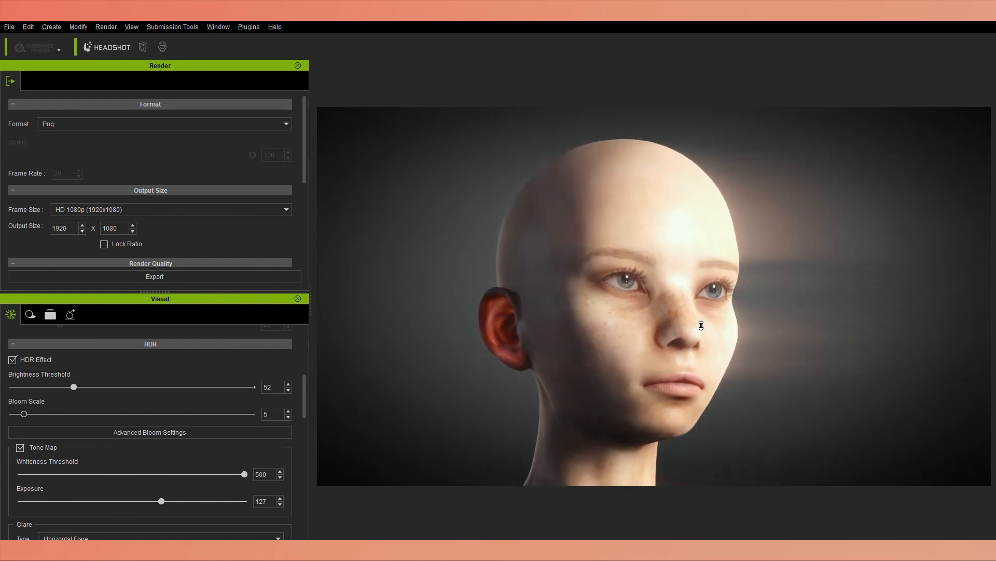
# Fine-tune the HDR brightness threshold and review the glare, image-based lighting and sky settings.
pyautogui.scroll(-3, 235, 410)
pyautogui.scroll(-1, 150, 493)
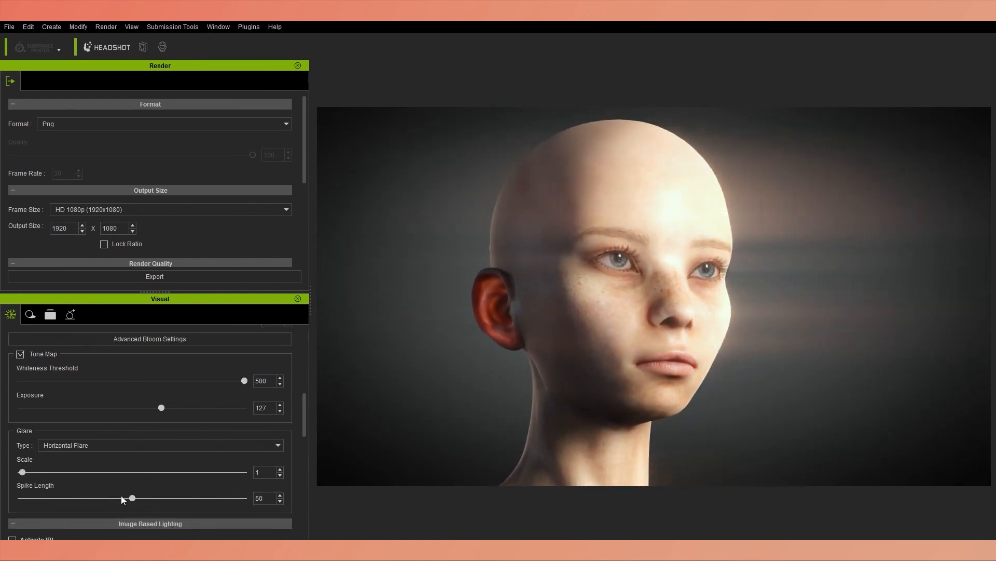
pyautogui.scroll(2, 73, 361)
pyautogui.moveTo(73, 357); pyautogui.dragTo(76, 359)
pyautogui.scroll(-10, 297, 412)
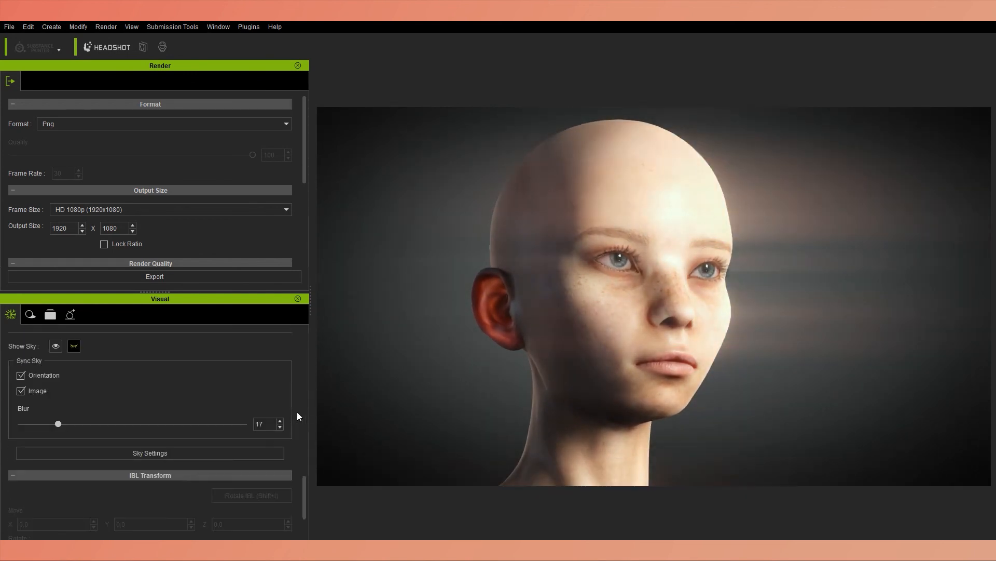
pyautogui.scroll(9, 297, 412)
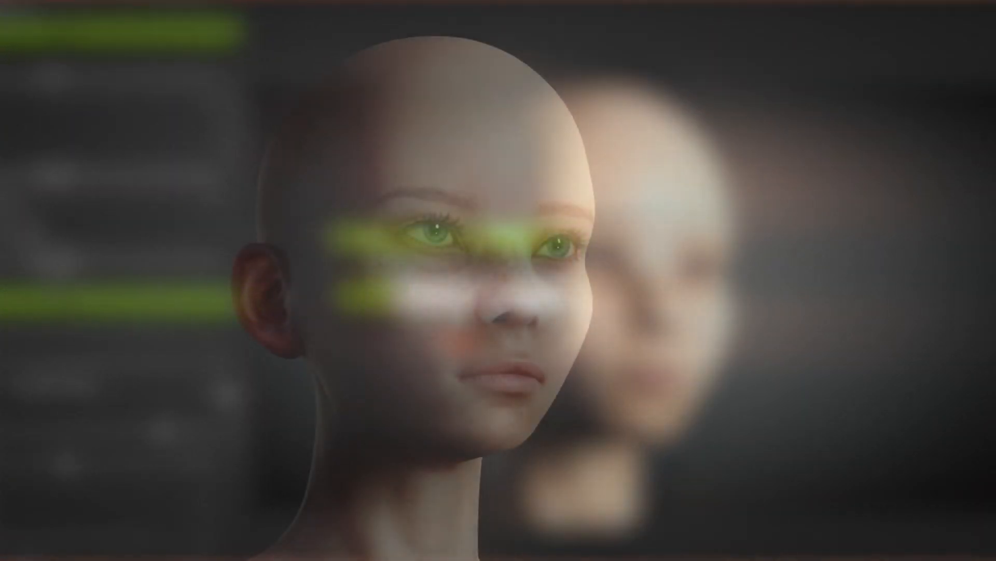